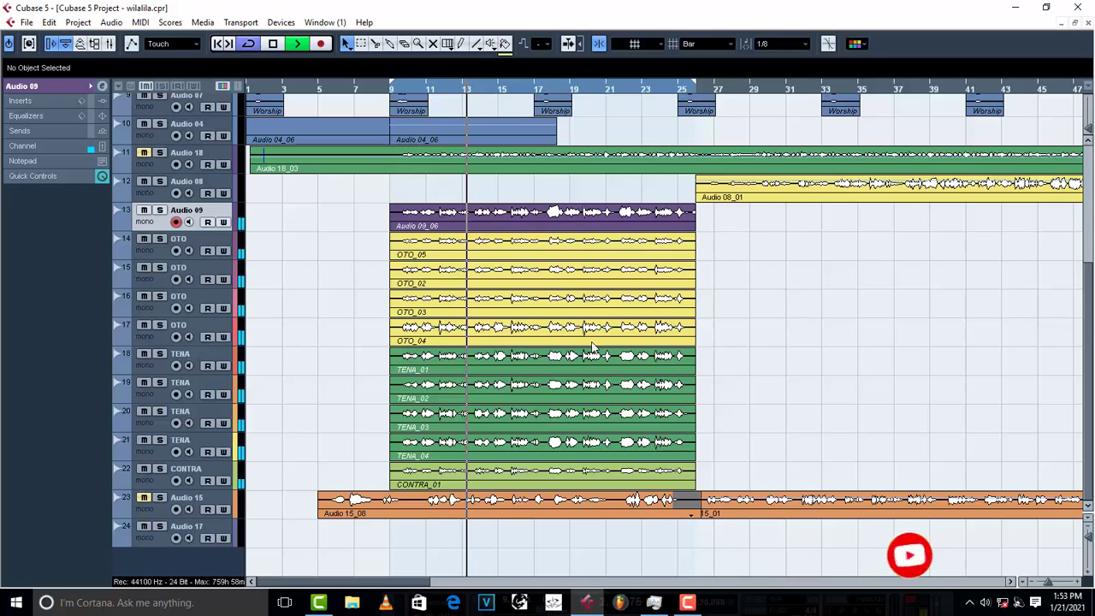
Stop playback and add two stereo group channel tracks to the project.
{"action": "key", "text": "space"}
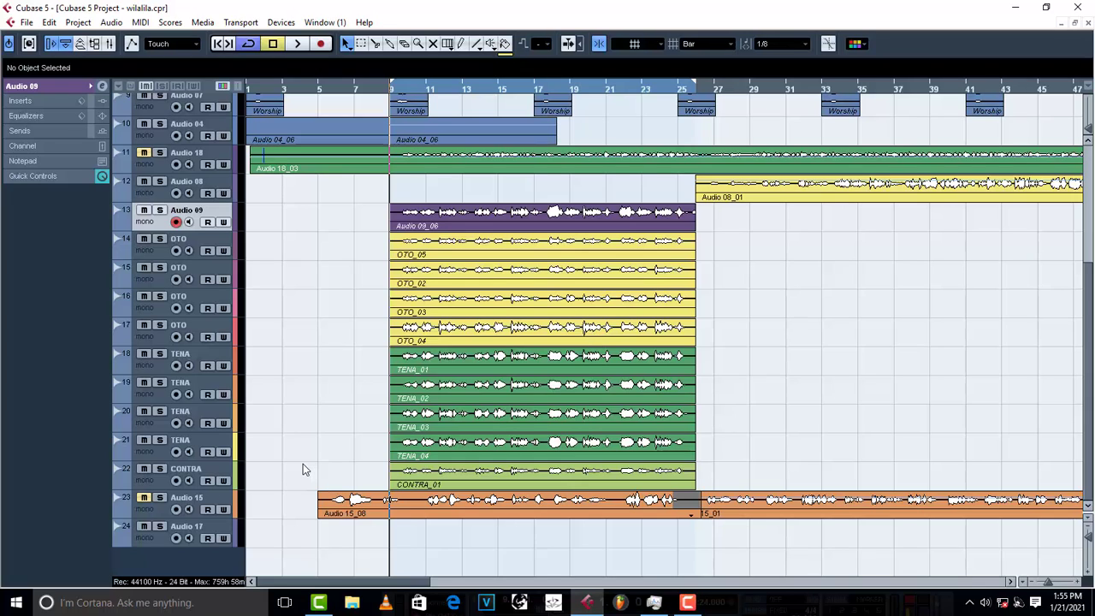
{"action": "right_click", "coordinate": [155, 570]}
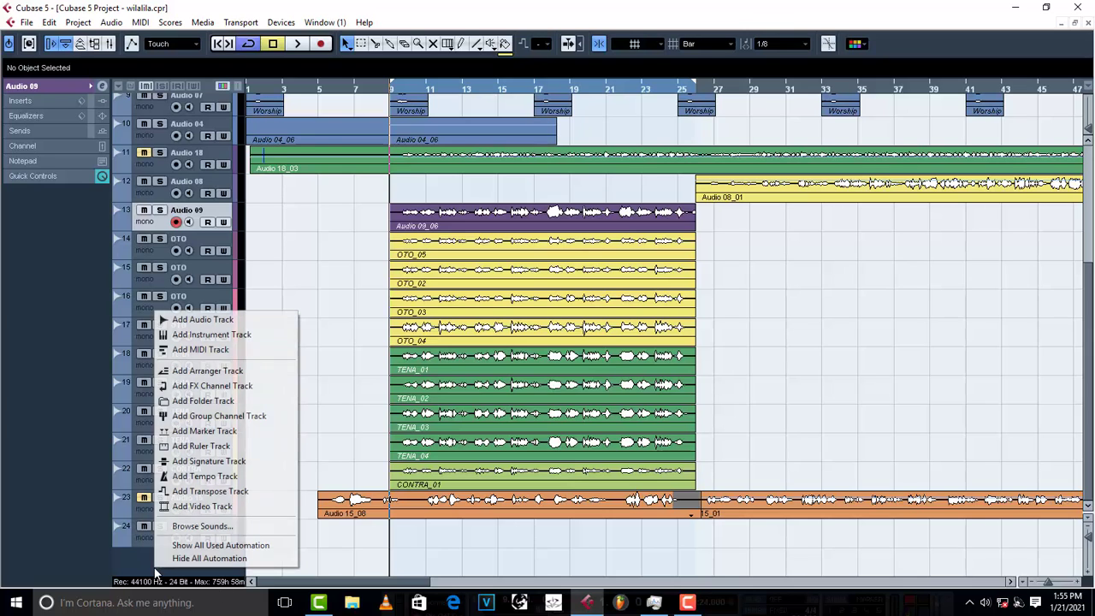
{"action": "right_click", "coordinate": [131, 558]}
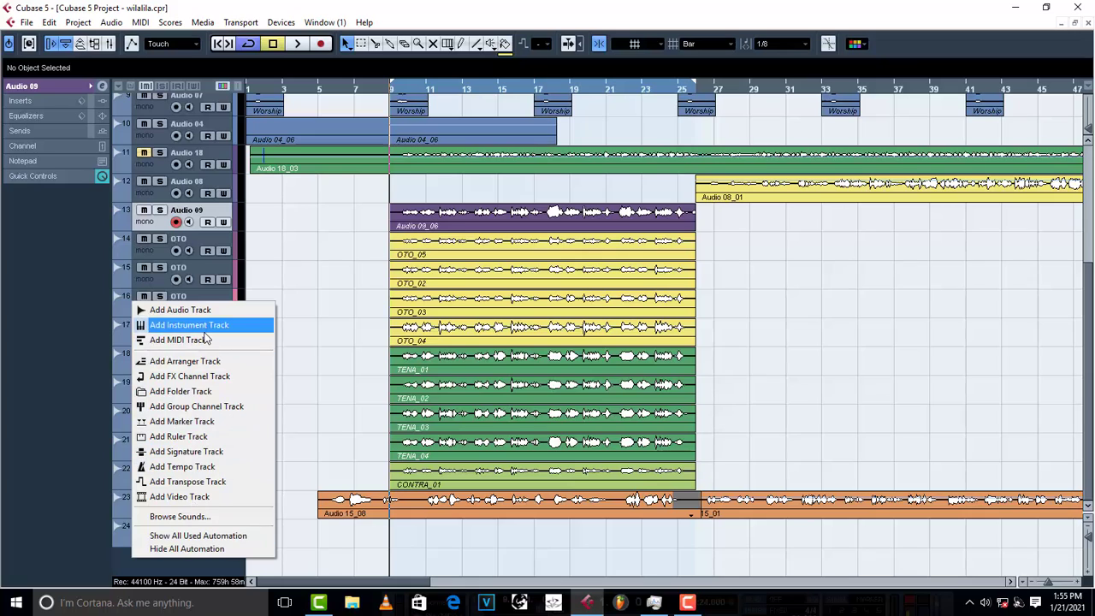
{"action": "left_click", "coordinate": [228, 407]}
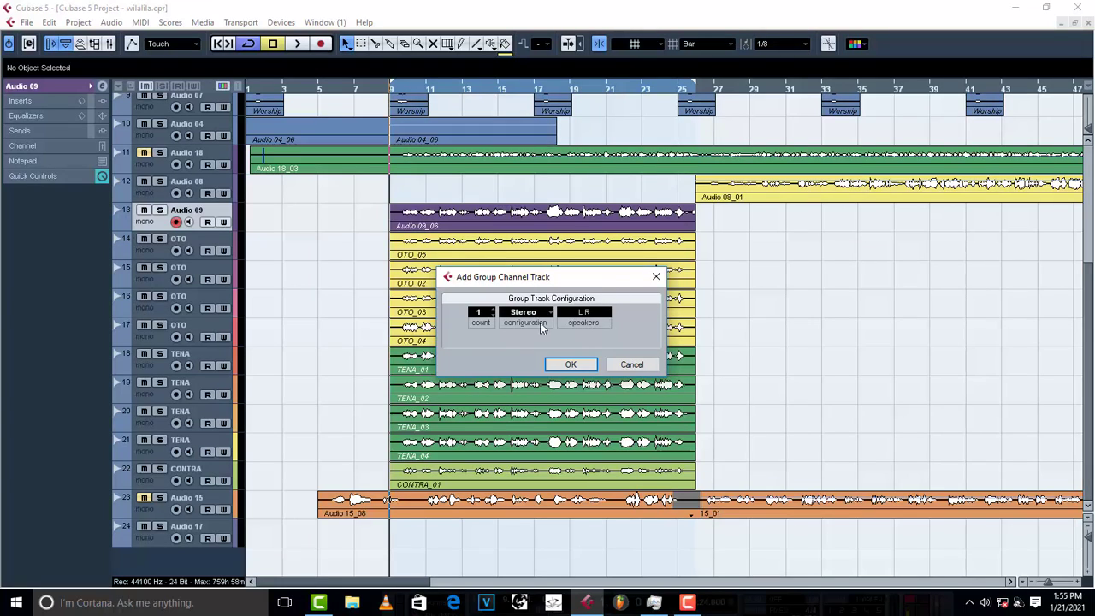
{"action": "left_click", "coordinate": [493, 310]}
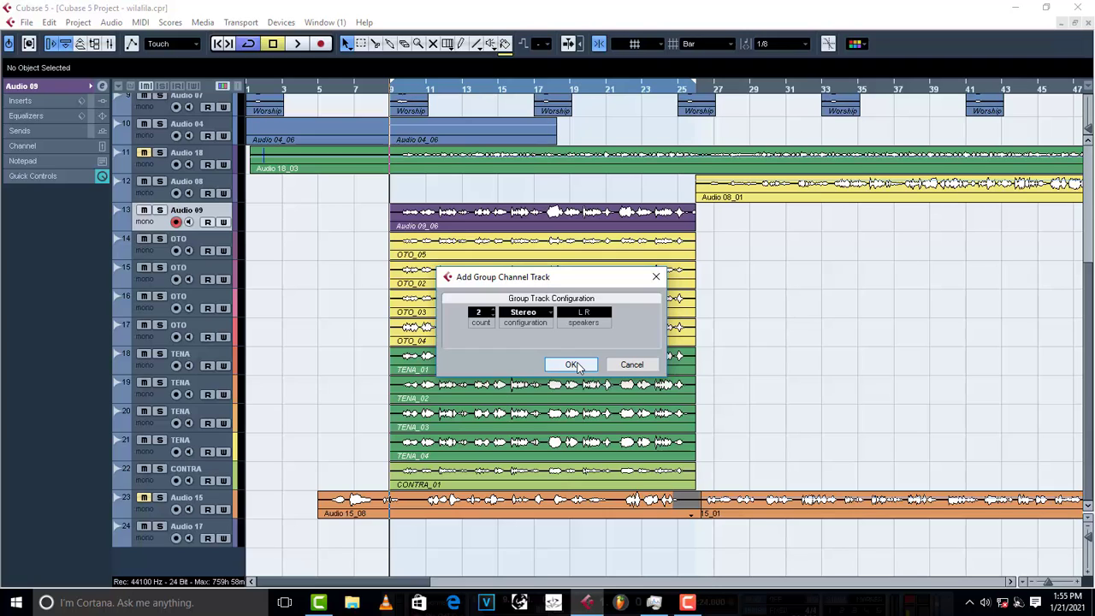
{"action": "left_click", "coordinate": [573, 365]}
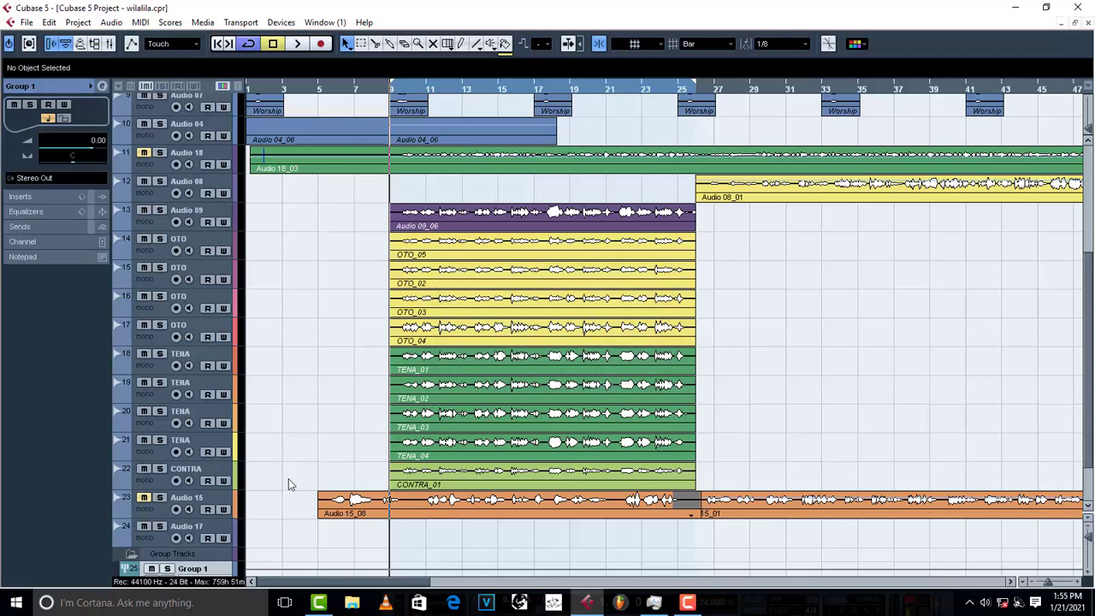
Select the first OTO track and expand its basic track settings to show the output routing.
{"action": "scroll", "coordinate": [303, 475], "scroll_direction": "down", "scroll_amount": 2}
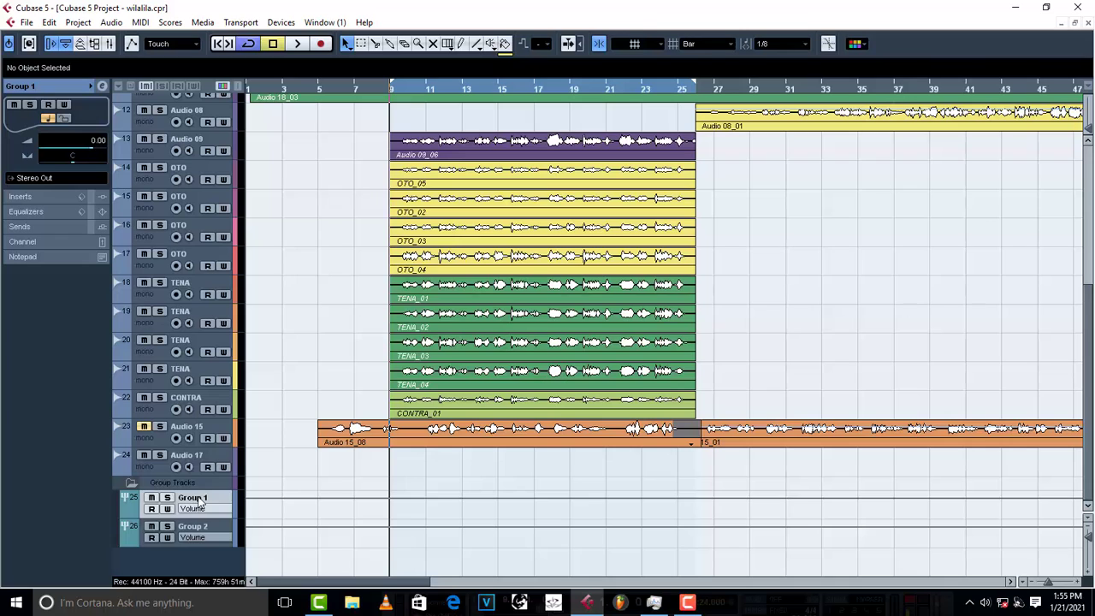
{"action": "scroll", "coordinate": [306, 405], "scroll_direction": "up", "scroll_amount": 3}
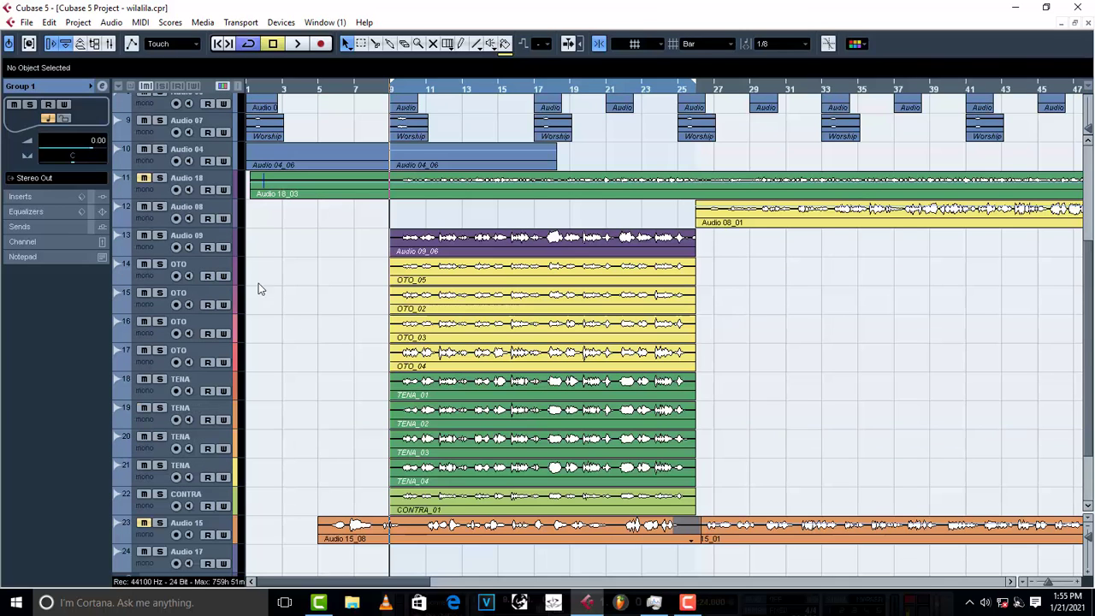
{"action": "left_click", "coordinate": [209, 265]}
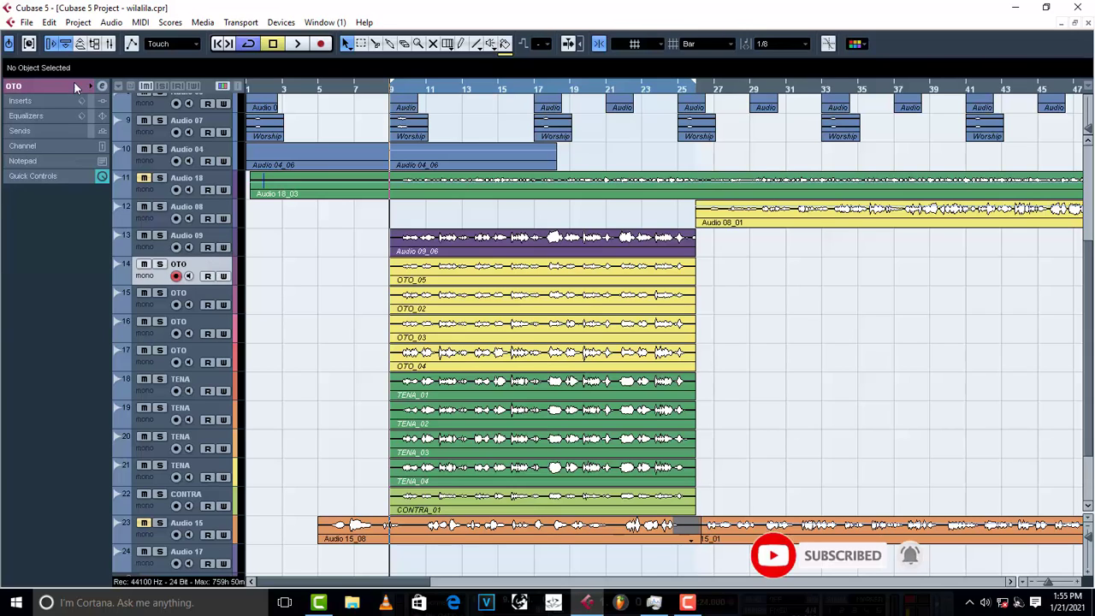
{"action": "left_click", "coordinate": [46, 86]}
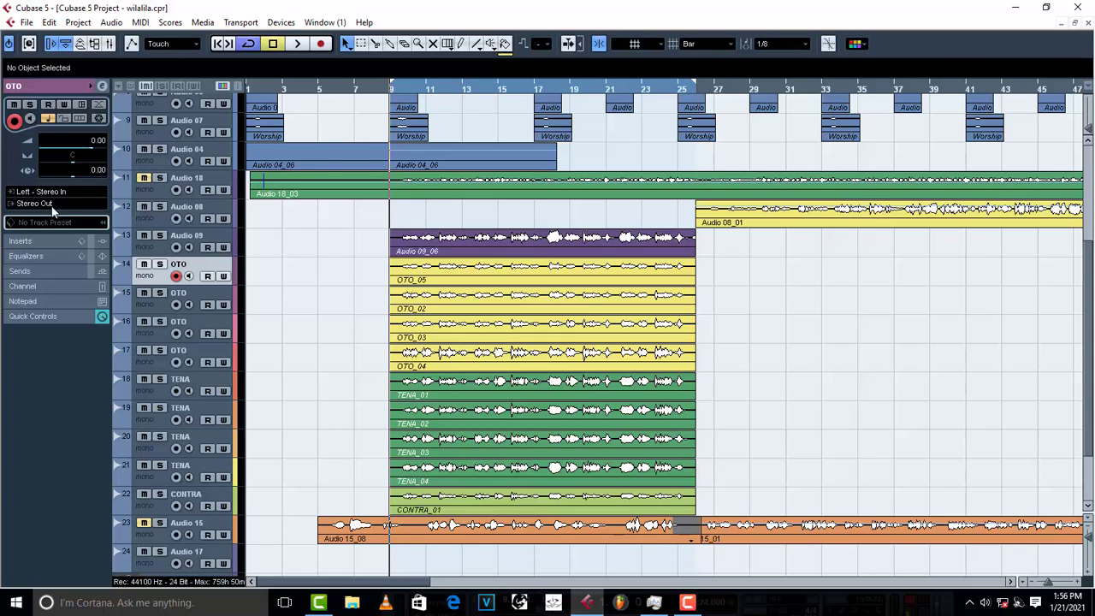
Route the output of the Audio 09 track to Group 1.
{"action": "left_click", "coordinate": [190, 244]}
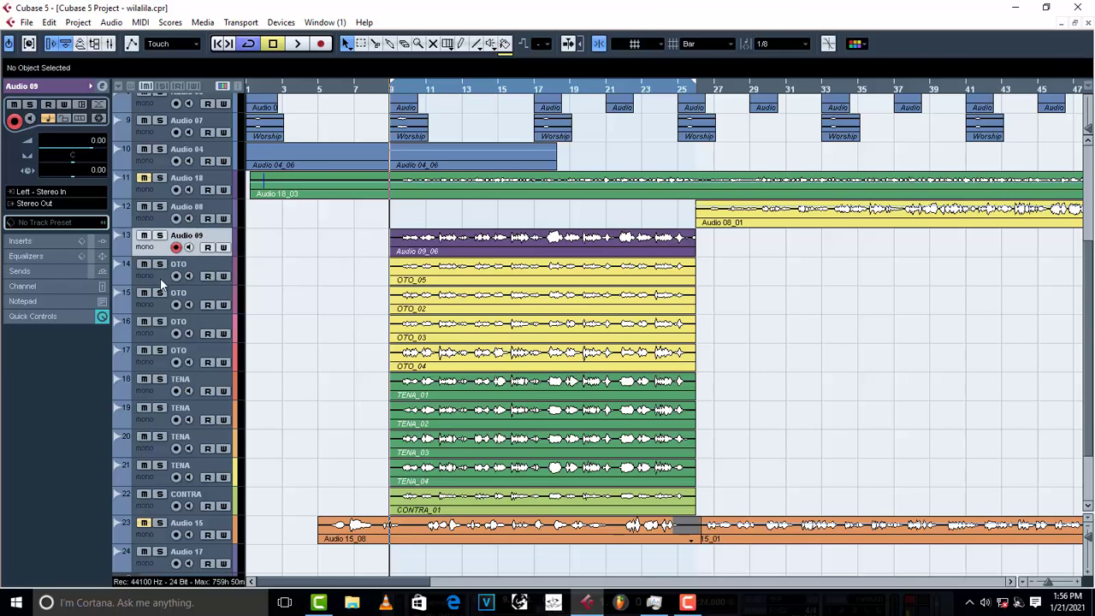
{"action": "left_click", "coordinate": [165, 278]}
{"action": "left_click", "coordinate": [177, 244]}
{"action": "scroll", "coordinate": [283, 398], "scroll_direction": "down", "scroll_amount": 3}
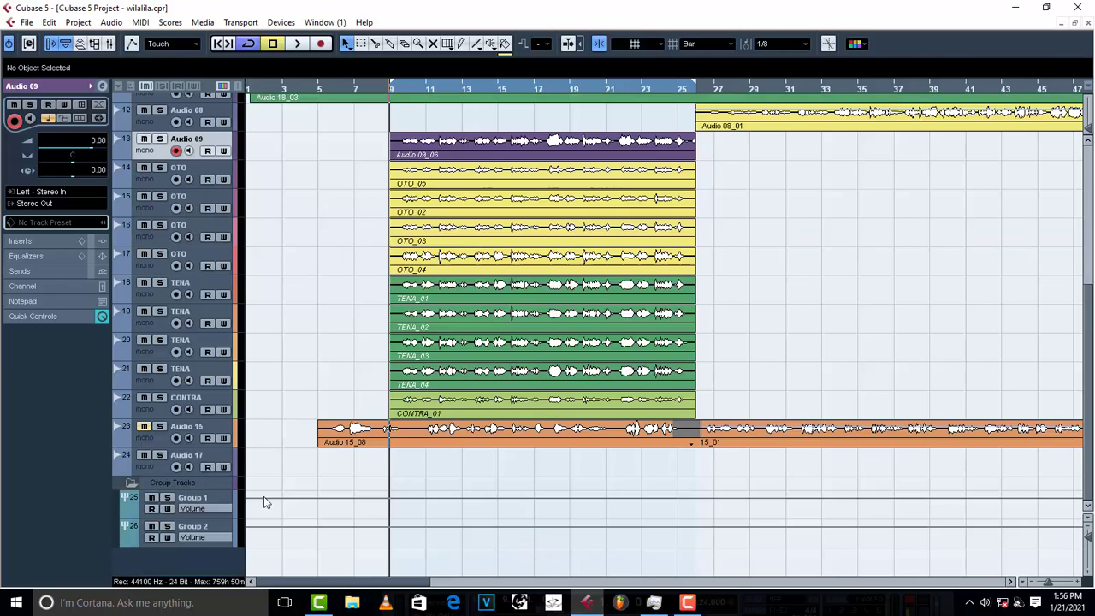
{"action": "scroll", "coordinate": [117, 229], "scroll_direction": "up", "scroll_amount": 10}
{"action": "left_click", "coordinate": [45, 202]}
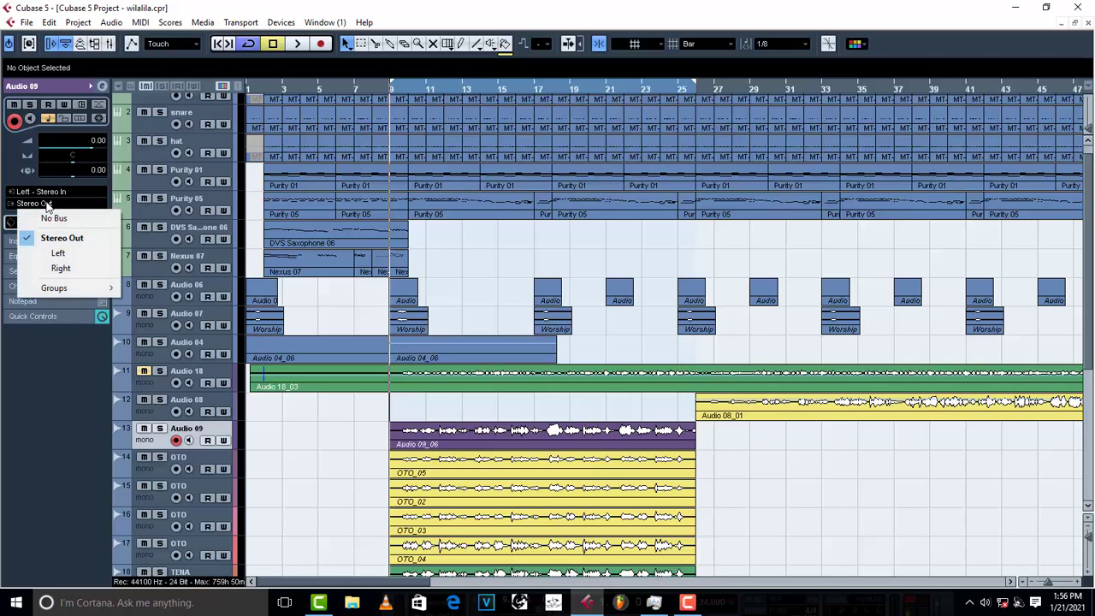
{"action": "mouse_move", "coordinate": [68, 293]}
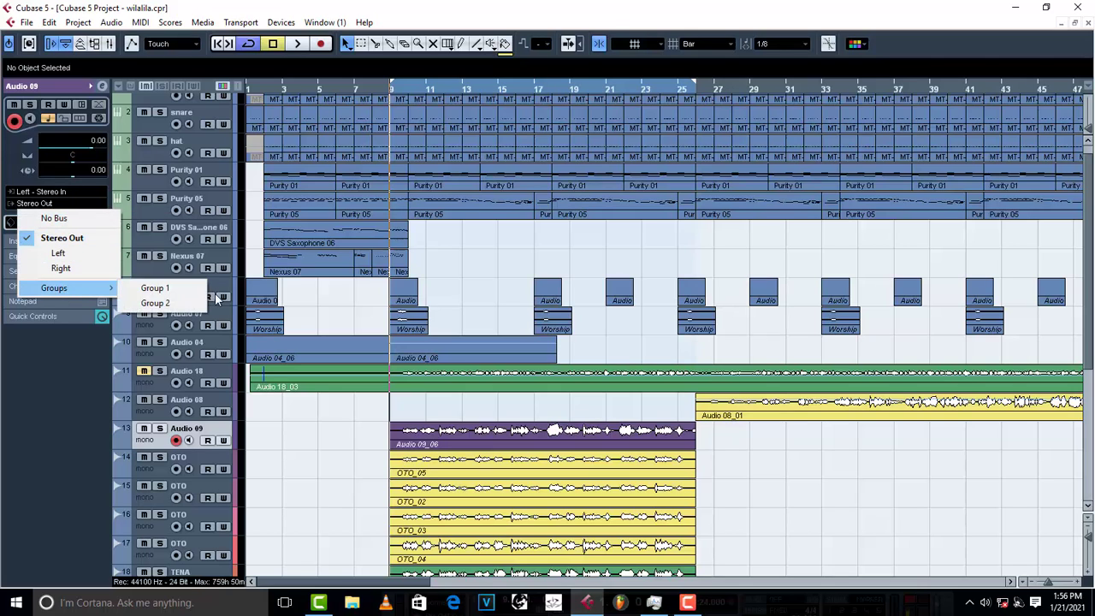
{"action": "left_click", "coordinate": [186, 294]}
Route the output of the first OTO track (track 14) to Group 2.
{"action": "scroll", "coordinate": [282, 403], "scroll_direction": "down", "scroll_amount": 5}
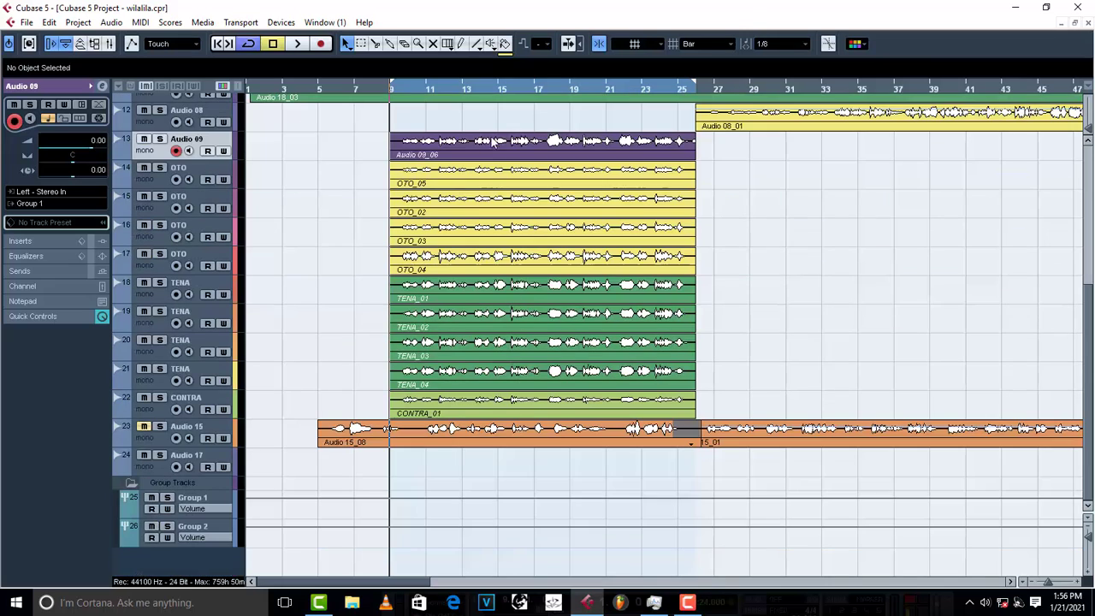
{"action": "left_click", "coordinate": [153, 175]}
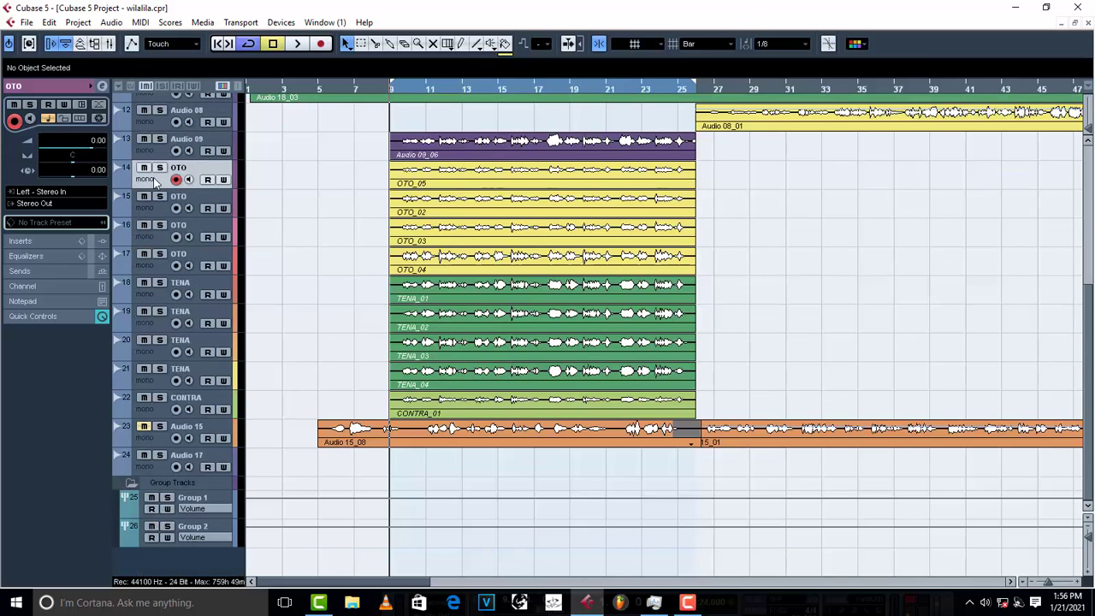
{"action": "left_click", "coordinate": [40, 201]}
{"action": "mouse_move", "coordinate": [78, 292]}
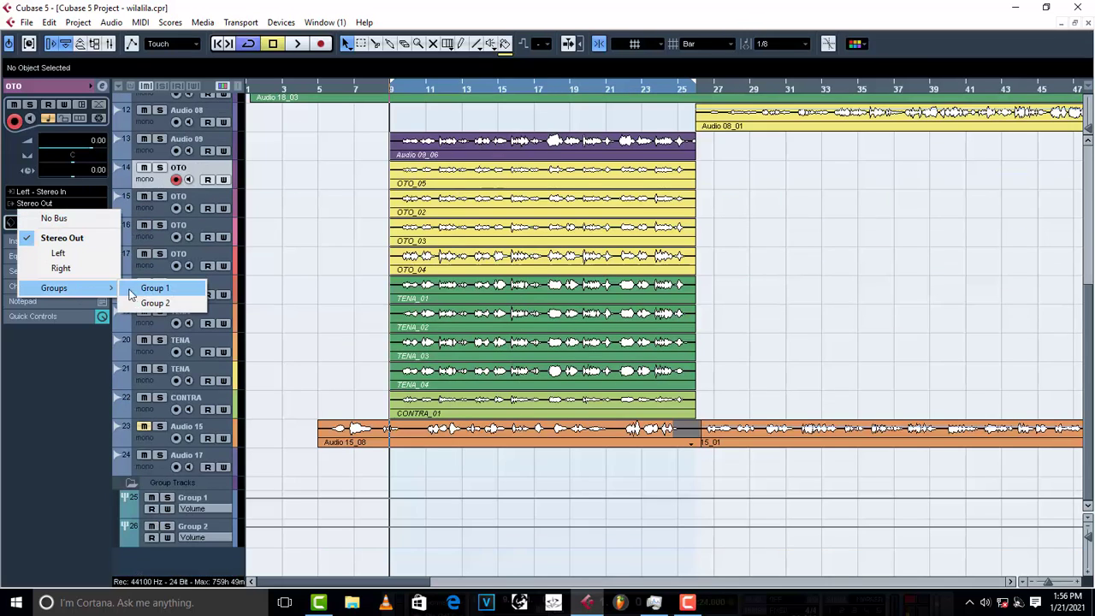
{"action": "left_click", "coordinate": [171, 304]}
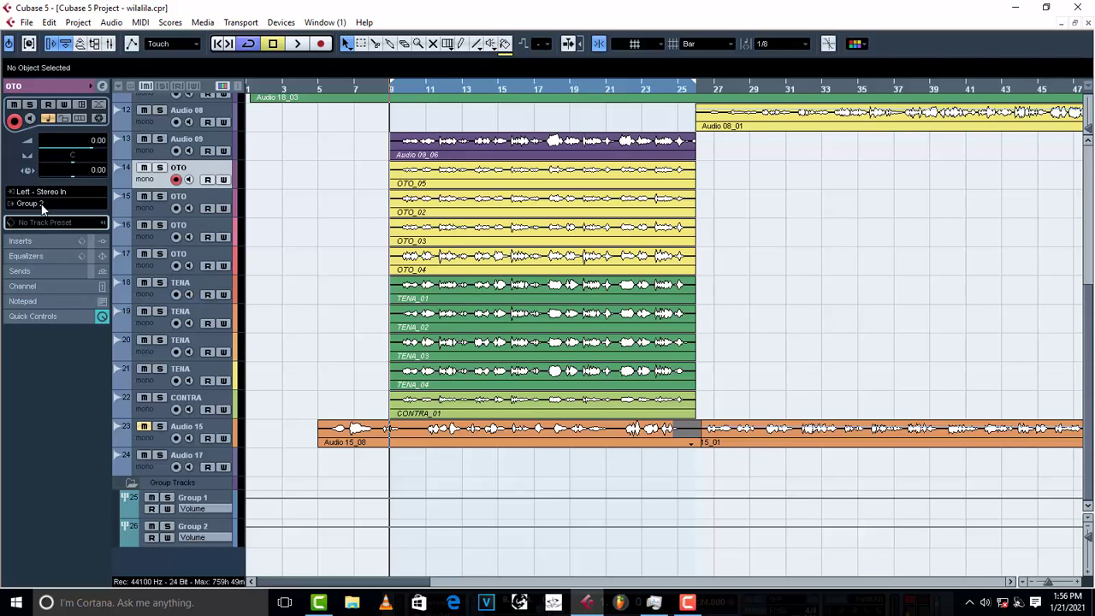
Route the outputs of the remaining three OTO tracks (tracks 15, 16 and 17) to Group 2.
{"action": "left_click", "coordinate": [143, 212]}
{"action": "left_click", "coordinate": [45, 204]}
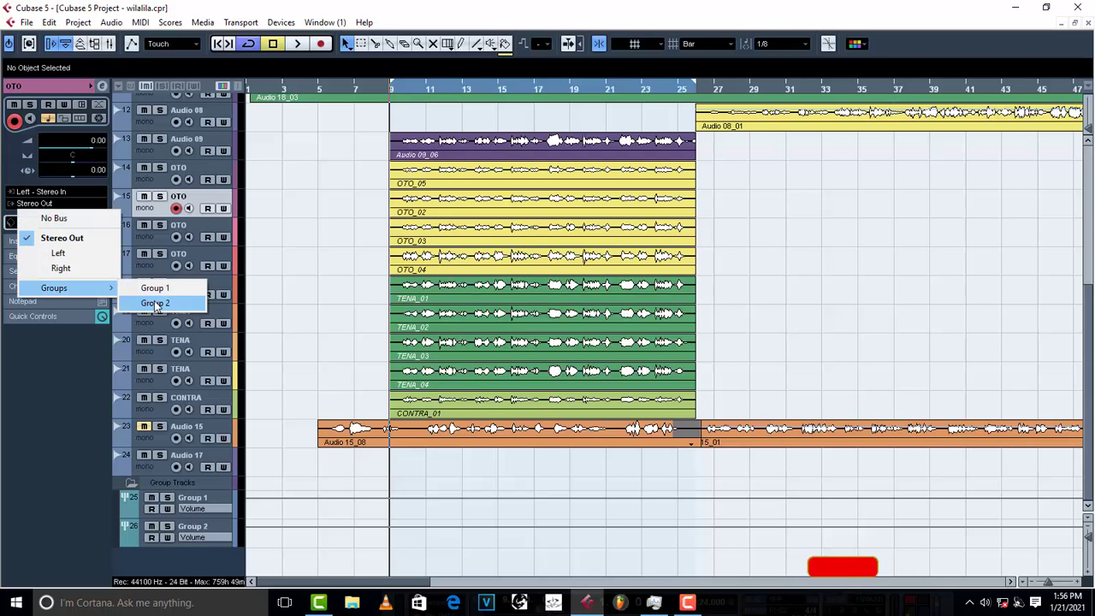
{"action": "left_click", "coordinate": [160, 244]}
{"action": "left_click", "coordinate": [160, 243]}
{"action": "left_click", "coordinate": [44, 205]}
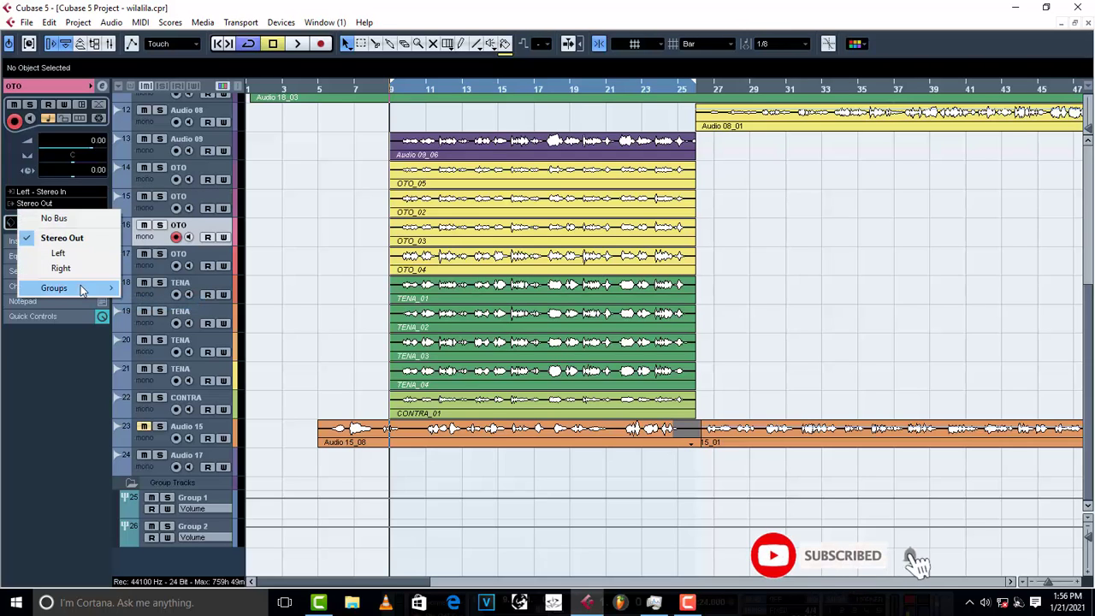
{"action": "mouse_move", "coordinate": [83, 286]}
{"action": "left_click", "coordinate": [143, 301]}
{"action": "left_click", "coordinate": [146, 259]}
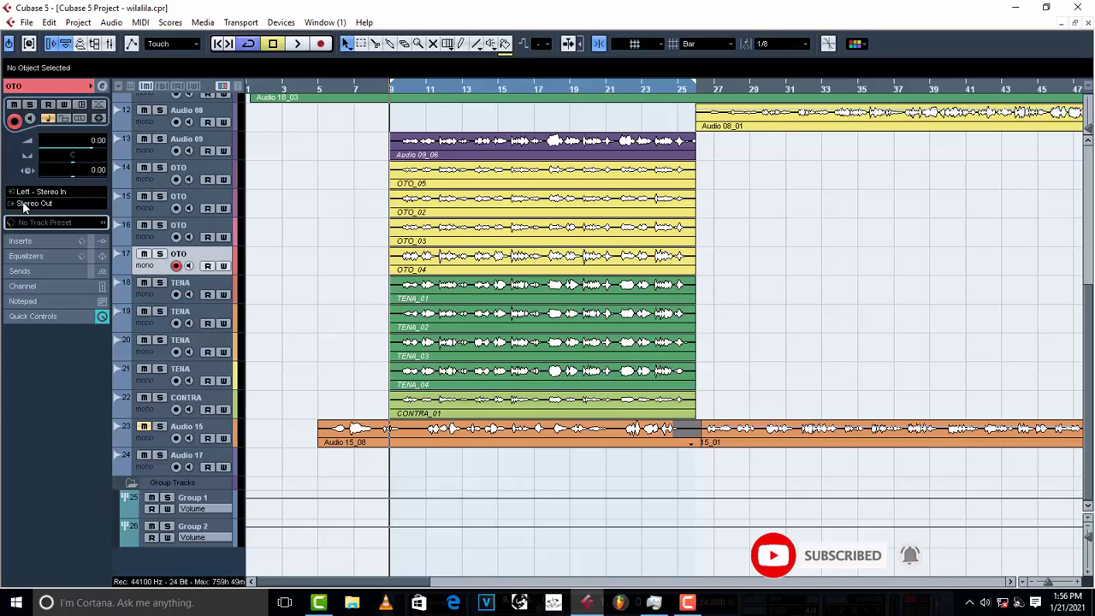
{"action": "left_click", "coordinate": [29, 203]}
{"action": "mouse_move", "coordinate": [83, 287]}
{"action": "left_click", "coordinate": [142, 301]}
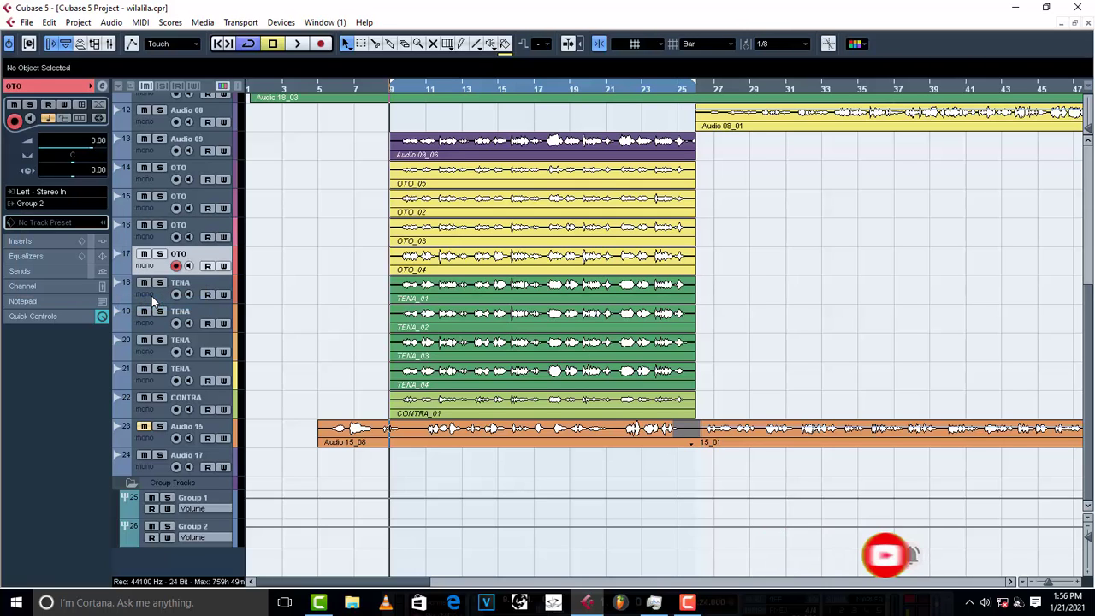
Route the outputs of the first two TENA tracks (tracks 18 and 19) to Group 2.
{"action": "left_click", "coordinate": [145, 289]}
{"action": "left_click", "coordinate": [37, 206]}
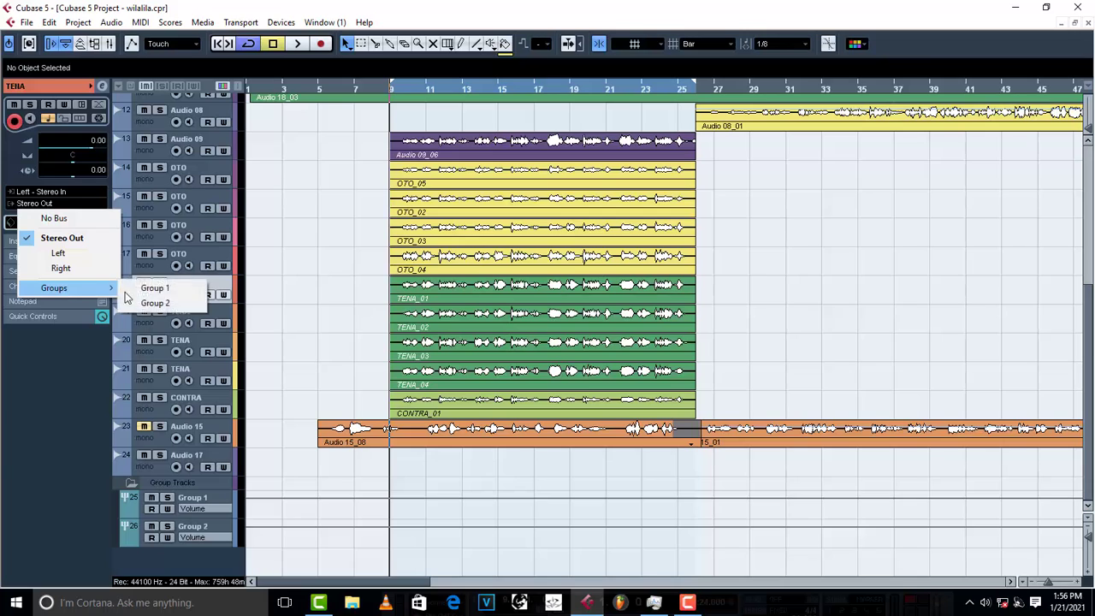
{"action": "left_click", "coordinate": [143, 302]}
{"action": "left_click", "coordinate": [153, 325]}
{"action": "left_click", "coordinate": [39, 204]}
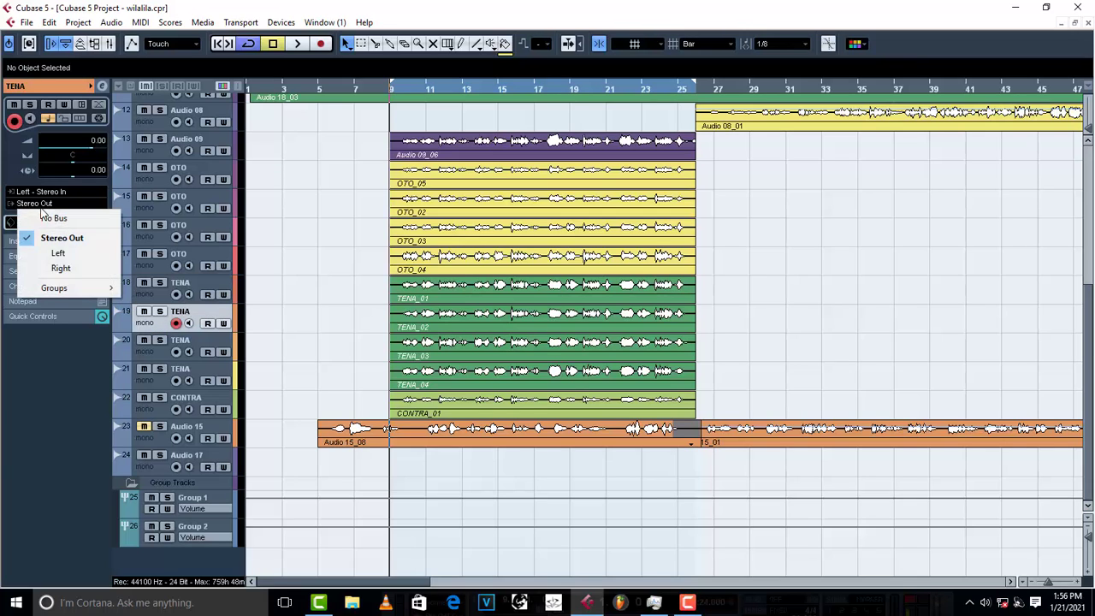
{"action": "mouse_move", "coordinate": [75, 289]}
{"action": "left_click", "coordinate": [152, 303]}
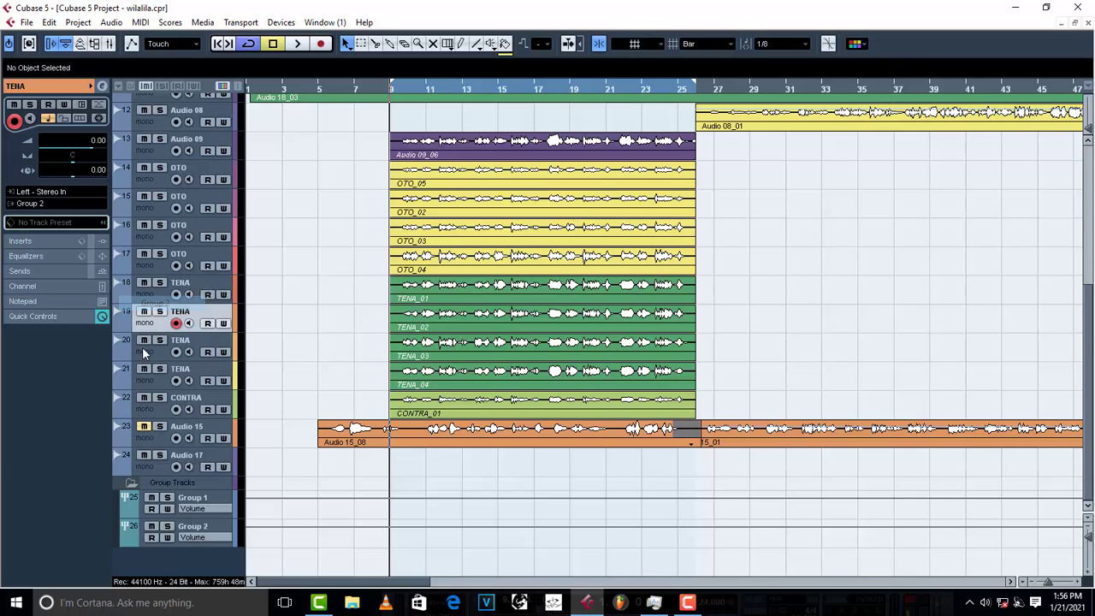
Route the outputs of the last two TENA tracks (tracks 20 and 21) to Group 2.
{"action": "left_click", "coordinate": [147, 354]}
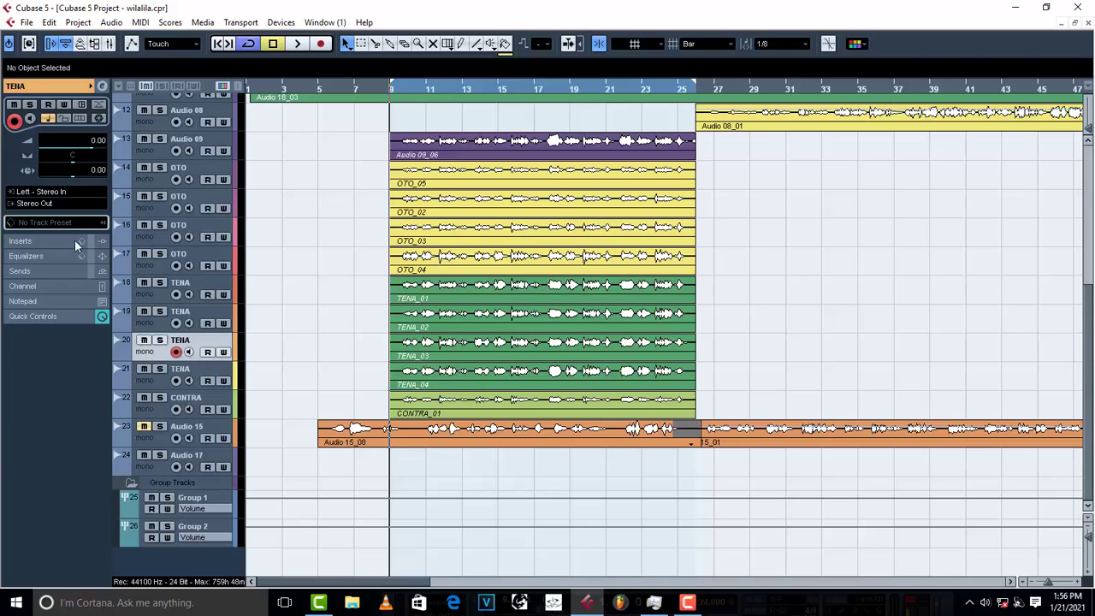
{"action": "left_click", "coordinate": [39, 204]}
{"action": "mouse_move", "coordinate": [76, 289]}
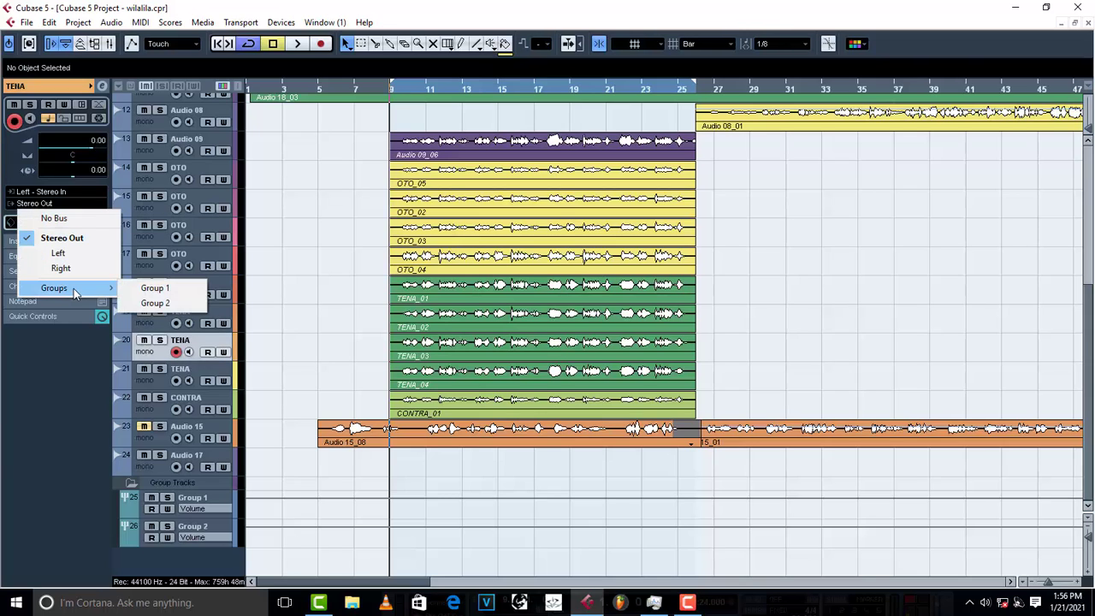
{"action": "left_click", "coordinate": [153, 303]}
{"action": "left_click", "coordinate": [152, 385]}
{"action": "left_click", "coordinate": [39, 204]}
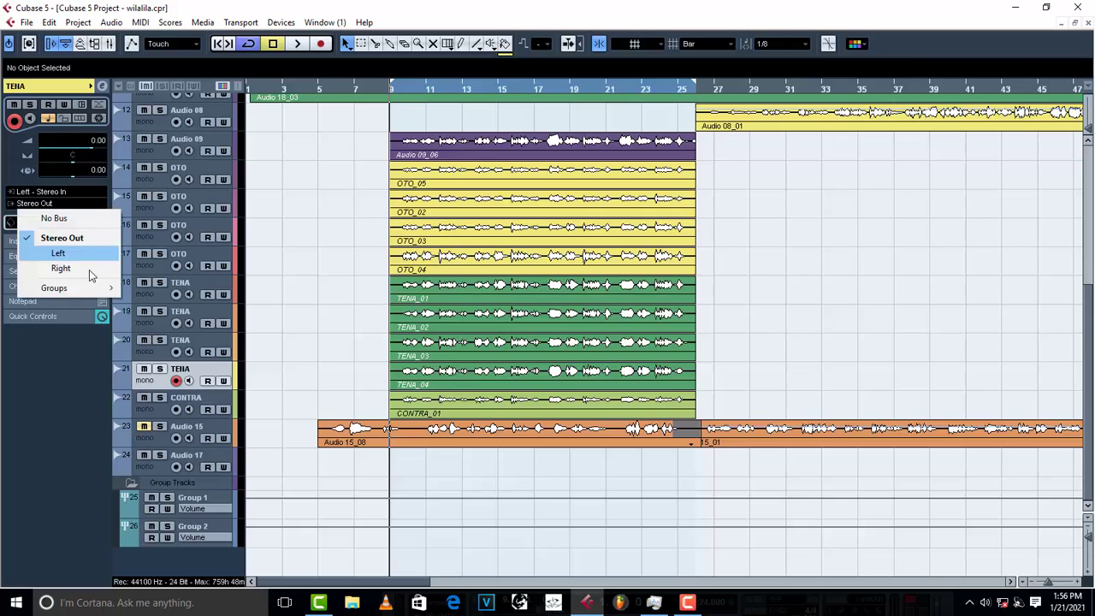
{"action": "mouse_move", "coordinate": [100, 295]}
{"action": "left_click", "coordinate": [152, 303]}
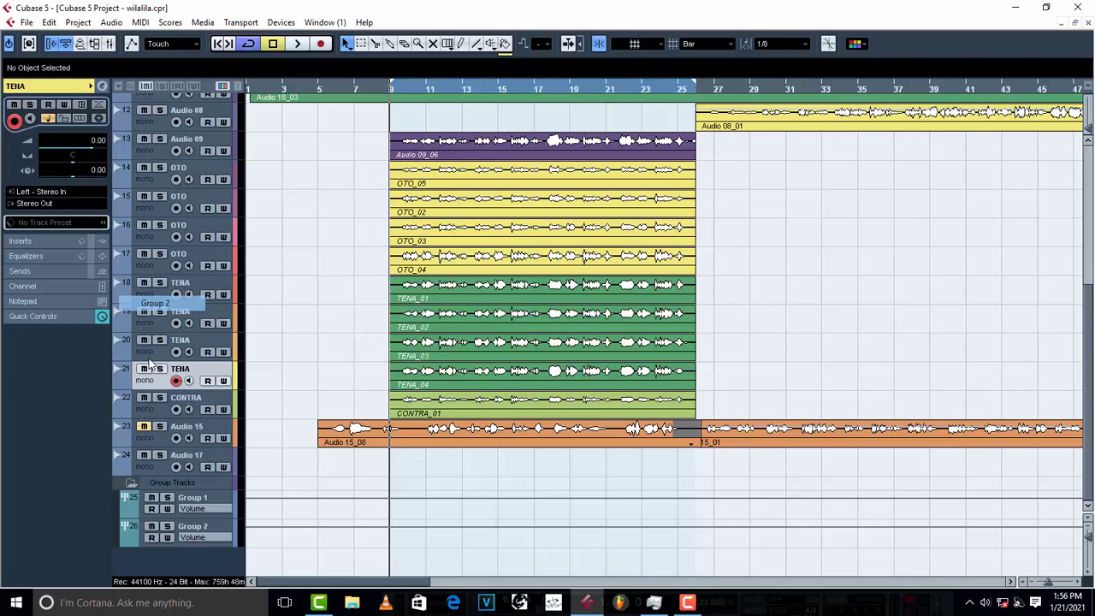
Route the output of the CONTRA track to Group 2.
{"action": "left_click", "coordinate": [151, 412]}
{"action": "left_click", "coordinate": [40, 204]}
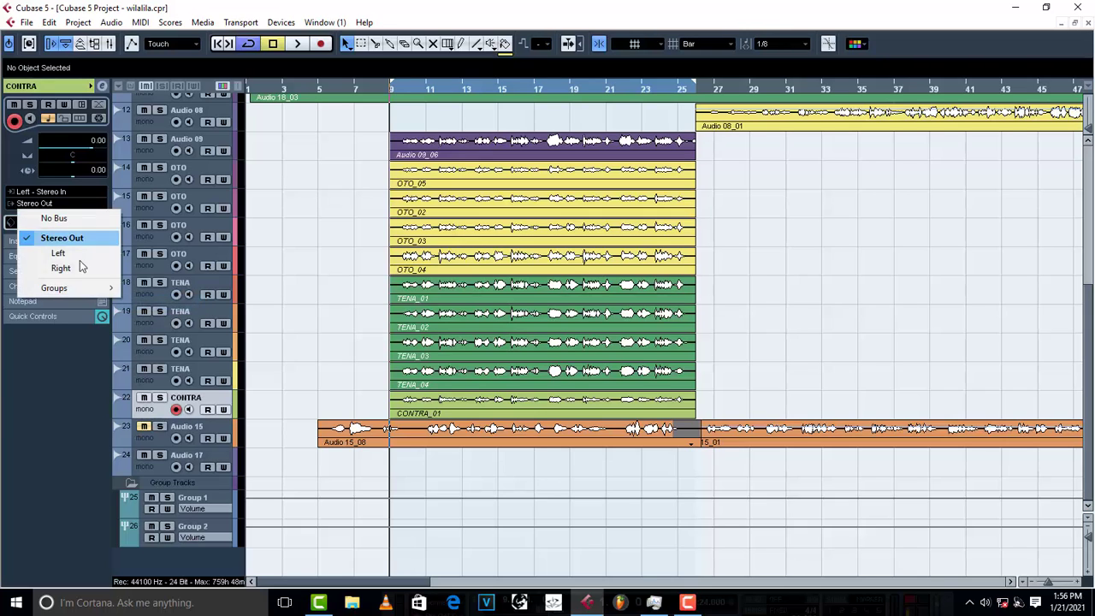
{"action": "mouse_move", "coordinate": [86, 288]}
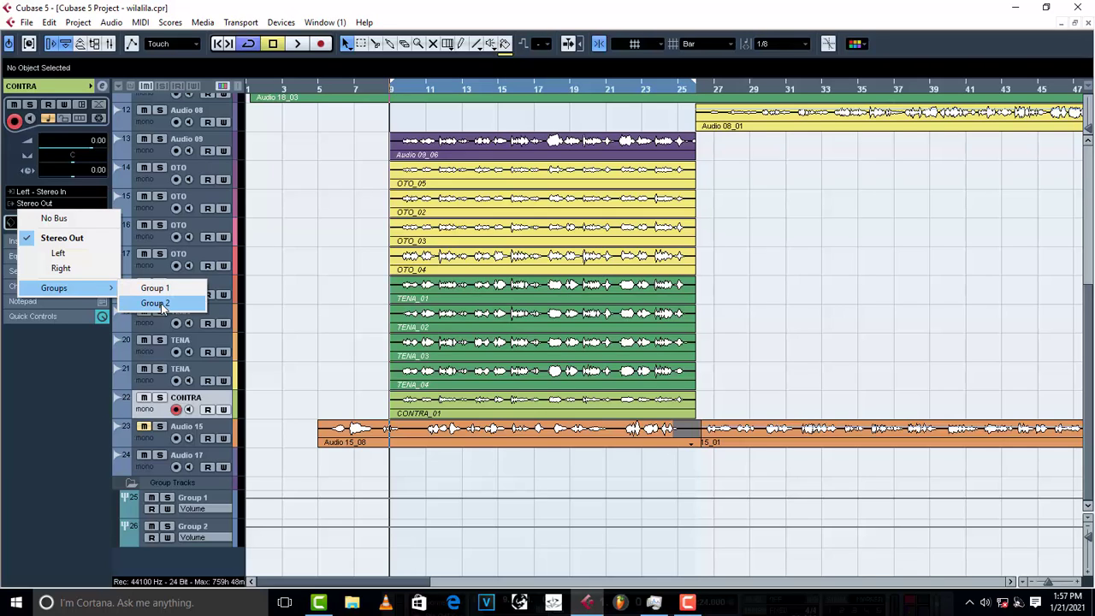
{"action": "left_click", "coordinate": [155, 304]}
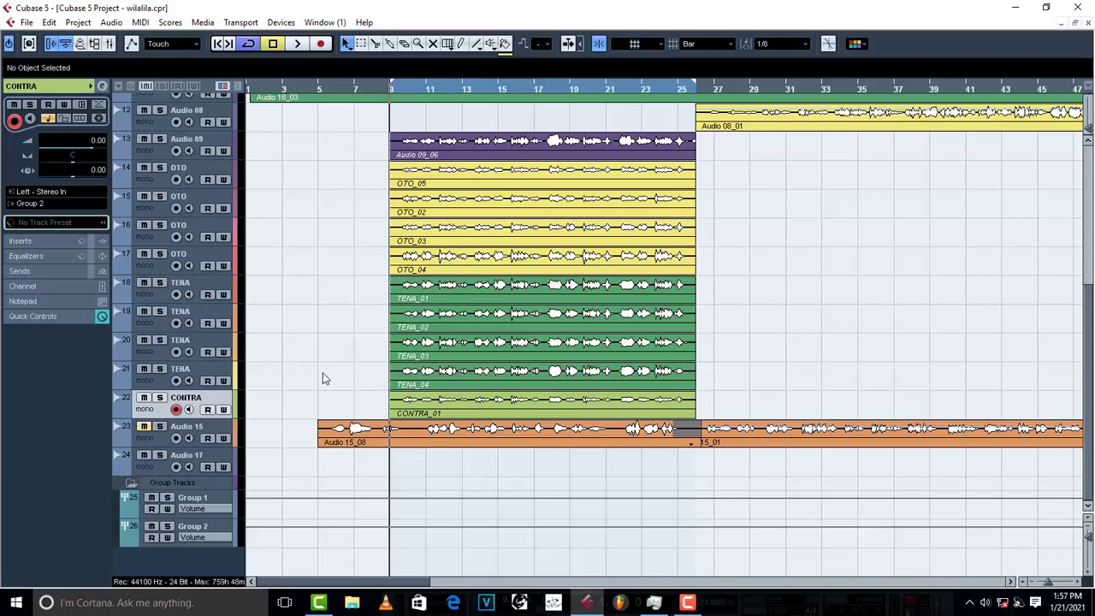
Route the output of the Audio 15 track to Group 1 and select the Audio 09_06 clip.
{"action": "left_click", "coordinate": [157, 445]}
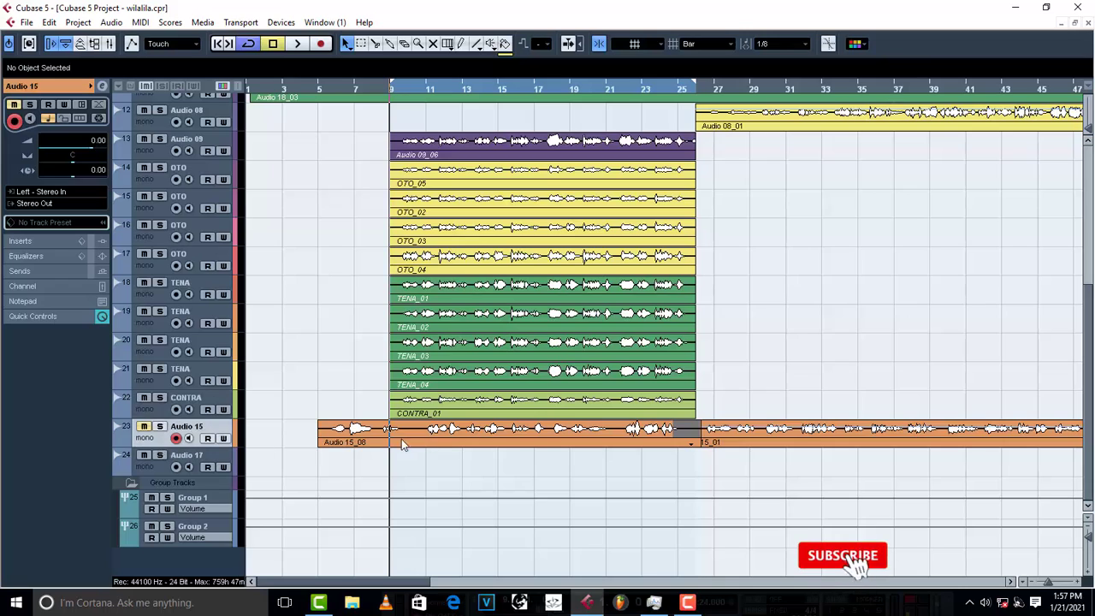
{"action": "left_click", "coordinate": [50, 206]}
{"action": "mouse_move", "coordinate": [100, 291]}
{"action": "left_click", "coordinate": [177, 294]}
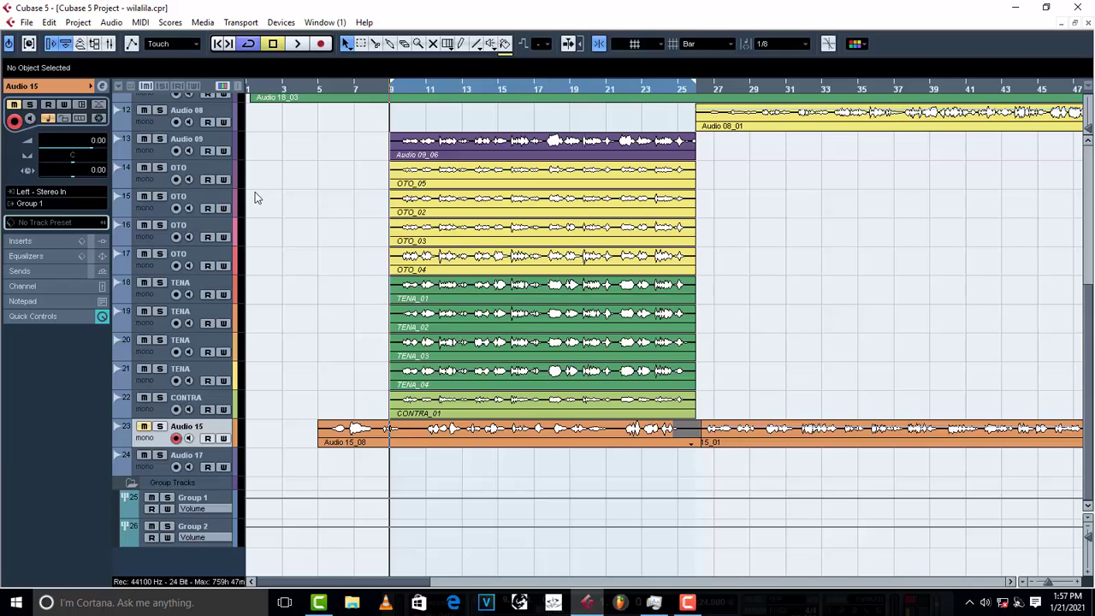
{"action": "left_click", "coordinate": [509, 149]}
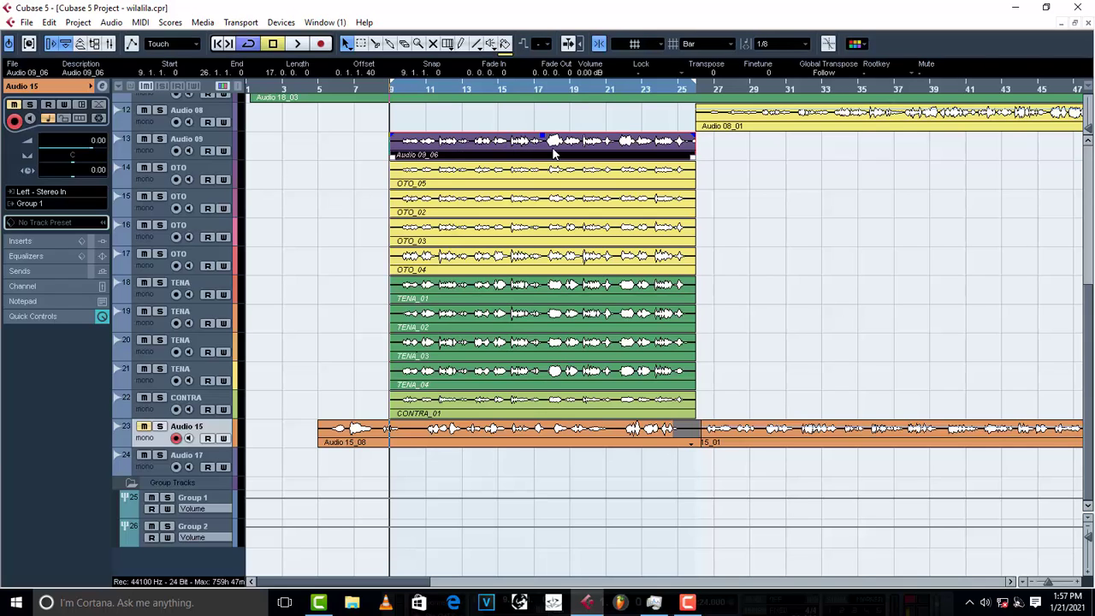
Lower the Audio 09_06 clip's volume to -5 dB and insert RVox Stereo in the Audio 09 track's first insert slot.
{"action": "scroll", "coordinate": [591, 75], "scroll_direction": "down", "scroll_amount": 5}
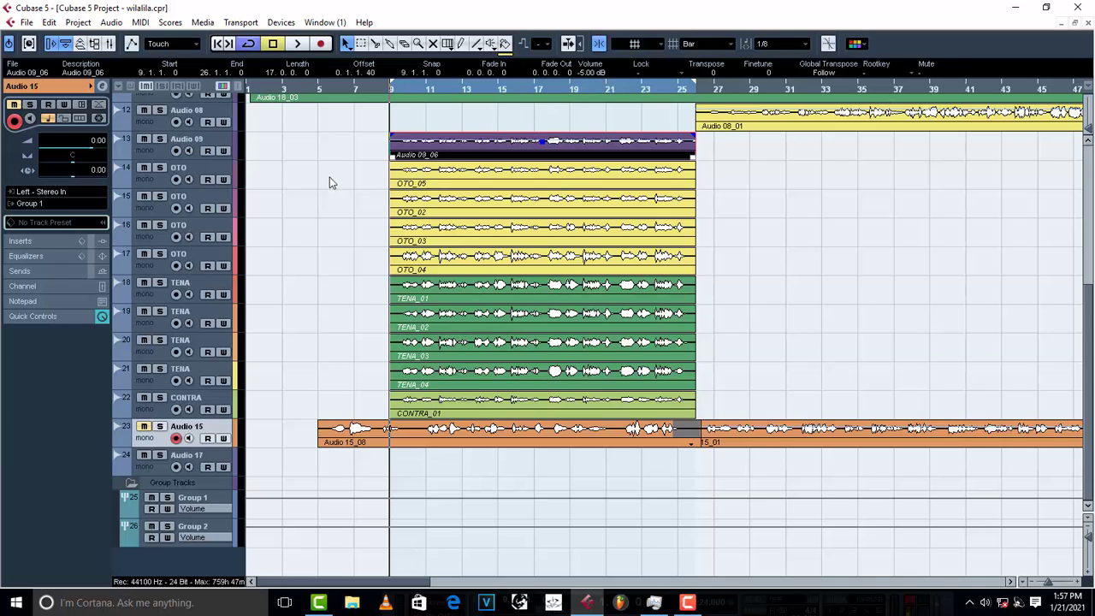
{"action": "left_click", "coordinate": [161, 154]}
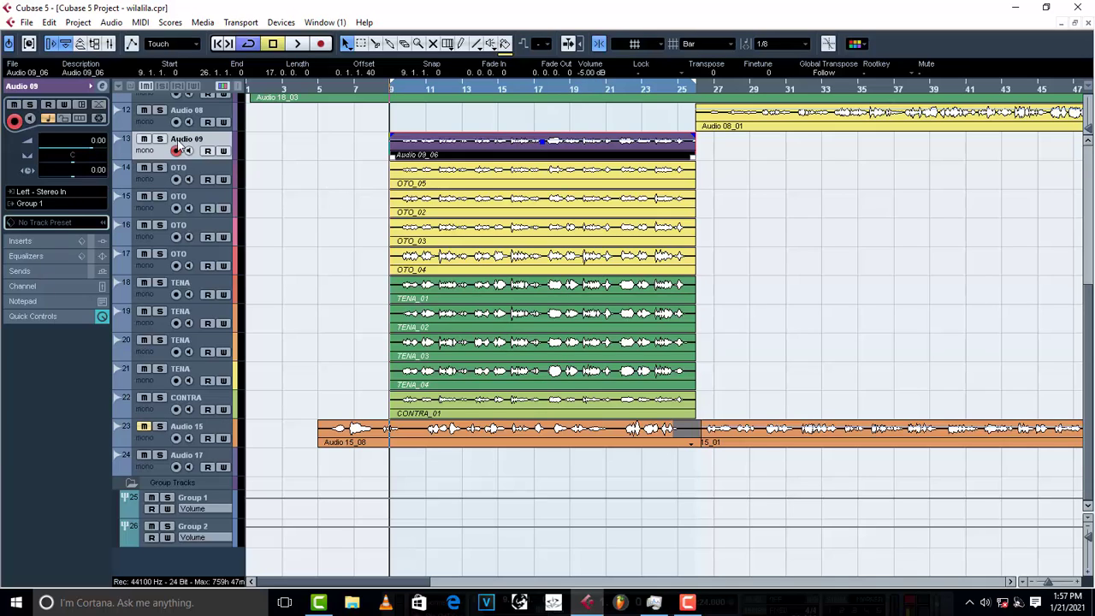
{"action": "left_click", "coordinate": [26, 242]}
{"action": "left_click", "coordinate": [29, 139]}
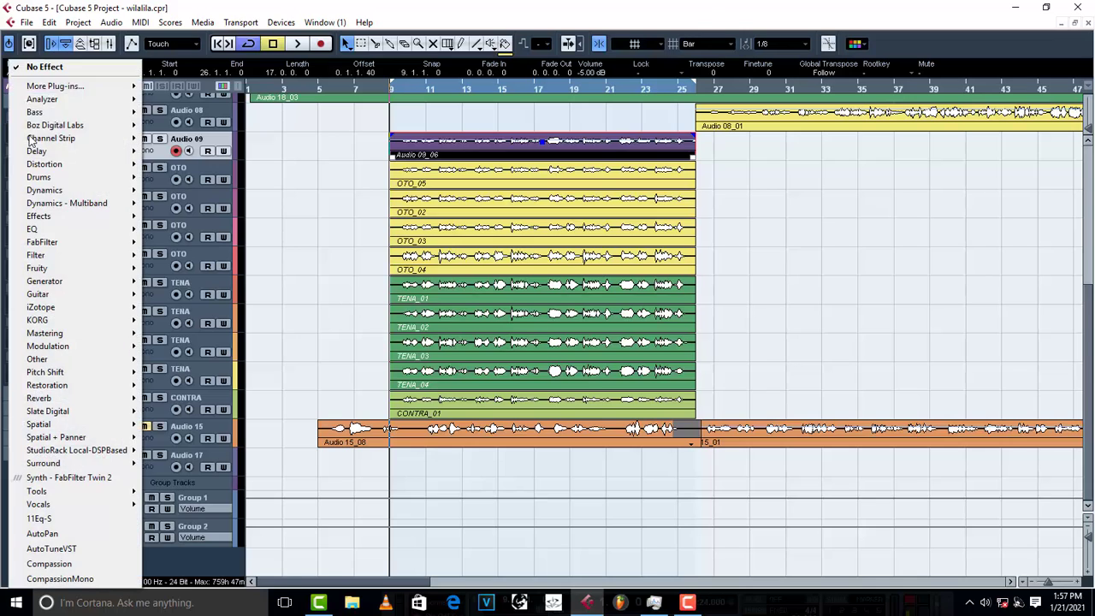
{"action": "mouse_move", "coordinate": [51, 190]}
{"action": "mouse_move", "coordinate": [184, 19]}
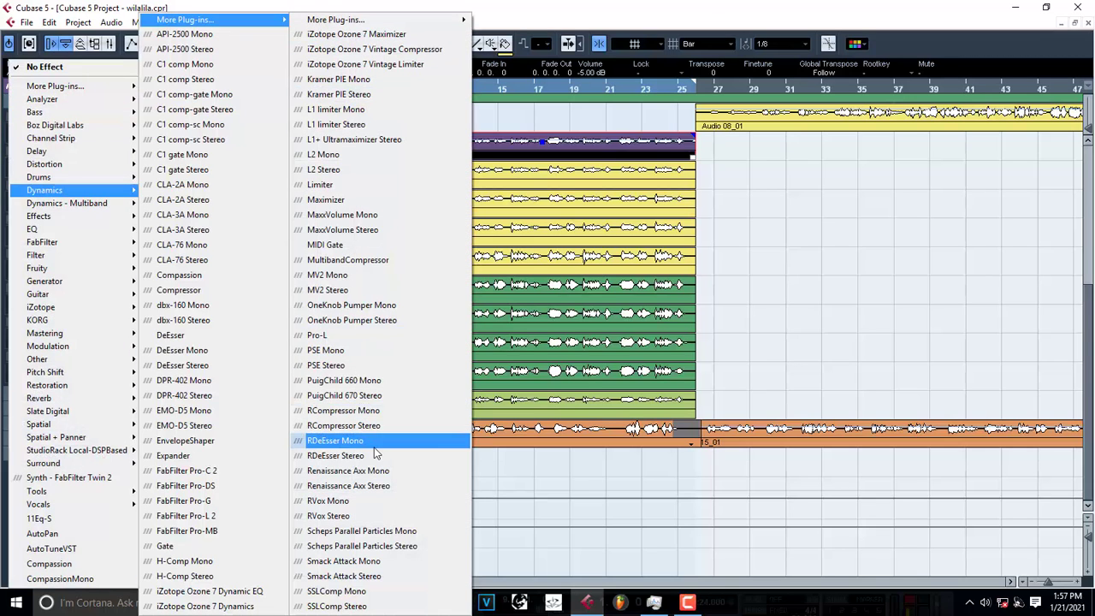
{"action": "left_click", "coordinate": [329, 516]}
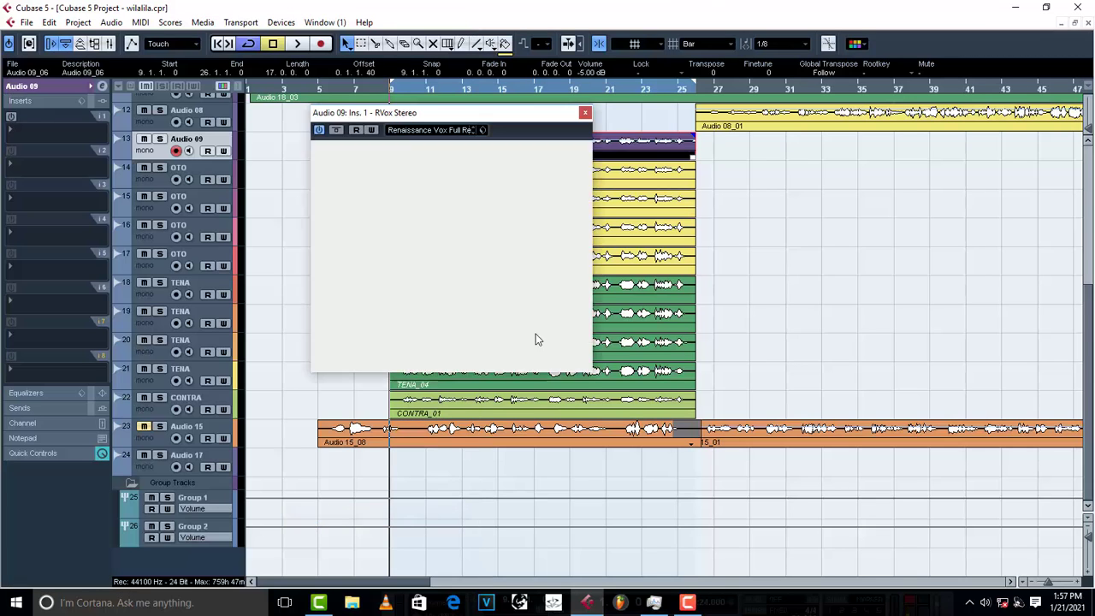
Set the RVox compression to -6.5 while playing the Audio 09 track in solo, and close the plug-in.
{"action": "mouse_move", "coordinate": [488, 178]}
{"action": "left_mouse_down"}
{"action": "mouse_move", "coordinate": [488, 248]}
{"action": "mouse_move", "coordinate": [488, 179]}
{"action": "left_mouse_up"}
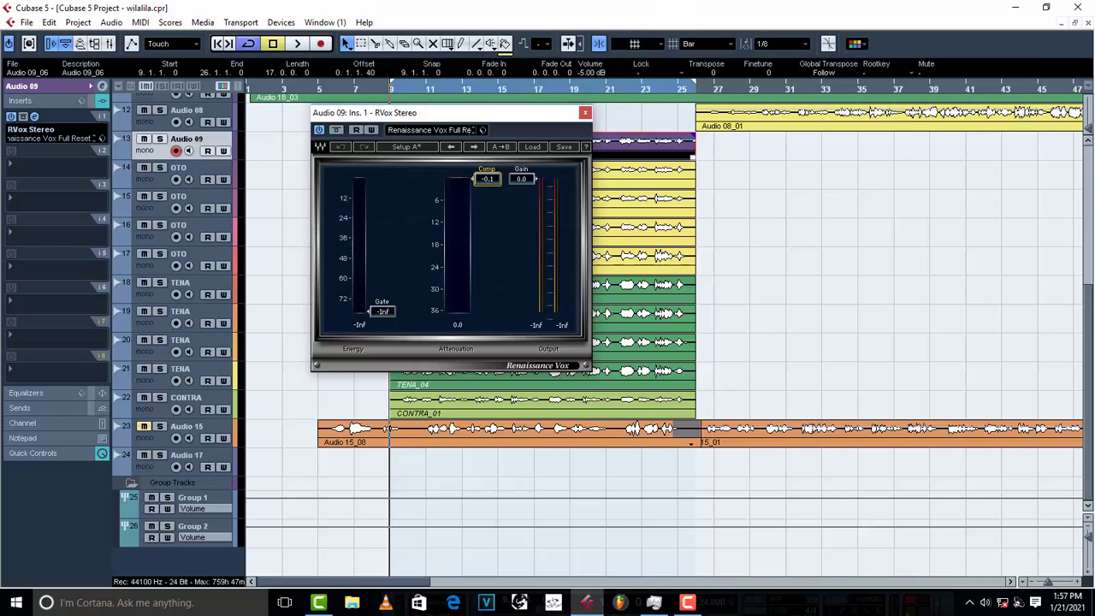
{"action": "left_click_drag", "start_coordinate": [518, 118], "coordinate": [797, 180]}
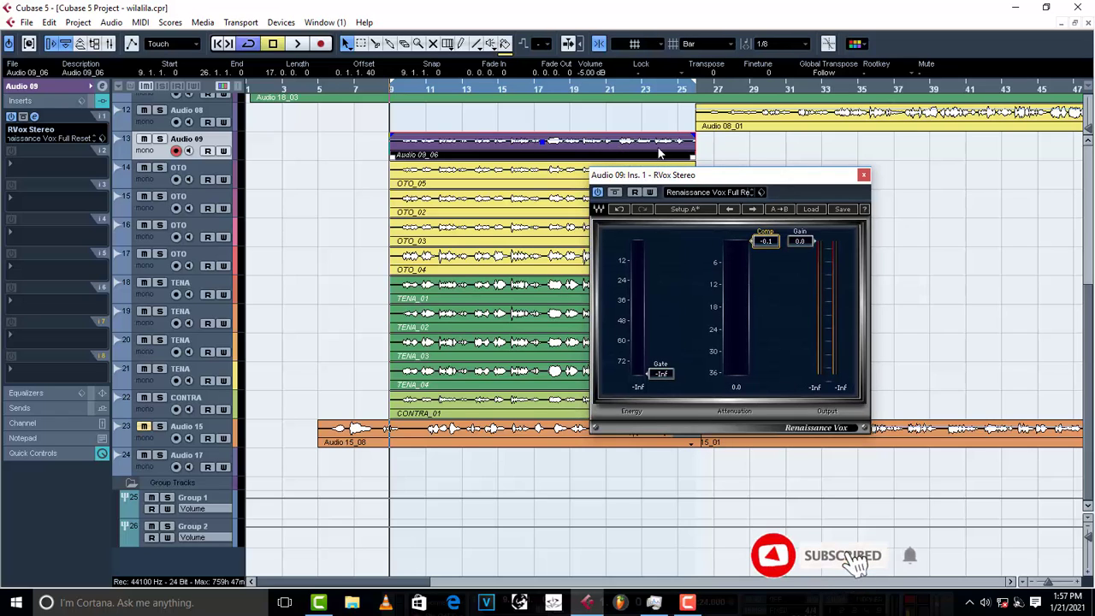
{"action": "left_click", "coordinate": [161, 140]}
{"action": "key", "text": "space"}
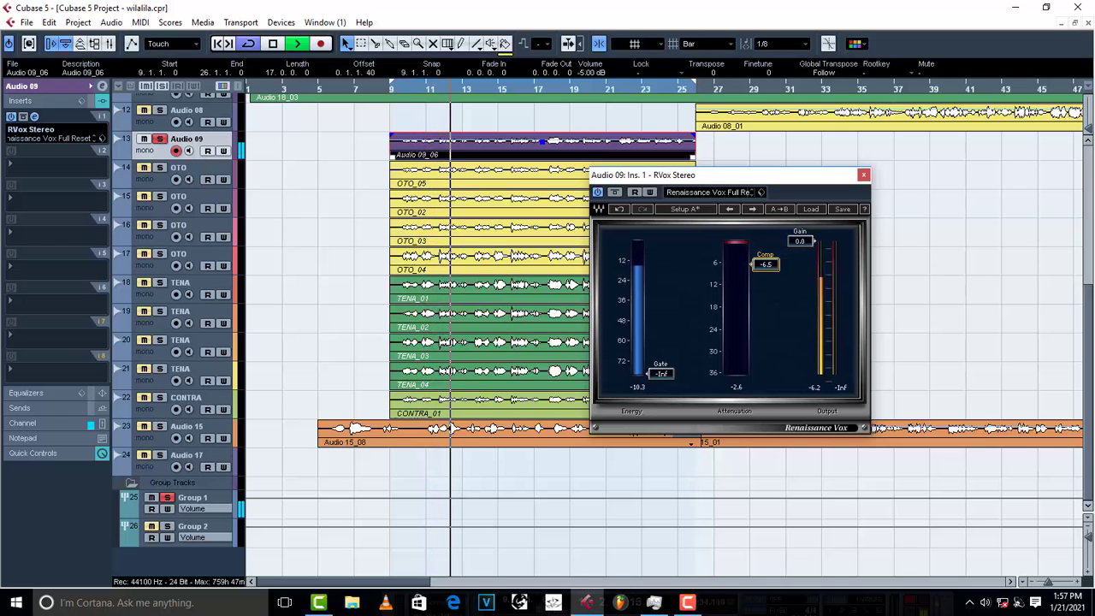
{"action": "left_click", "coordinate": [863, 174]}
{"action": "key", "text": "space"}
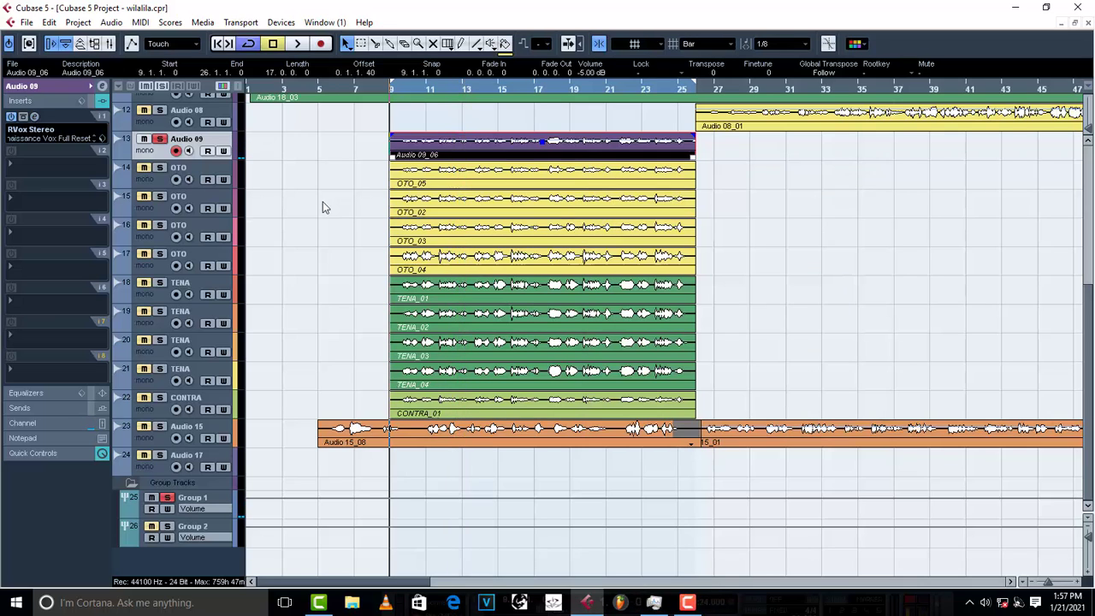
Add a stereo FX channel track with the Reverb32 effect and close its plug-in window.
{"action": "right_click", "coordinate": [181, 564]}
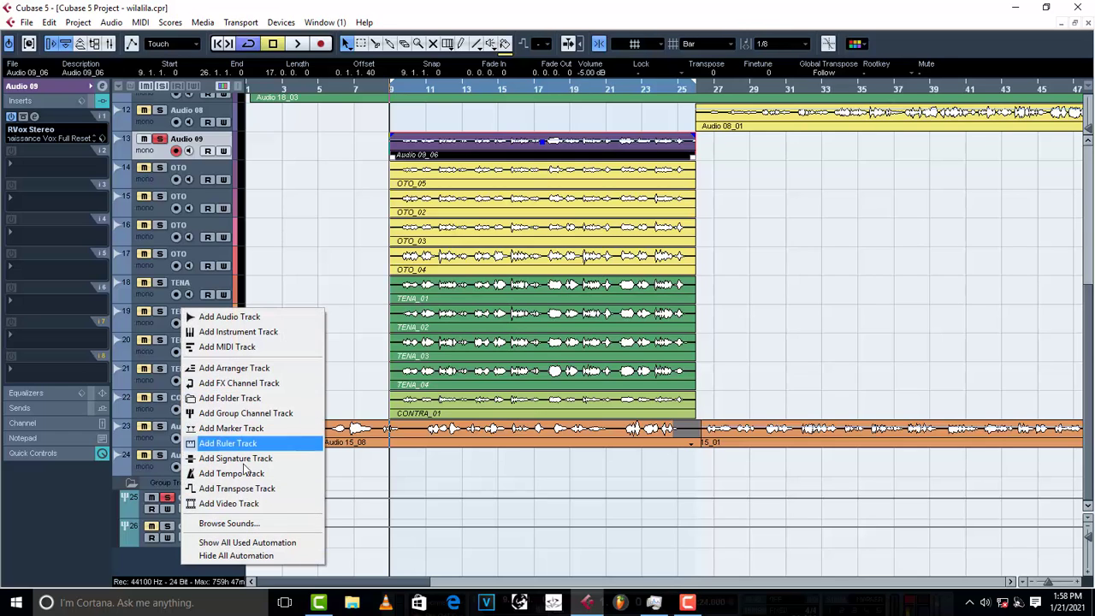
{"action": "right_click", "coordinate": [161, 567]}
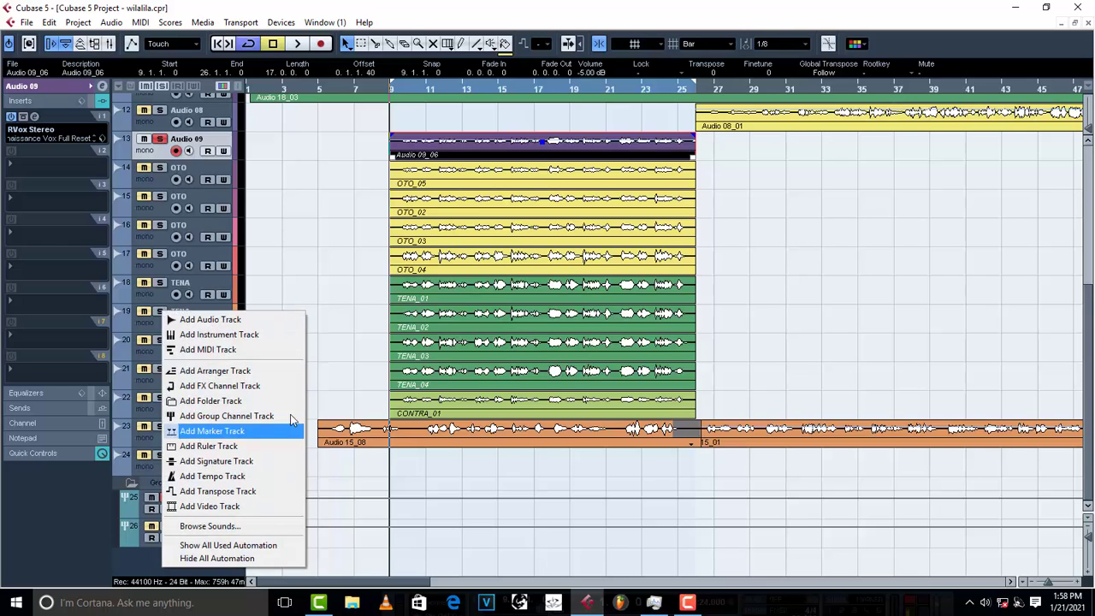
{"action": "left_click", "coordinate": [270, 393]}
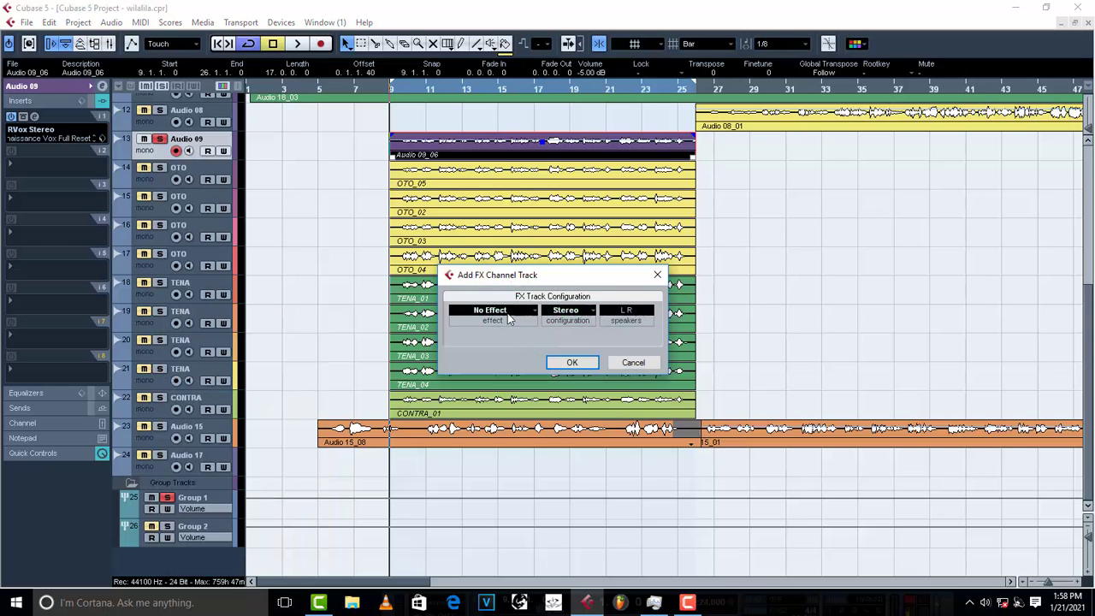
{"action": "left_click", "coordinate": [502, 316]}
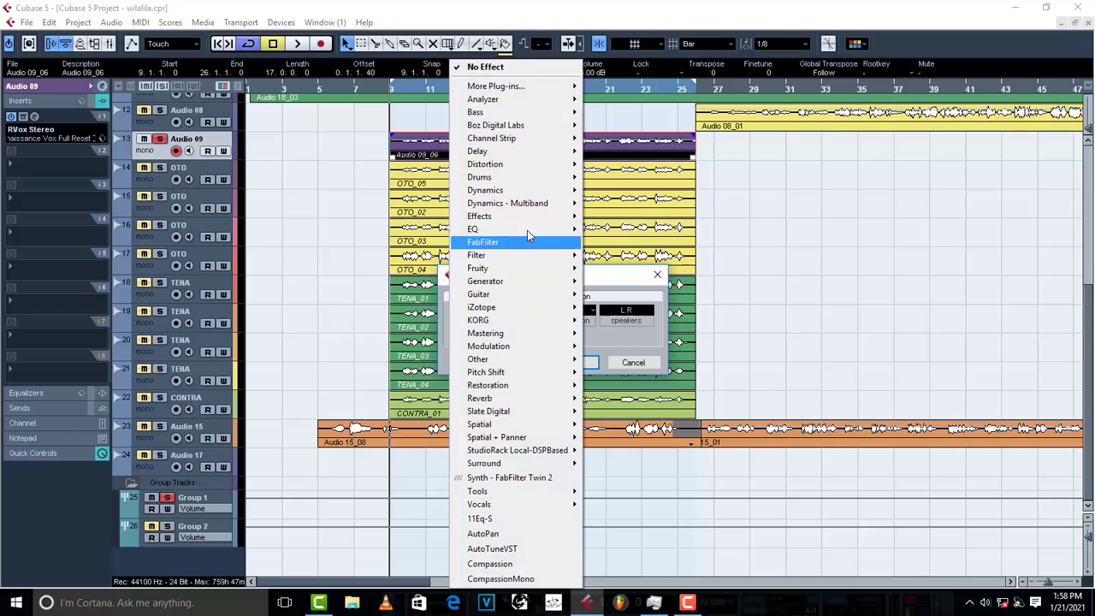
{"action": "mouse_move", "coordinate": [529, 87]}
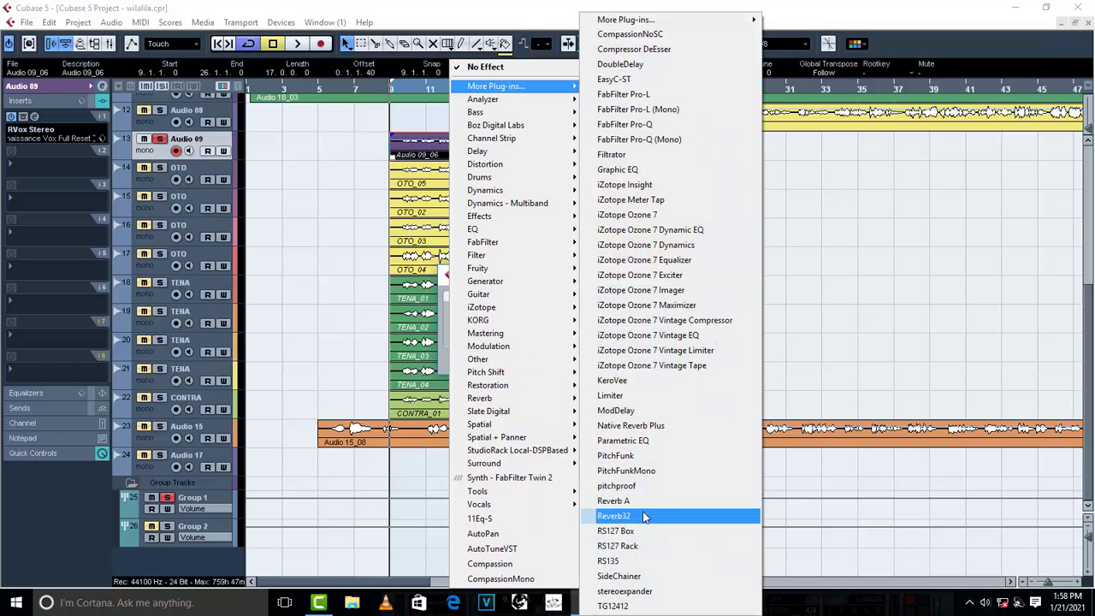
{"action": "left_click", "coordinate": [645, 517]}
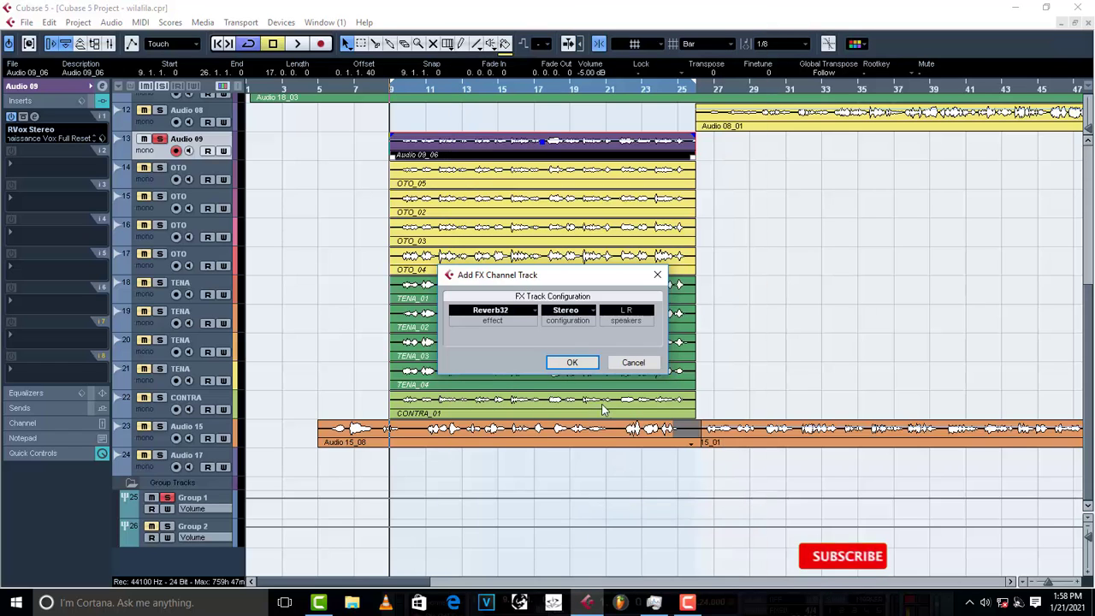
{"action": "left_click", "coordinate": [580, 366]}
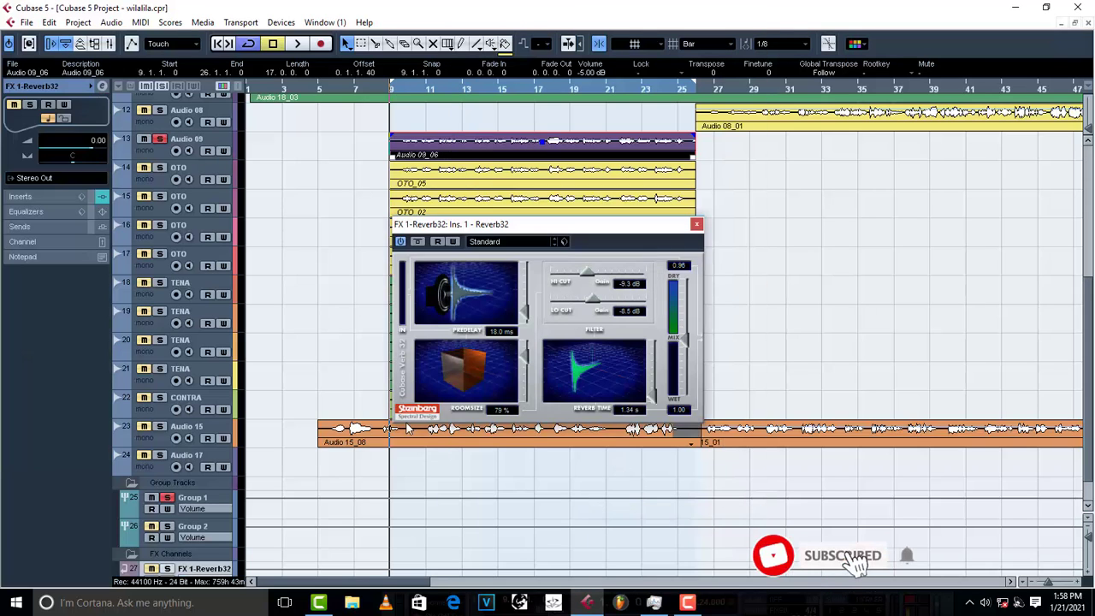
{"action": "left_click", "coordinate": [697, 225]}
Add a second stereo FX channel track with the H-Delay Stereo effect.
{"action": "scroll", "coordinate": [432, 433], "scroll_direction": "down", "scroll_amount": 1}
{"action": "right_click", "coordinate": [216, 570]}
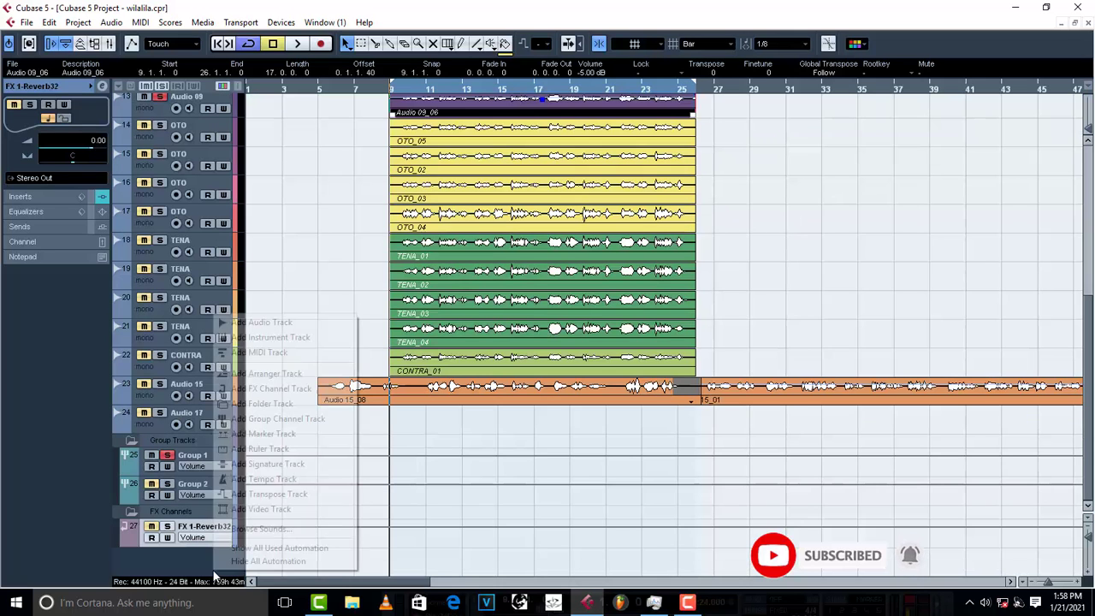
{"action": "left_click", "coordinate": [351, 389]}
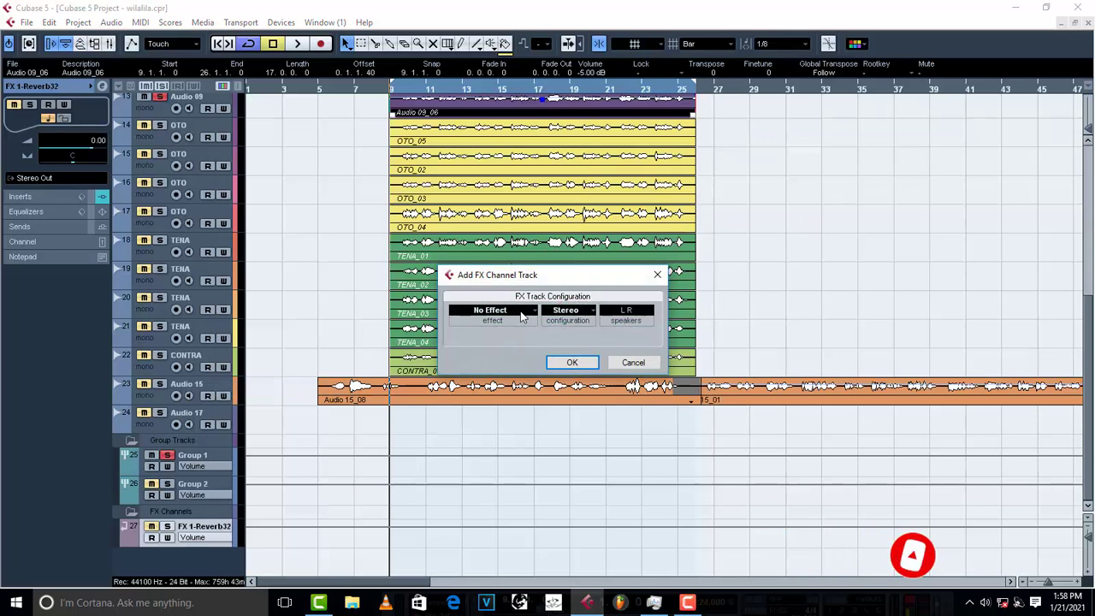
{"action": "left_click", "coordinate": [524, 314]}
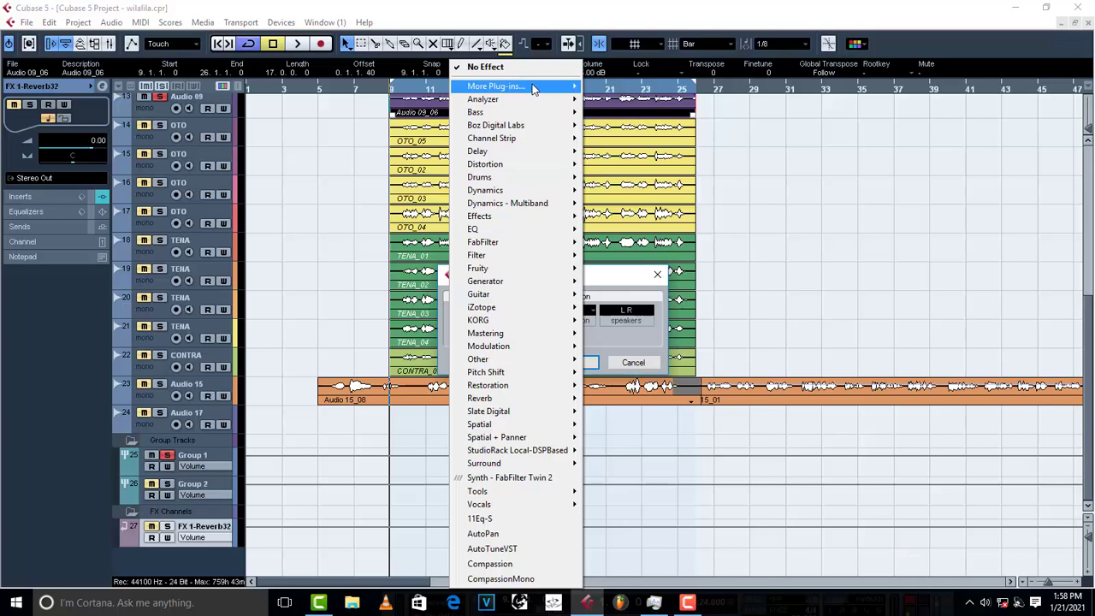
{"action": "mouse_move", "coordinate": [513, 151]}
{"action": "left_click", "coordinate": [655, 199]}
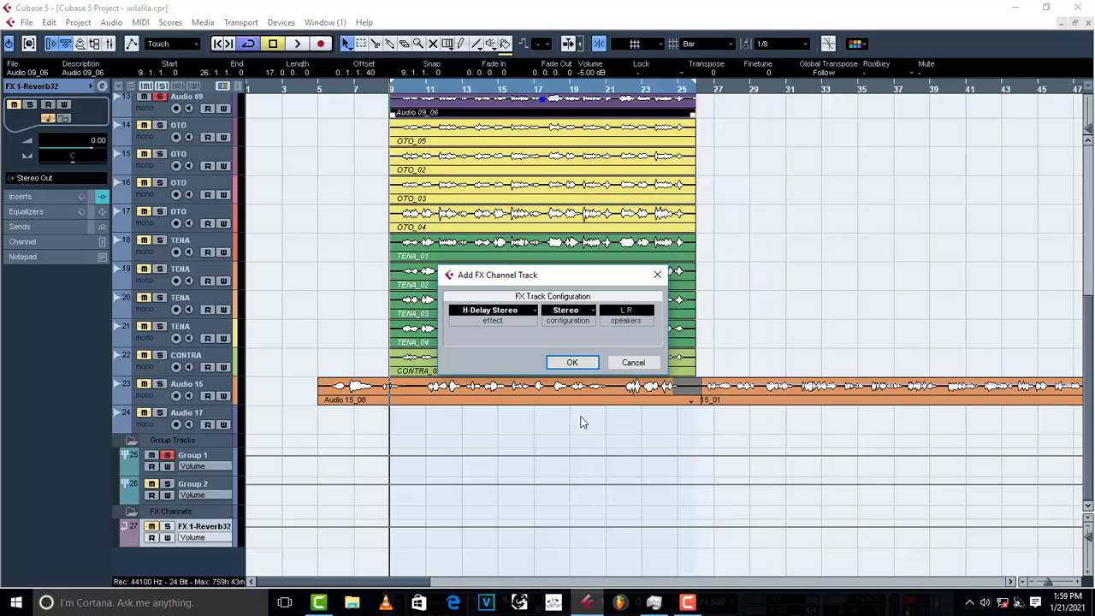
{"action": "left_click", "coordinate": [568, 363]}
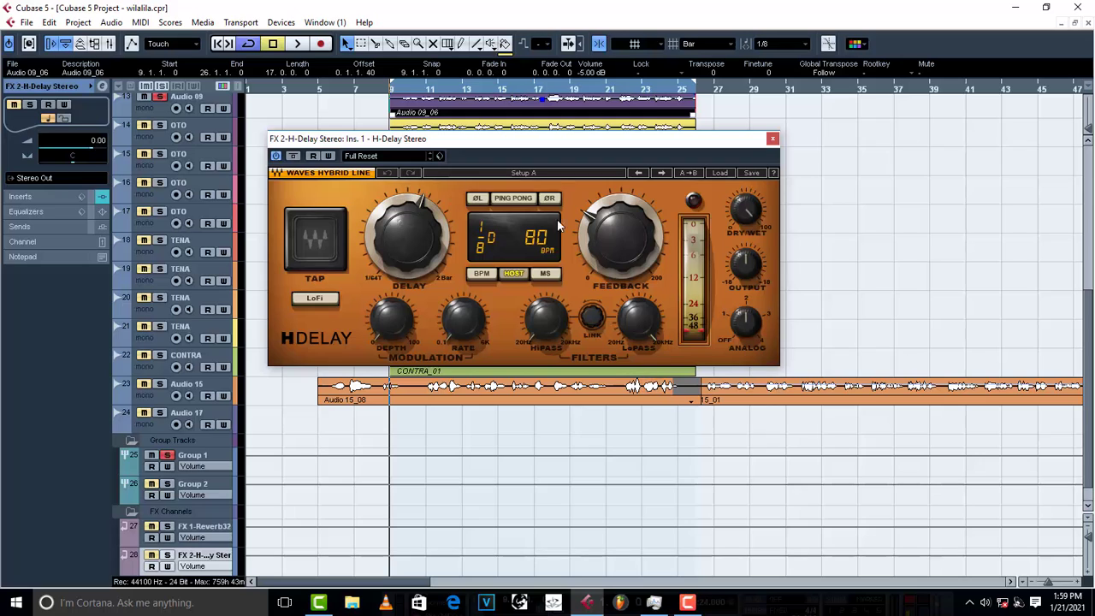
Turn on Ping Pong, BPM sync and LoFi in H-Delay, and close the plug-in.
{"action": "left_click", "coordinate": [518, 199]}
{"action": "left_click", "coordinate": [482, 274]}
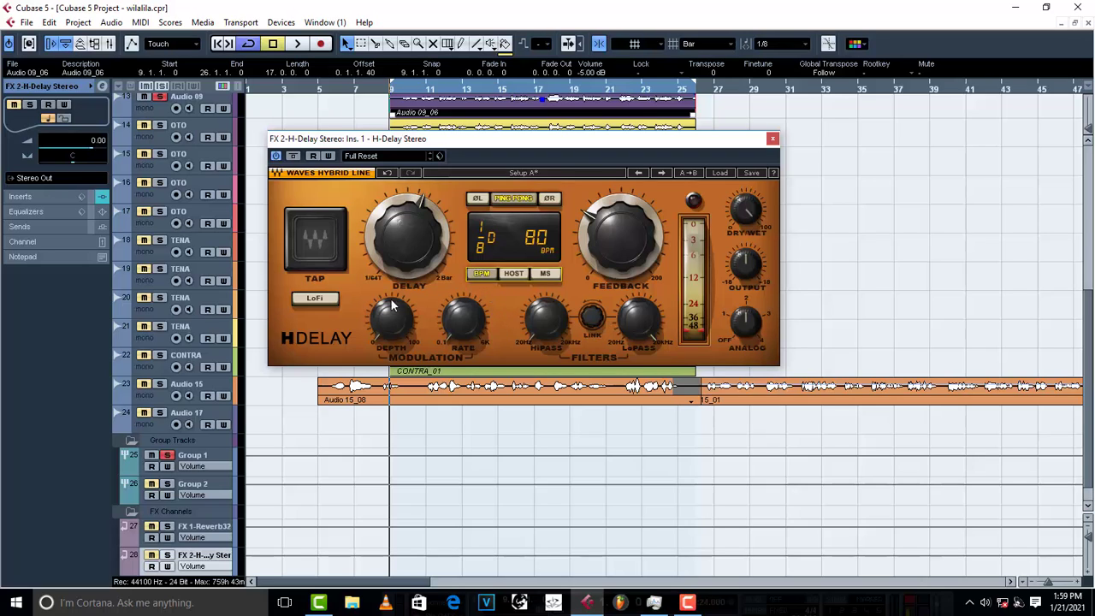
{"action": "left_click", "coordinate": [314, 299]}
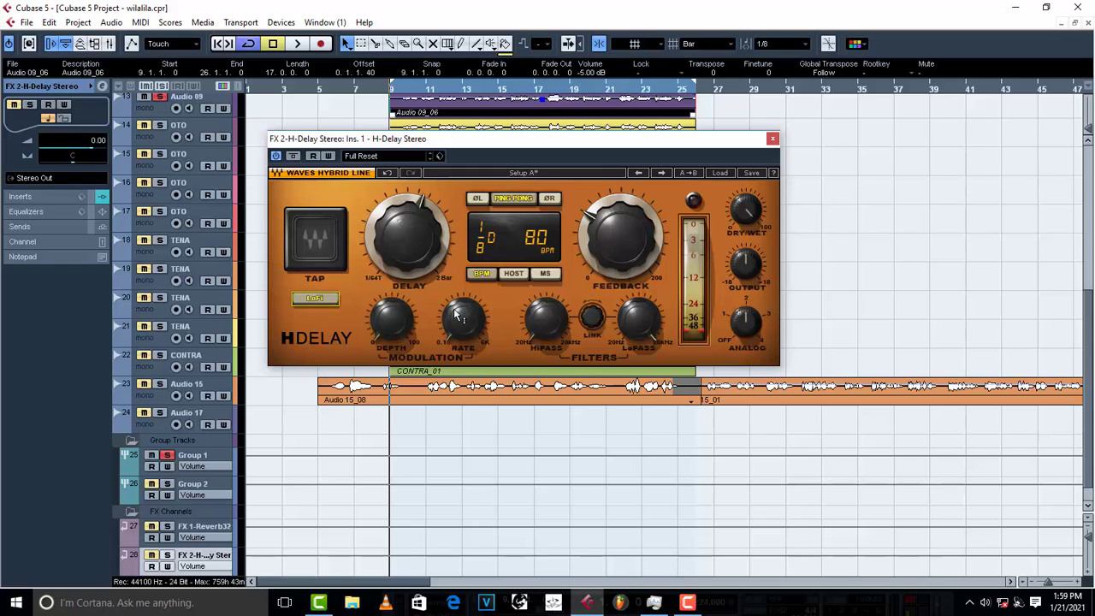
{"action": "left_click", "coordinate": [772, 139]}
Clear the solo and assign the Group 1 track's first send to FX 1-Reverb32.
{"action": "scroll", "coordinate": [342, 495], "scroll_direction": "down", "scroll_amount": 1}
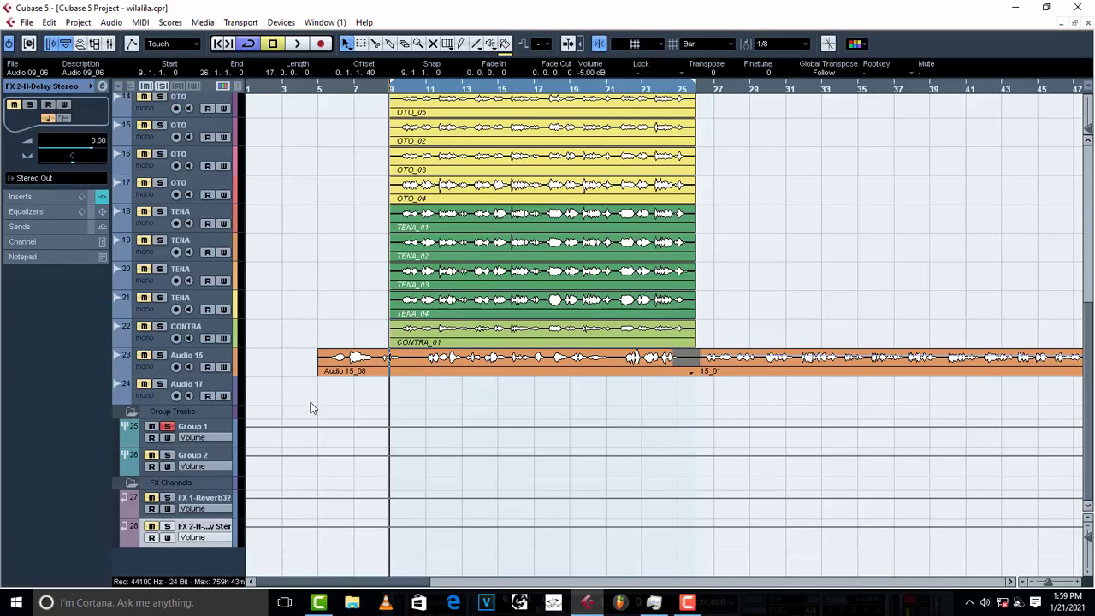
{"action": "scroll", "coordinate": [282, 398], "scroll_direction": "up", "scroll_amount": 3}
{"action": "scroll", "coordinate": [343, 462], "scroll_direction": "down", "scroll_amount": 3}
{"action": "left_click", "coordinate": [221, 436]}
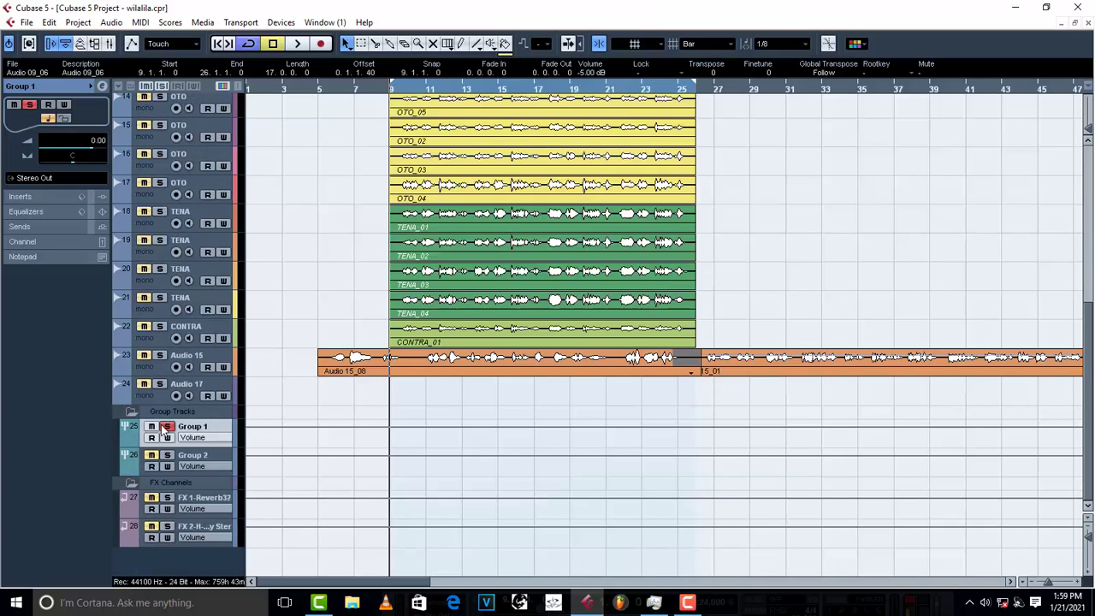
{"action": "left_click", "coordinate": [35, 196]}
{"action": "left_click", "coordinate": [30, 100]}
{"action": "left_click", "coordinate": [30, 135]}
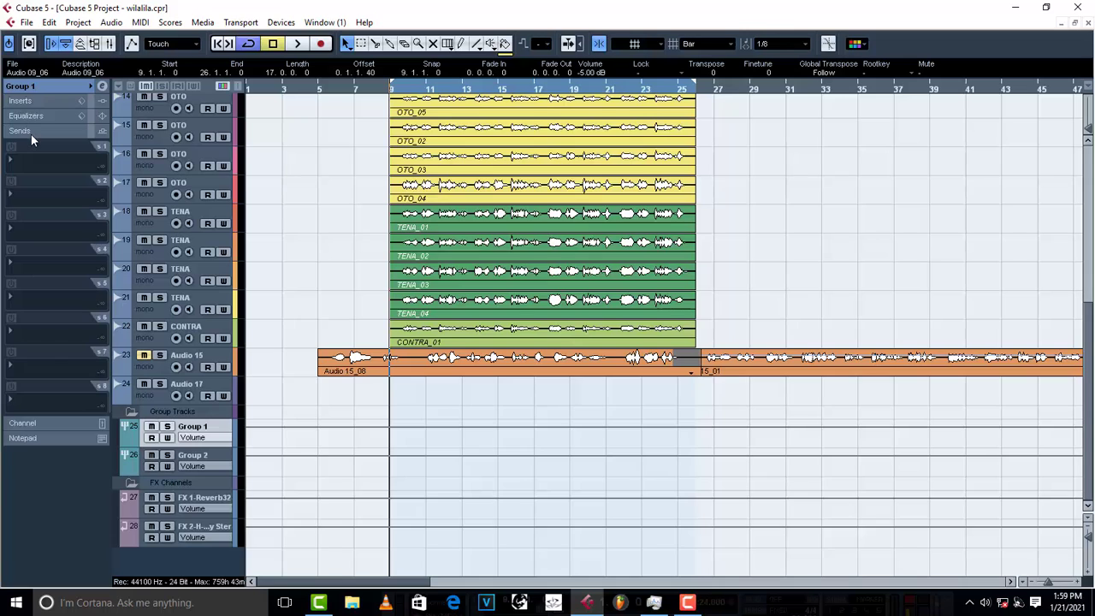
{"action": "left_click", "coordinate": [24, 165]}
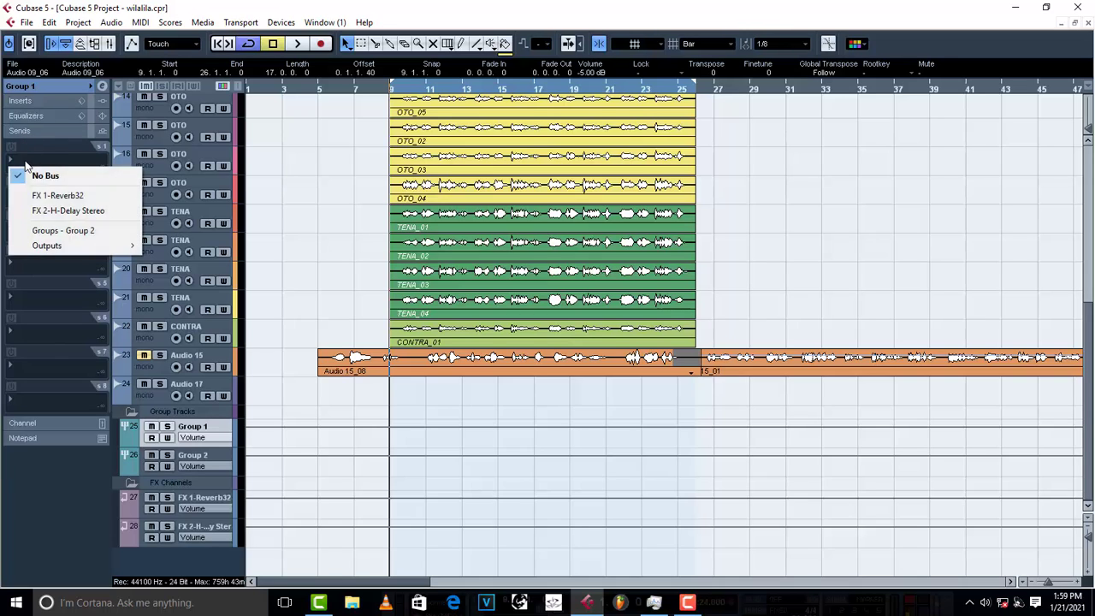
{"action": "left_click", "coordinate": [29, 163]}
Assign Group 1's second send to FX 2-H-Delay Stereo and activate both sends.
{"action": "left_click", "coordinate": [35, 198]}
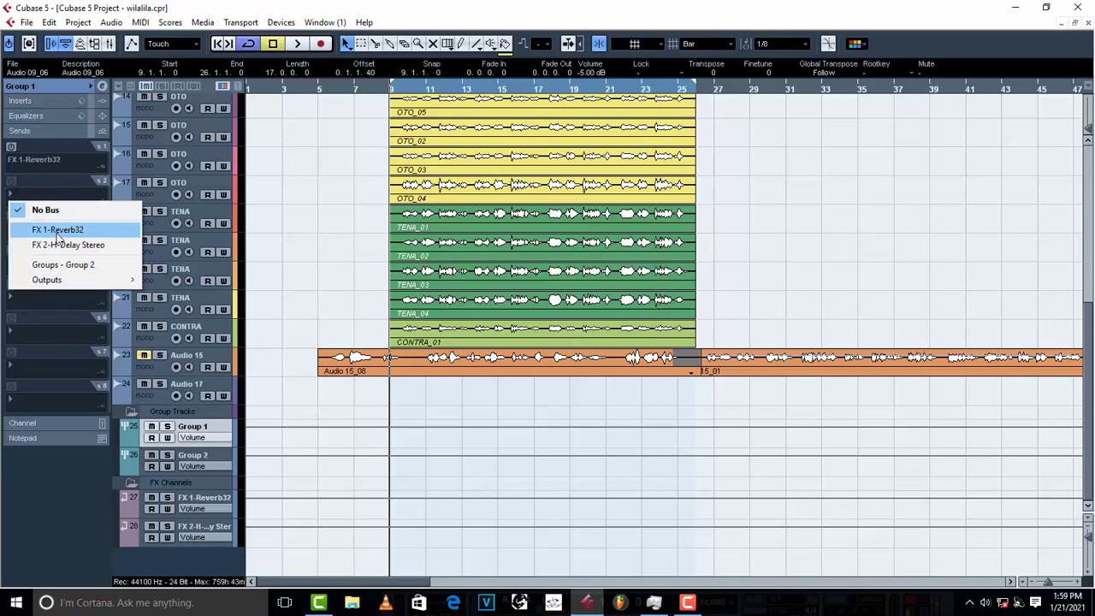
{"action": "left_click", "coordinate": [58, 243]}
{"action": "left_click", "coordinate": [11, 181]}
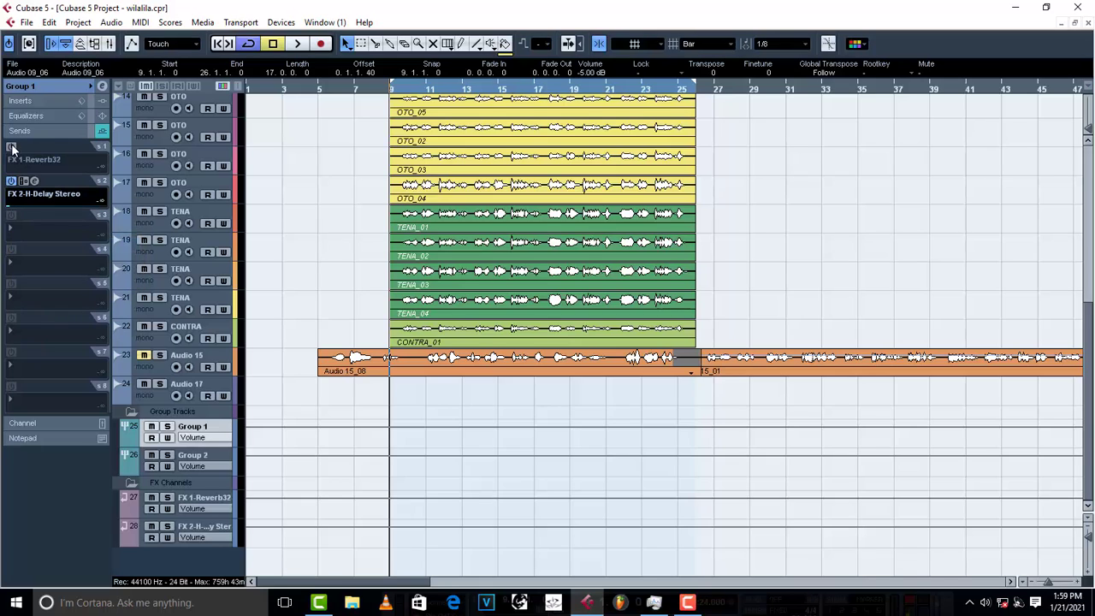
{"action": "left_click", "coordinate": [11, 147]}
Raise and fine-tune Group 1's send level to FX 1-Reverb32, at about -22 dB.
{"action": "left_click_drag", "start_coordinate": [11, 173], "coordinate": [32, 172]}
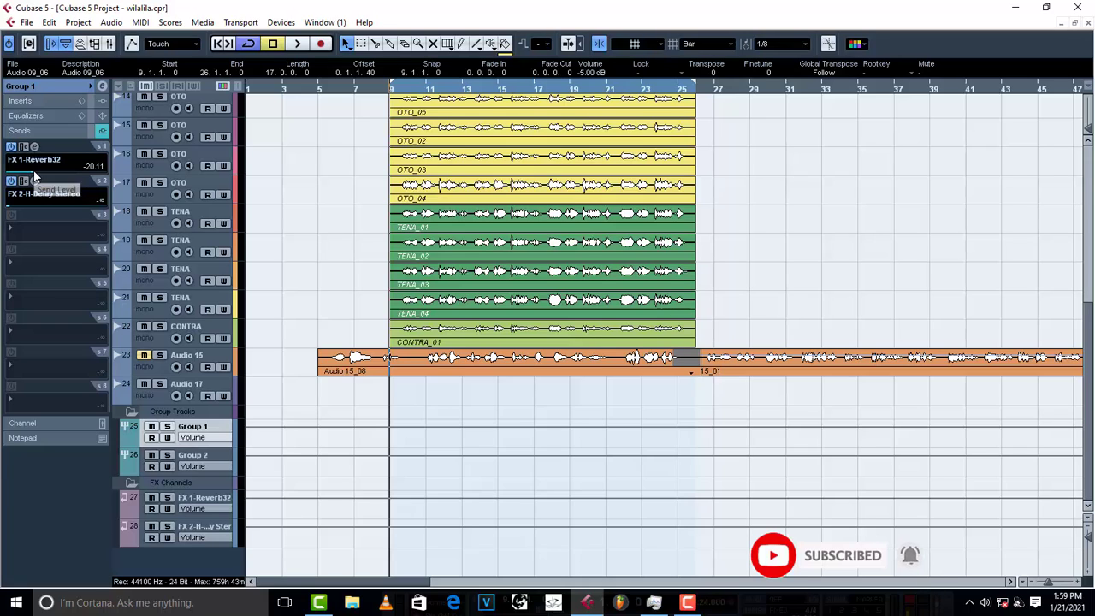
{"action": "left_click", "coordinate": [34, 174]}
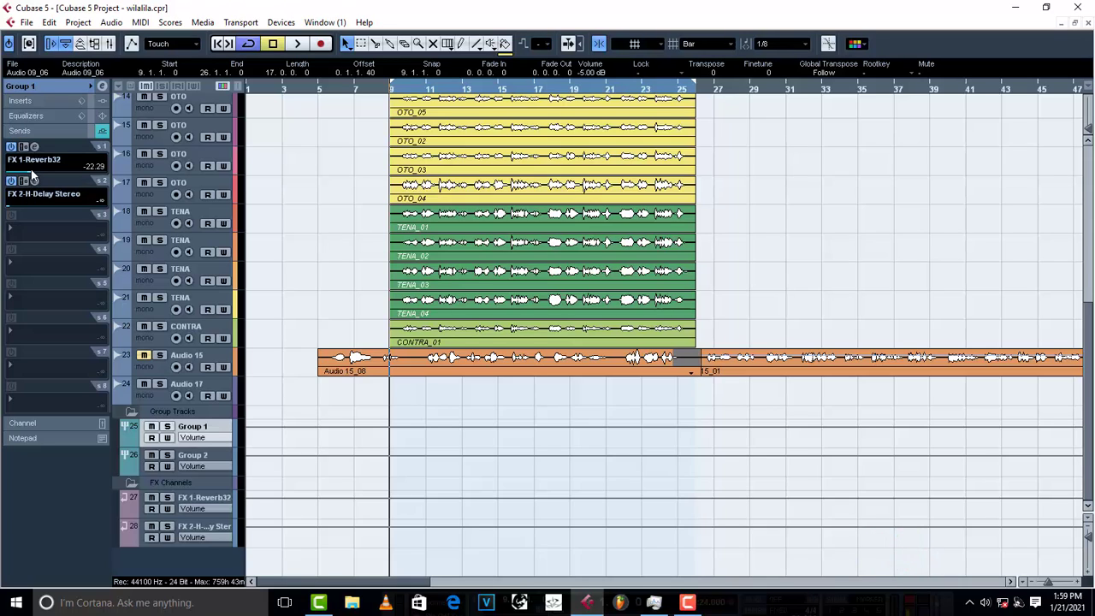
{"action": "left_click_drag", "start_coordinate": [34, 177], "coordinate": [18, 212]}
{"action": "left_click_drag", "start_coordinate": [27, 180], "coordinate": [28, 179]}
Assign Group 2's first send to FX 1-Reverb32, activate it and raise its send level.
{"action": "left_click", "coordinate": [205, 459]}
{"action": "left_click", "coordinate": [23, 162]}
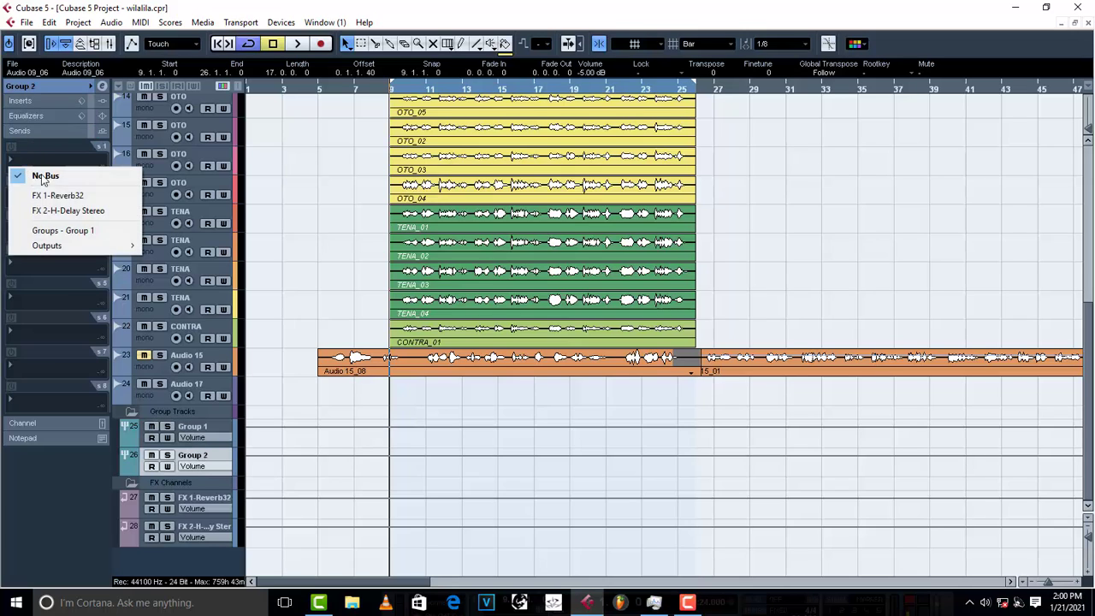
{"action": "left_click", "coordinate": [49, 198]}
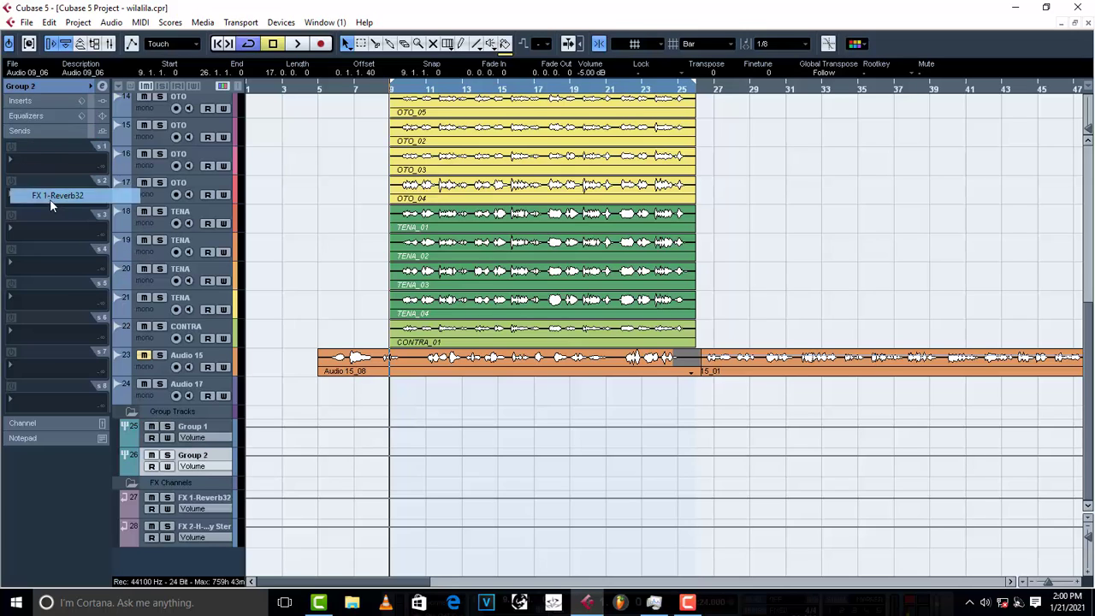
{"action": "left_click", "coordinate": [11, 147]}
{"action": "left_click_drag", "start_coordinate": [25, 171], "coordinate": [28, 172]}
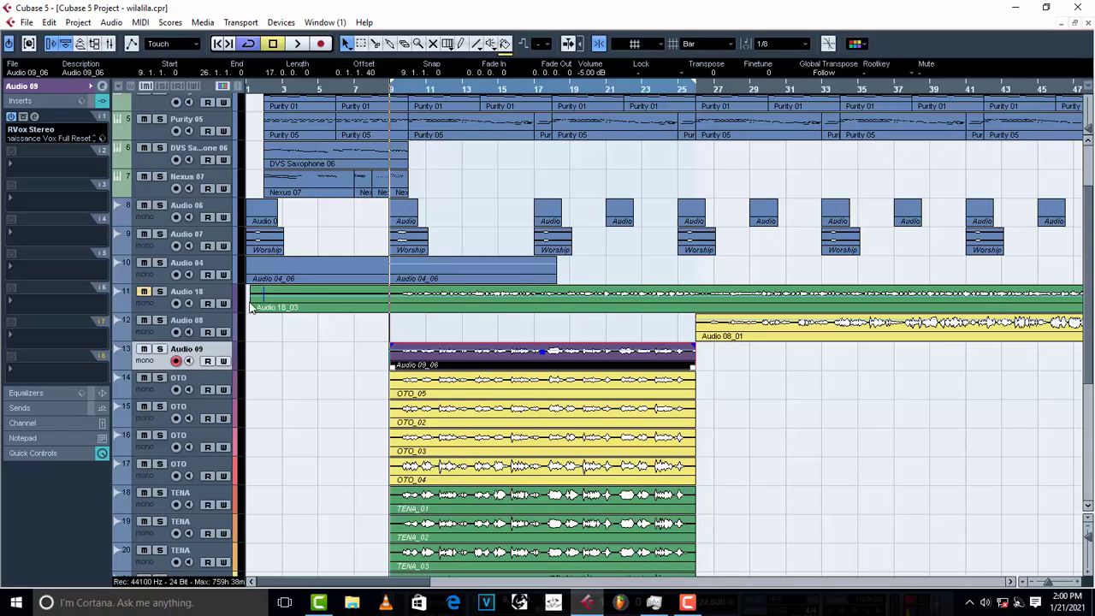
Review the RVox settings in the Audio 09 track's first insert.
{"action": "left_click", "coordinate": [36, 123]}
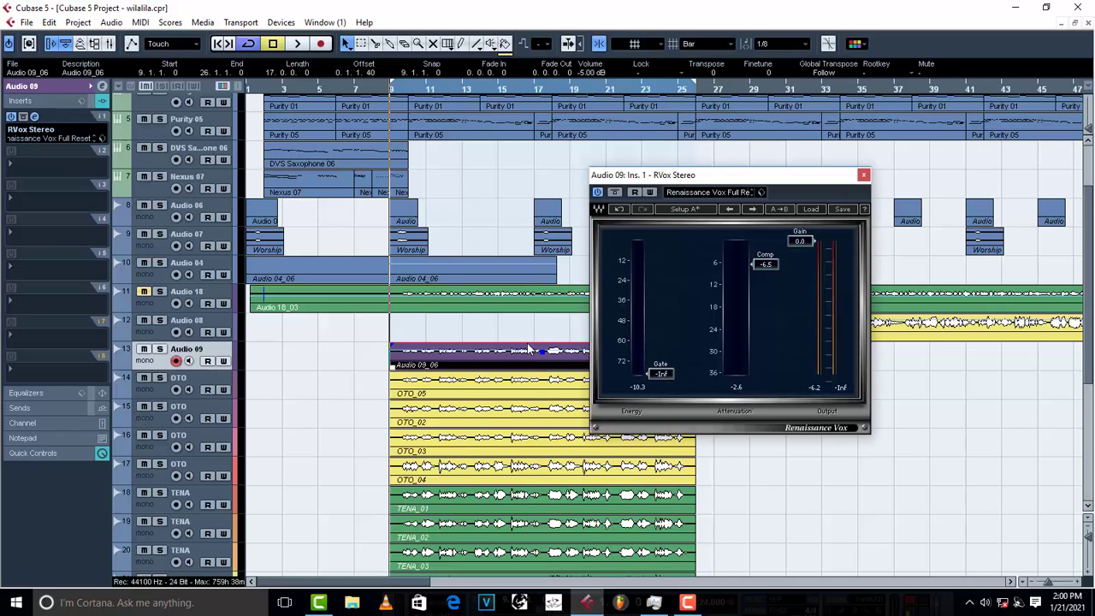
{"action": "left_click", "coordinate": [862, 175]}
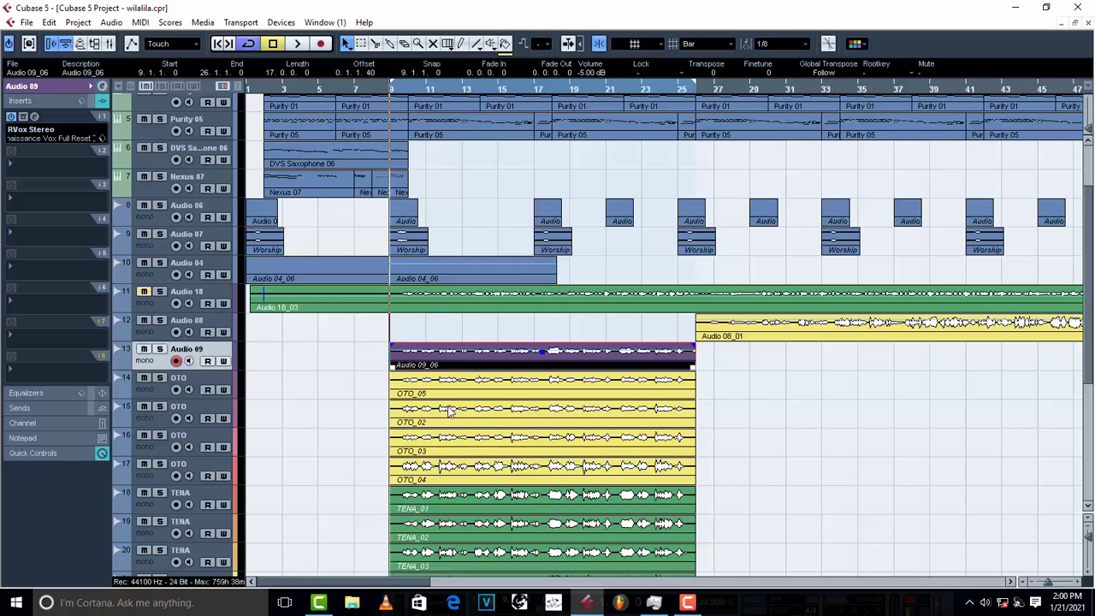
{"action": "scroll", "coordinate": [462, 402], "scroll_direction": "down", "scroll_amount": 3}
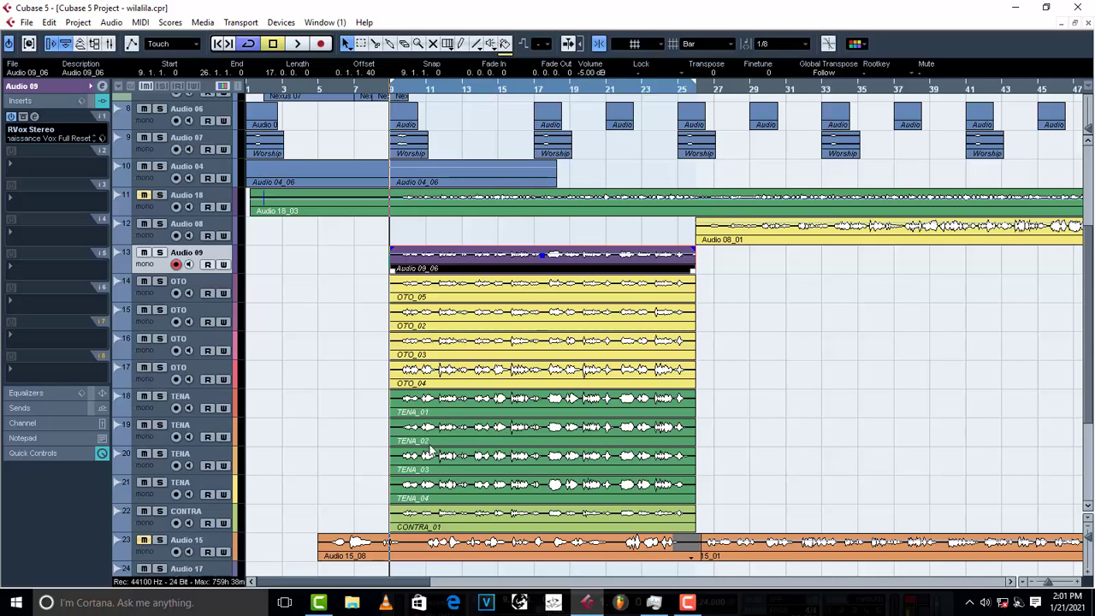
Pan the first OTO track (track 14) hard right and the second OTO track (track 15) hard left.
{"action": "left_click", "coordinate": [149, 298]}
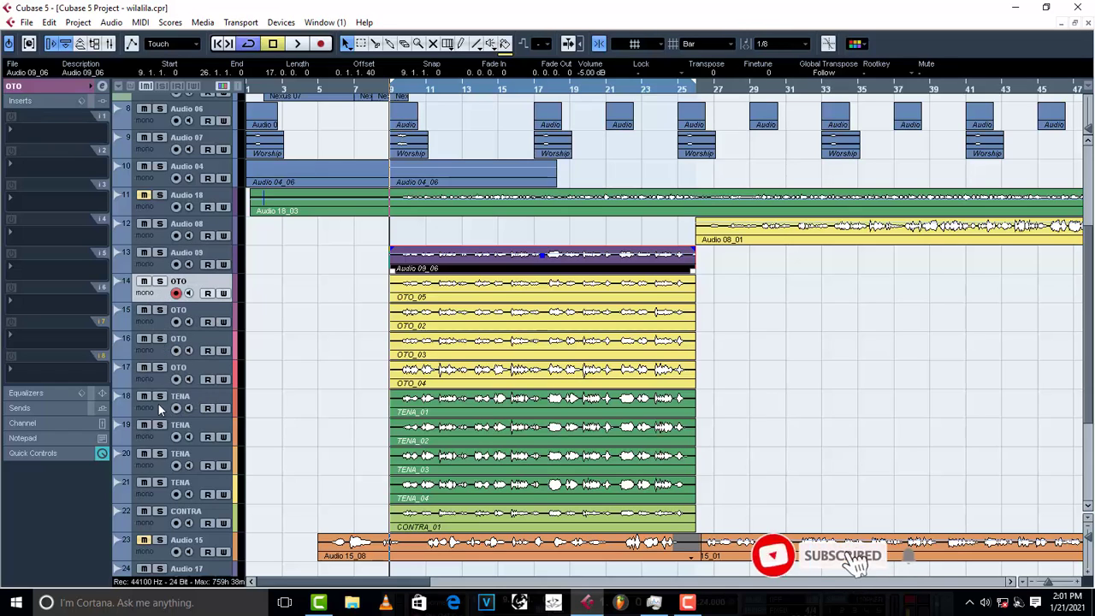
{"action": "scroll", "coordinate": [254, 503], "scroll_direction": "down", "scroll_amount": 3}
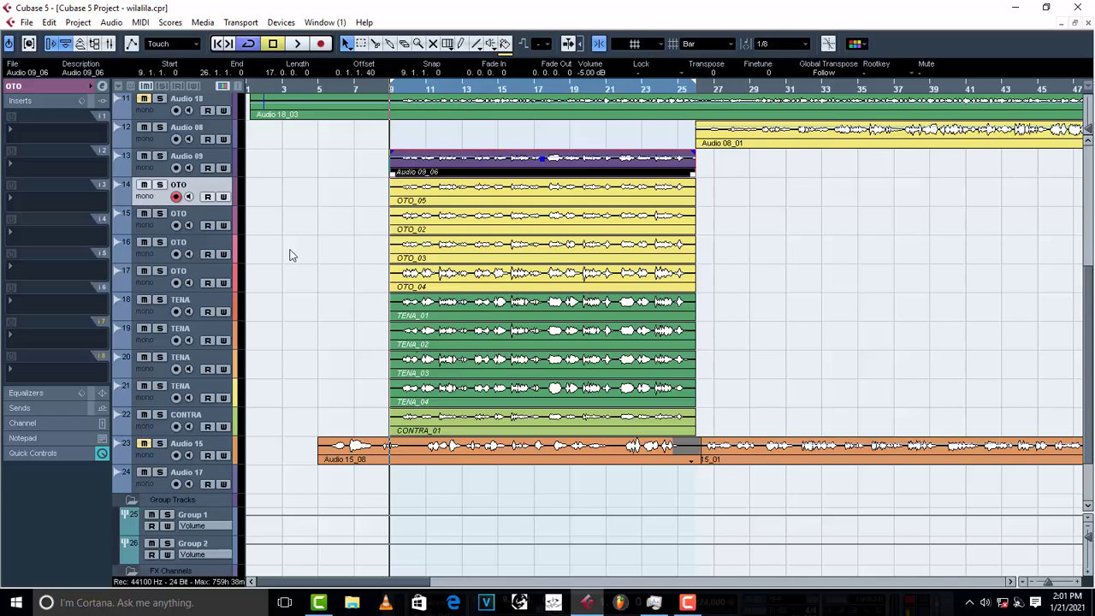
{"action": "left_click", "coordinate": [26, 86]}
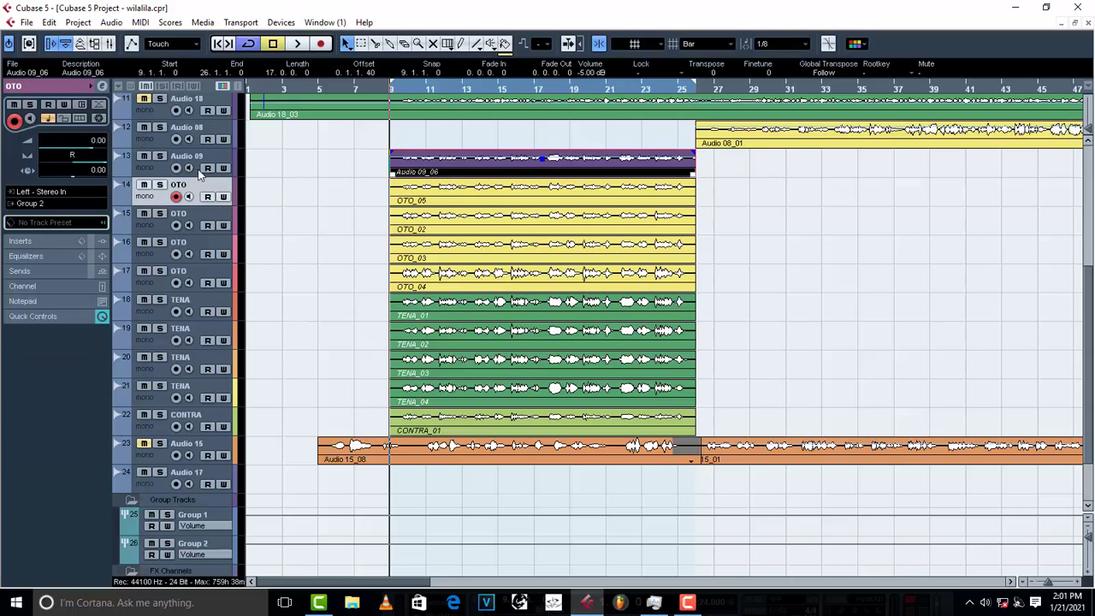
{"action": "left_click", "coordinate": [153, 226]}
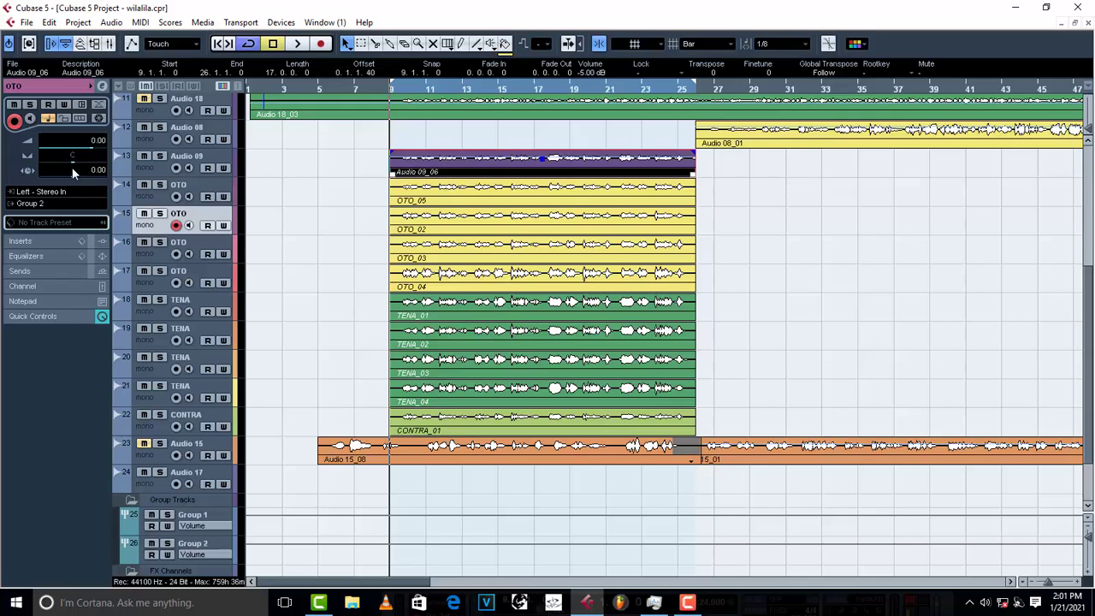
{"action": "left_click_drag", "start_coordinate": [71, 160], "coordinate": [3, 167]}
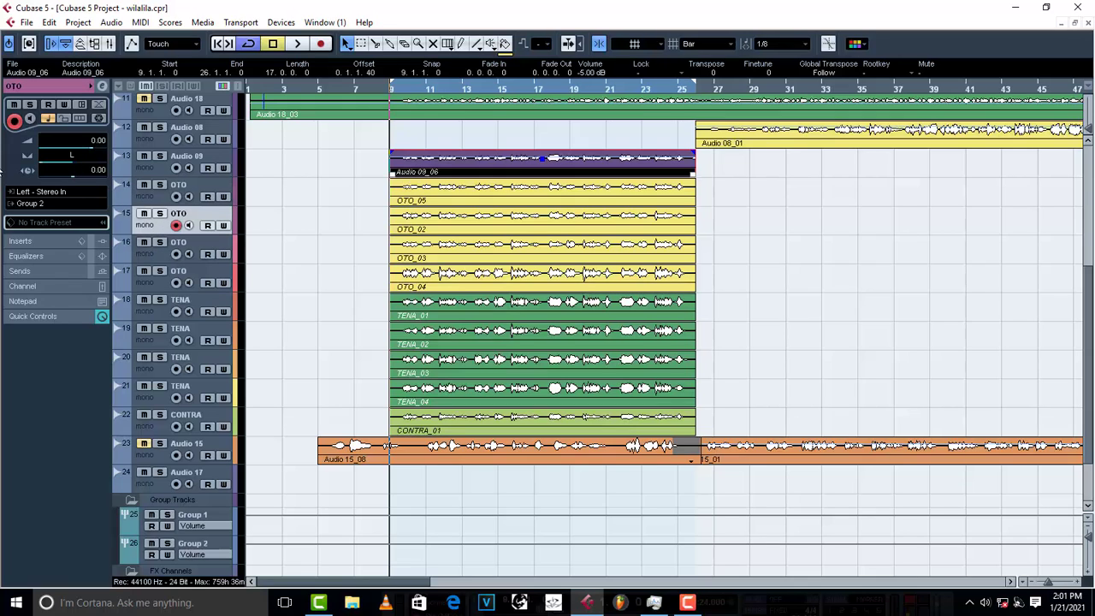
Pan the third OTO track (track 16) to R45 and the fourth OTO track (track 17) to L45.
{"action": "left_click", "coordinate": [150, 253]}
{"action": "left_click_drag", "start_coordinate": [76, 160], "coordinate": [88, 159]}
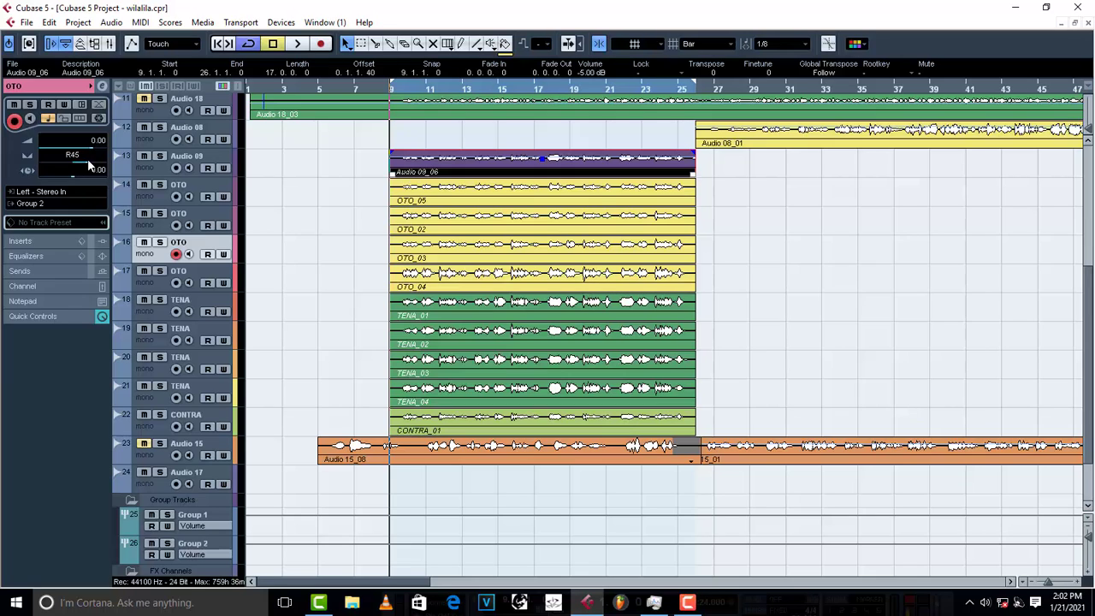
{"action": "left_click", "coordinate": [151, 282]}
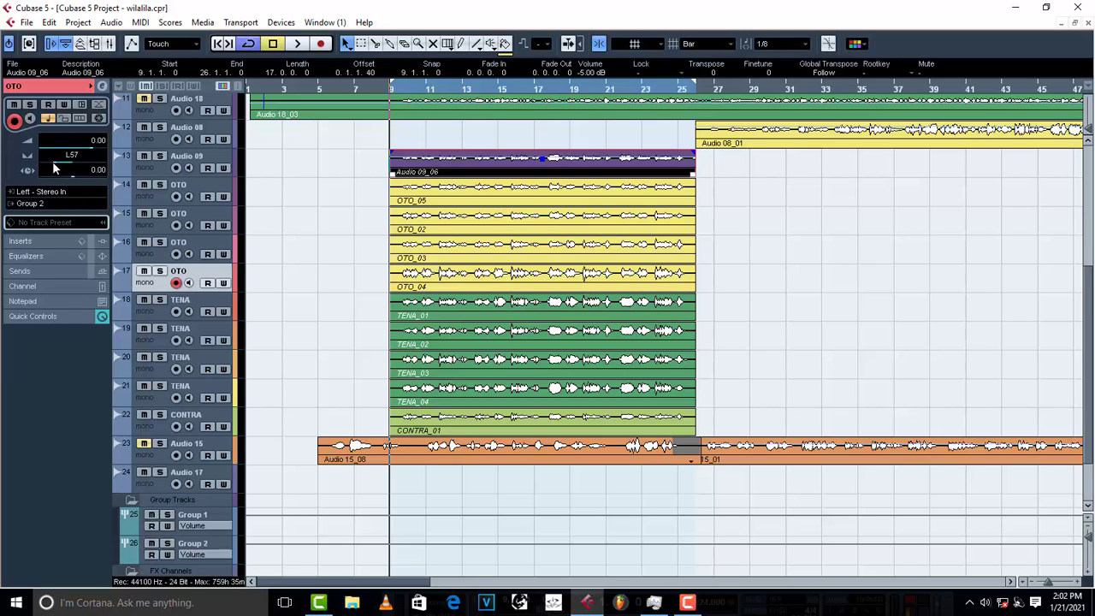
{"action": "left_click_drag", "start_coordinate": [52, 161], "coordinate": [57, 161]}
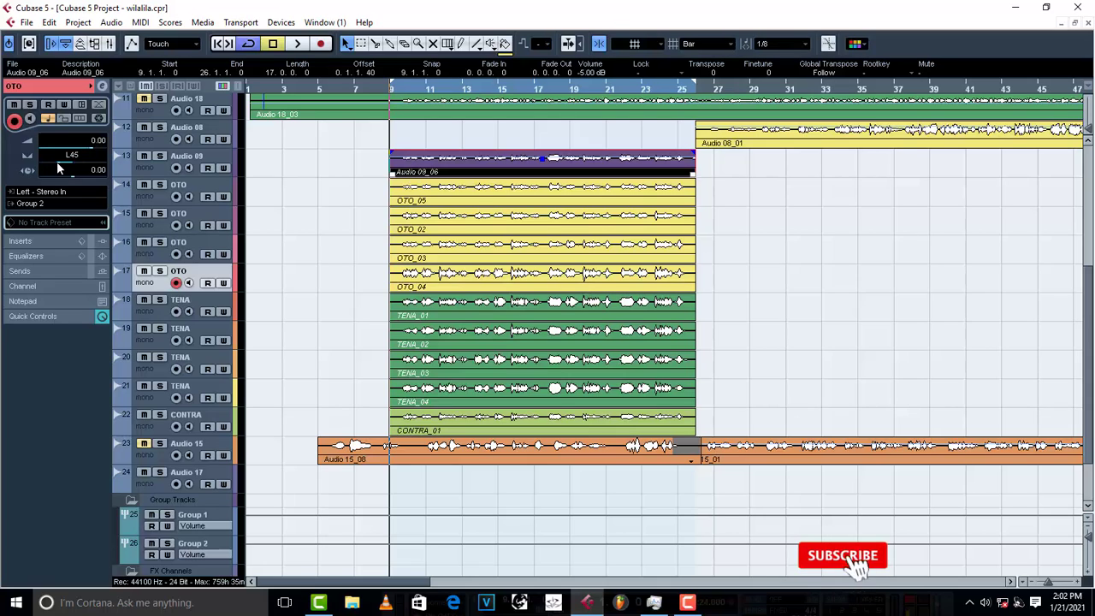
Pan the four TENA tracks to alternating sides, with the third at R40 and the fourth at L50.
{"action": "left_click", "coordinate": [150, 304]}
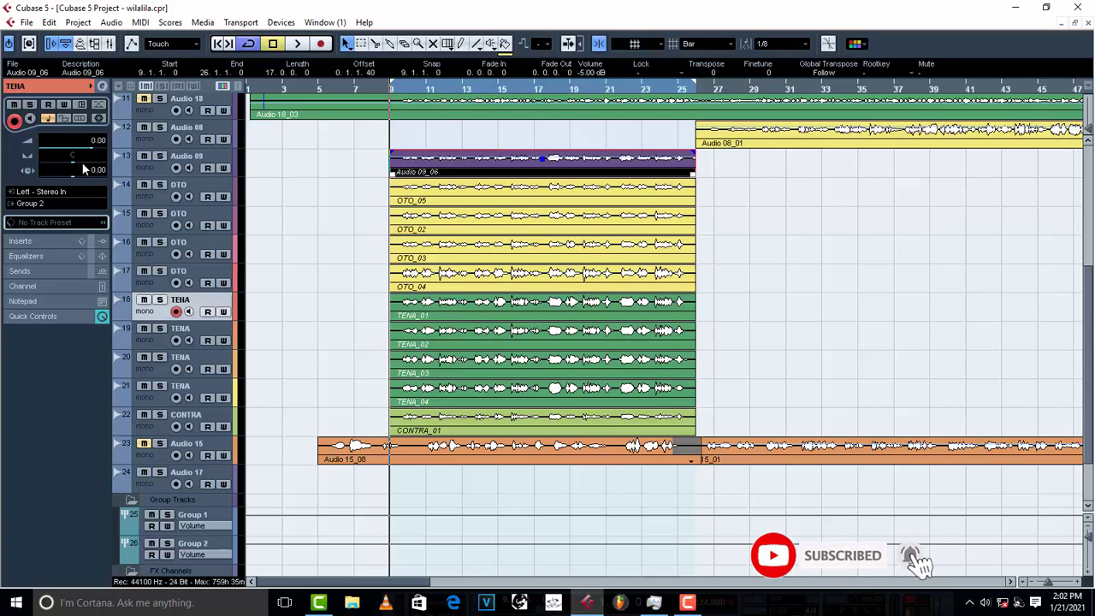
{"action": "left_click", "coordinate": [148, 338]}
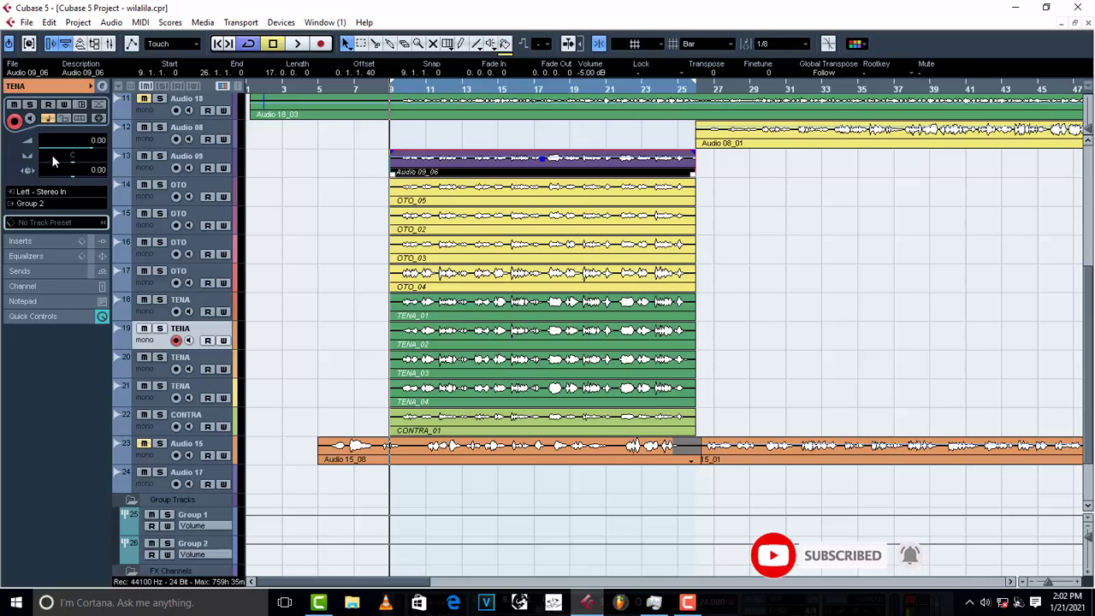
{"action": "left_click", "coordinate": [154, 366]}
{"action": "left_click_drag", "start_coordinate": [75, 162], "coordinate": [84, 160]}
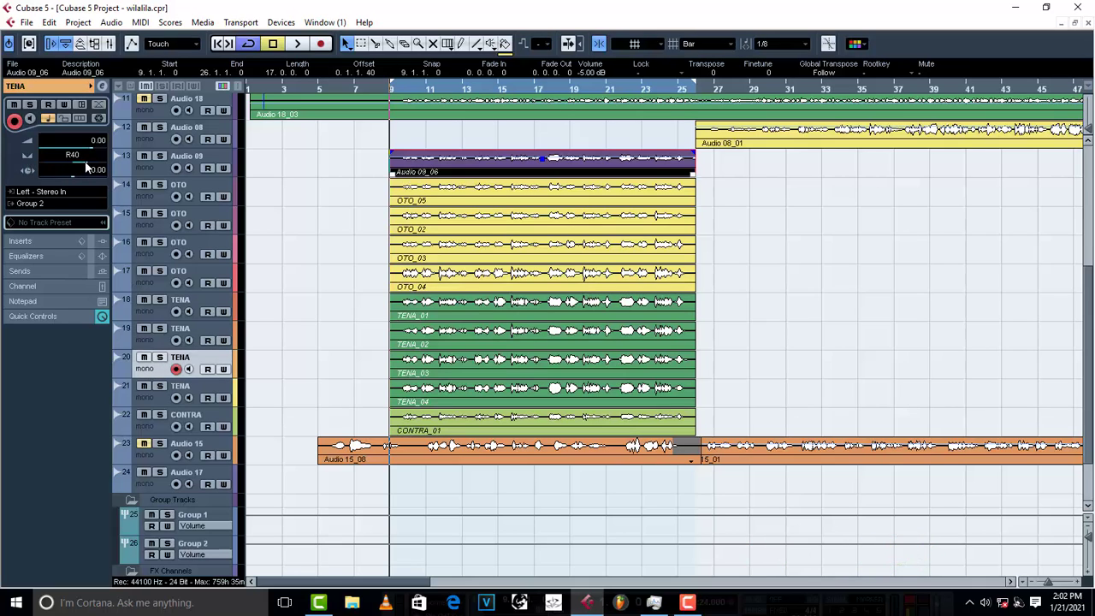
{"action": "left_click", "coordinate": [161, 406]}
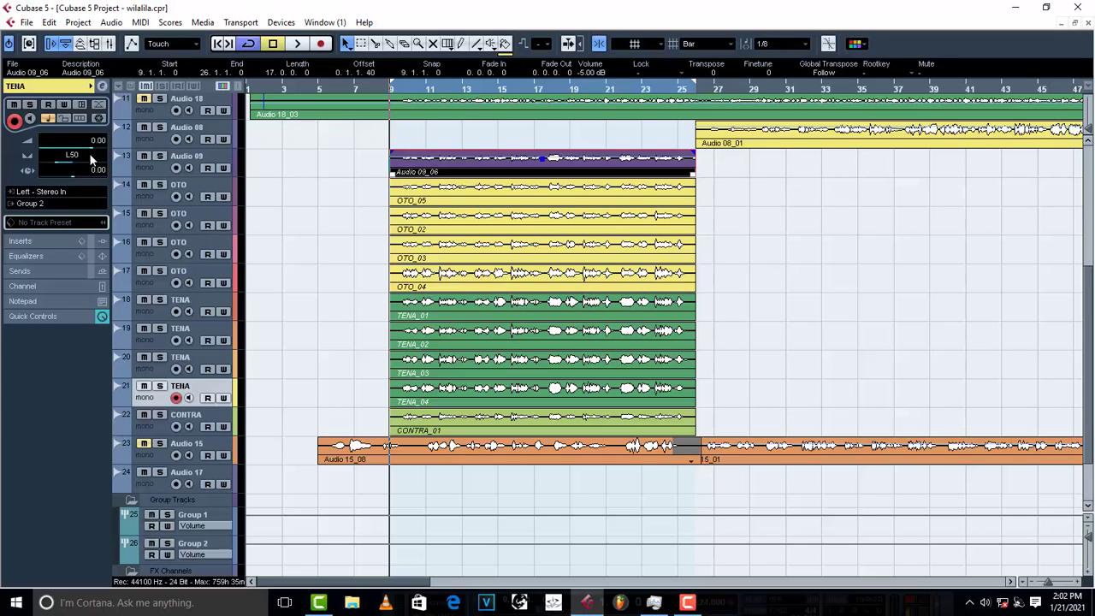
{"action": "left_click", "coordinate": [149, 432]}
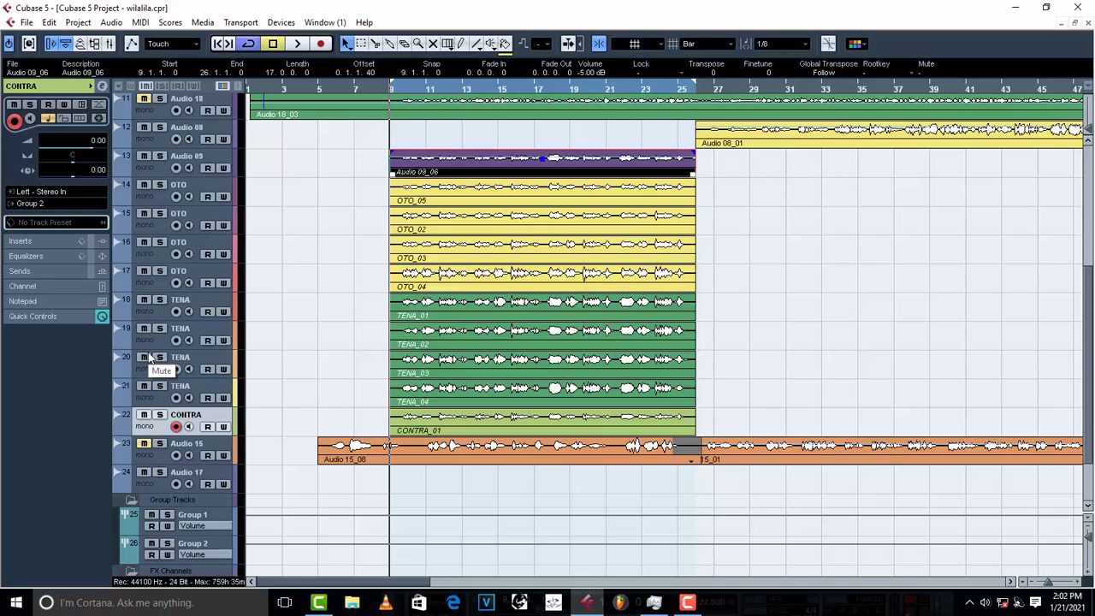
Set the cycle range from bar 10 to bar 25 and play the beginning of the range.
{"action": "left_click", "coordinate": [346, 239]}
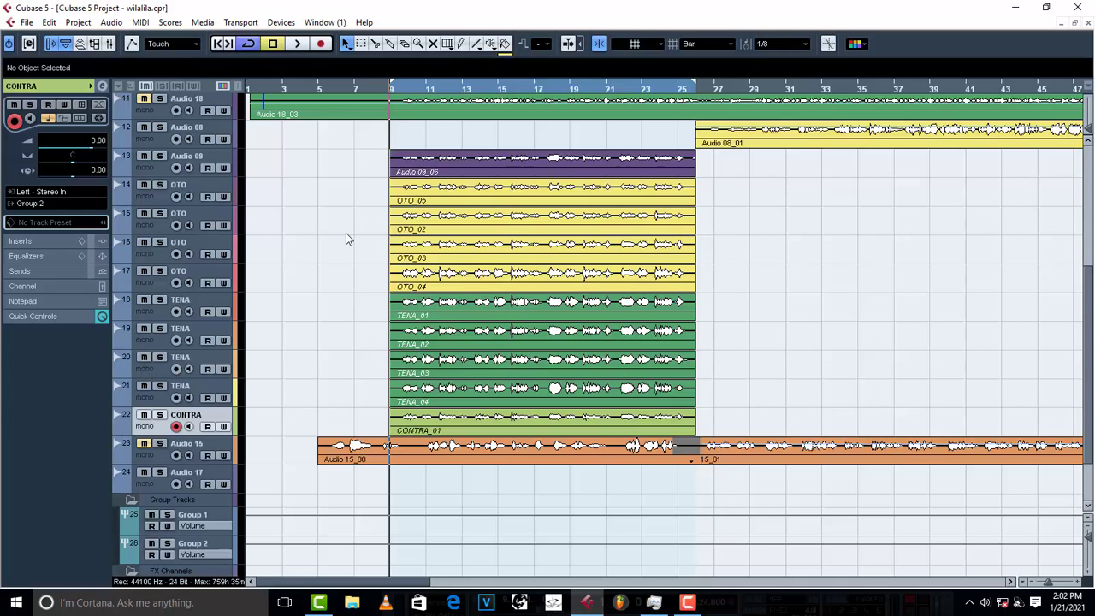
{"action": "left_click", "coordinate": [402, 90]}
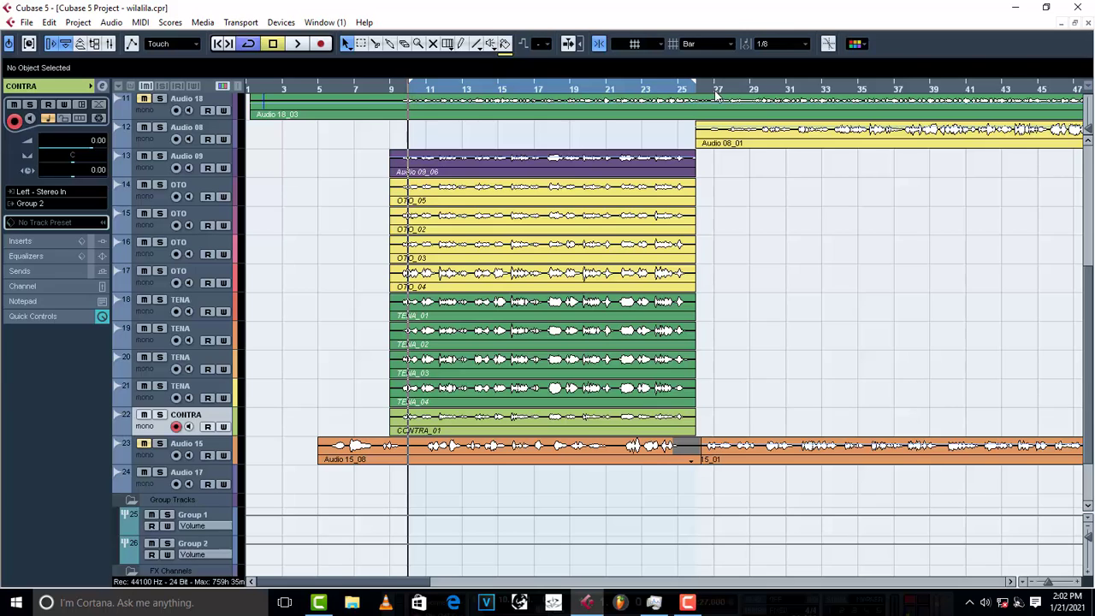
{"action": "mouse_move", "coordinate": [695, 89]}
{"action": "left_mouse_down"}
{"action": "mouse_move", "coordinate": [697, 74]}
{"action": "mouse_move", "coordinate": [680, 89]}
{"action": "left_mouse_up"}
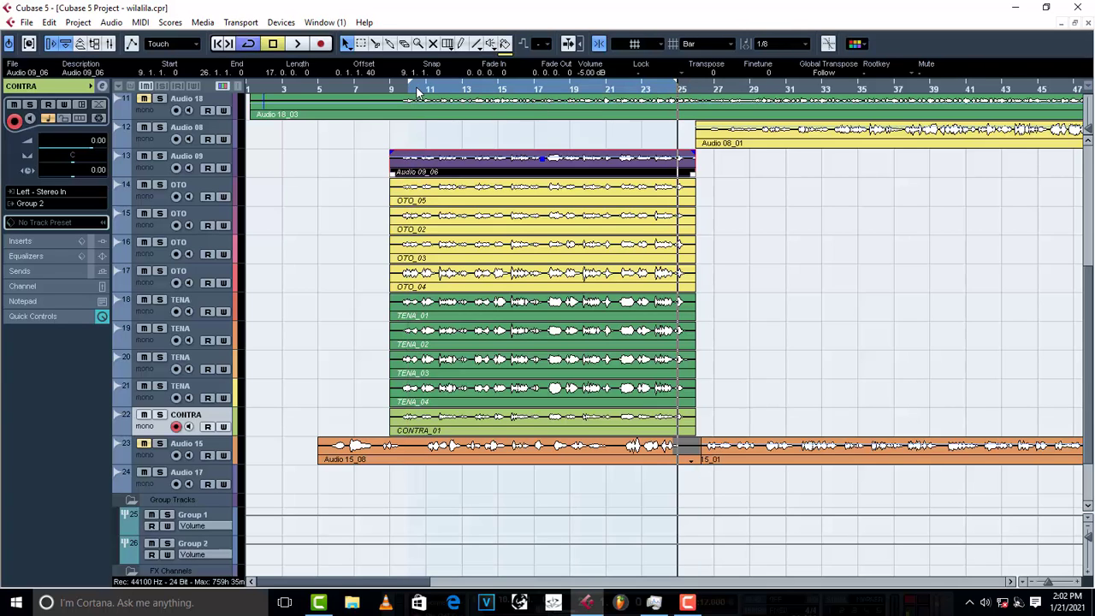
{"action": "left_click", "coordinate": [419, 91]}
{"action": "key", "text": "space"}
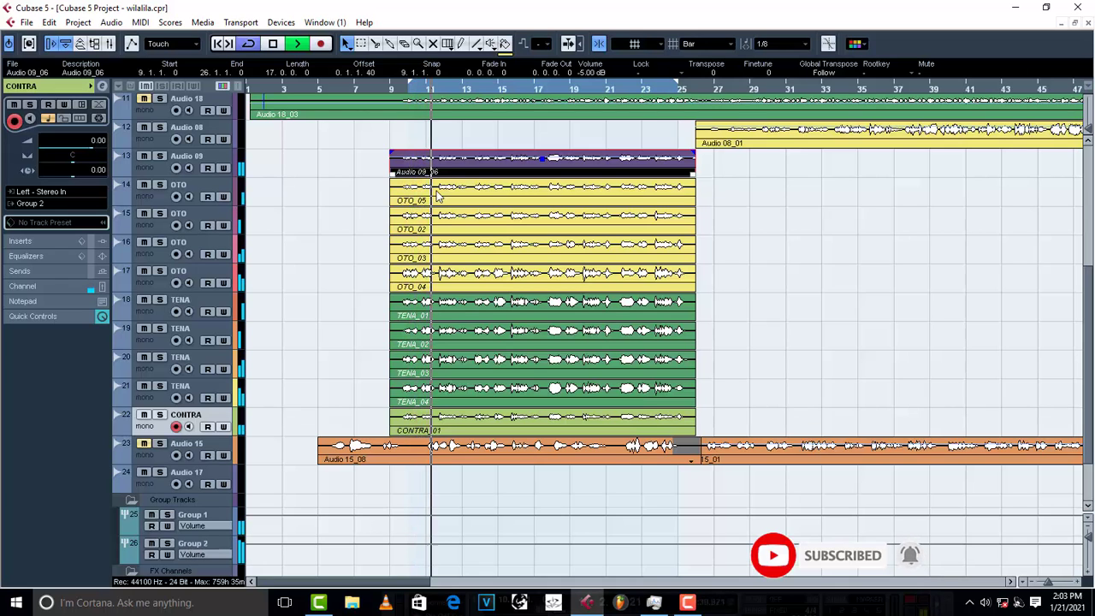
{"action": "key", "text": "space"}
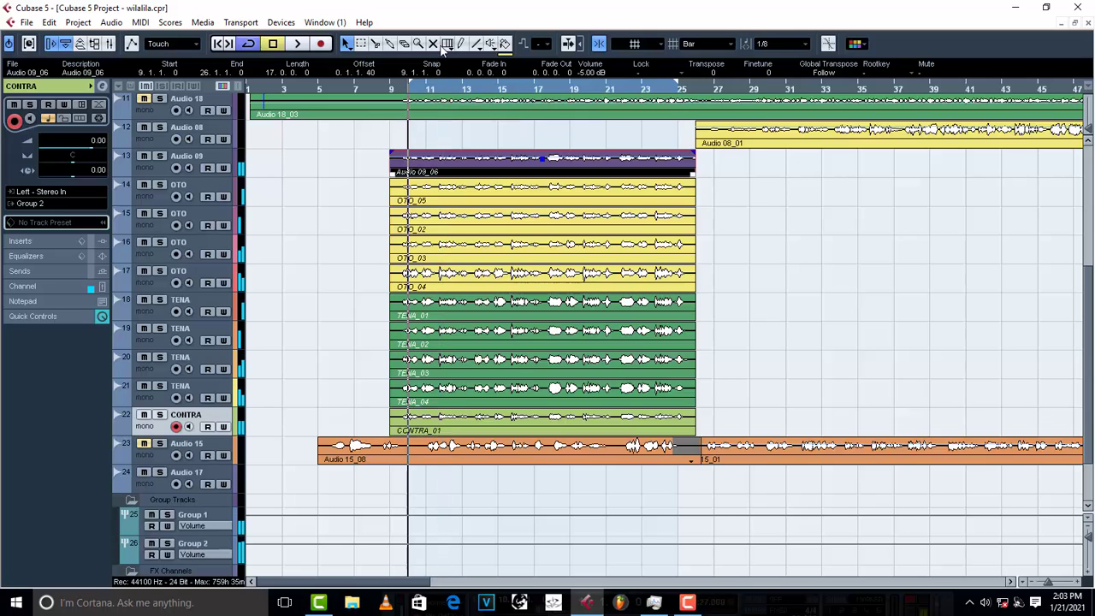
Mute the four TENA events and the CONTRA event with the Mute tool, and return to the selection tool.
{"action": "left_click", "coordinate": [433, 44]}
{"action": "left_click_drag", "start_coordinate": [721, 422], "coordinate": [395, 303]}
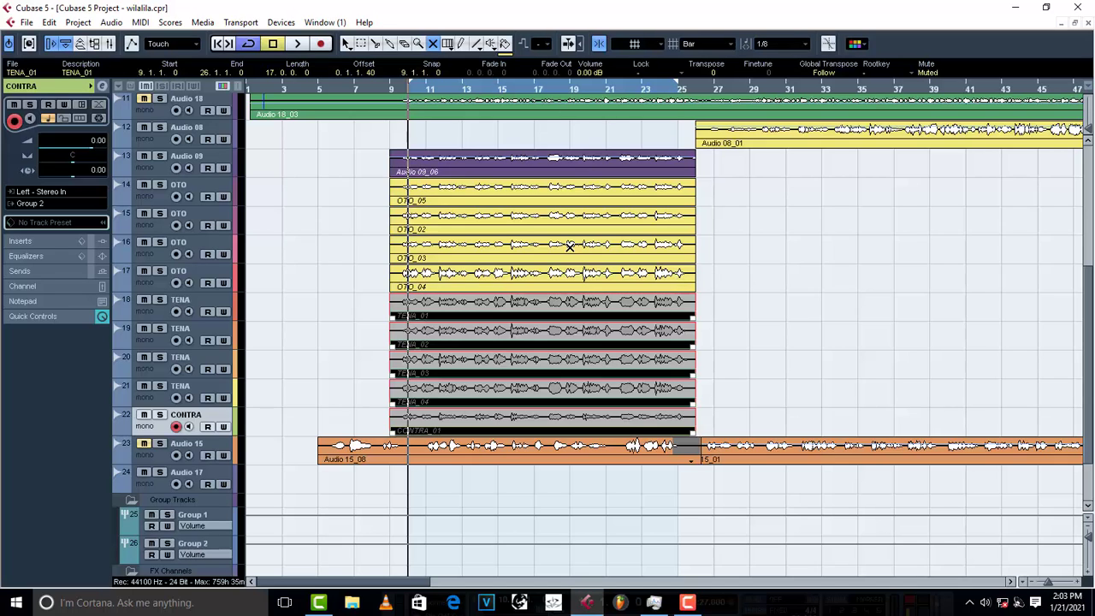
{"action": "left_click", "coordinate": [348, 47]}
{"action": "left_click", "coordinate": [346, 46]}
{"action": "left_click", "coordinate": [322, 196]}
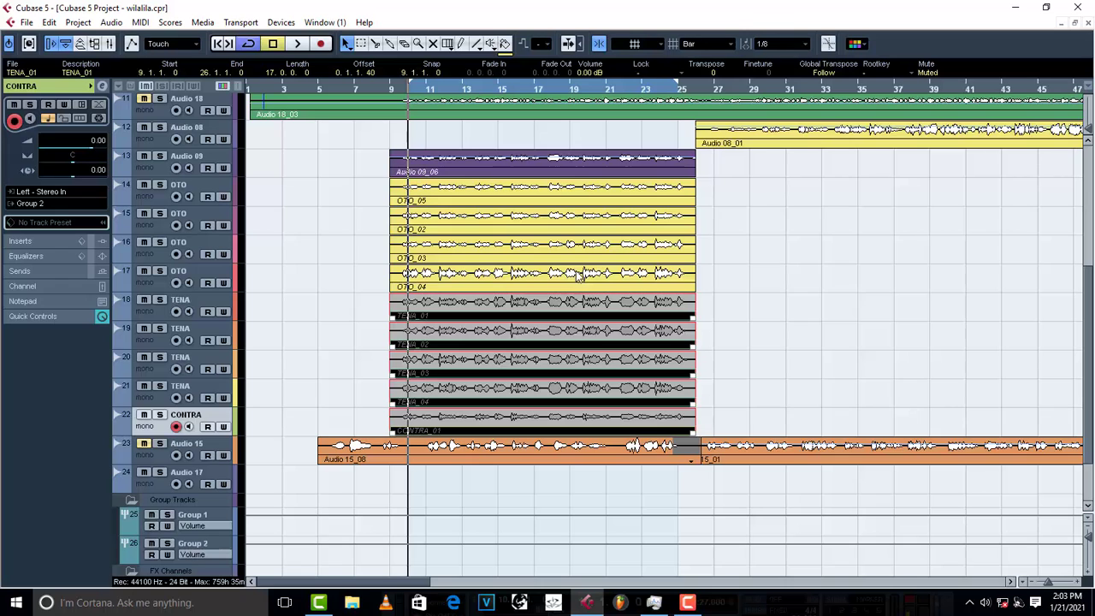
Play the cycle range and select the four OTO events together.
{"action": "key", "text": "space"}
{"action": "left_click_drag", "start_coordinate": [721, 193], "coordinate": [627, 276]}
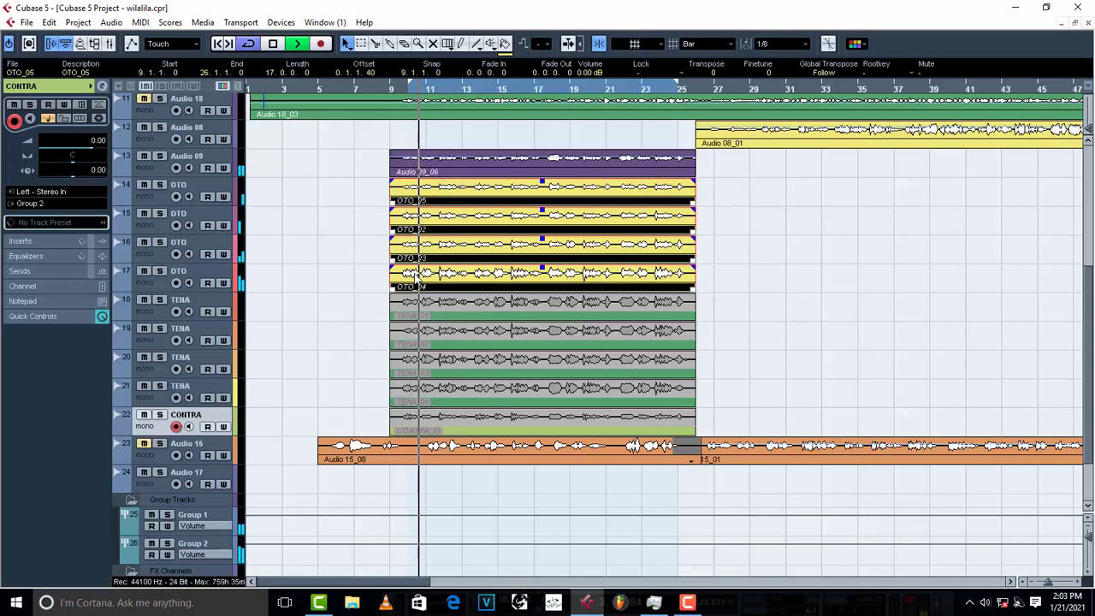
Solo the third OTO track, audition it briefly and clear the solo.
{"action": "left_click", "coordinate": [160, 242]}
{"action": "key", "text": "space"}
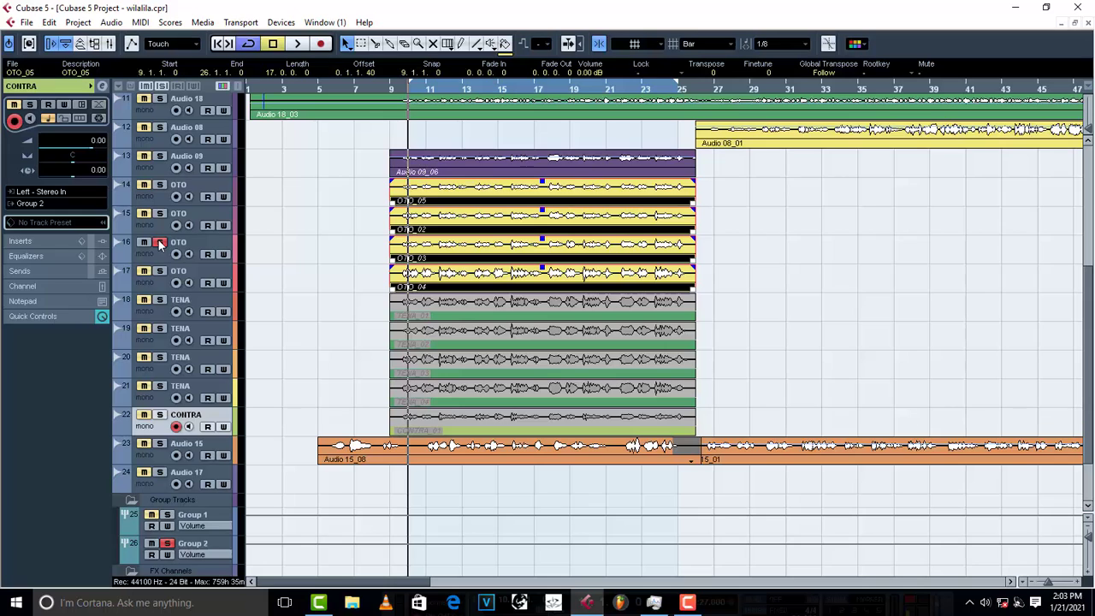
{"action": "key", "text": "space"}
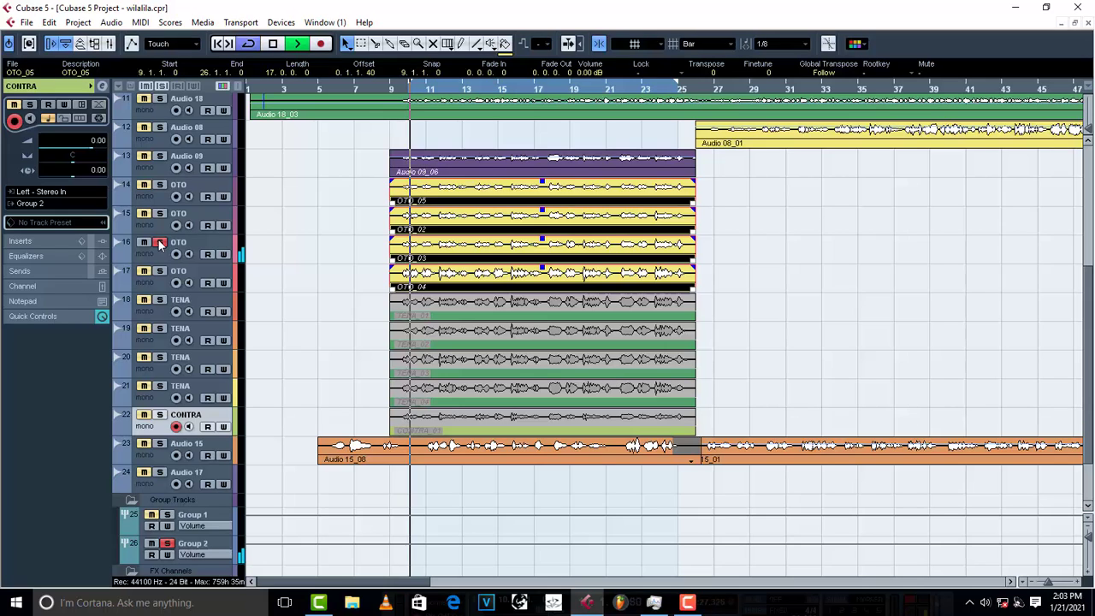
{"action": "key", "text": "space"}
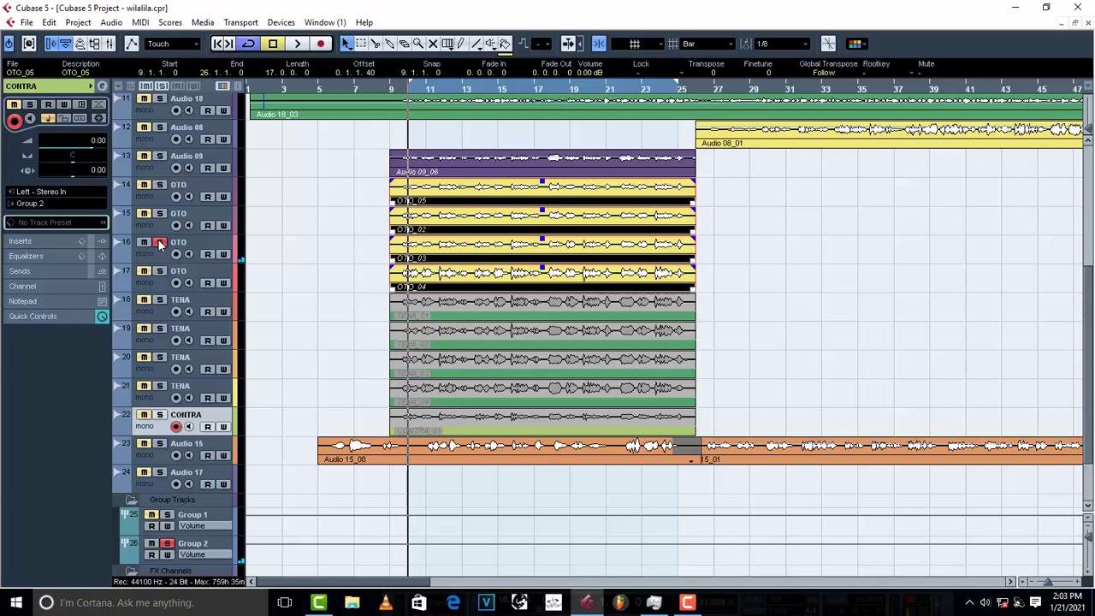
Lower the volume of the four selected OTO events together during playback, bringing OTO_05 to -15 dB.
{"action": "key", "text": "space"}
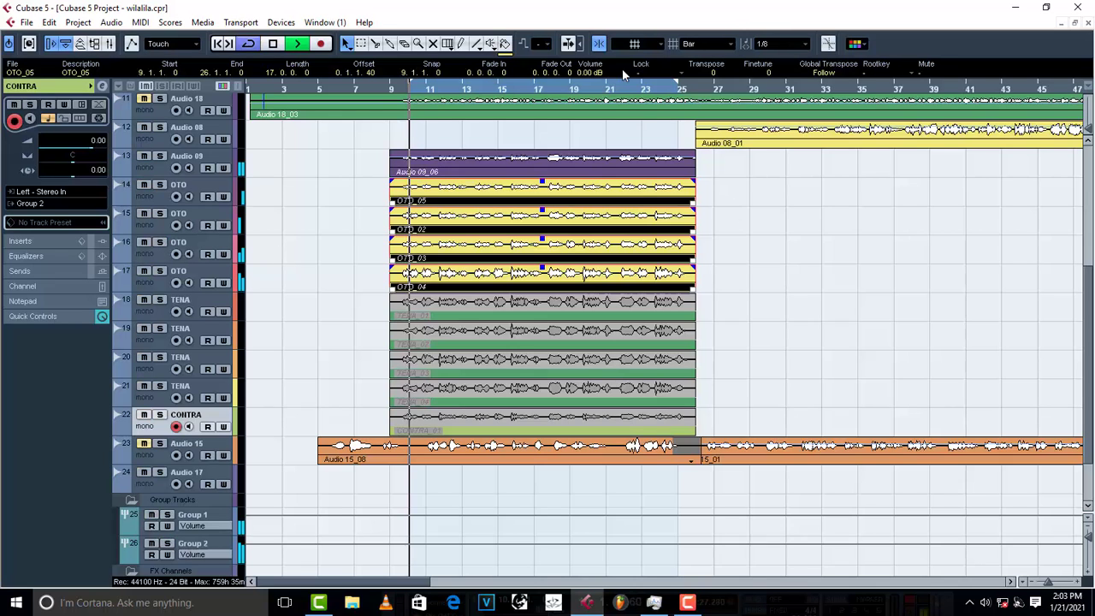
{"action": "key", "text": "space"}
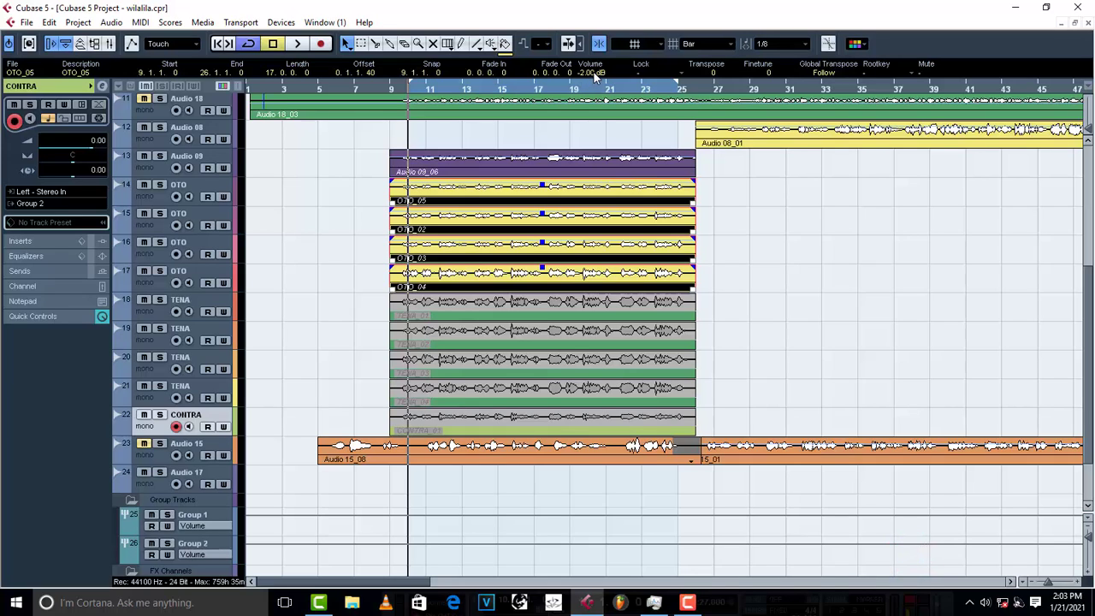
{"action": "key", "text": "space"}
{"action": "scroll", "coordinate": [597, 75], "scroll_direction": "down", "scroll_amount": 4}
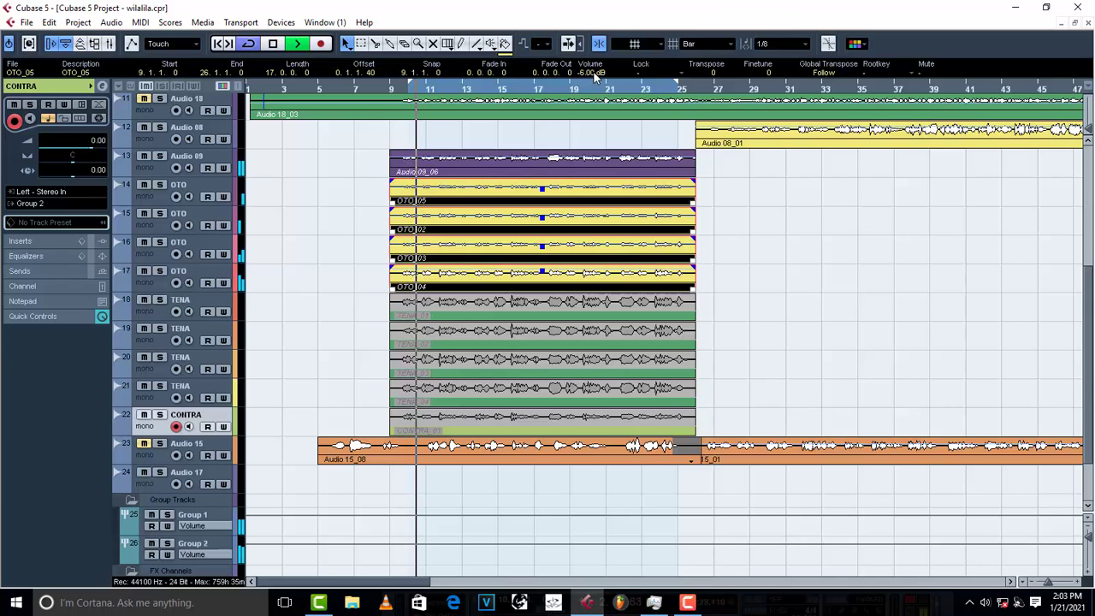
{"action": "scroll", "coordinate": [597, 75], "scroll_direction": "down", "scroll_amount": 3}
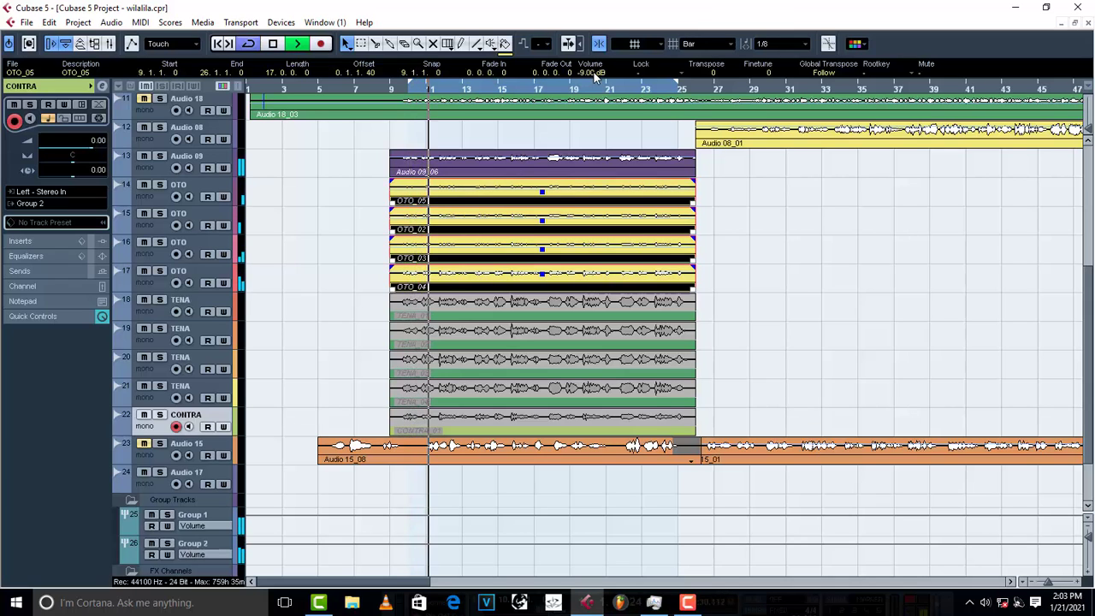
{"action": "scroll", "coordinate": [596, 75], "scroll_direction": "down", "scroll_amount": 4}
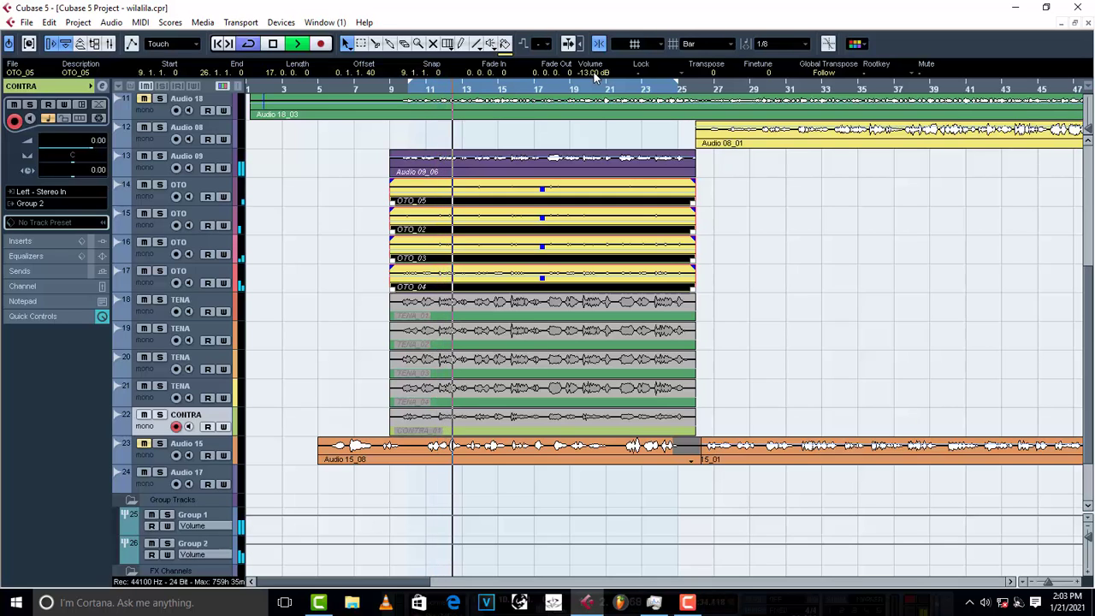
{"action": "scroll", "coordinate": [597, 76], "scroll_direction": "down", "scroll_amount": 1}
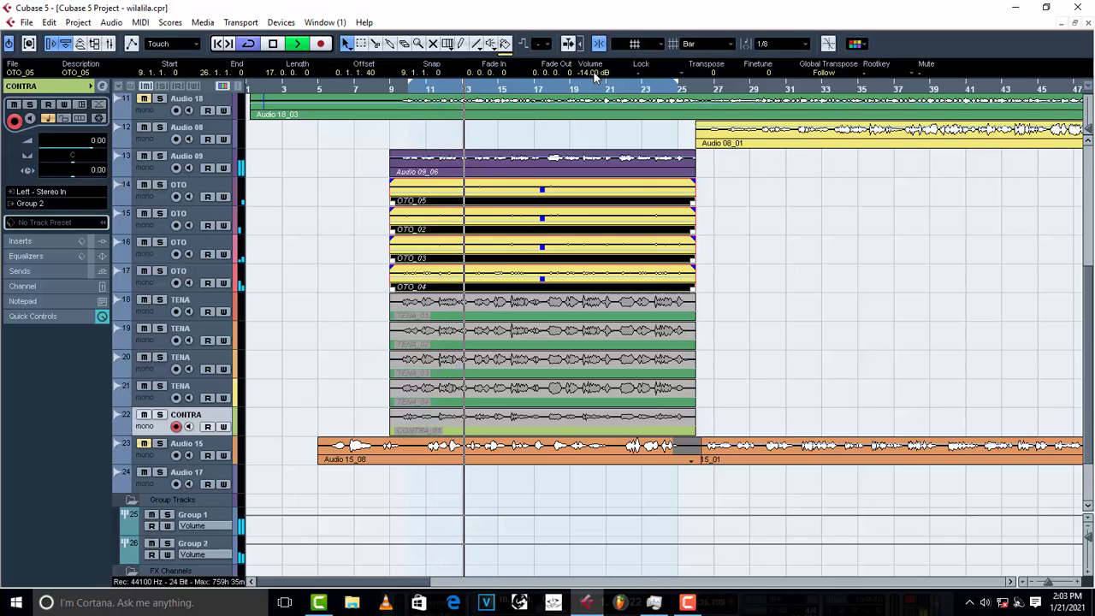
{"action": "scroll", "coordinate": [596, 75], "scroll_direction": "down", "scroll_amount": 3}
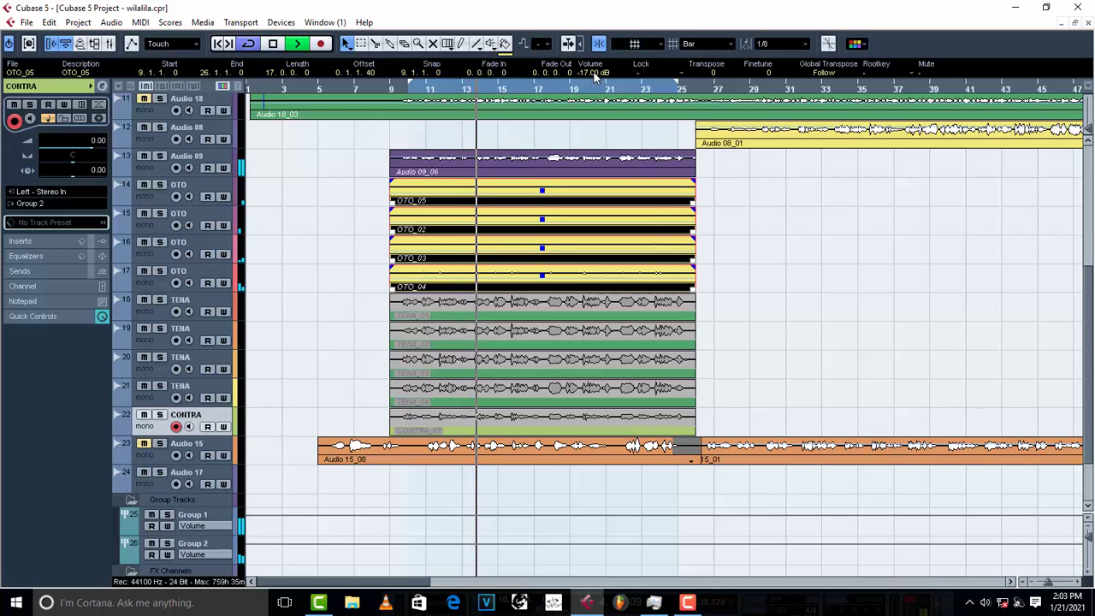
{"action": "scroll", "coordinate": [596, 75], "scroll_direction": "up", "scroll_amount": 2}
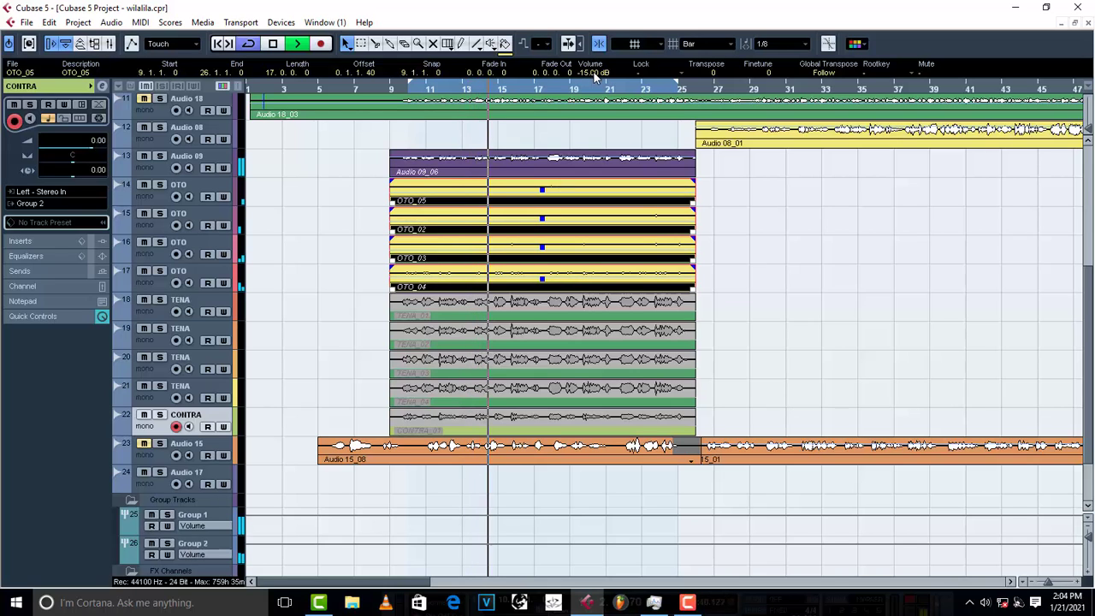
Raise the volume of the four selected OTO events during playback, bringing OTO_05 to -12 dB, and stop playback.
{"action": "scroll", "coordinate": [597, 76], "scroll_direction": "up", "scroll_amount": 3}
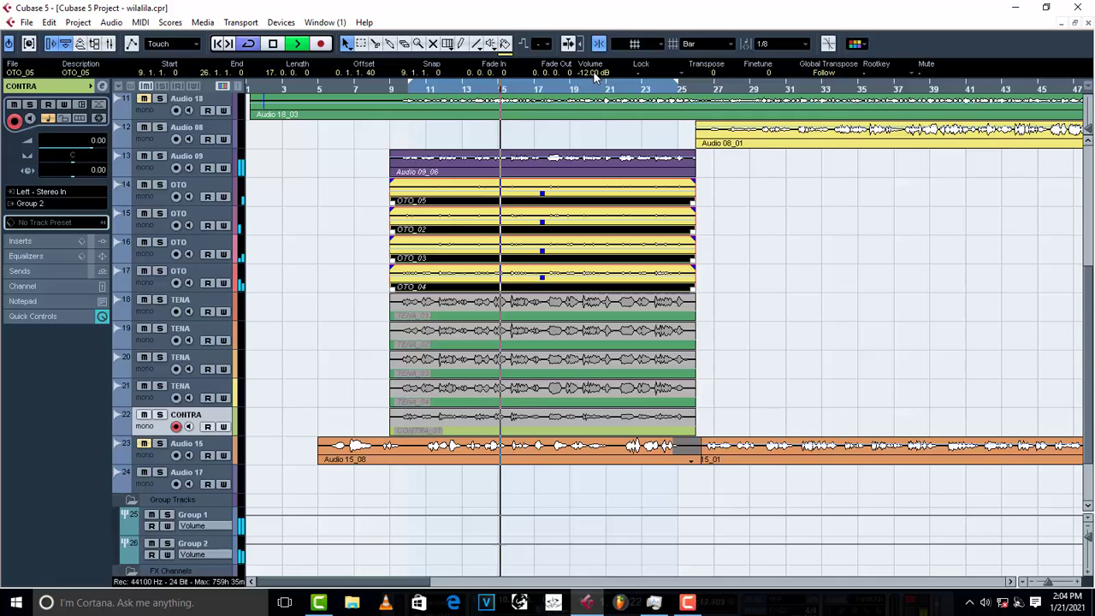
{"action": "scroll", "coordinate": [596, 76], "scroll_direction": "up", "scroll_amount": 2}
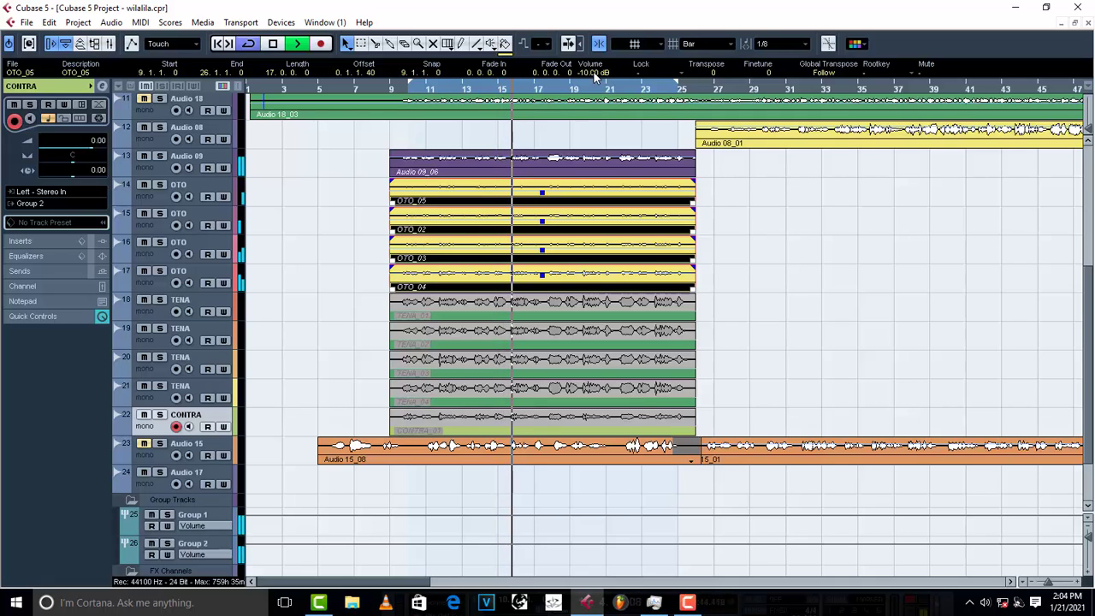
{"action": "scroll", "coordinate": [596, 75], "scroll_direction": "down", "scroll_amount": 1}
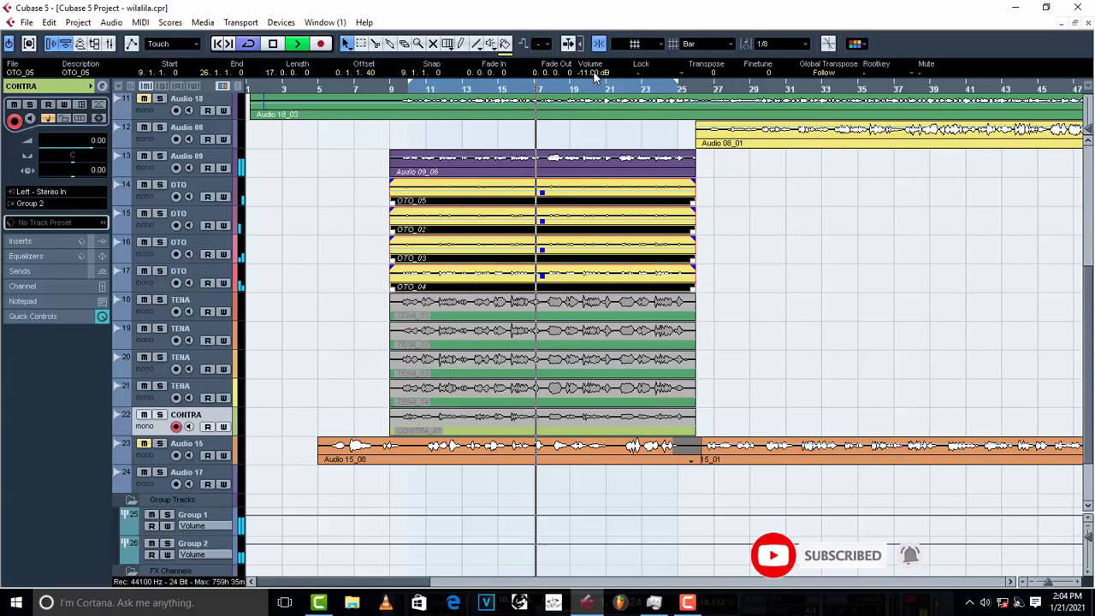
{"action": "scroll", "coordinate": [597, 76], "scroll_direction": "down", "scroll_amount": 1}
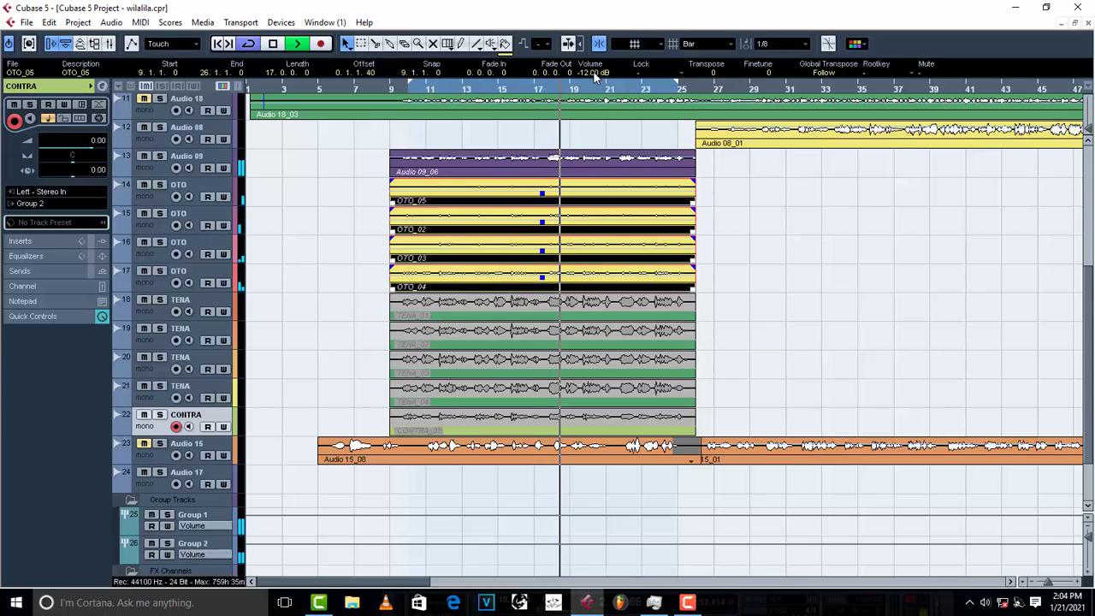
{"action": "key", "text": "space"}
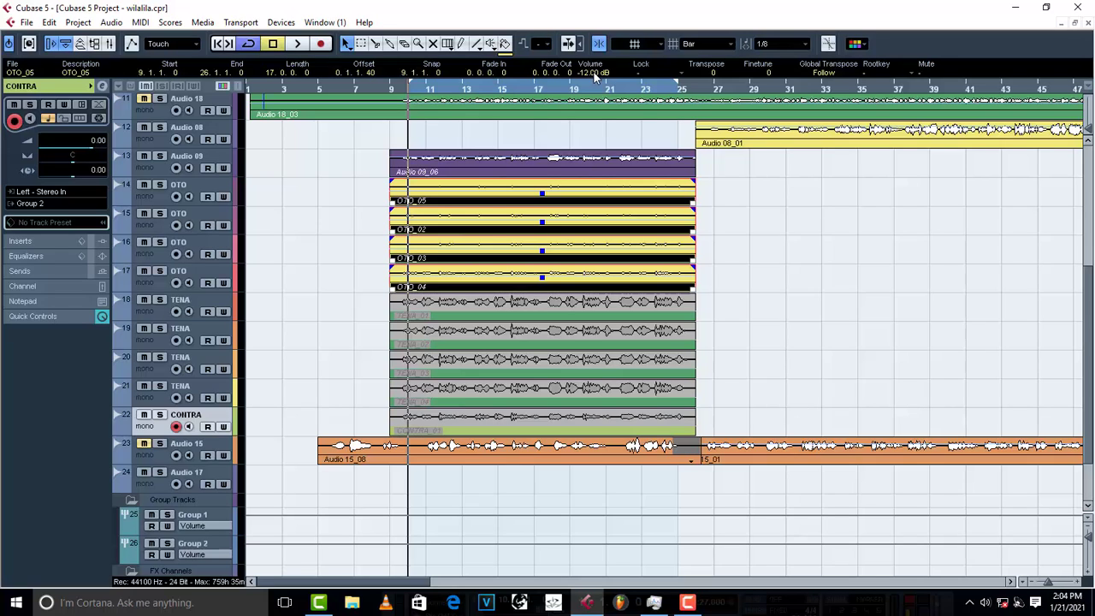
Unmute the four TENA events together with the Mute tool and return to the selection tool.
{"action": "left_click", "coordinate": [433, 42]}
{"action": "left_click_drag", "start_coordinate": [369, 307], "coordinate": [730, 404]}
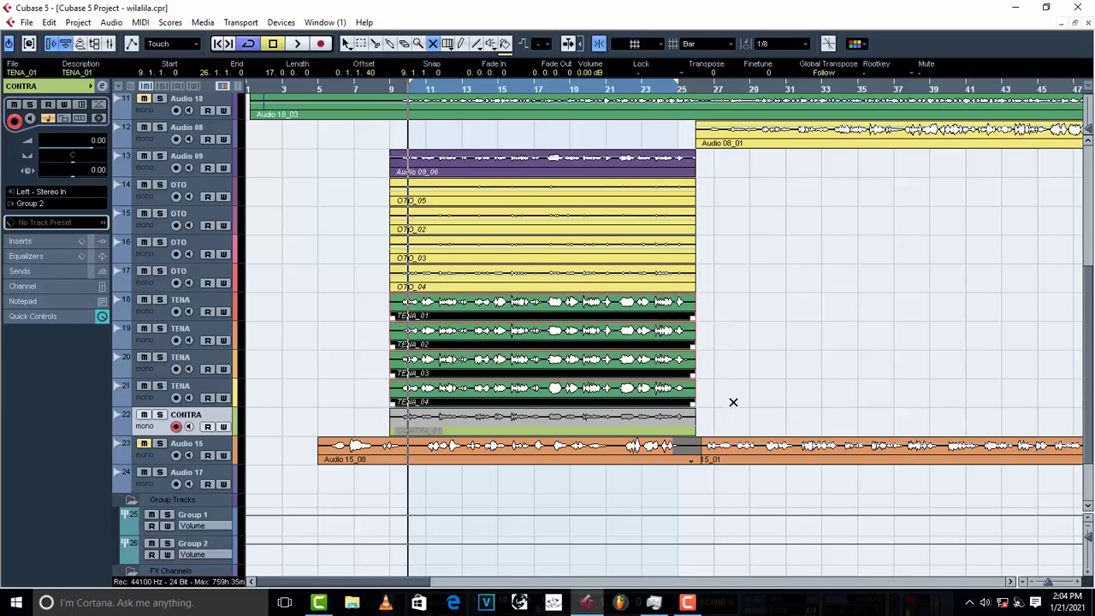
{"action": "left_click", "coordinate": [350, 43]}
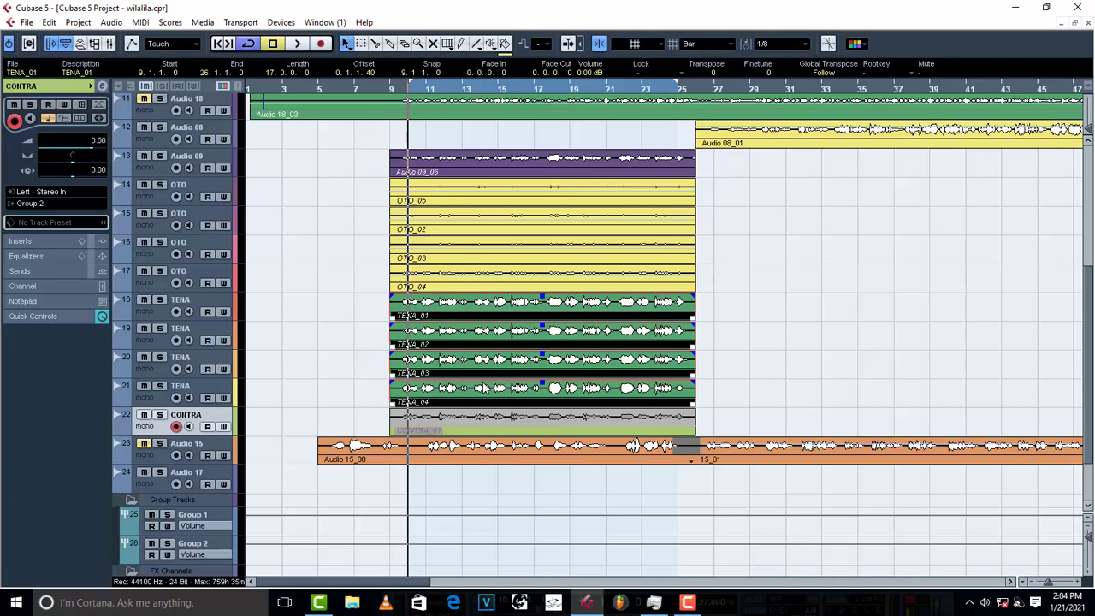
Lower the volume of the four selected TENA events together during playback, bringing TENA_01 to -15 dB.
{"action": "key", "text": "space"}
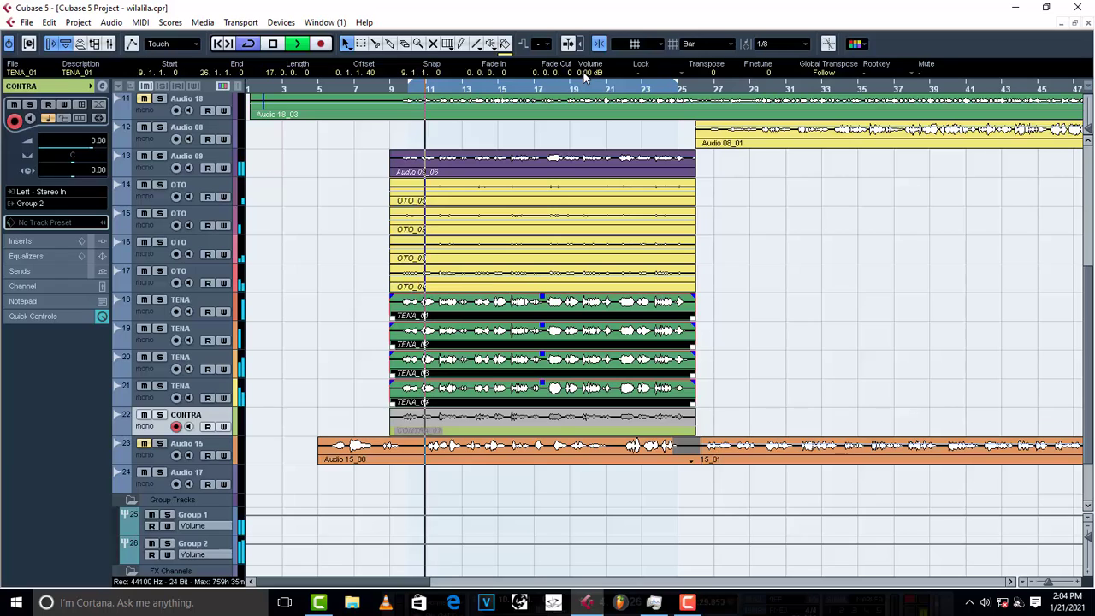
{"action": "key", "text": "space"}
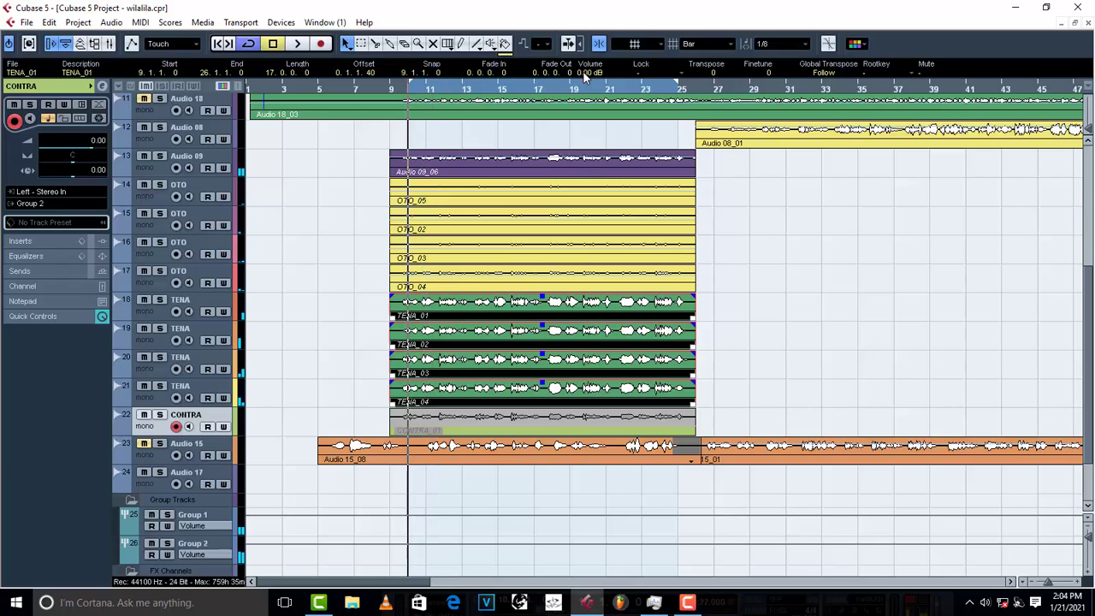
{"action": "key", "text": "space"}
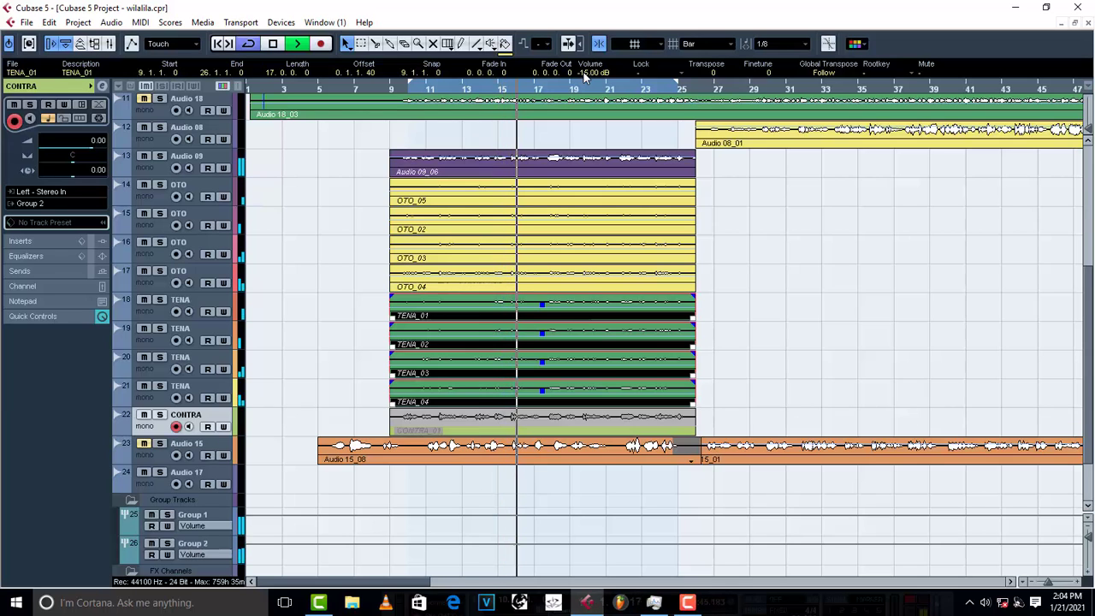
{"action": "key", "text": "space"}
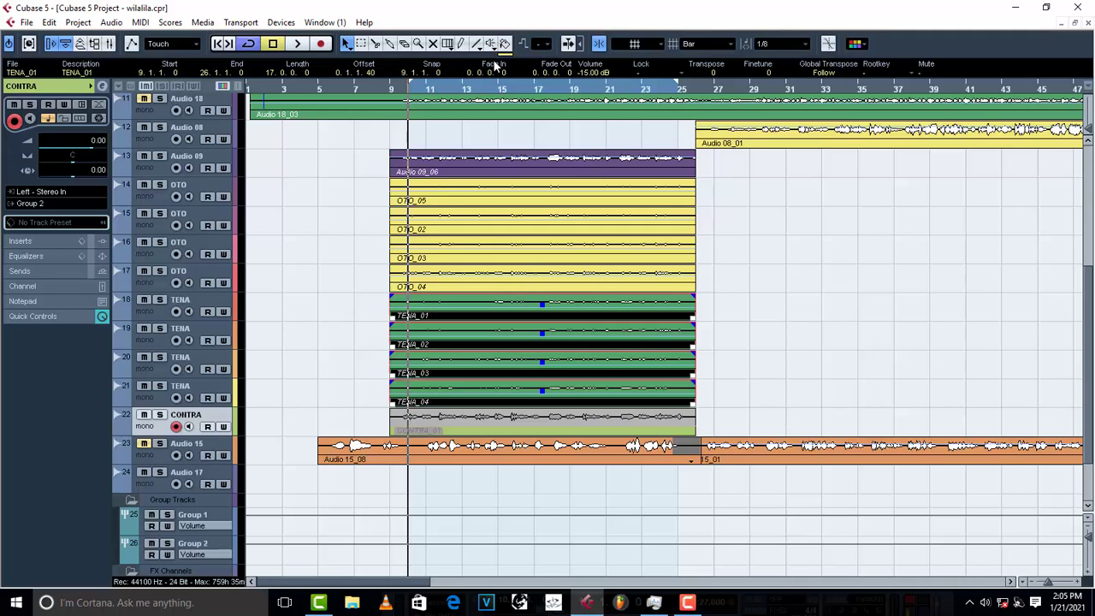
Unmute the CONTRA event with the Mute tool and audition it briefly in the mix.
{"action": "left_click", "coordinate": [433, 44]}
{"action": "left_click", "coordinate": [590, 424]}
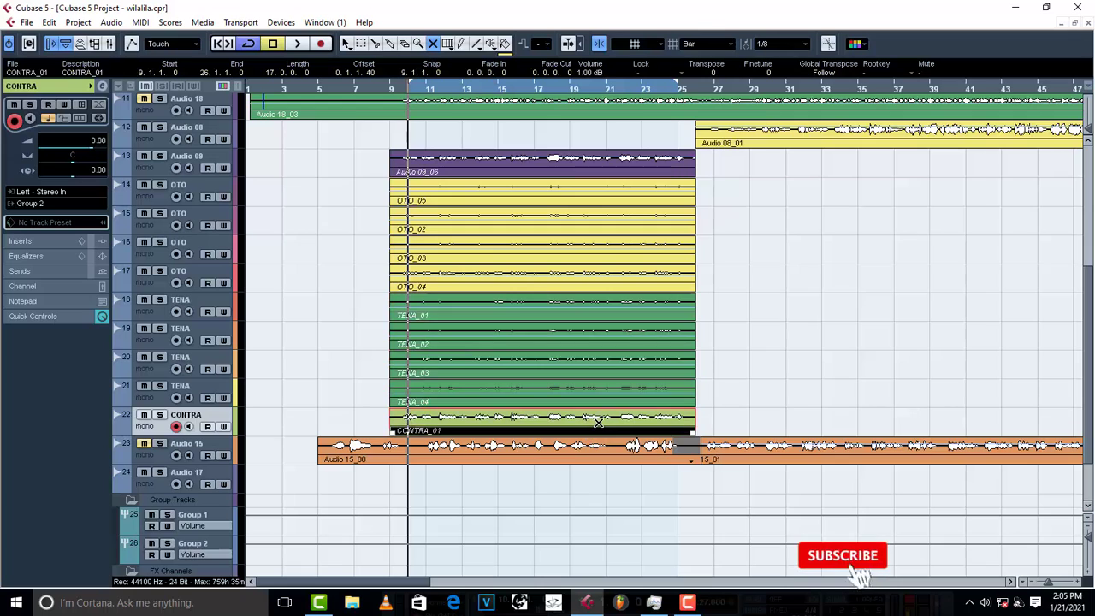
{"action": "key", "text": "space"}
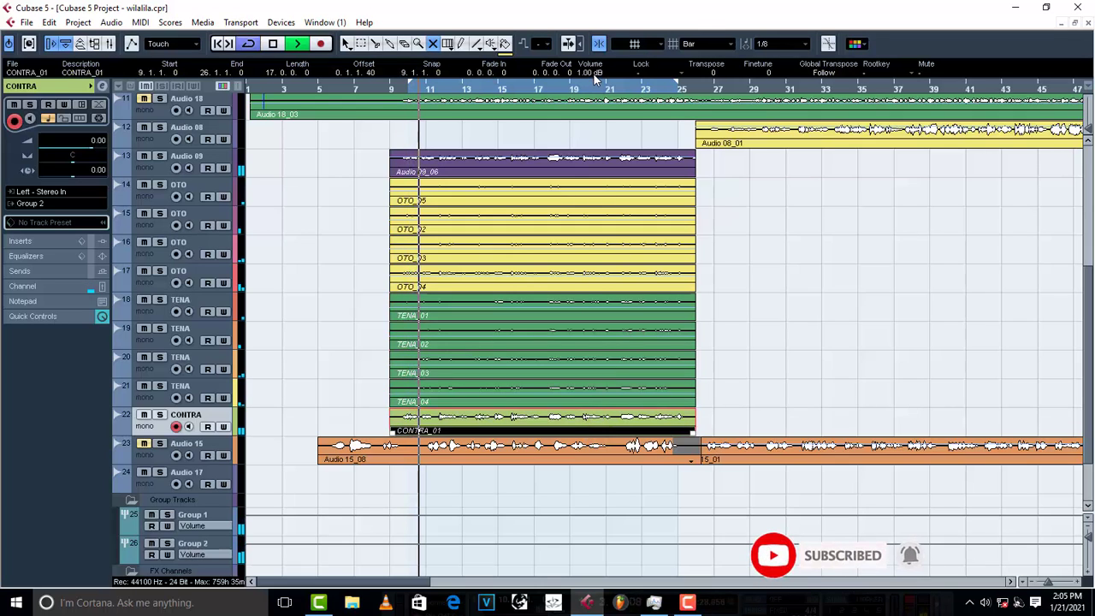
{"action": "key", "text": "space"}
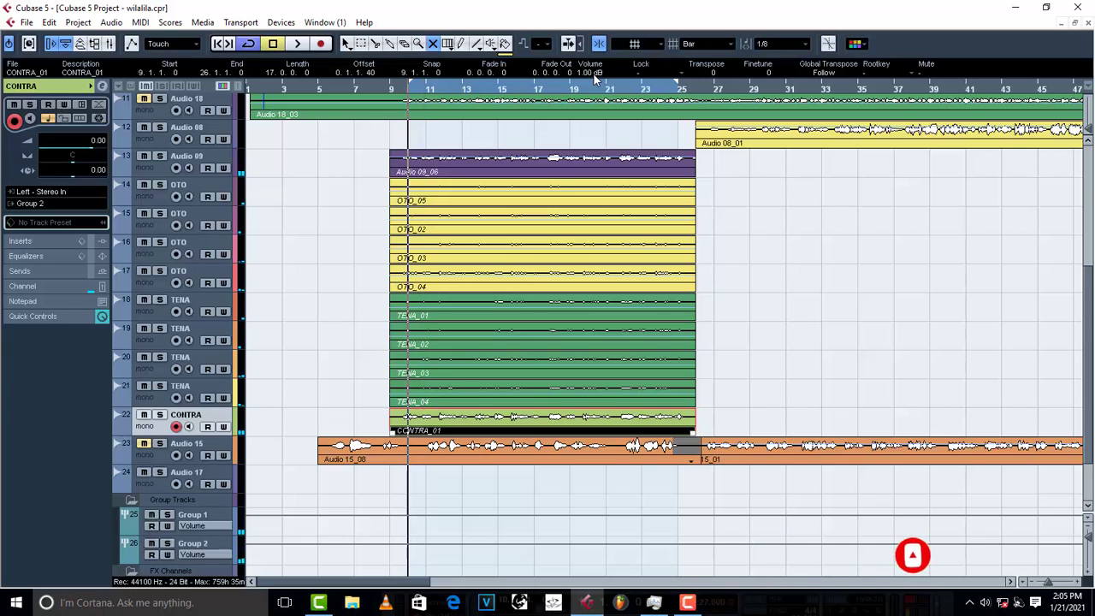
Lower the CONTRA event's volume to -15 dB during playback and replay the cycle range to check the backing vocal balance.
{"action": "key", "text": "space"}
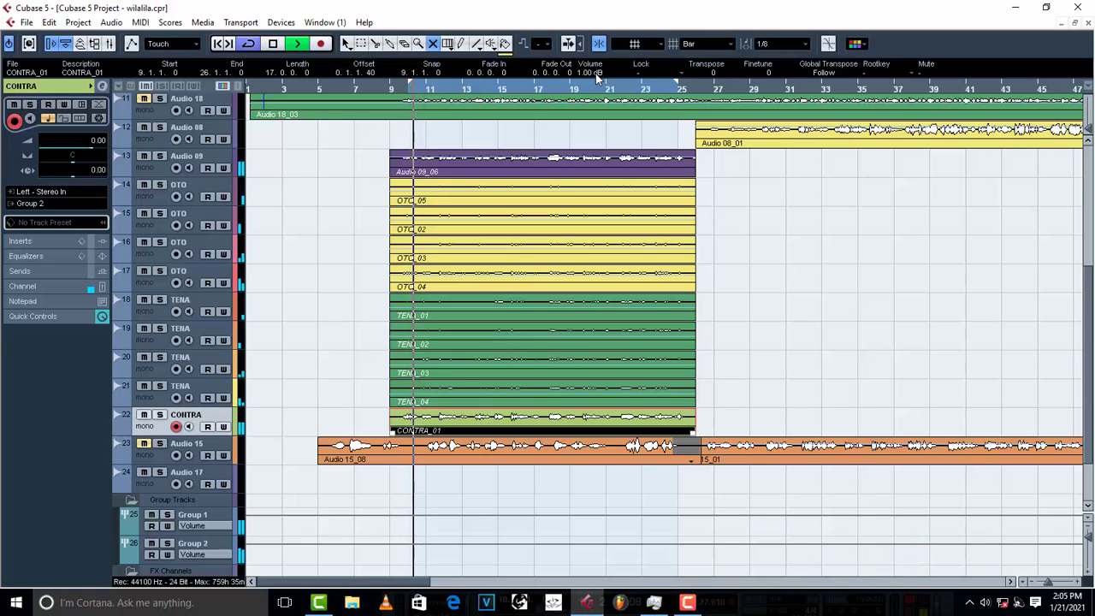
{"action": "scroll", "coordinate": [597, 76], "scroll_direction": "down", "scroll_amount": 4}
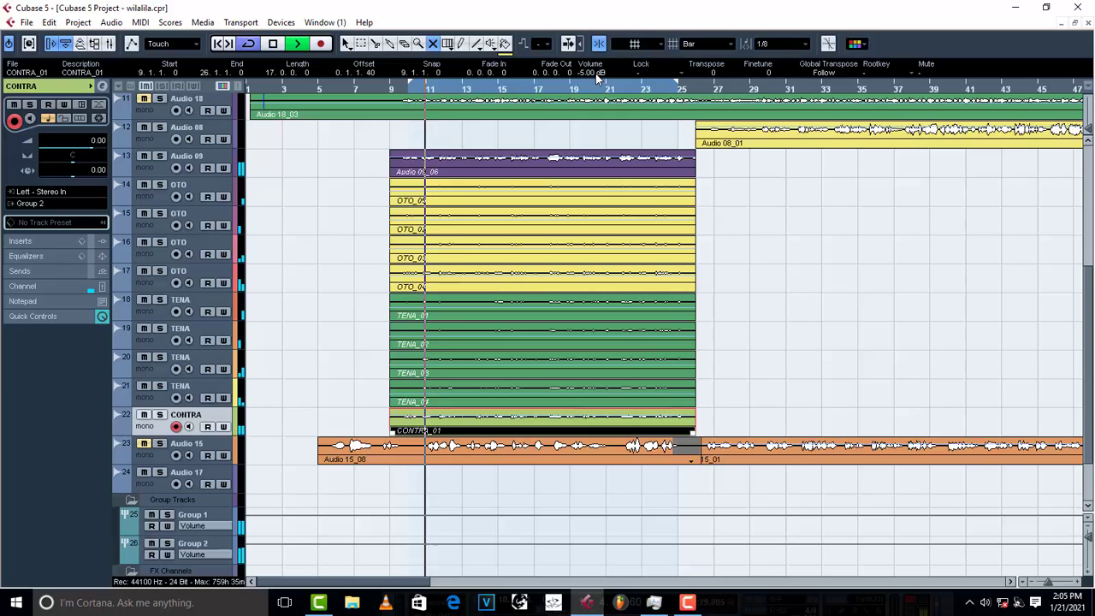
{"action": "scroll", "coordinate": [598, 75], "scroll_direction": "down", "scroll_amount": 4}
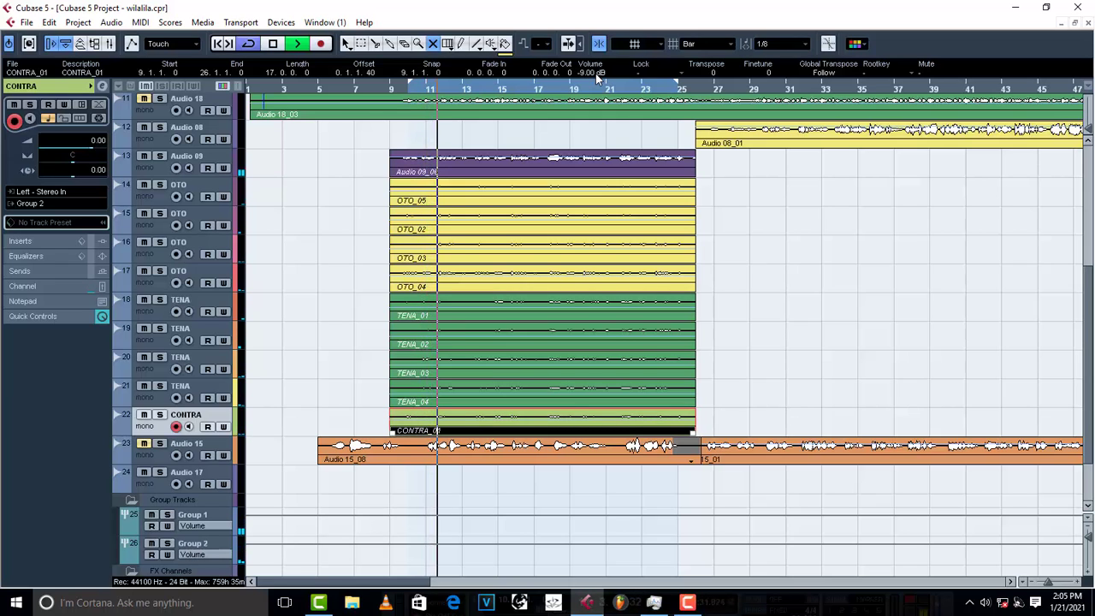
{"action": "scroll", "coordinate": [597, 76], "scroll_direction": "down", "scroll_amount": 2}
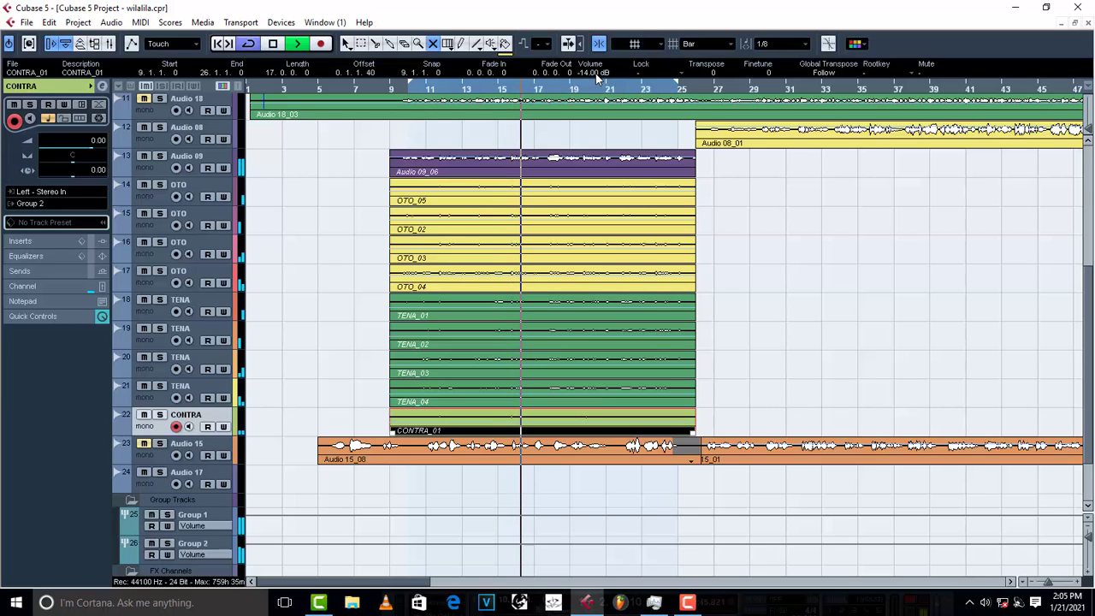
{"action": "scroll", "coordinate": [598, 77], "scroll_direction": "down", "scroll_amount": 1}
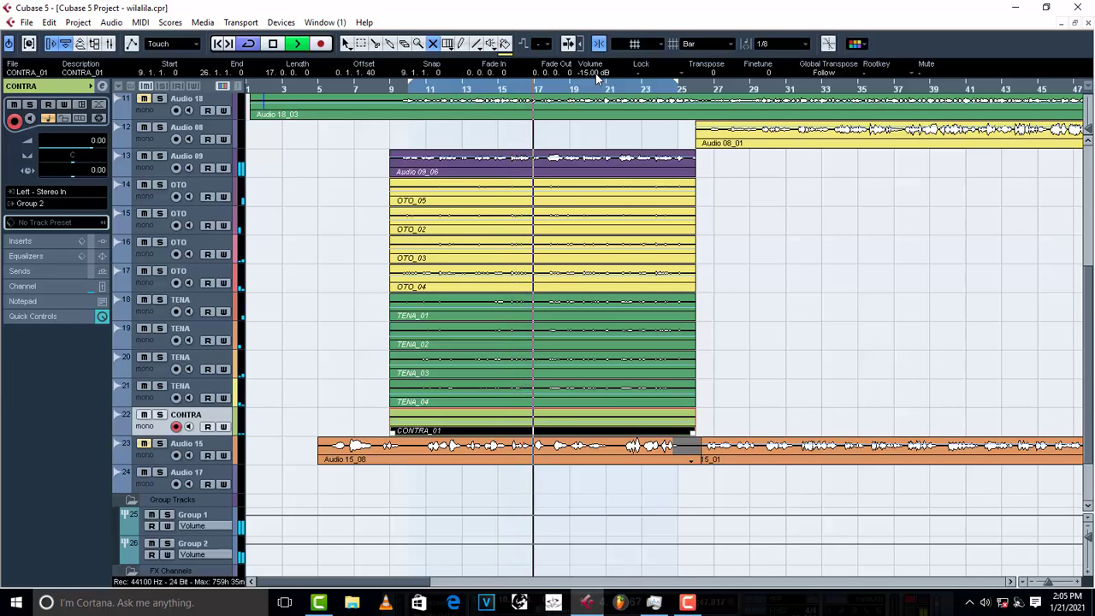
{"action": "key", "text": "space"}
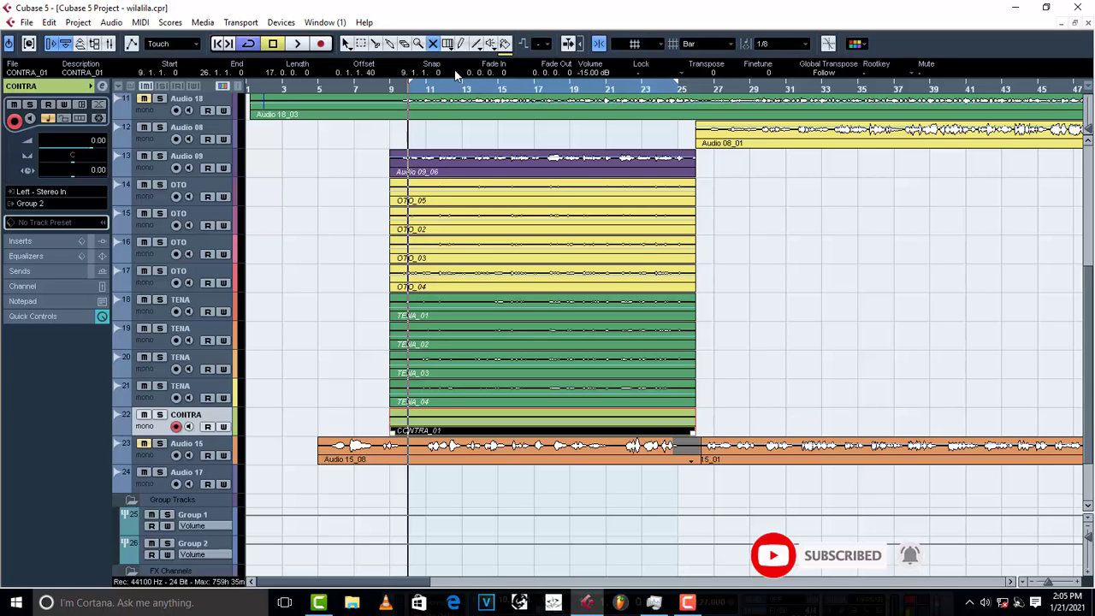
{"action": "key", "text": "space"}
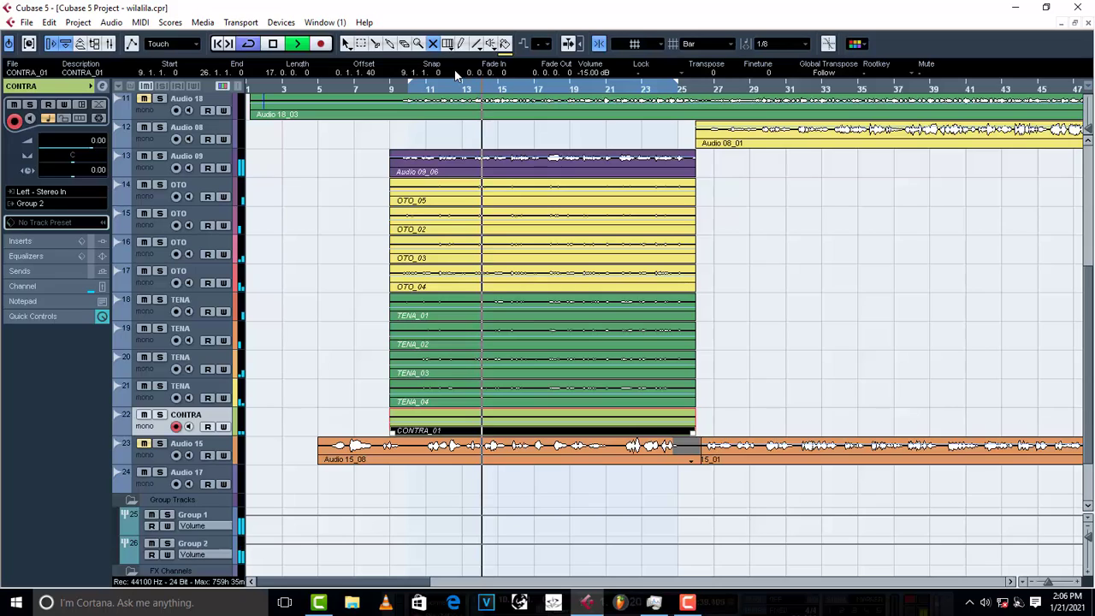
{"action": "key", "text": "space"}
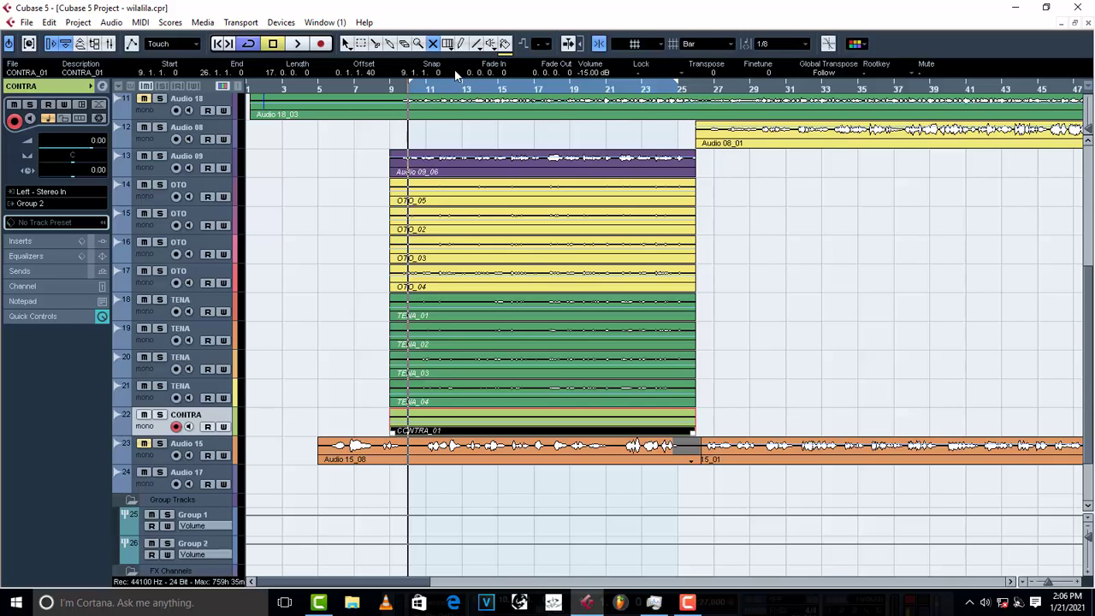
Solo the Audio 09 track, return to the selection tool and select the Group 1 track.
{"action": "left_click", "coordinate": [208, 163]}
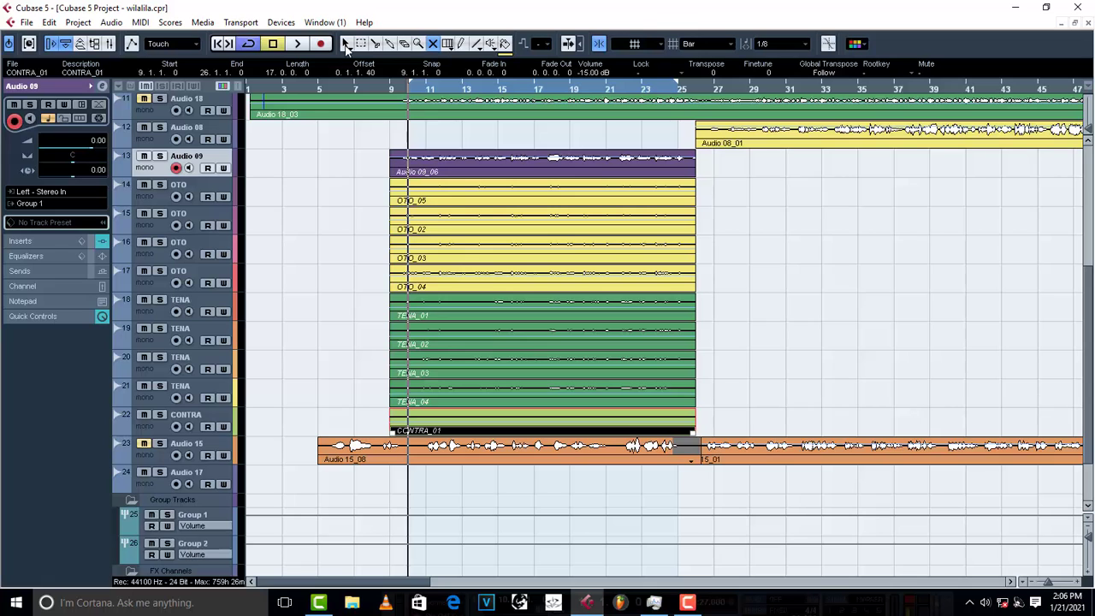
{"action": "left_click", "coordinate": [159, 156]}
{"action": "scroll", "coordinate": [302, 392], "scroll_direction": "down", "scroll_amount": 3}
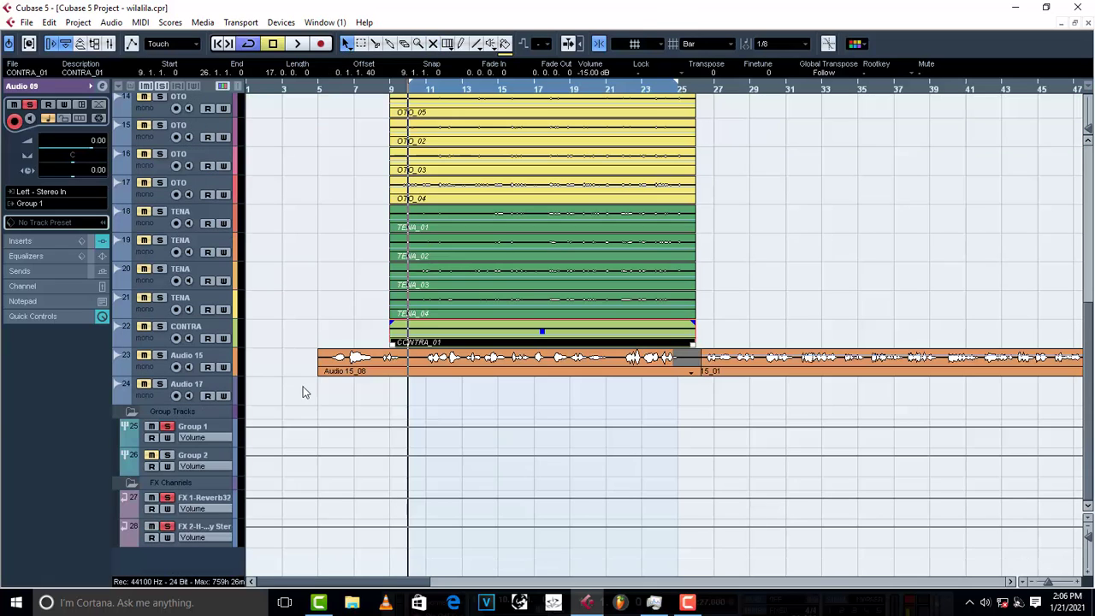
{"action": "left_click", "coordinate": [205, 431]}
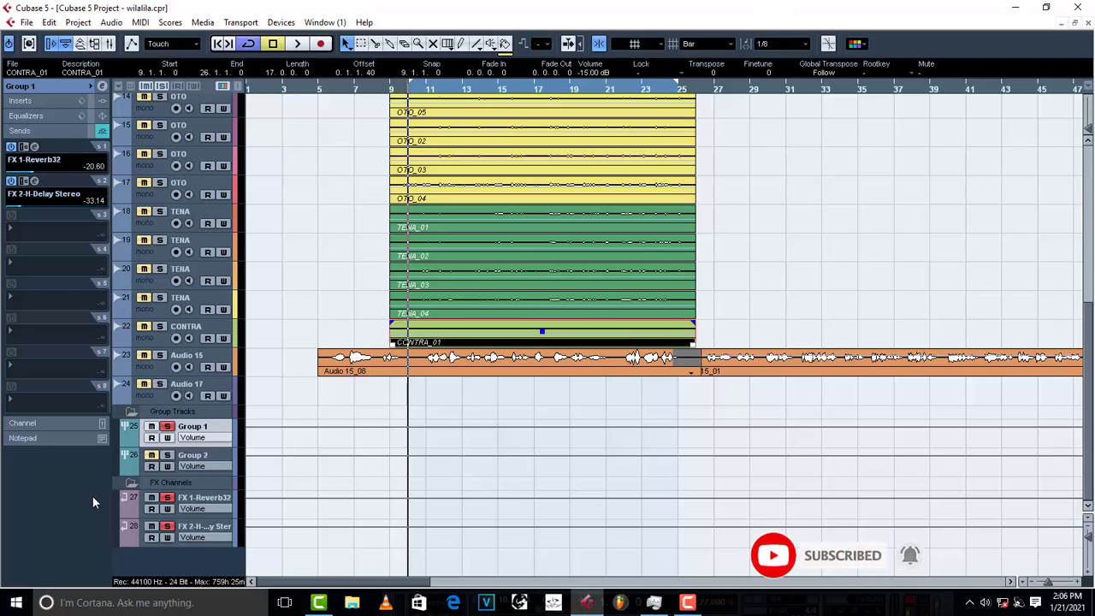
{"action": "scroll", "coordinate": [163, 364], "scroll_direction": "up", "scroll_amount": 5}
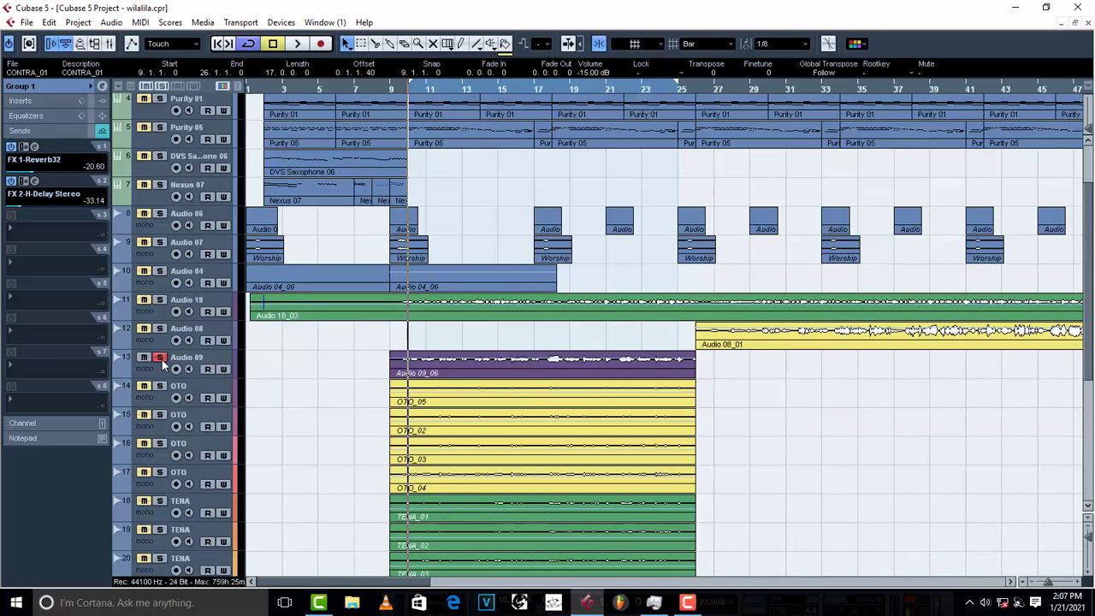
{"action": "scroll", "coordinate": [297, 379], "scroll_direction": "down", "scroll_amount": 5}
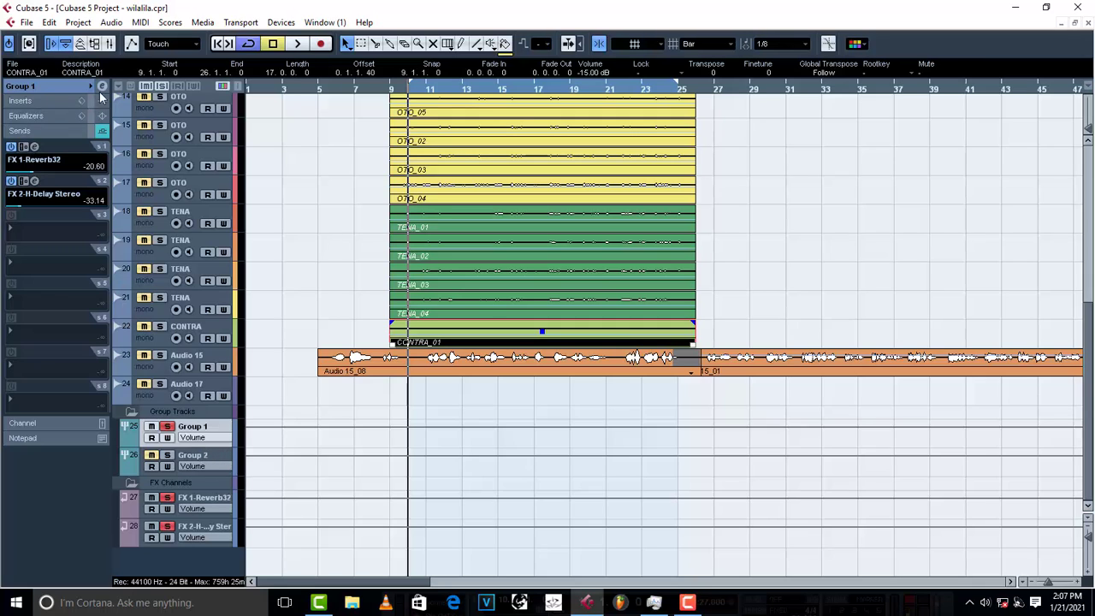
Insert FabFilter Pro-Q 3 in Group 1's first insert slot and set its display range to 30 dB.
{"action": "left_click", "coordinate": [22, 101]}
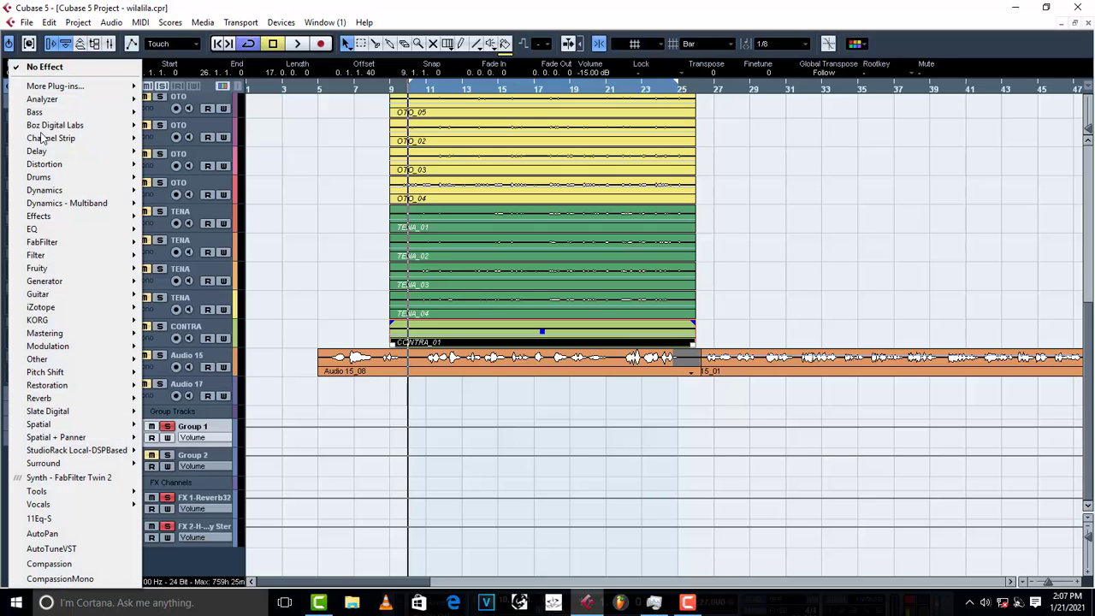
{"action": "left_click", "coordinate": [41, 131]}
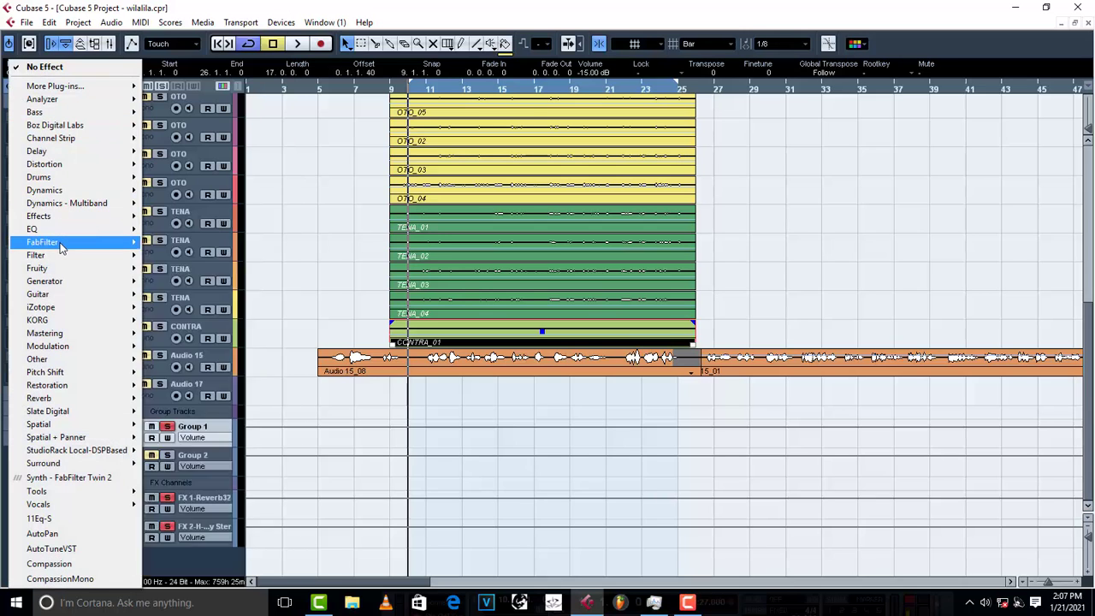
{"action": "mouse_move", "coordinate": [60, 243]}
{"action": "left_click", "coordinate": [243, 422]}
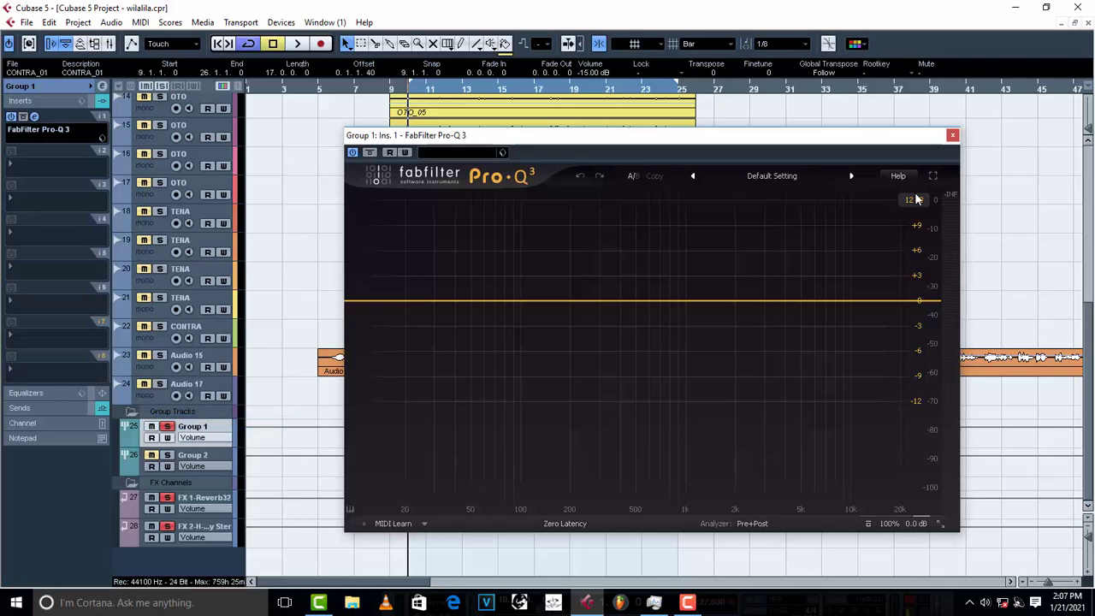
{"action": "left_click", "coordinate": [914, 200]}
{"action": "left_click", "coordinate": [925, 263]}
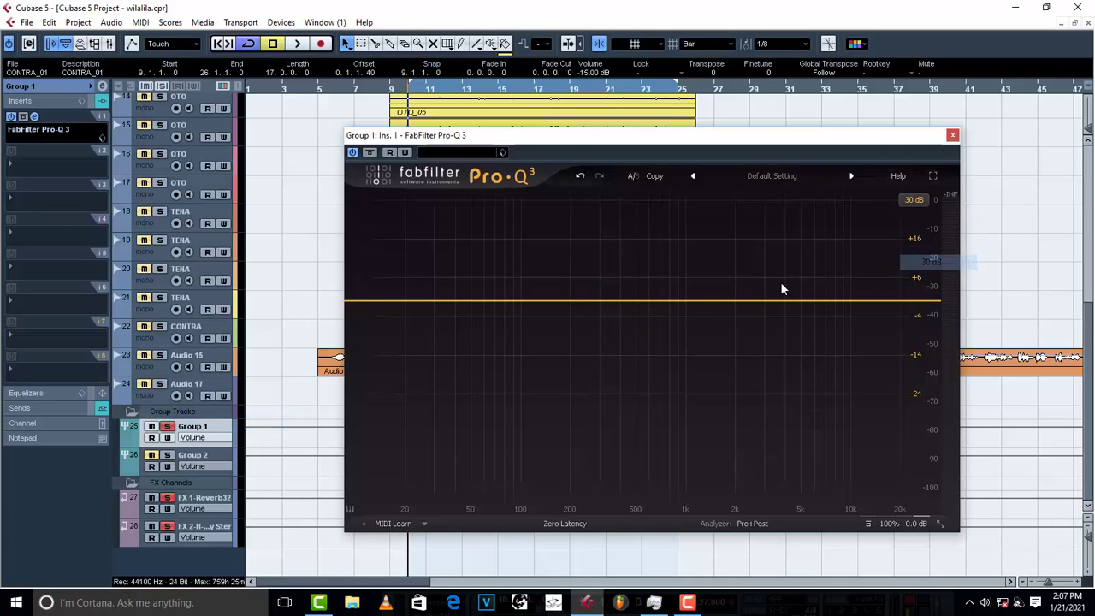
Add an EQ band at about 14 Hz on Group 1, shape it as a Low Cut and set its slope to 96 dB/oct.
{"action": "left_click", "coordinate": [363, 310]}
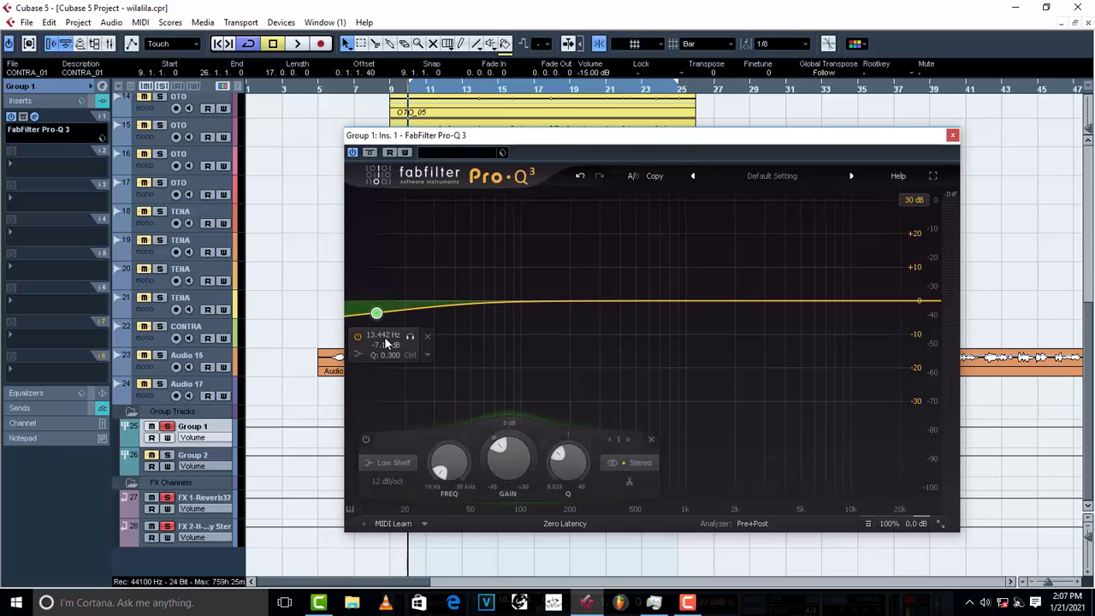
{"action": "left_click", "coordinate": [429, 356]}
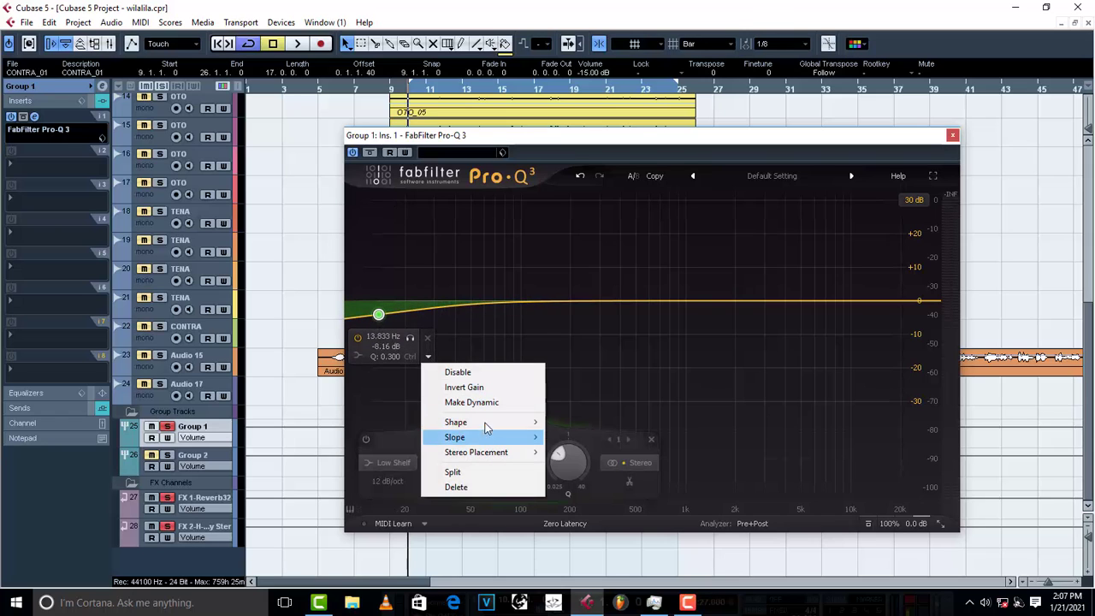
{"action": "mouse_move", "coordinate": [484, 422]}
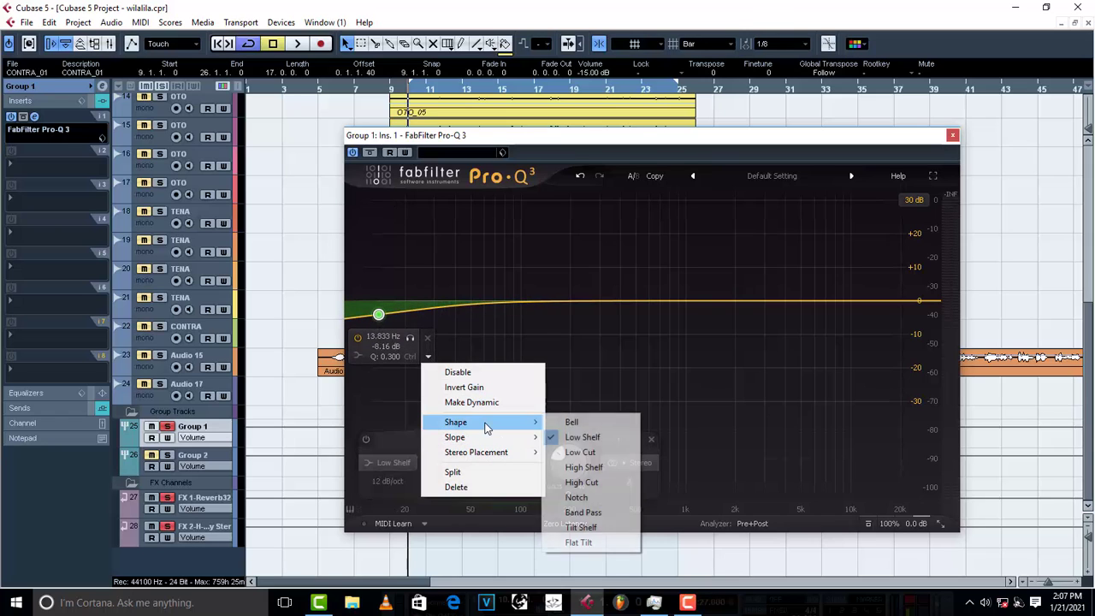
{"action": "left_click", "coordinate": [601, 453]}
{"action": "left_click", "coordinate": [411, 313]}
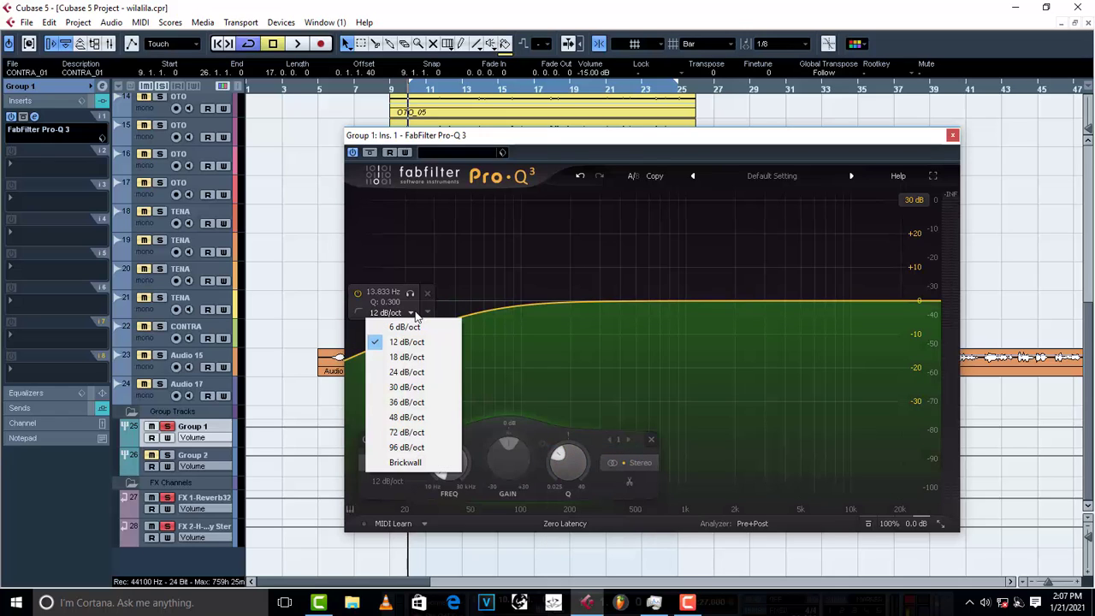
{"action": "left_click", "coordinate": [426, 452]}
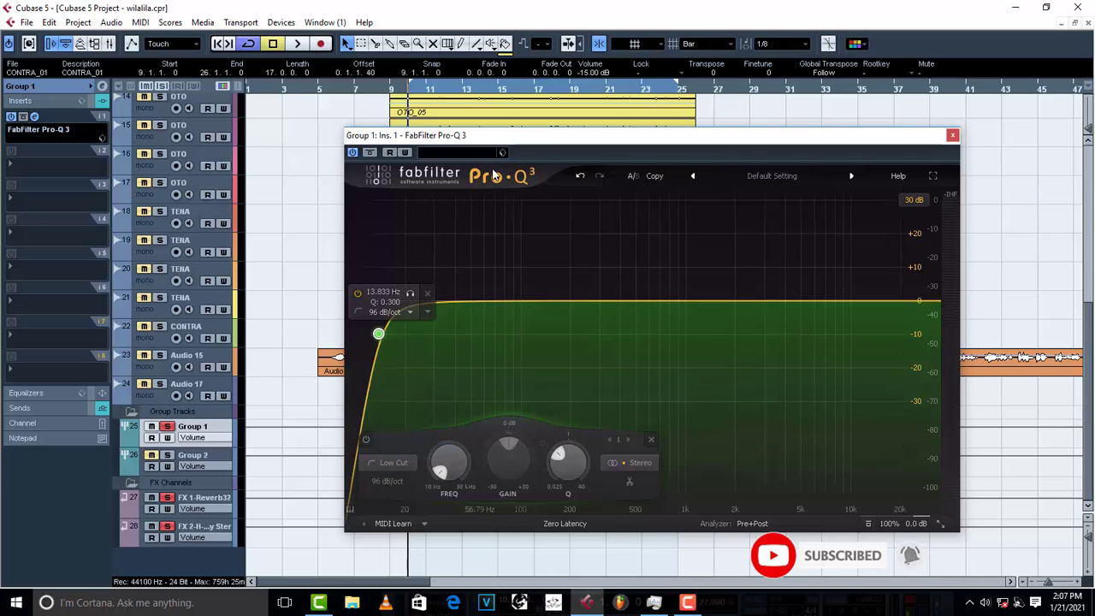
Move the Pro-Q 3 window clear of Audio 09 and raise the low cut to about 100 Hz during playback.
{"action": "left_click_drag", "start_coordinate": [505, 136], "coordinate": [523, 260]}
{"action": "scroll", "coordinate": [345, 199], "scroll_direction": "up", "scroll_amount": 5}
{"action": "scroll", "coordinate": [346, 198], "scroll_direction": "down", "scroll_amount": 2}
{"action": "scroll", "coordinate": [346, 204], "scroll_direction": "down", "scroll_amount": 3}
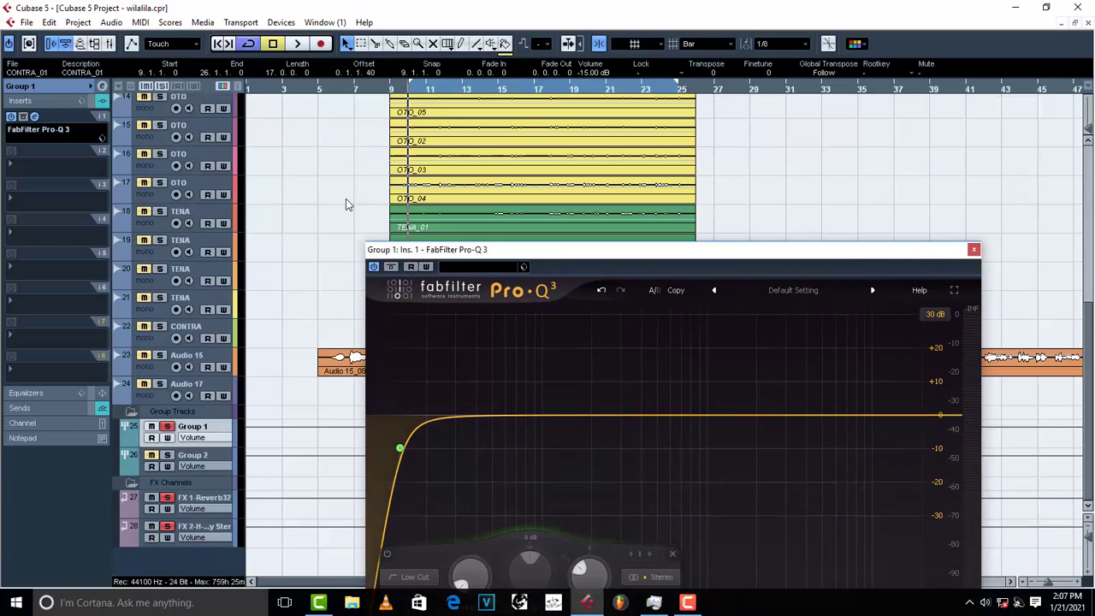
{"action": "scroll", "coordinate": [346, 204], "scroll_direction": "up", "scroll_amount": 3}
{"action": "key", "text": "space"}
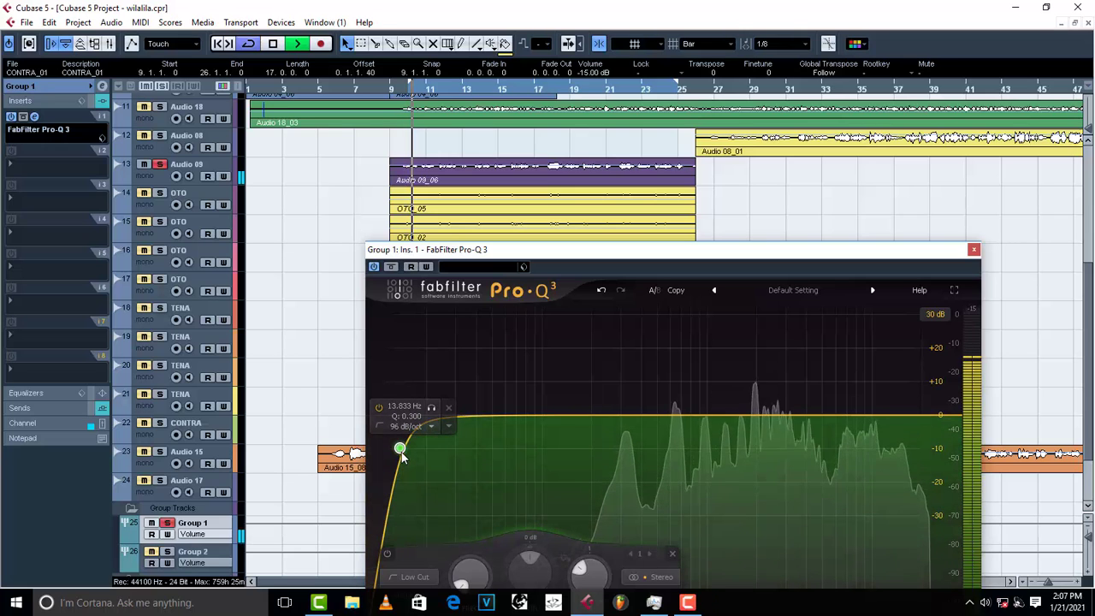
{"action": "left_click_drag", "start_coordinate": [408, 447], "coordinate": [535, 448]}
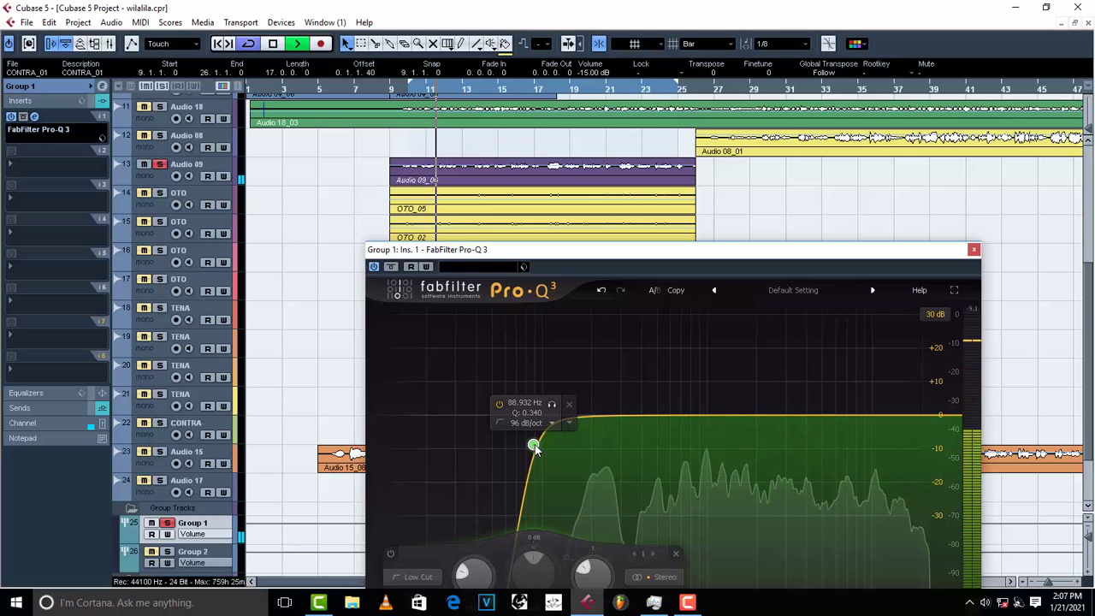
{"action": "left_click_drag", "start_coordinate": [735, 252], "coordinate": [734, 193]}
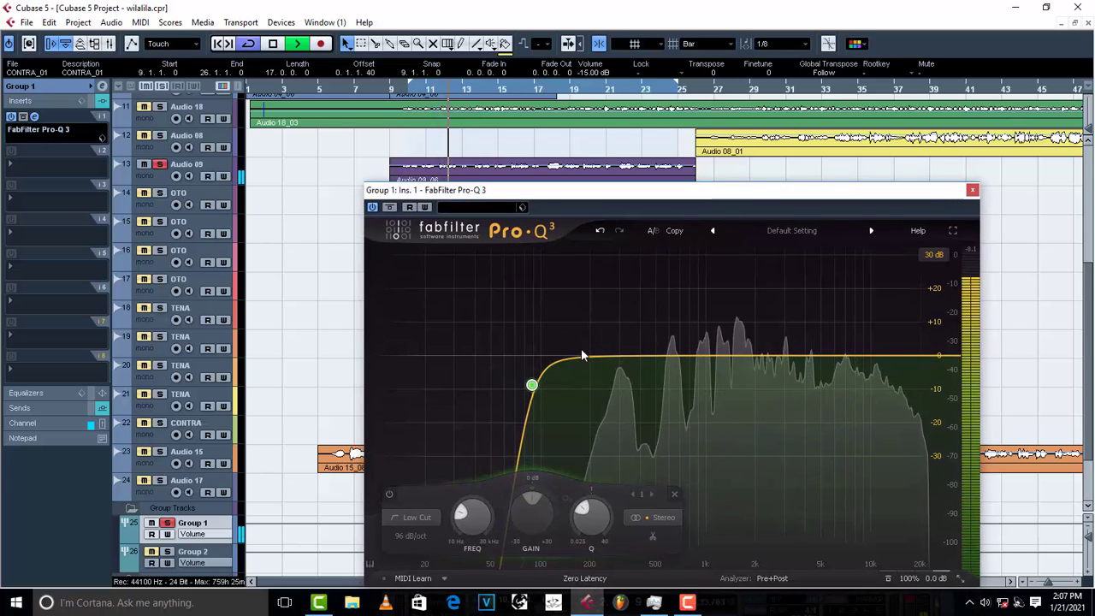
{"action": "left_click_drag", "start_coordinate": [532, 385], "coordinate": [541, 386]}
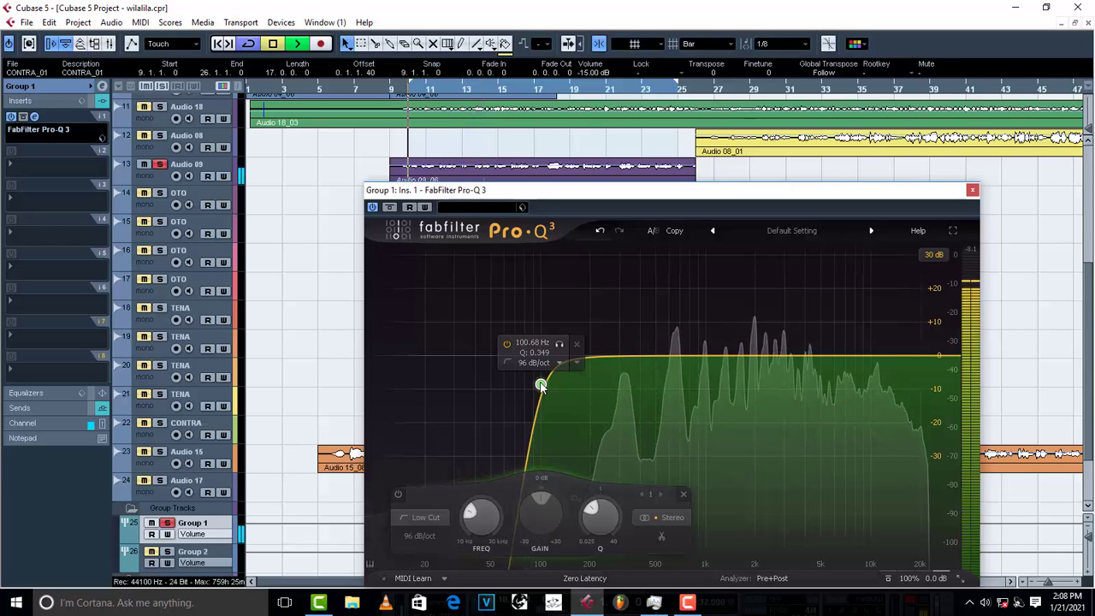
{"action": "key", "text": "space"}
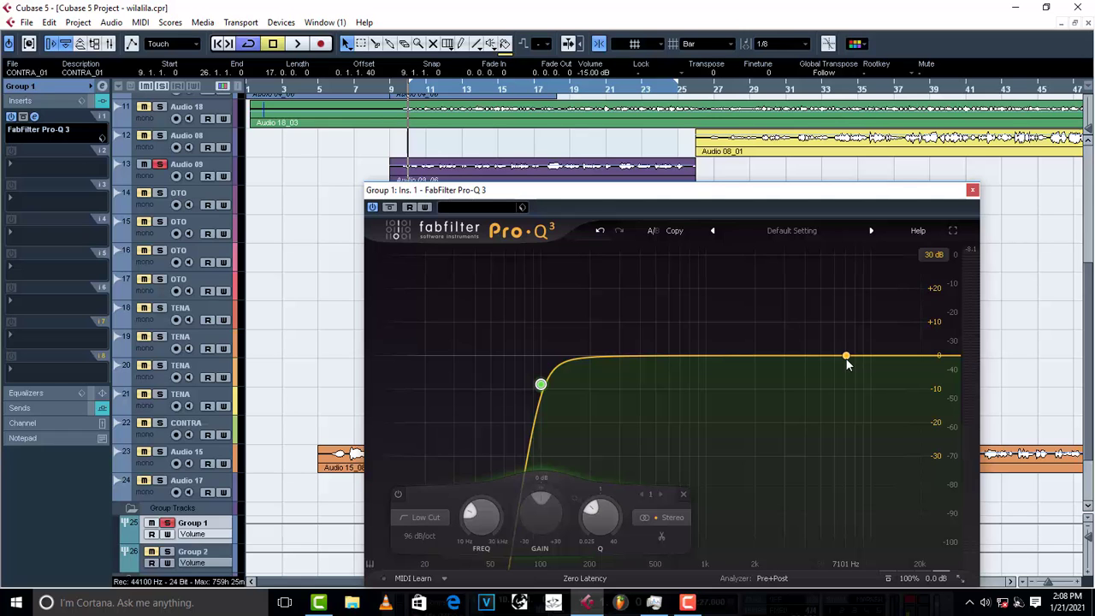
Add a bell band boosted by about 29 dB and sweep it to about 313 Hz while playing the vocal.
{"action": "key", "text": "space"}
{"action": "left_click_drag", "start_coordinate": [847, 357], "coordinate": [632, 265]}
{"action": "key", "text": "space"}
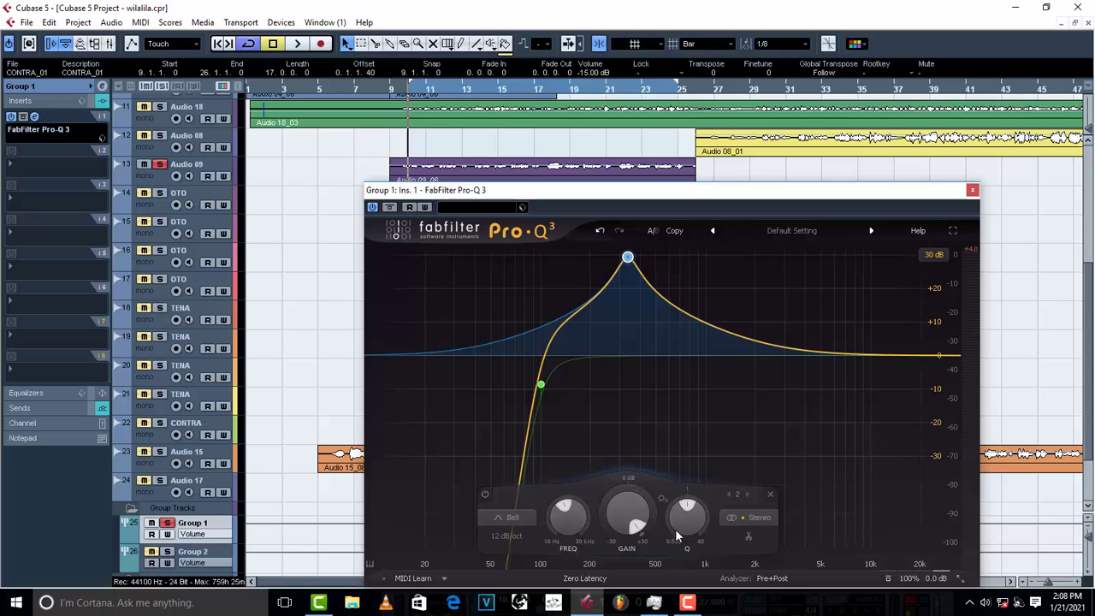
{"action": "mouse_move", "coordinate": [691, 279]}
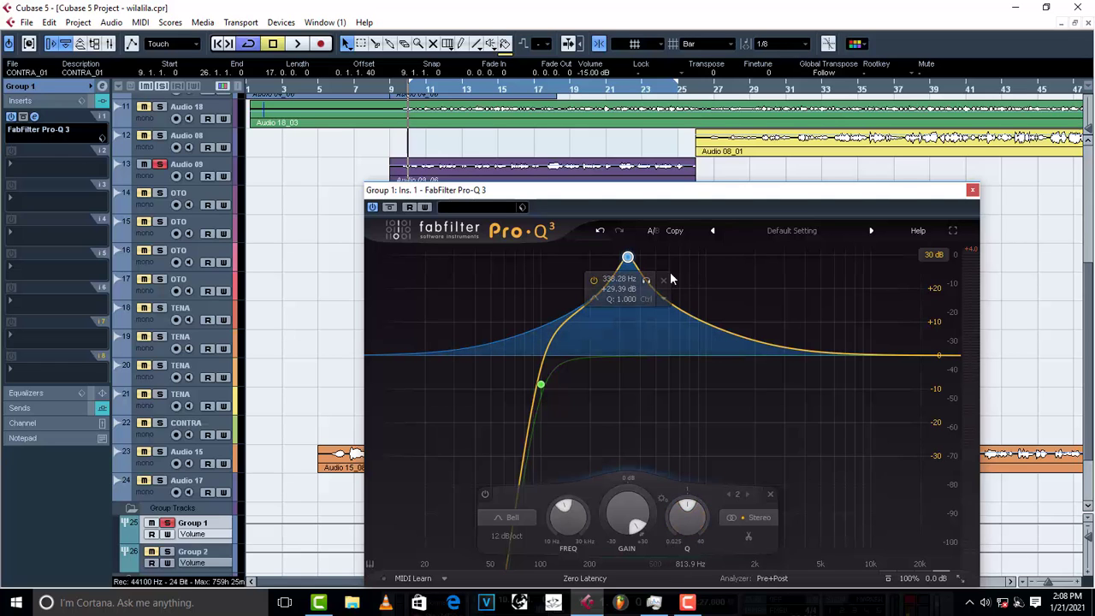
{"action": "key", "text": "space"}
{"action": "left_click_drag", "start_coordinate": [629, 258], "coordinate": [623, 258]}
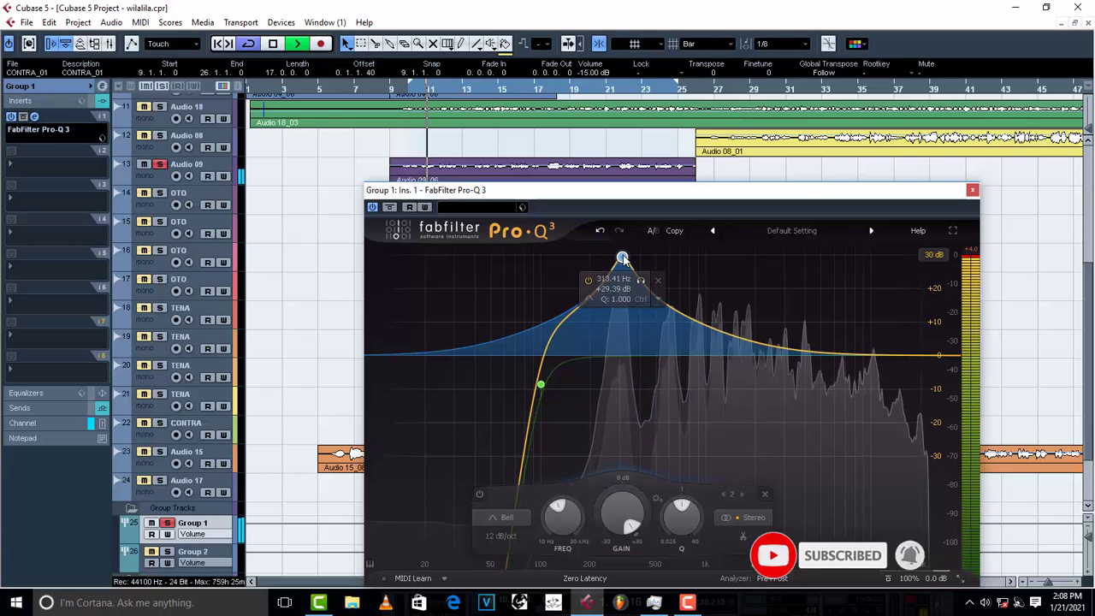
{"action": "key", "text": "space"}
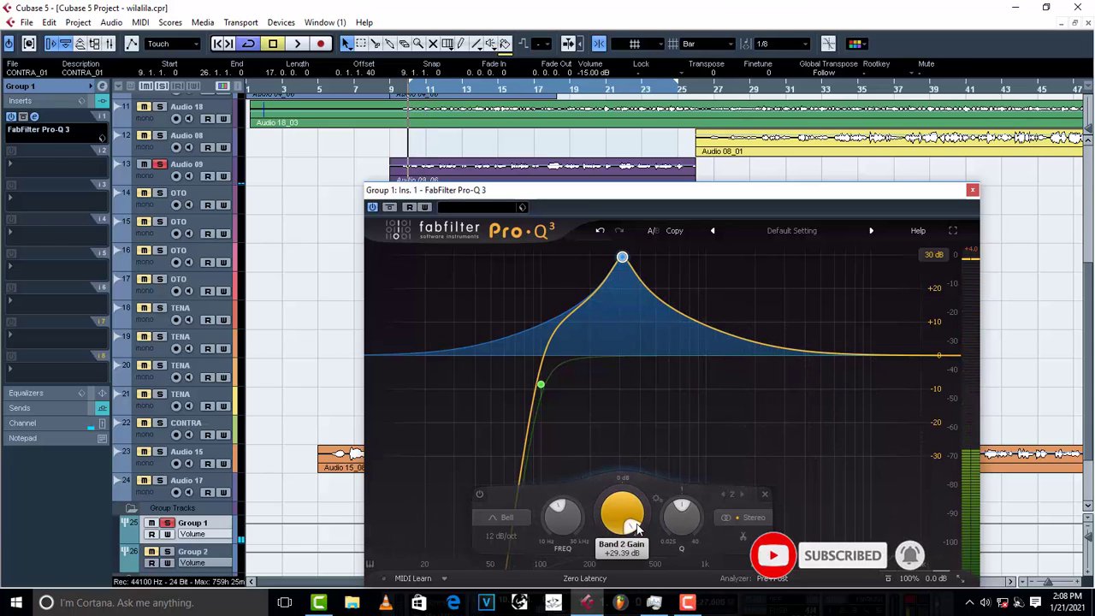
Set the 313 Hz bell band's gain to -3 dB and audition the vocal.
{"action": "double_click", "coordinate": [634, 528]}
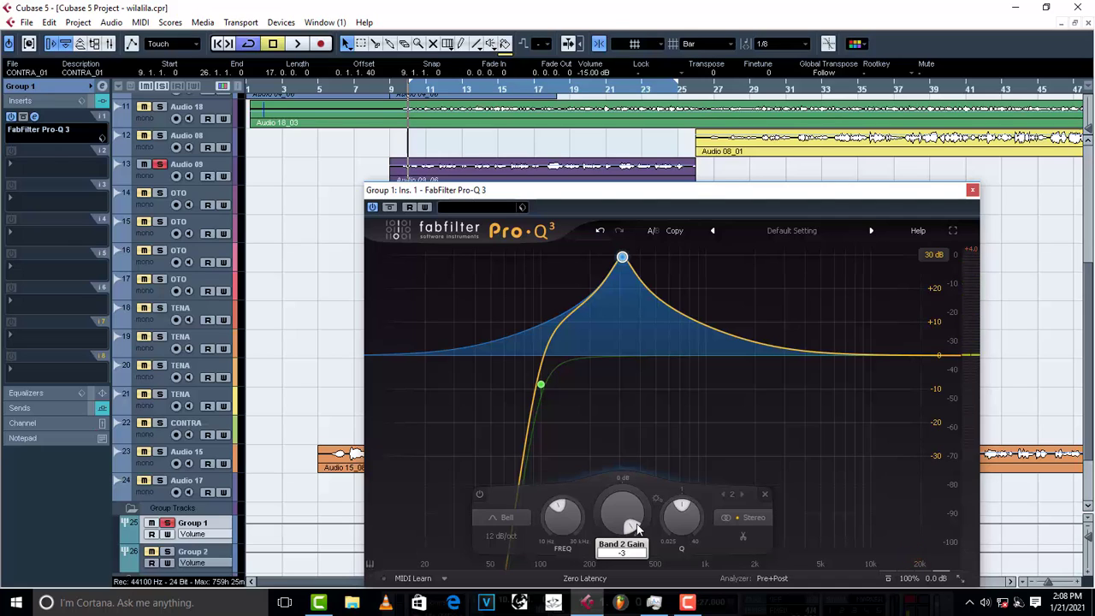
{"action": "key", "text": "Return"}
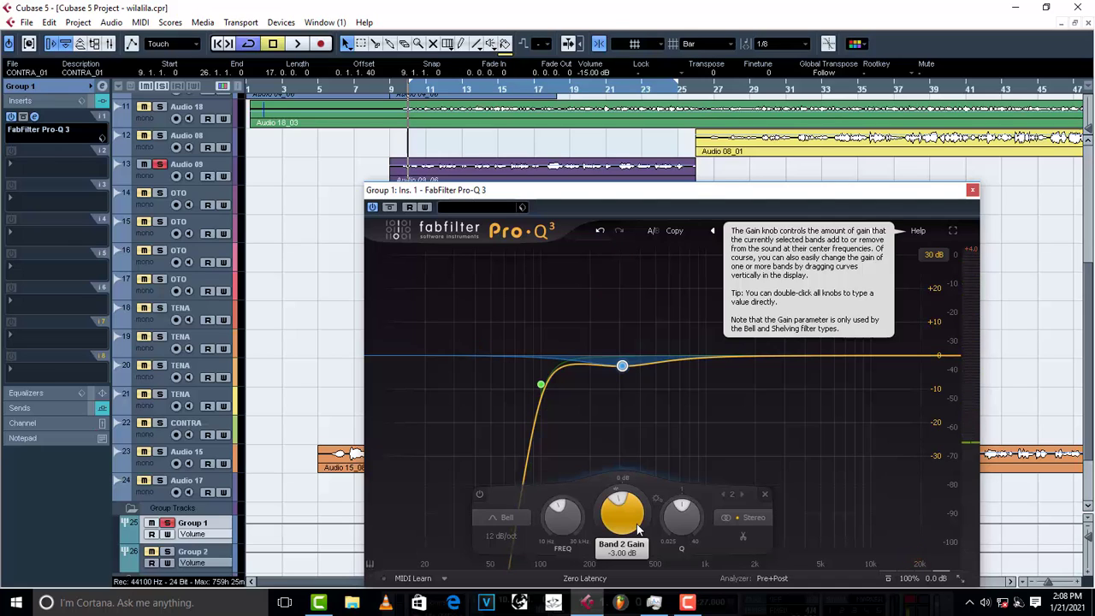
{"action": "key", "text": "space"}
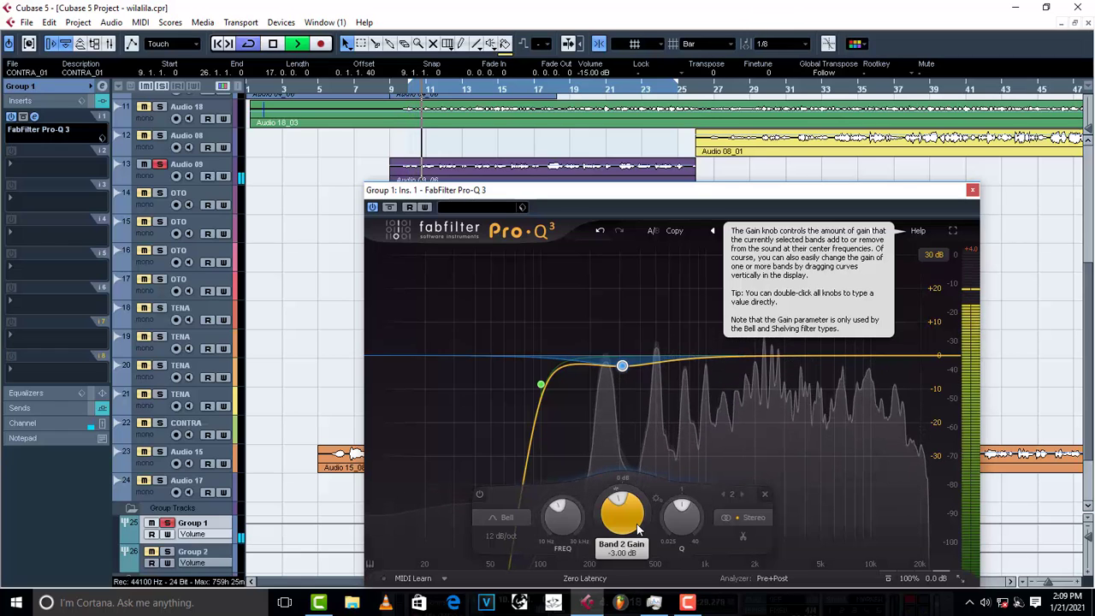
{"action": "key", "text": "space"}
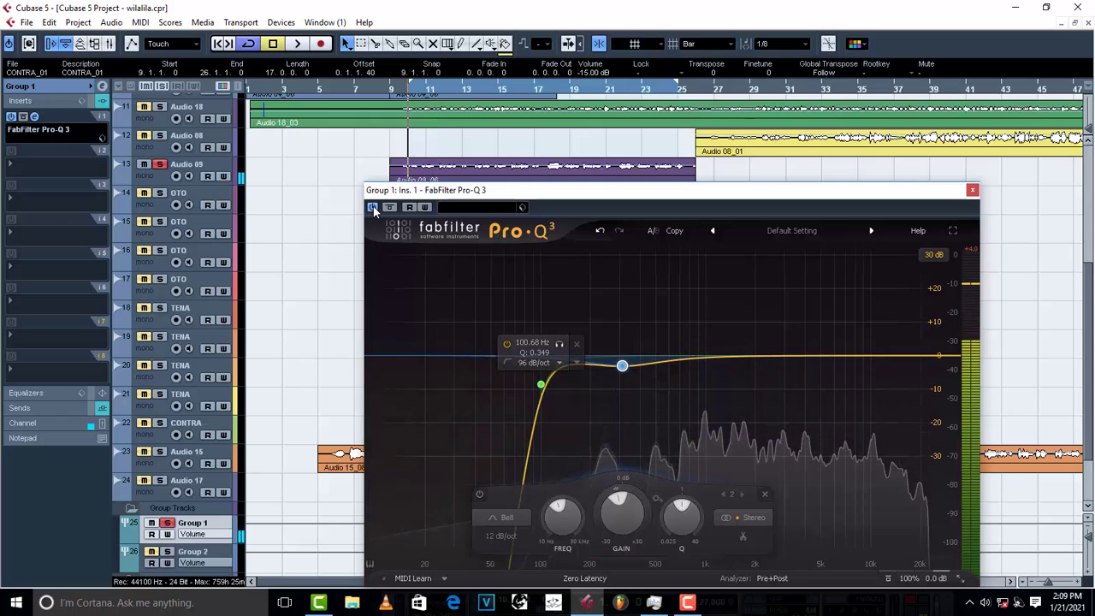
Compare the vocal with Pro-Q 3 bypassed and active, and fine-tune the low-mid bell cut to about -3.4 dB at 310 Hz.
{"action": "left_click", "coordinate": [374, 208]}
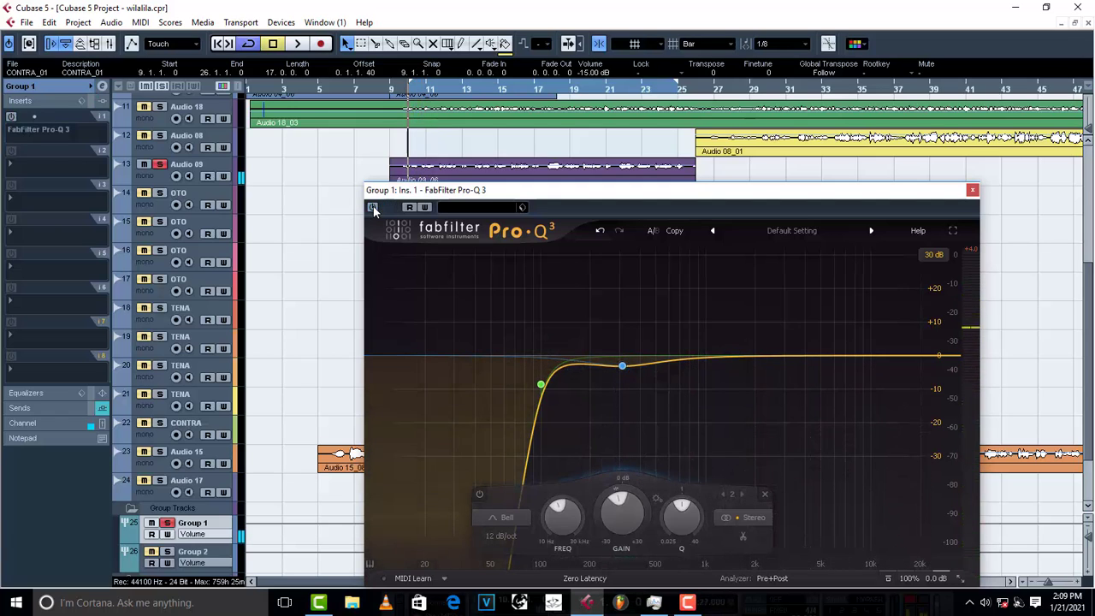
{"action": "left_click", "coordinate": [374, 208]}
{"action": "key", "text": "space"}
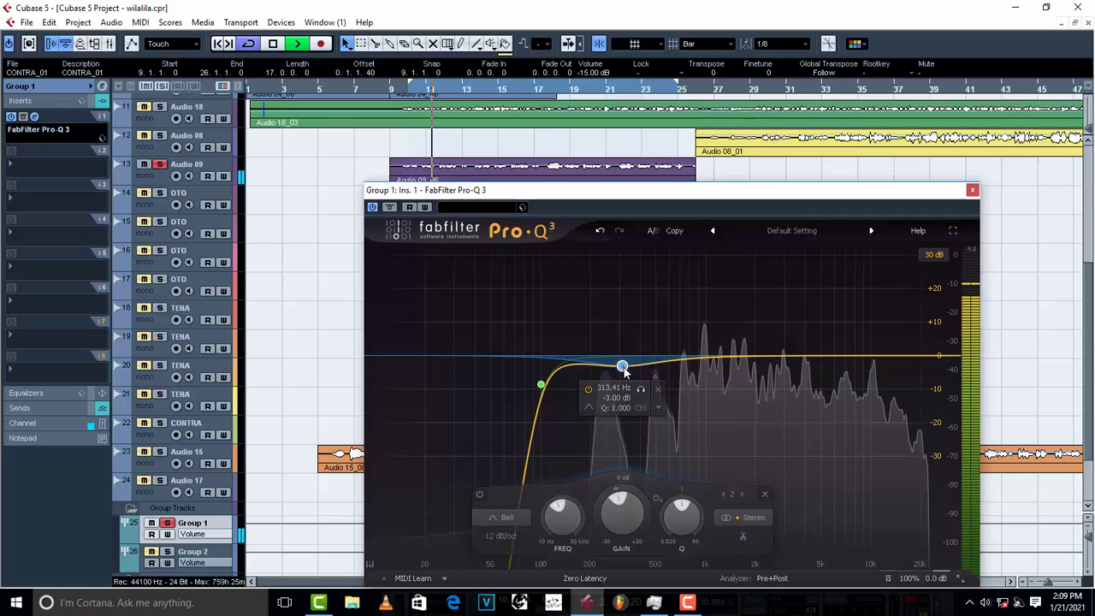
{"action": "left_click_drag", "start_coordinate": [622, 367], "coordinate": [621, 369]}
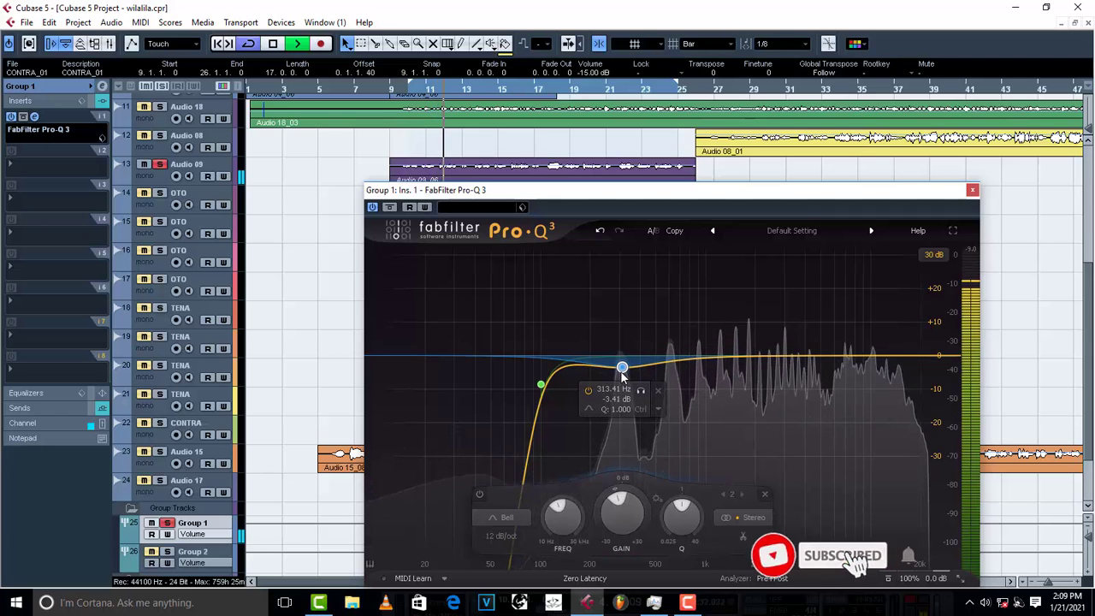
{"action": "key", "text": "space"}
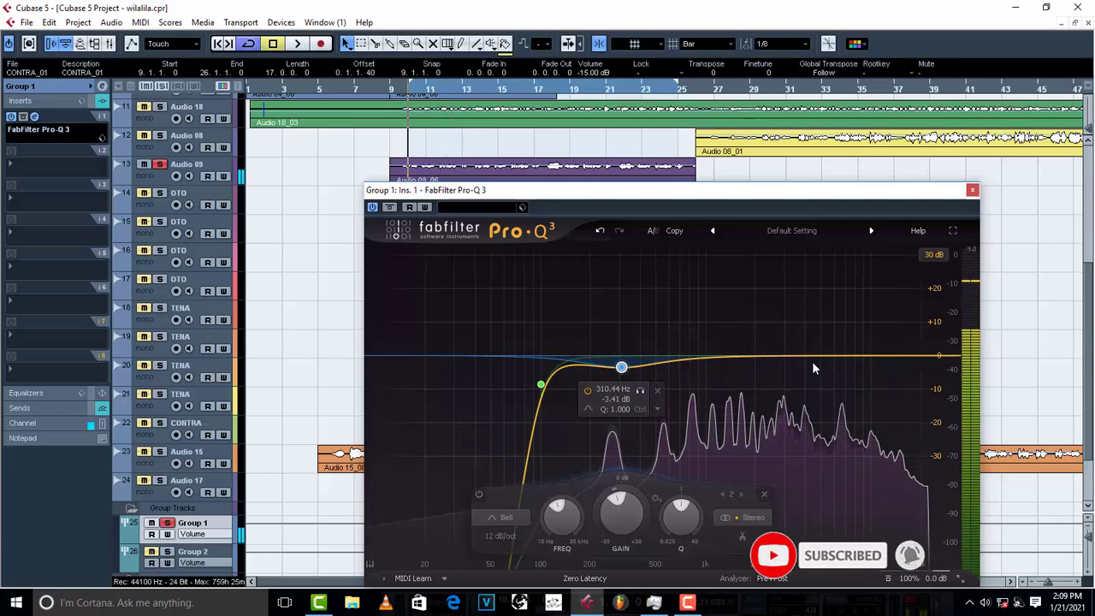
Add a bell band with a Q of about 3.6, audition it boosted, and set it to about -2 dB near 2054 Hz.
{"action": "left_click", "coordinate": [818, 356]}
{"action": "left_click_drag", "start_coordinate": [820, 355], "coordinate": [758, 262]}
{"action": "scroll", "coordinate": [819, 334], "scroll_direction": "up", "scroll_amount": 5}
{"action": "key", "text": "space"}
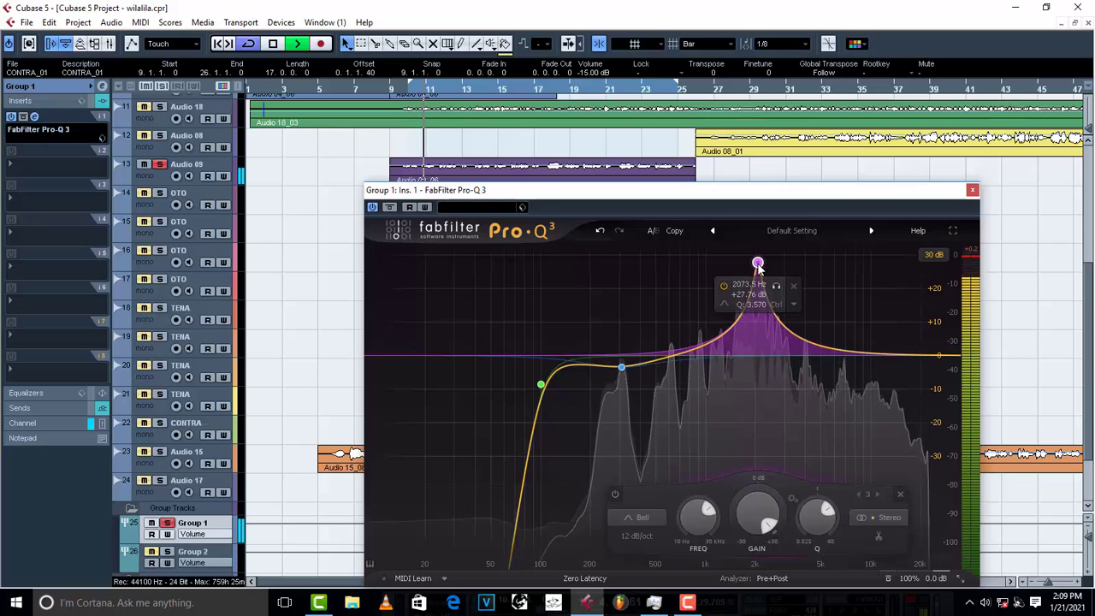
{"action": "left_click_drag", "start_coordinate": [759, 265], "coordinate": [758, 370]}
{"action": "key", "text": "space"}
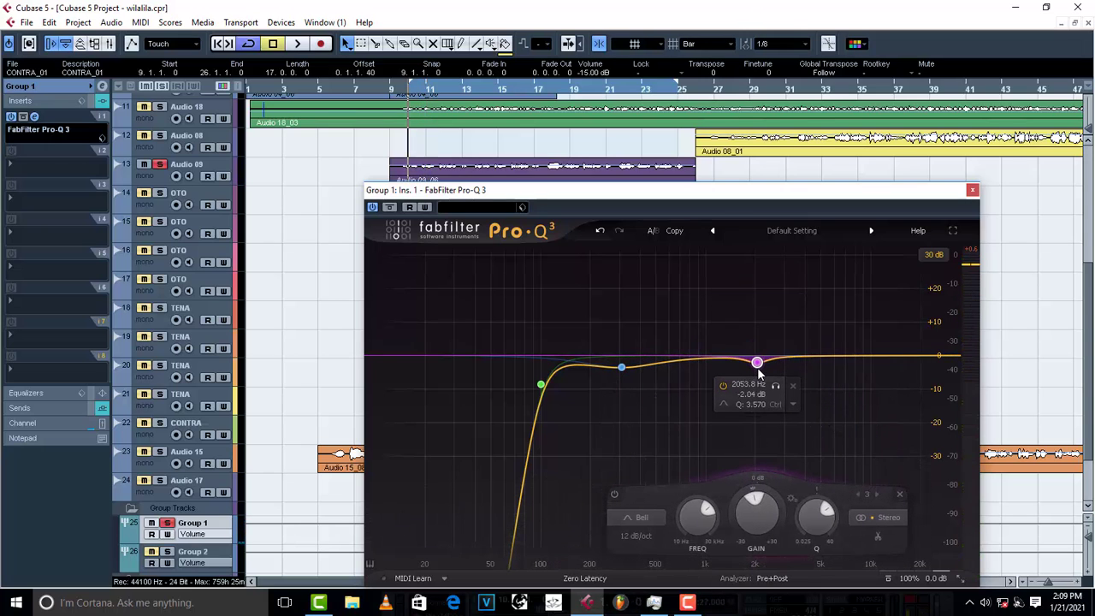
Deepen the 2054 Hz bell cut to about -2.65 dB during playback.
{"action": "key", "text": "space"}
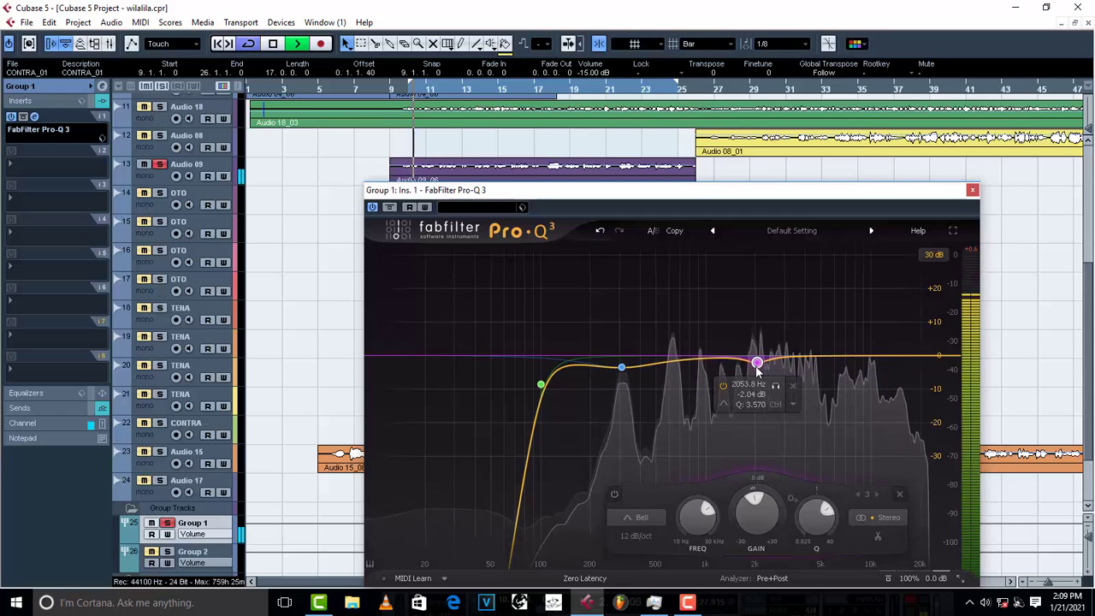
{"action": "left_click_drag", "start_coordinate": [758, 365], "coordinate": [758, 374]}
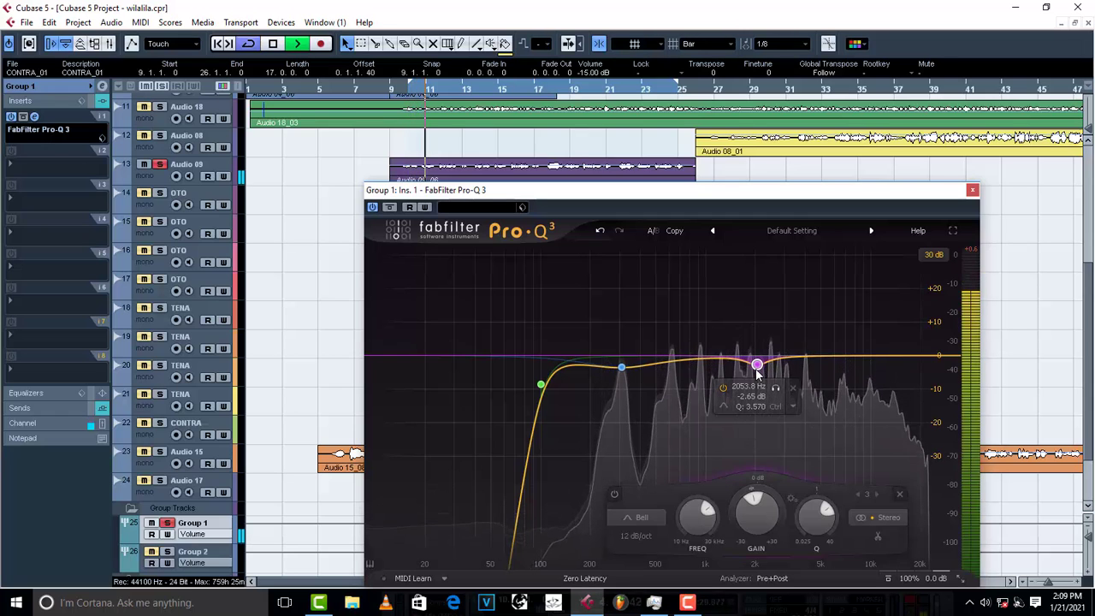
{"action": "key", "text": "space"}
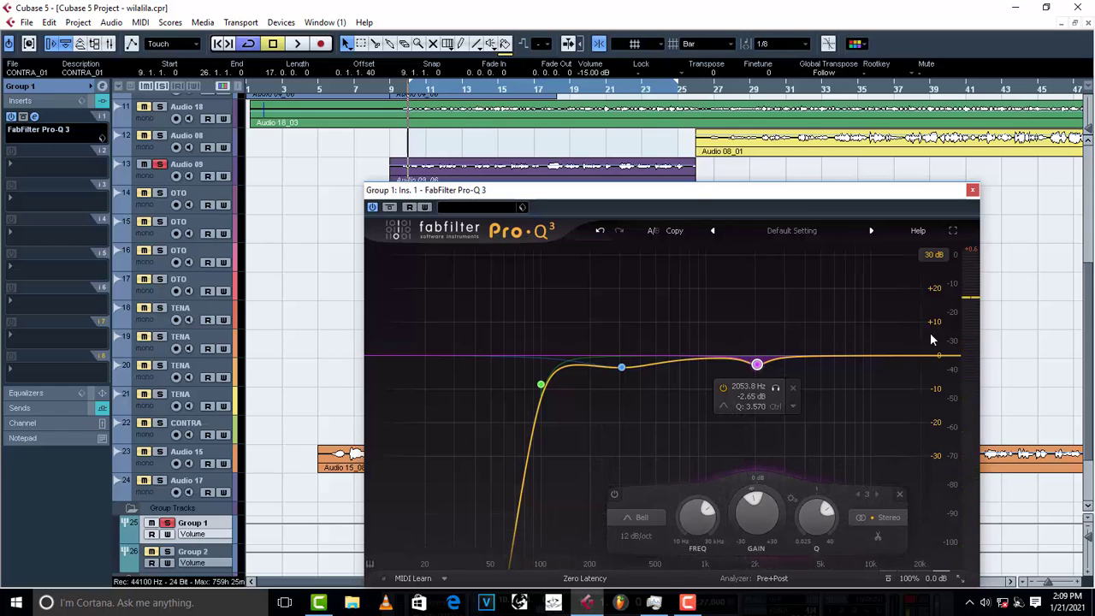
Add a narrow fourth bell band and sweep it at +30 dB to about 948 Hz during playback, with a Q of about 8.8.
{"action": "left_click_drag", "start_coordinate": [867, 359], "coordinate": [868, 351]}
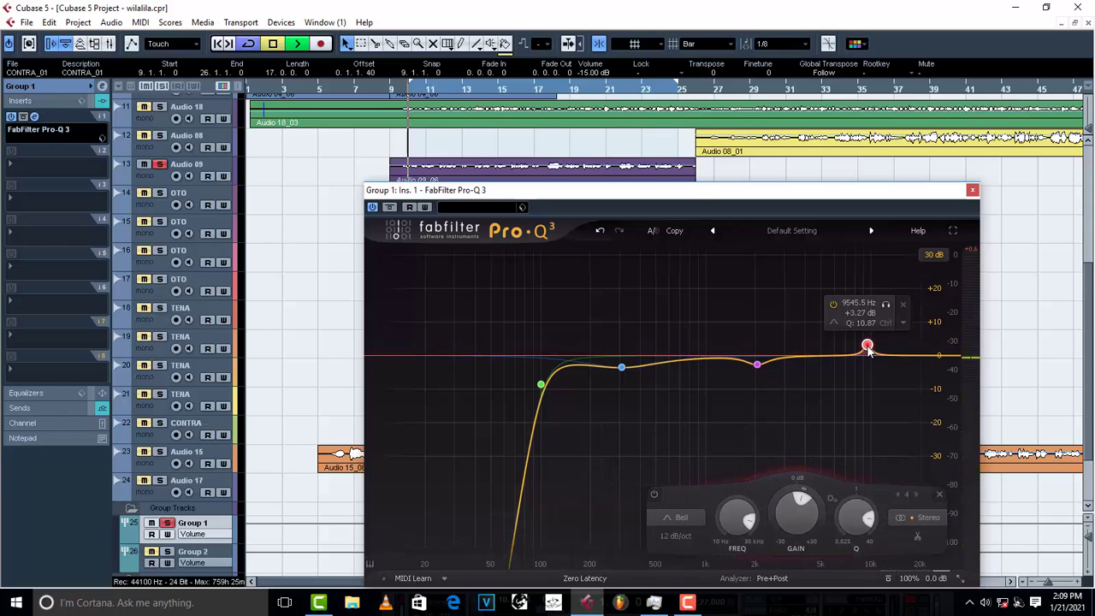
{"action": "key", "text": "space"}
{"action": "left_click_drag", "start_coordinate": [869, 351], "coordinate": [702, 235]}
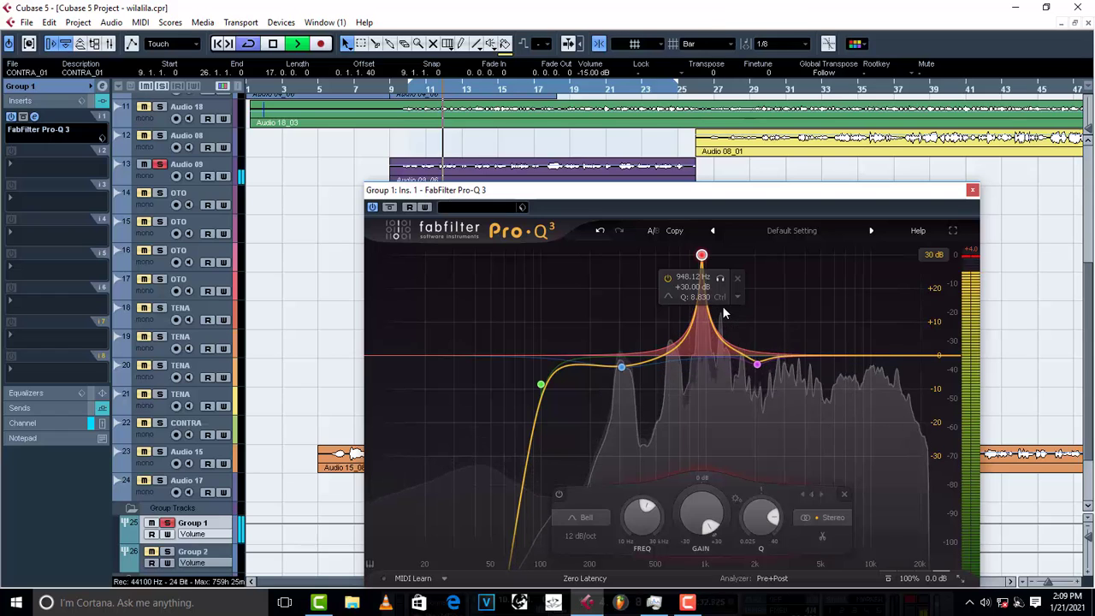
{"action": "key", "text": "space"}
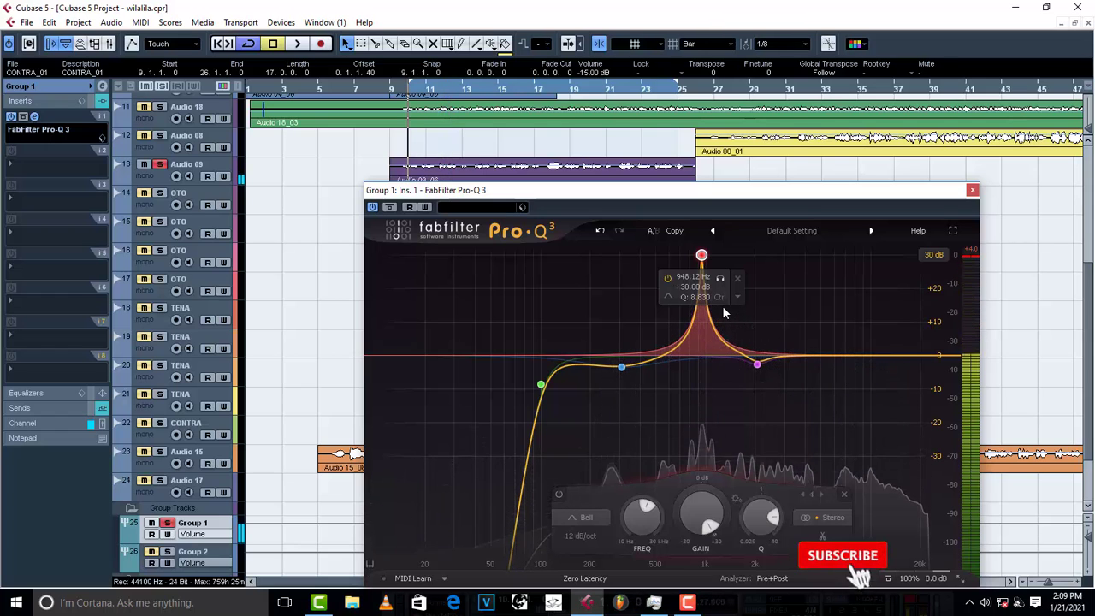
Lower the 948 Hz band's gain to about -2.45 dB and audition the vocal, toggling Pro-Q 3's activation to compare.
{"action": "left_click_drag", "start_coordinate": [701, 511], "coordinate": [700, 507]}
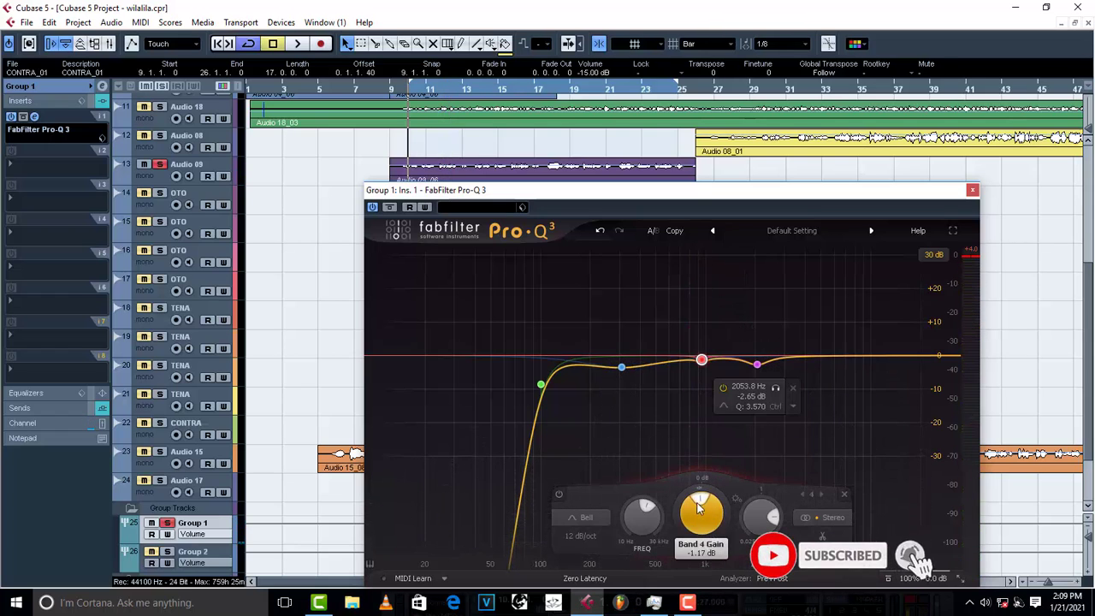
{"action": "scroll", "coordinate": [698, 507], "scroll_direction": "down", "scroll_amount": 5}
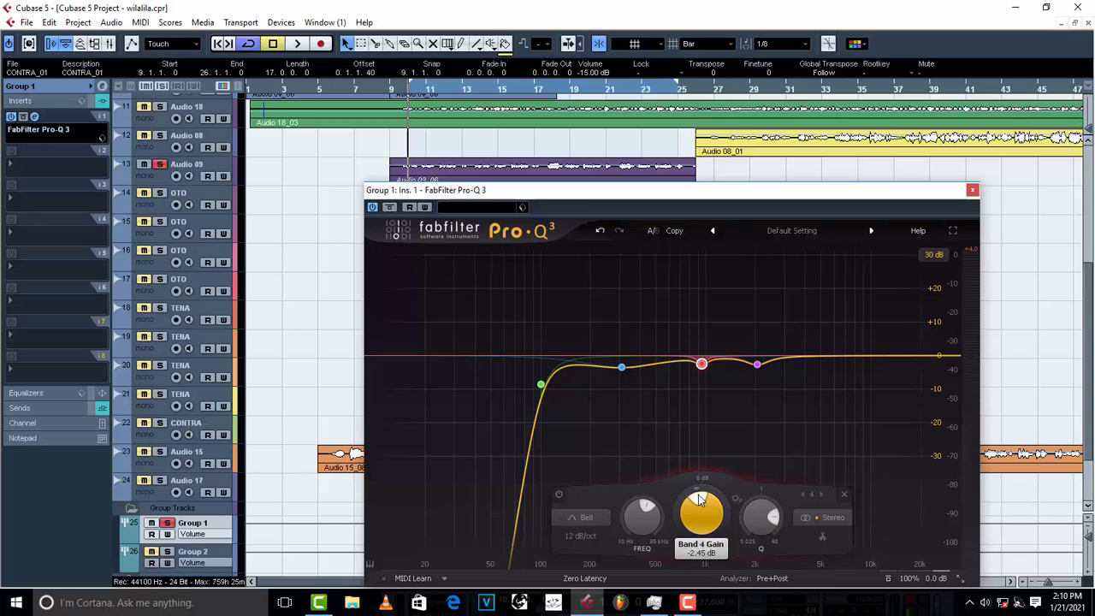
{"action": "key", "text": "space"}
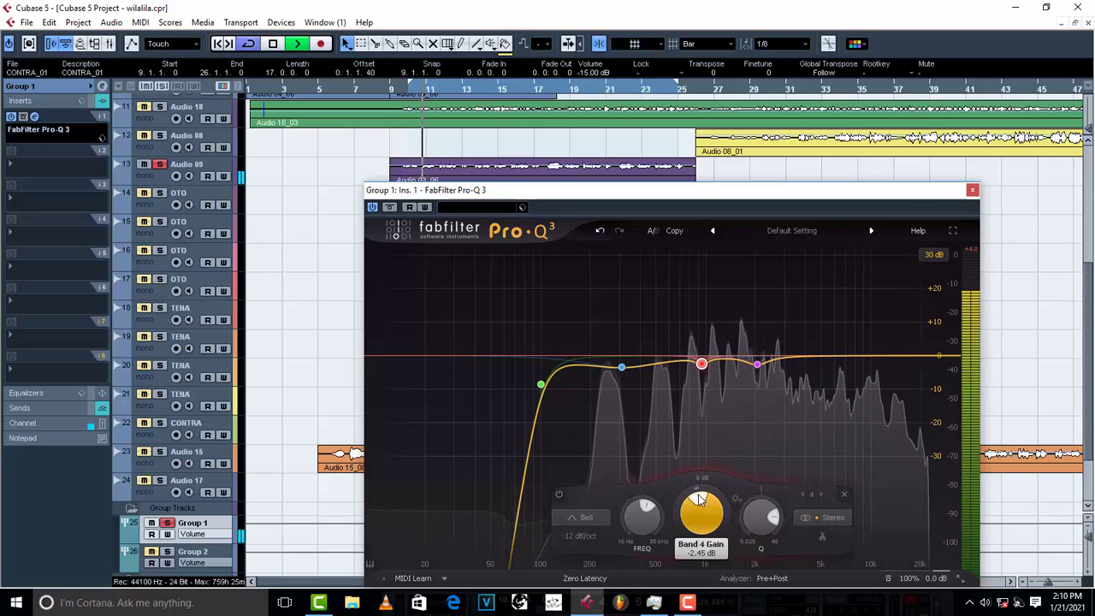
{"action": "left_click", "coordinate": [374, 207]}
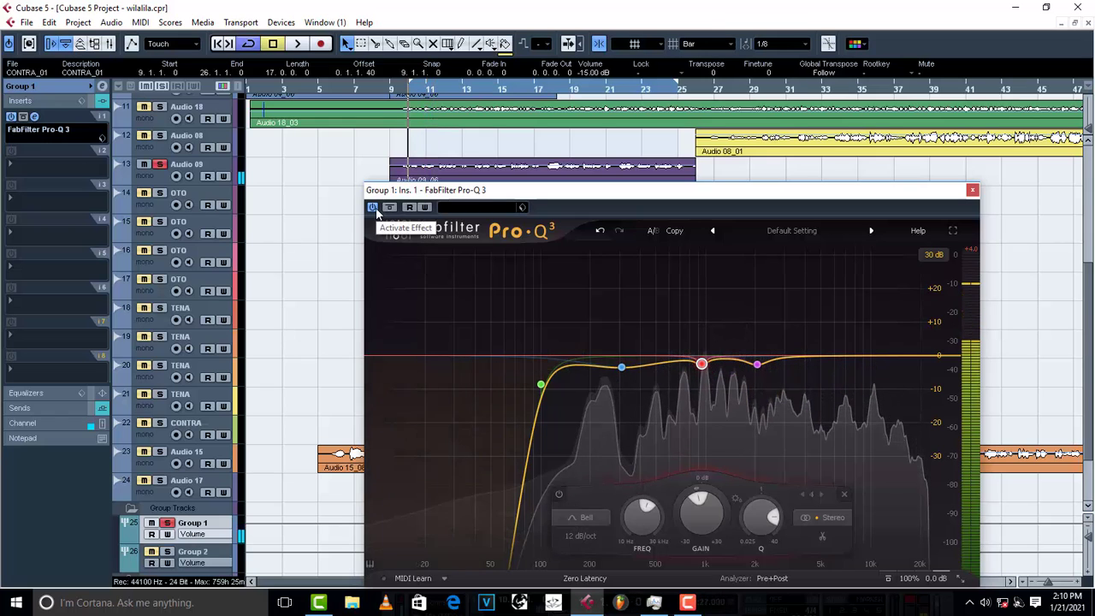
Compare the vocal playback with Pro-Q 3 bypassed and active on Group 1.
{"action": "key", "text": "space"}
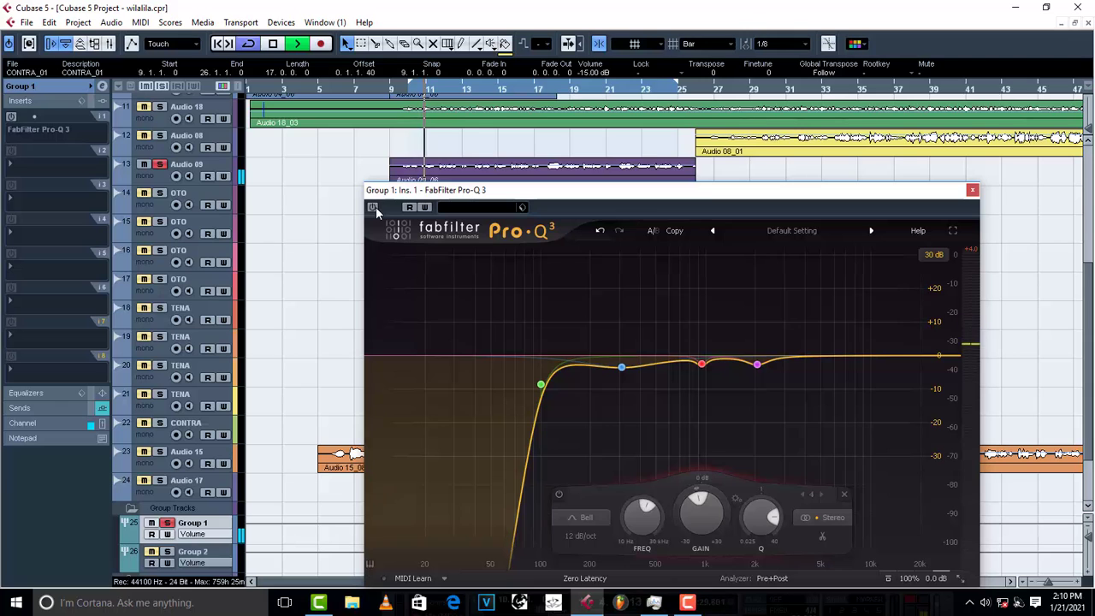
{"action": "key", "text": "space"}
{"action": "left_click", "coordinate": [373, 207]}
{"action": "key", "text": "space"}
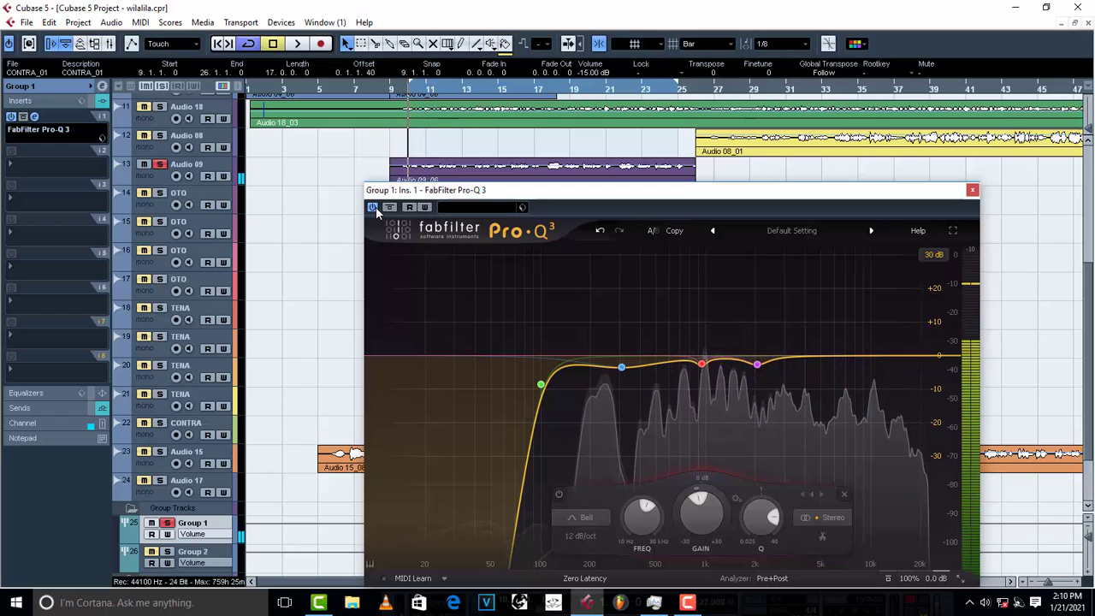
{"action": "key", "text": "space"}
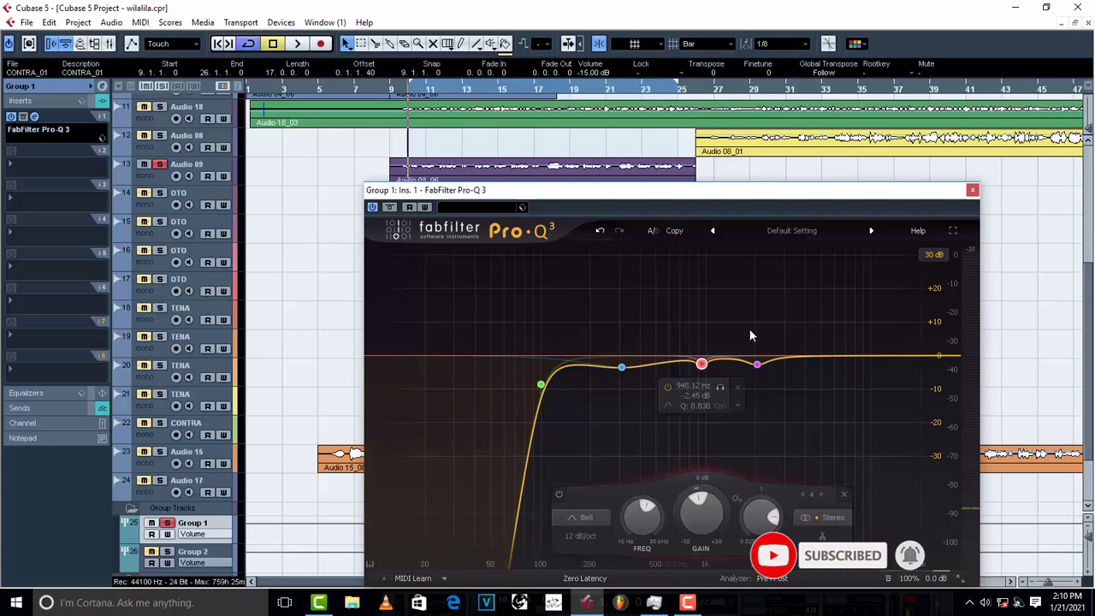
Add a fifth bell band with a Q of about 3.27, sweep it at +30 dB to about 515 Hz, and cut it to about -3 dB.
{"action": "left_click_drag", "start_coordinate": [848, 358], "coordinate": [848, 348]}
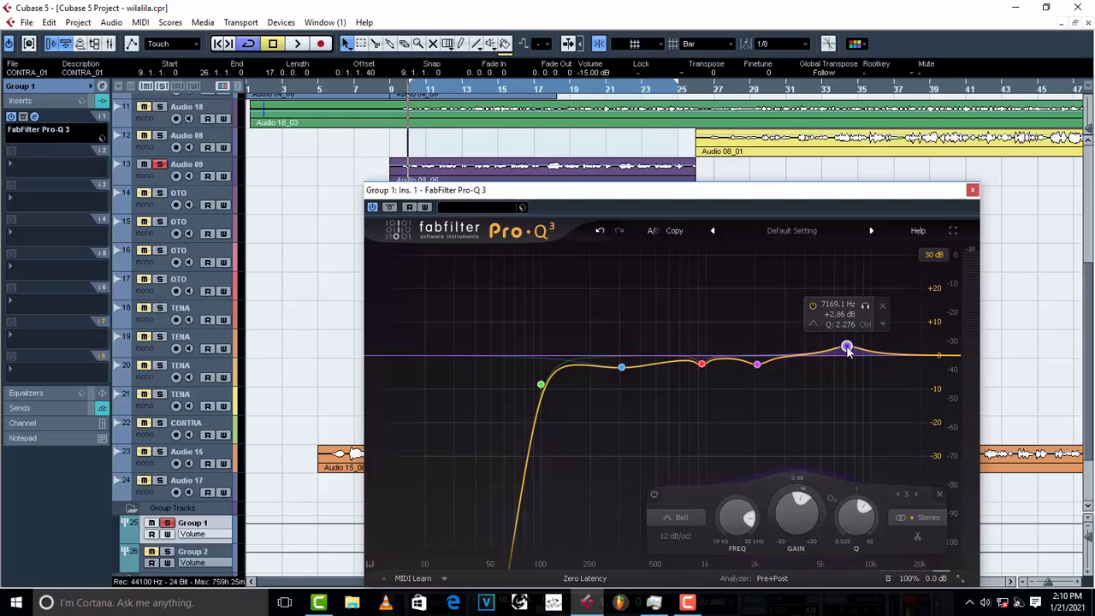
{"action": "key", "text": "space"}
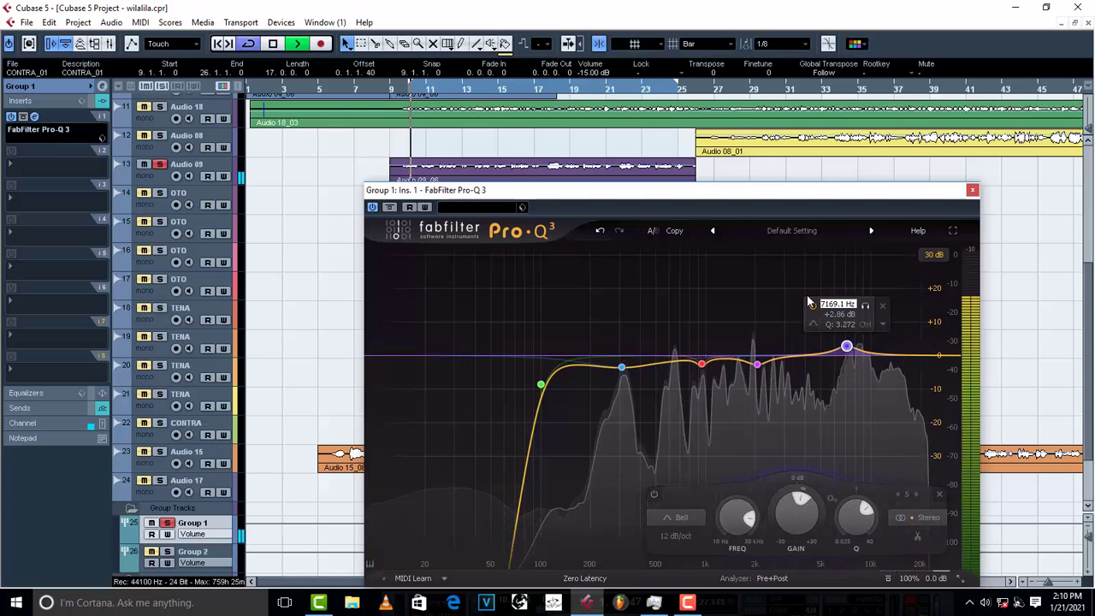
{"action": "left_click_drag", "start_coordinate": [846, 346], "coordinate": [658, 255]}
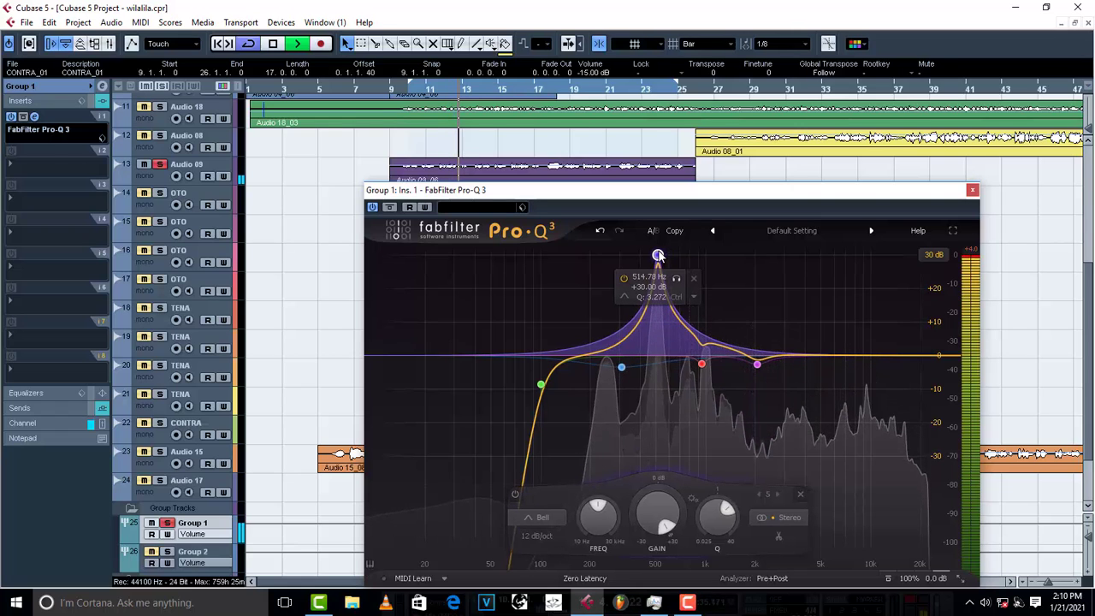
{"action": "left_click_drag", "start_coordinate": [669, 533], "coordinate": [653, 494]}
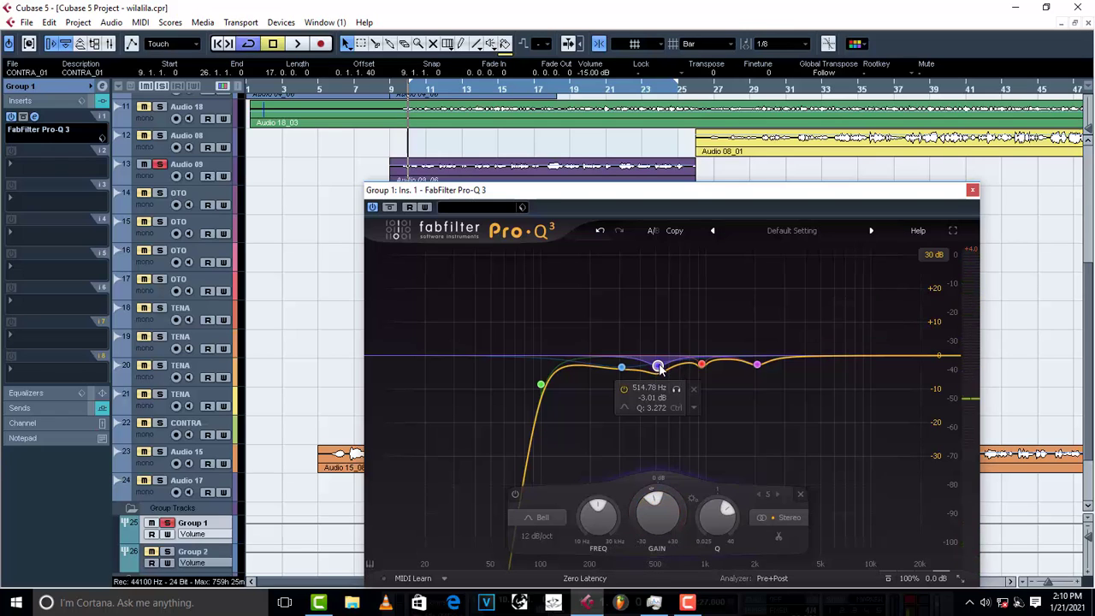
Make the 515 Hz bell band dynamic and audition the vocal.
{"action": "left_click", "coordinate": [693, 407]}
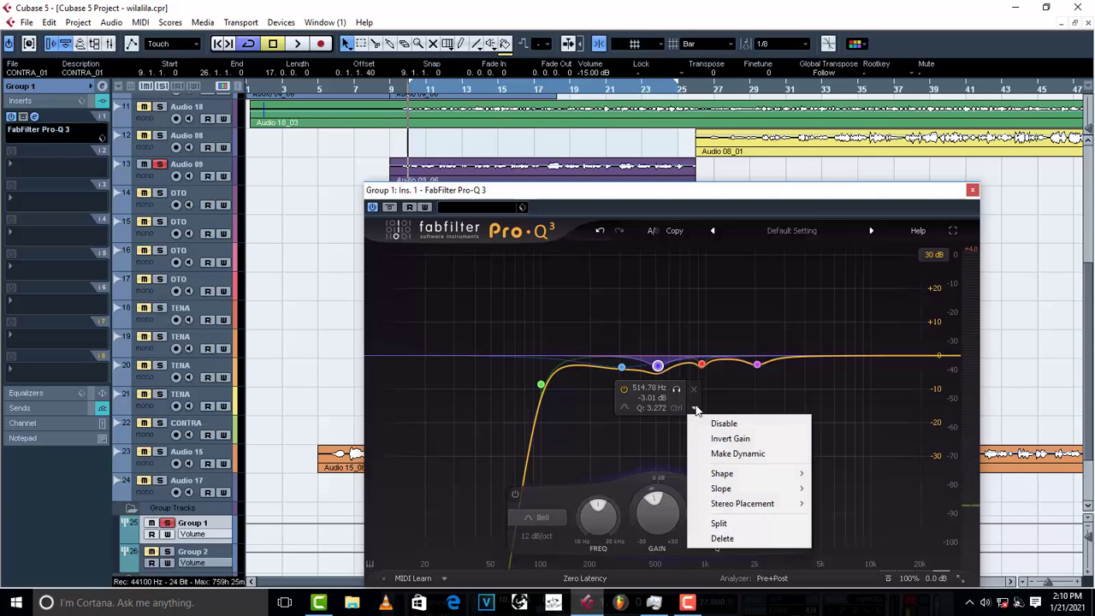
{"action": "left_click", "coordinate": [735, 455]}
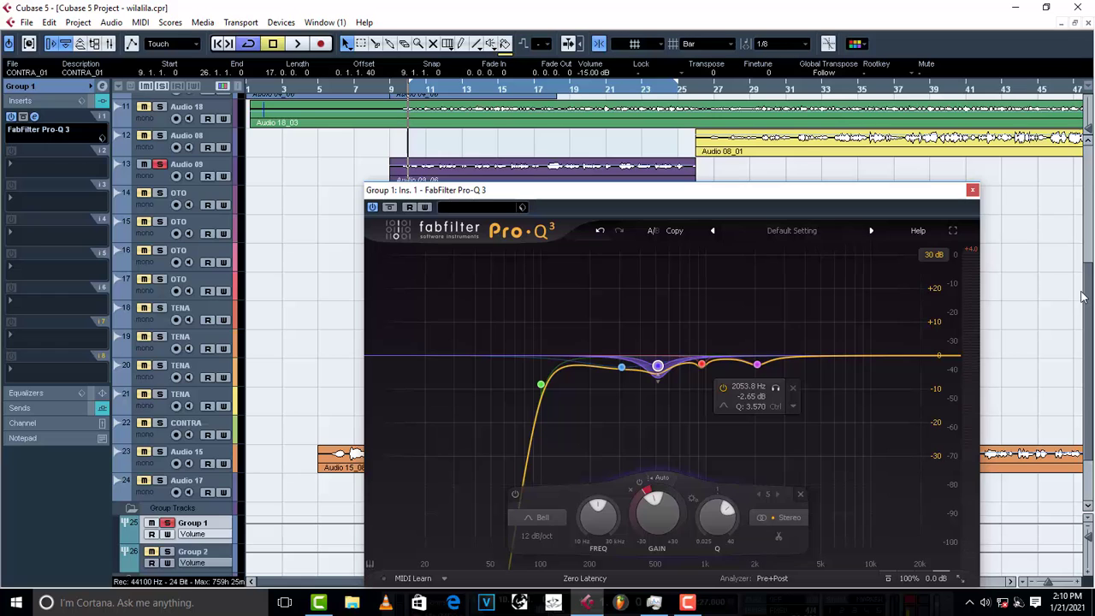
{"action": "key", "text": "space"}
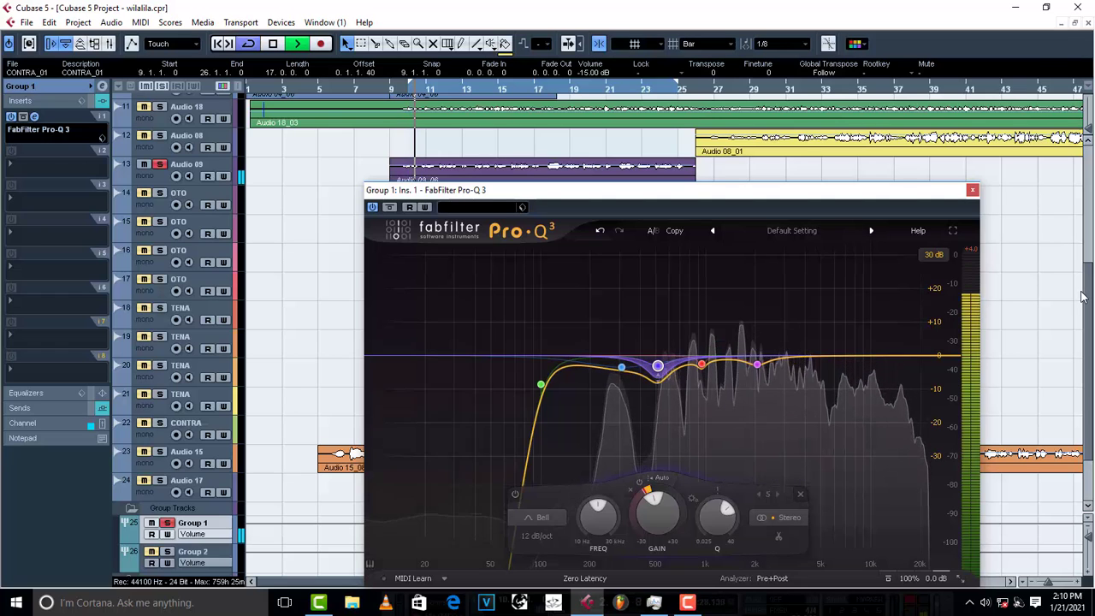
{"action": "key", "text": "space"}
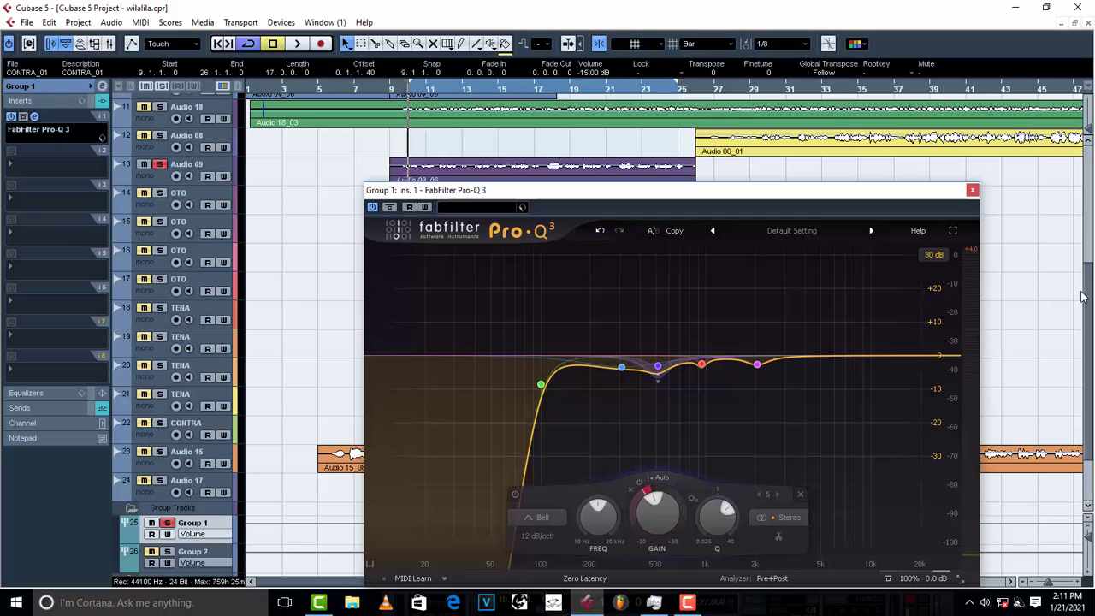
Move the low cut slightly lower and deepen the 948 Hz band to about -3.47 dB during playback.
{"action": "key", "text": "space"}
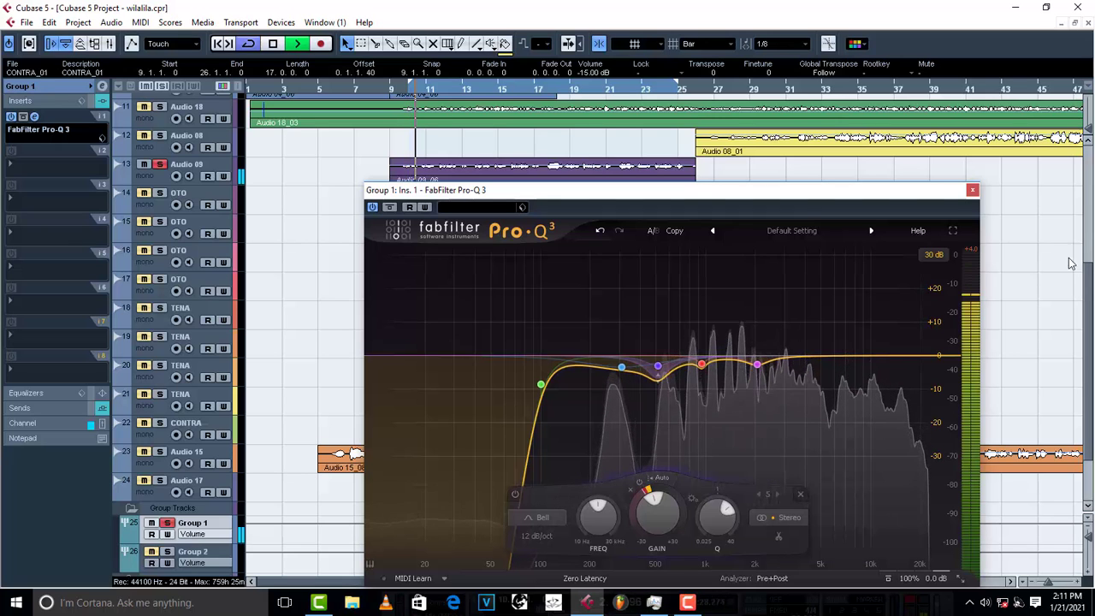
{"action": "mouse_move", "coordinate": [507, 384]}
{"action": "left_click_drag", "start_coordinate": [541, 384], "coordinate": [538, 385]}
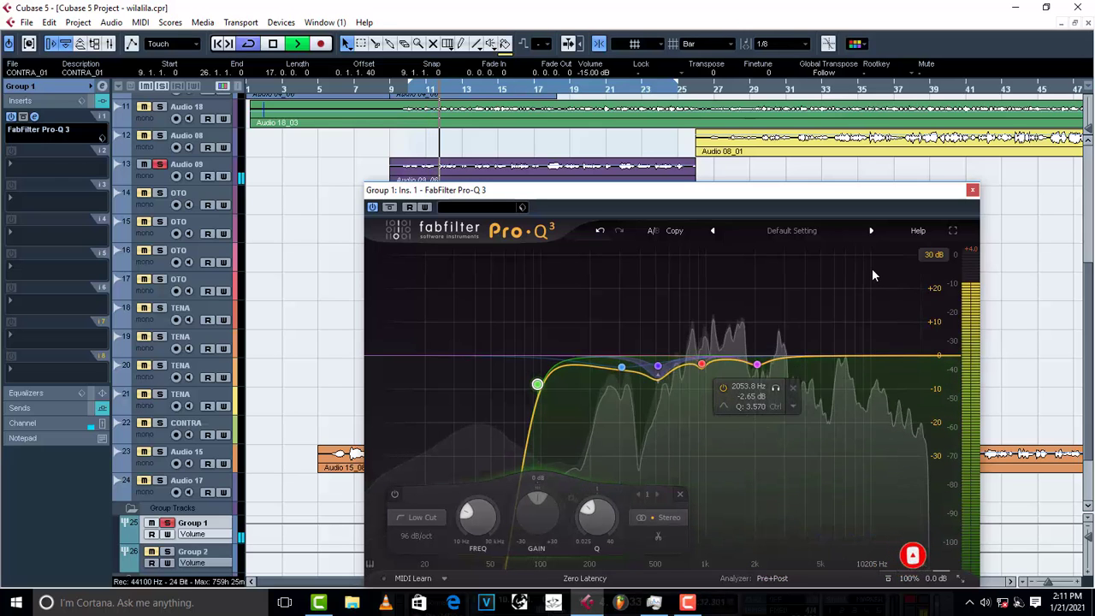
{"action": "left_click", "coordinate": [702, 367]}
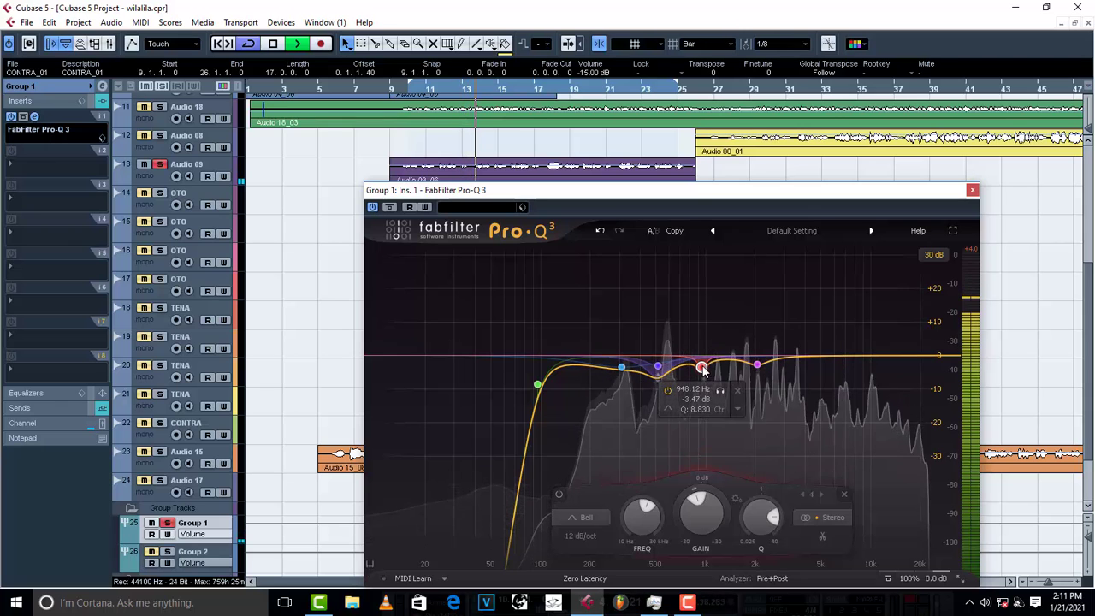
{"action": "key", "text": "space"}
Lower the low cut to about 75.6 Hz with a Q of about 0.152, auditioning the vocal between adjustments.
{"action": "left_click_drag", "start_coordinate": [537, 384], "coordinate": [533, 413]}
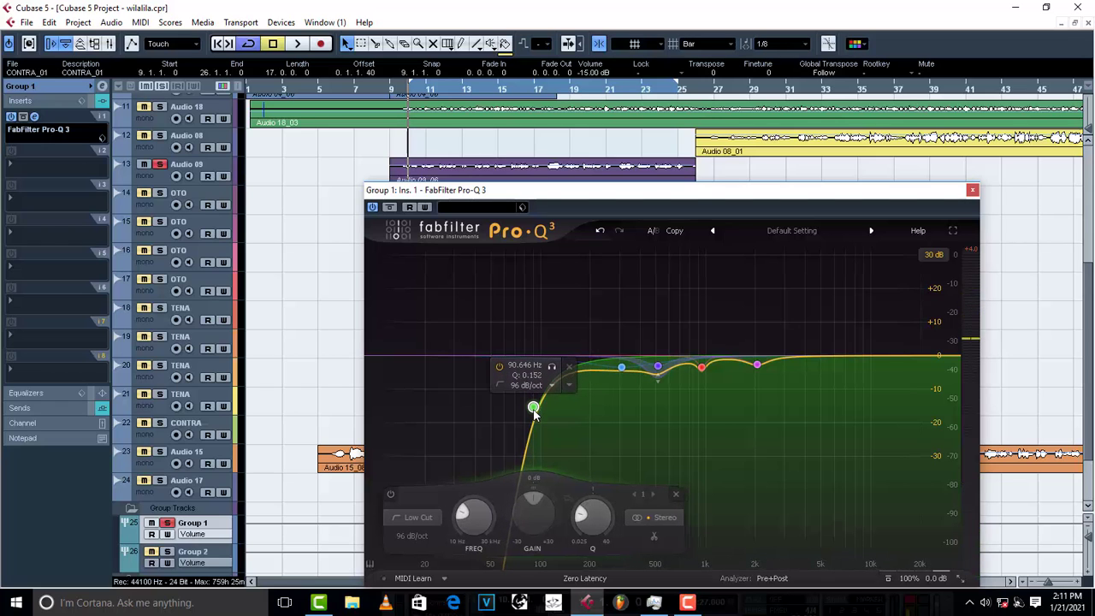
{"action": "key", "text": "space"}
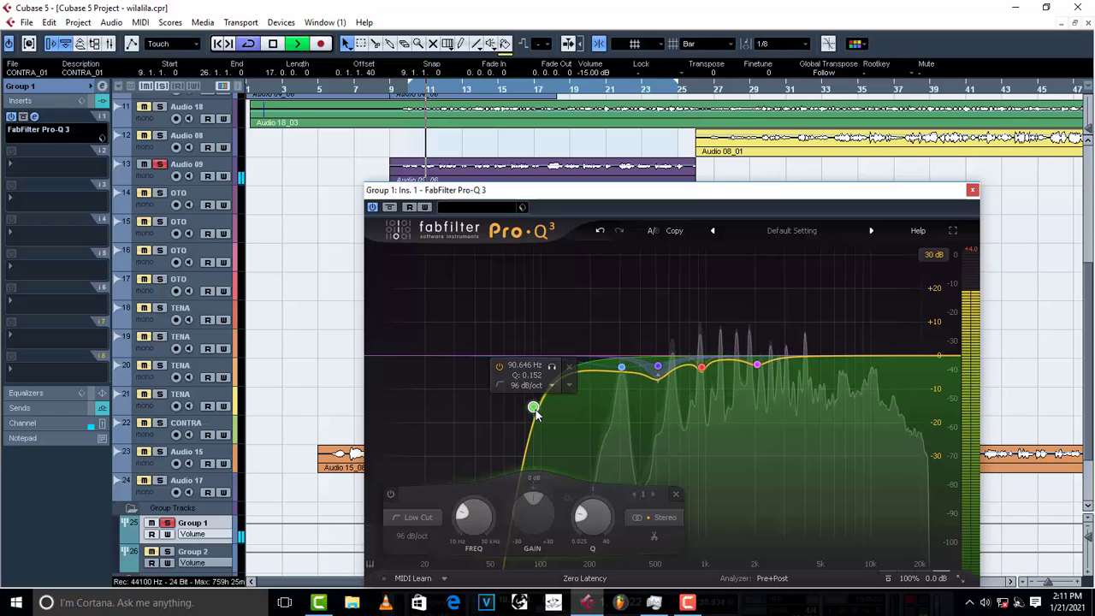
{"action": "key", "text": "space"}
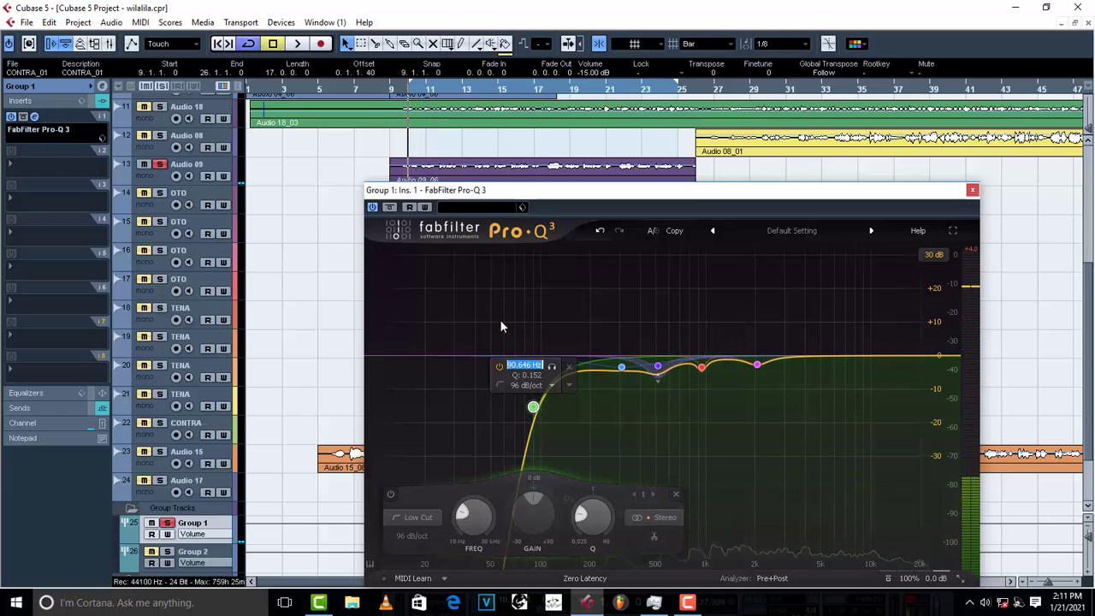
{"action": "left_click_drag", "start_coordinate": [535, 410], "coordinate": [525, 412]}
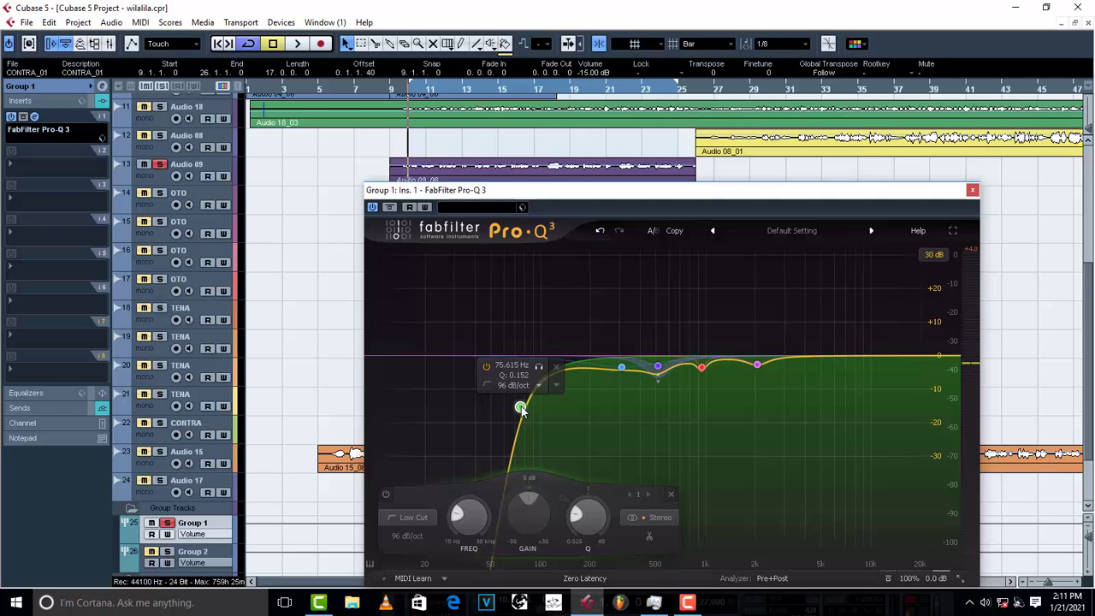
{"action": "key", "text": "space"}
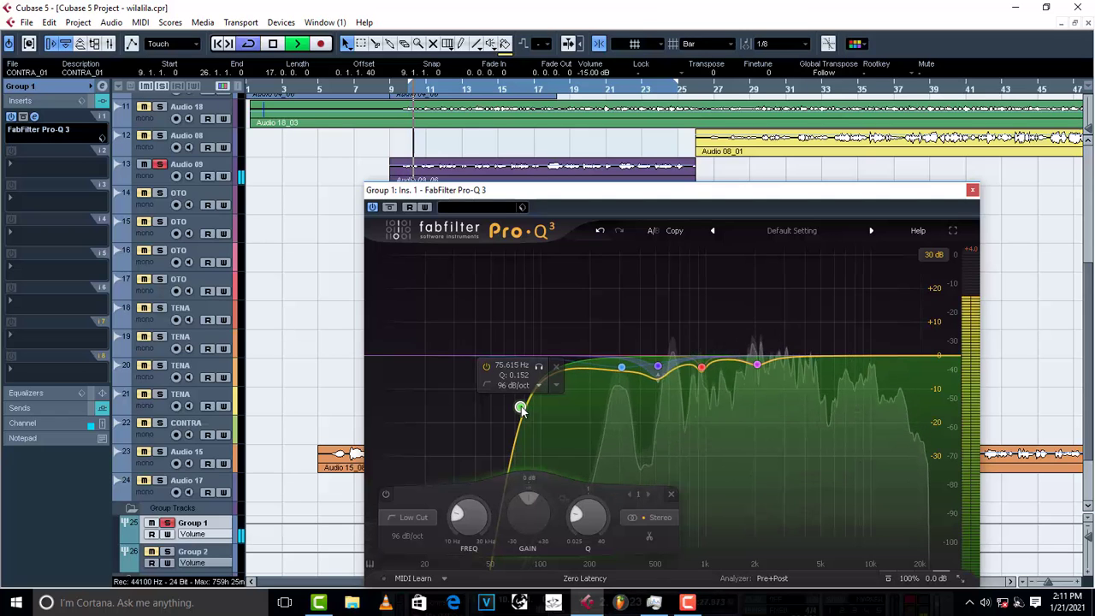
{"action": "key", "text": "space"}
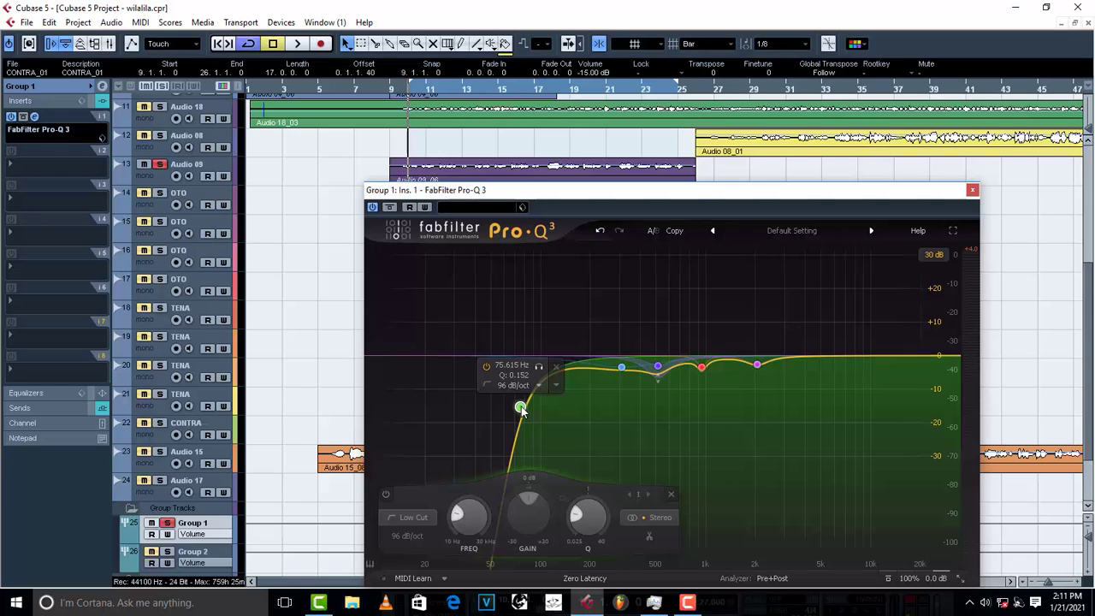
Audition the adjusted EQ on Group 1, toggling Pro-Q 3's activation to compare the sound.
{"action": "key", "text": "space"}
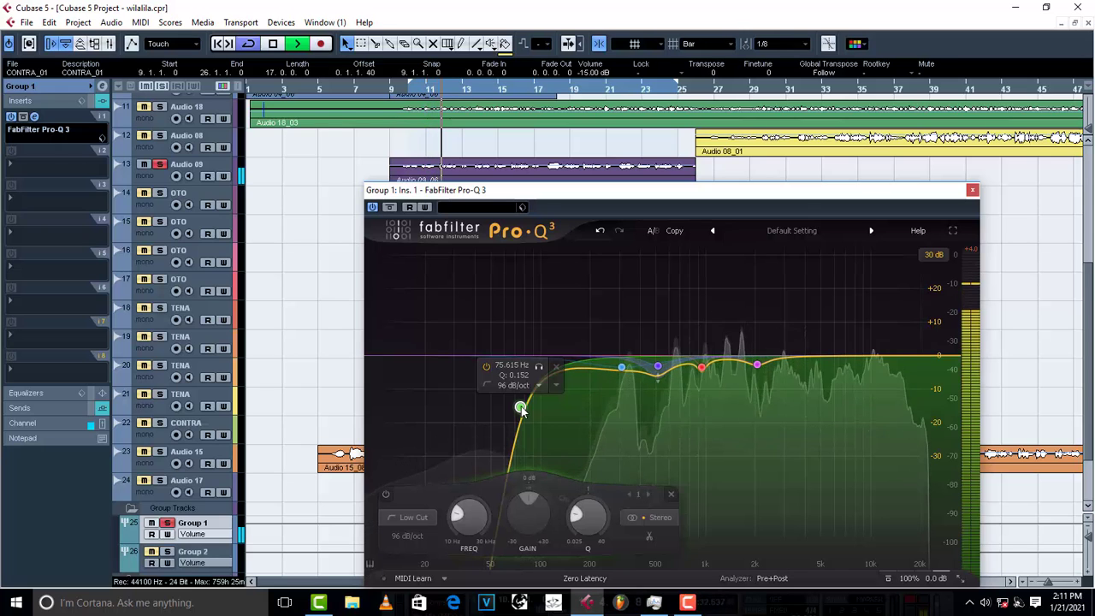
{"action": "key", "text": "space"}
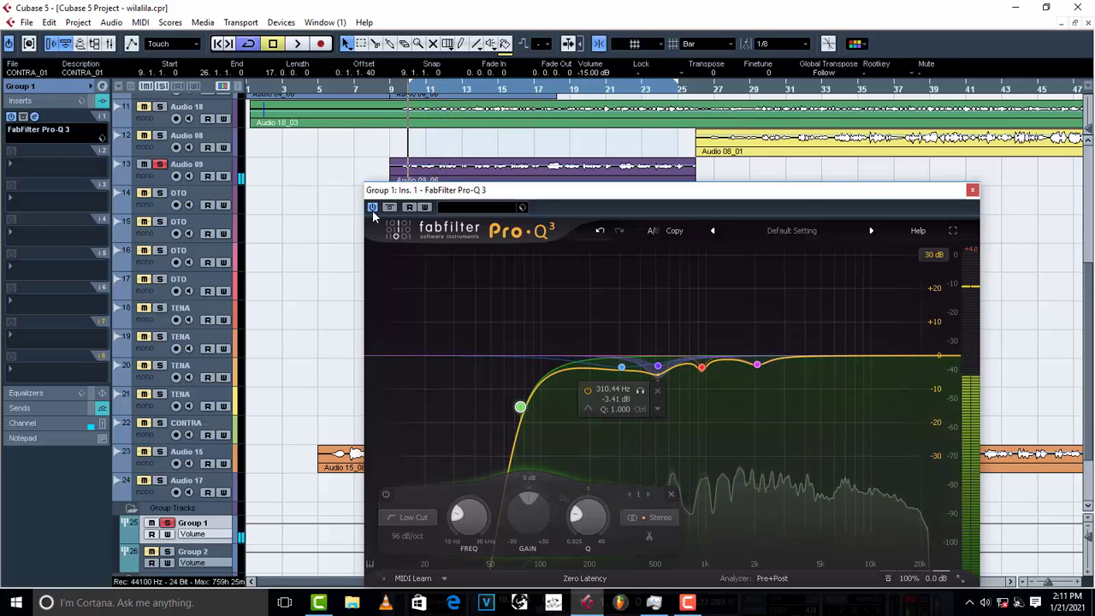
{"action": "left_click", "coordinate": [372, 208]}
{"action": "key", "text": "space"}
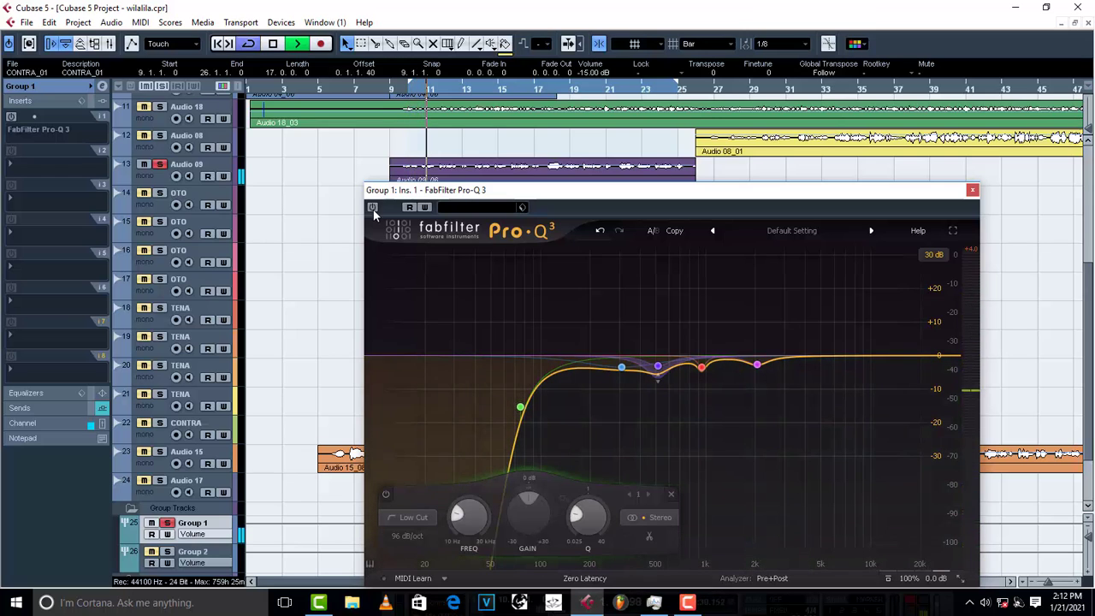
{"action": "key", "text": "space"}
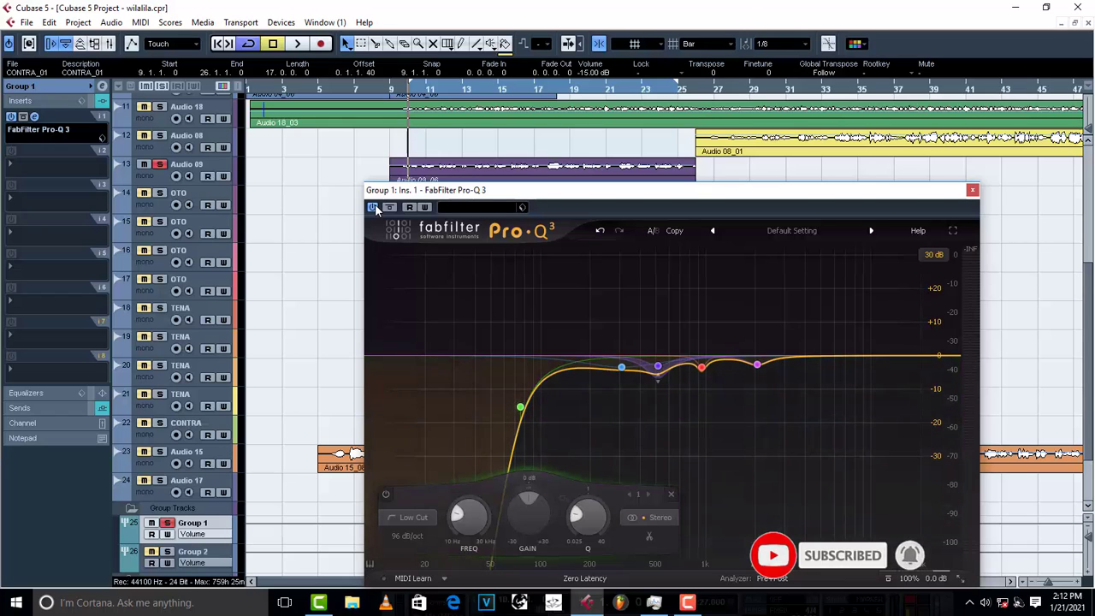
{"action": "key", "text": "space"}
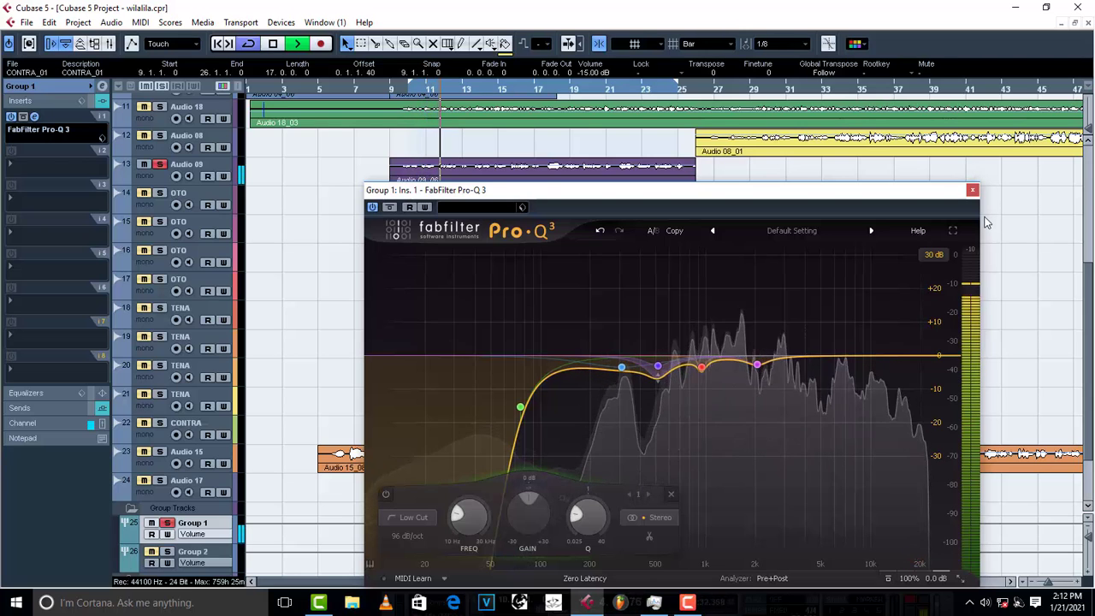
{"action": "key", "text": "space"}
Save Group 1's Pro-Q 3 settings as a preset named "backings" and close the plug-in window.
{"action": "left_click", "coordinate": [522, 207]}
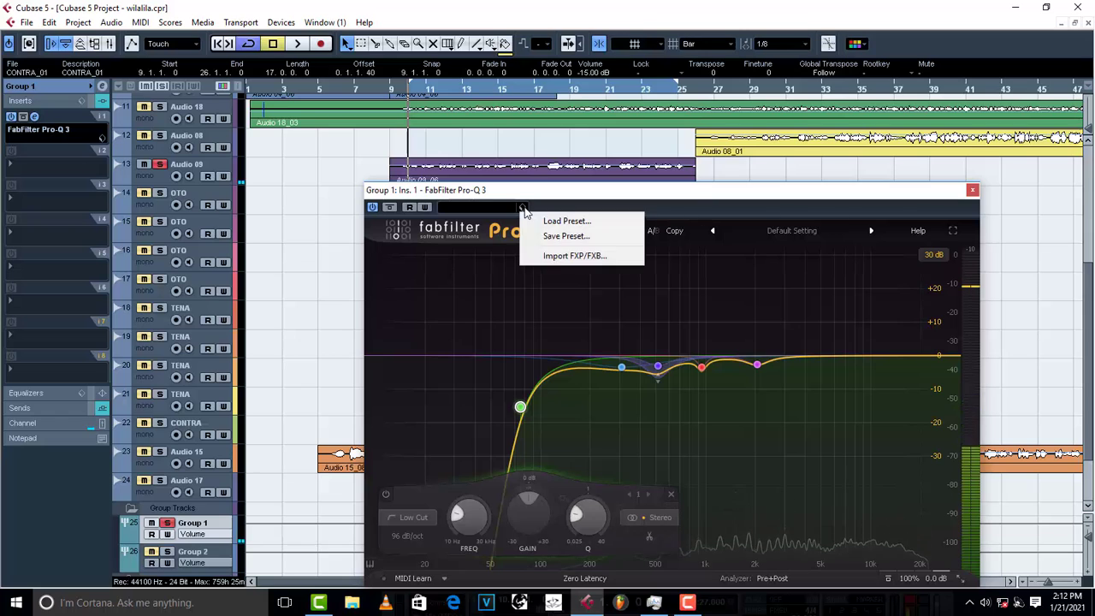
{"action": "left_click", "coordinate": [560, 236]}
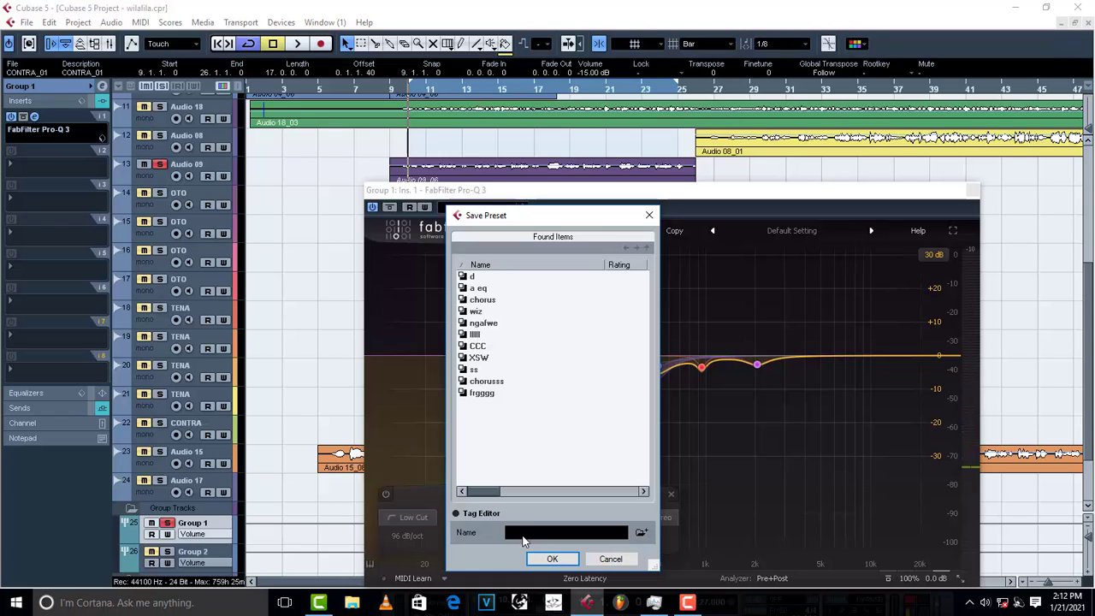
{"action": "type", "text": "backings"}
{"action": "left_click", "coordinate": [552, 559]}
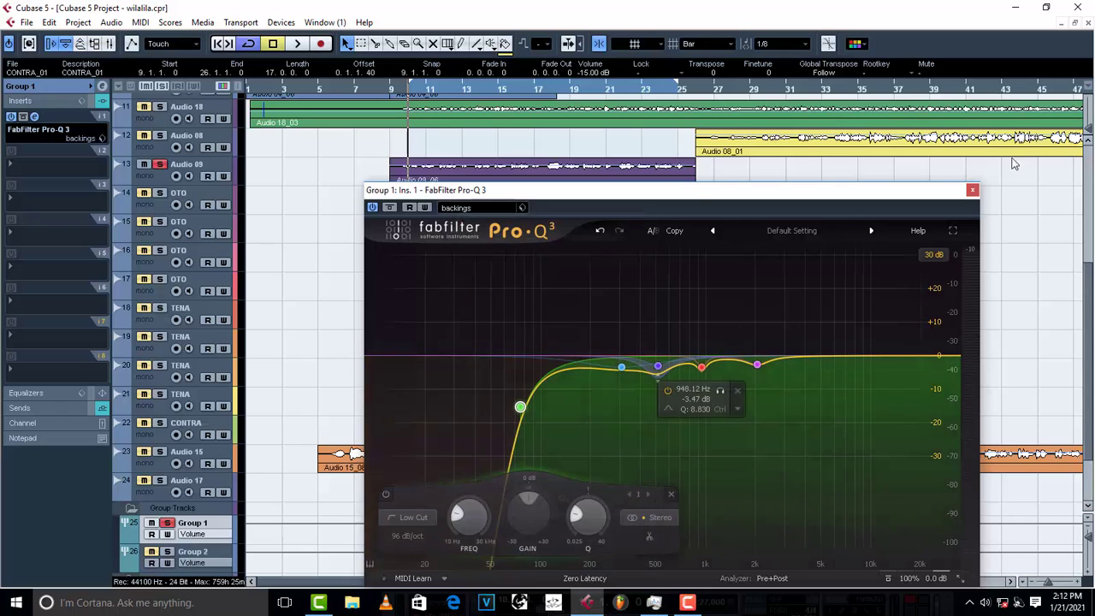
{"action": "key", "text": "Escape"}
Insert FabFilter Pro-Q 3 in the first insert slot of Group 2.
{"action": "scroll", "coordinate": [569, 299], "scroll_direction": "down", "scroll_amount": 3}
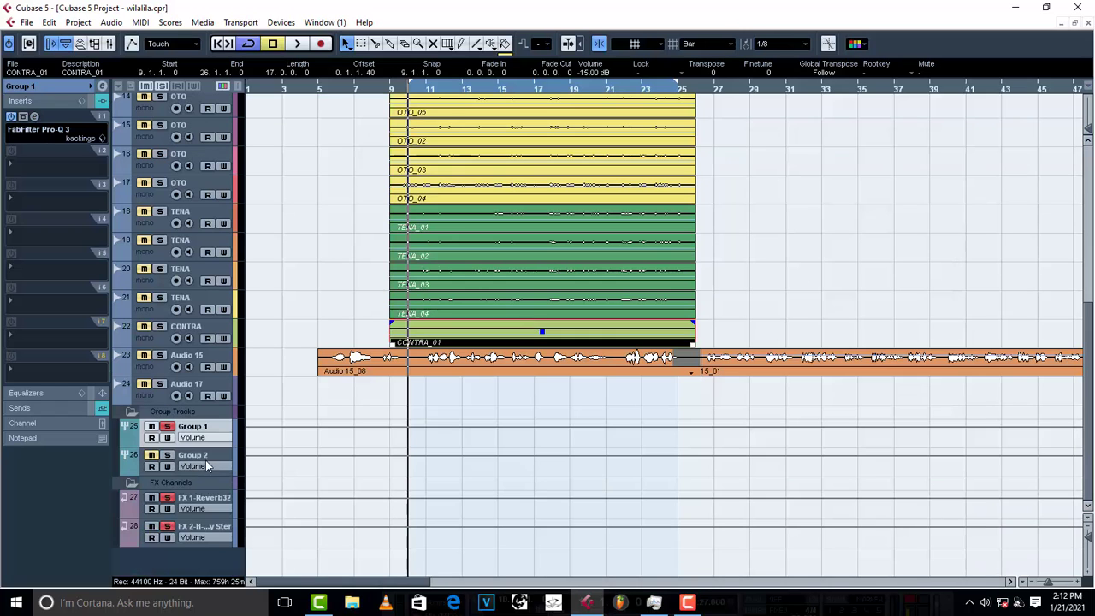
{"action": "left_click", "coordinate": [206, 462]}
{"action": "left_click", "coordinate": [22, 136]}
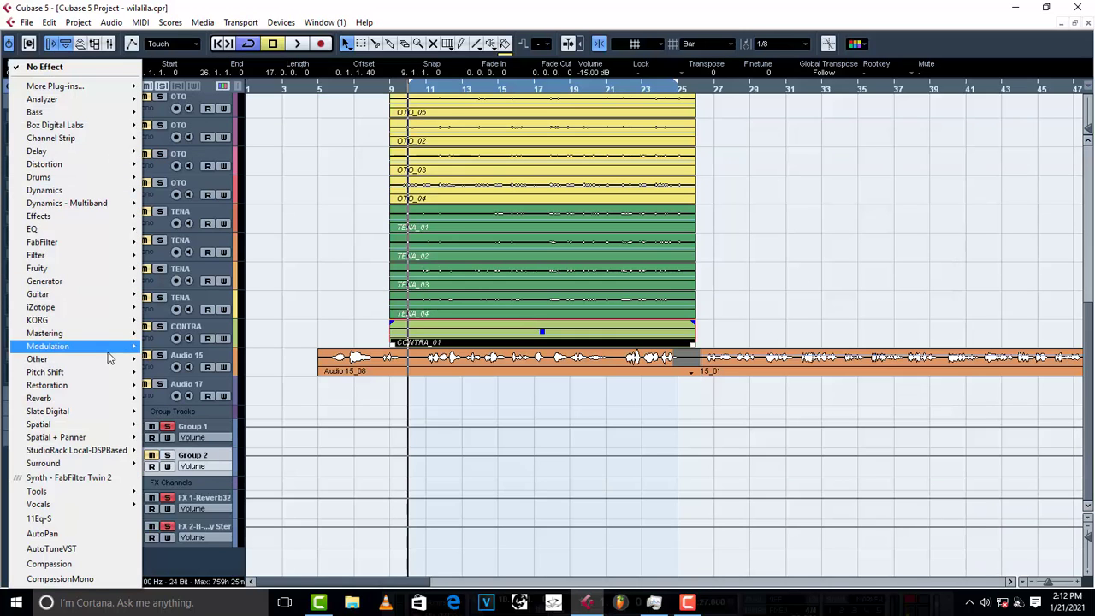
{"action": "mouse_move", "coordinate": [80, 242]}
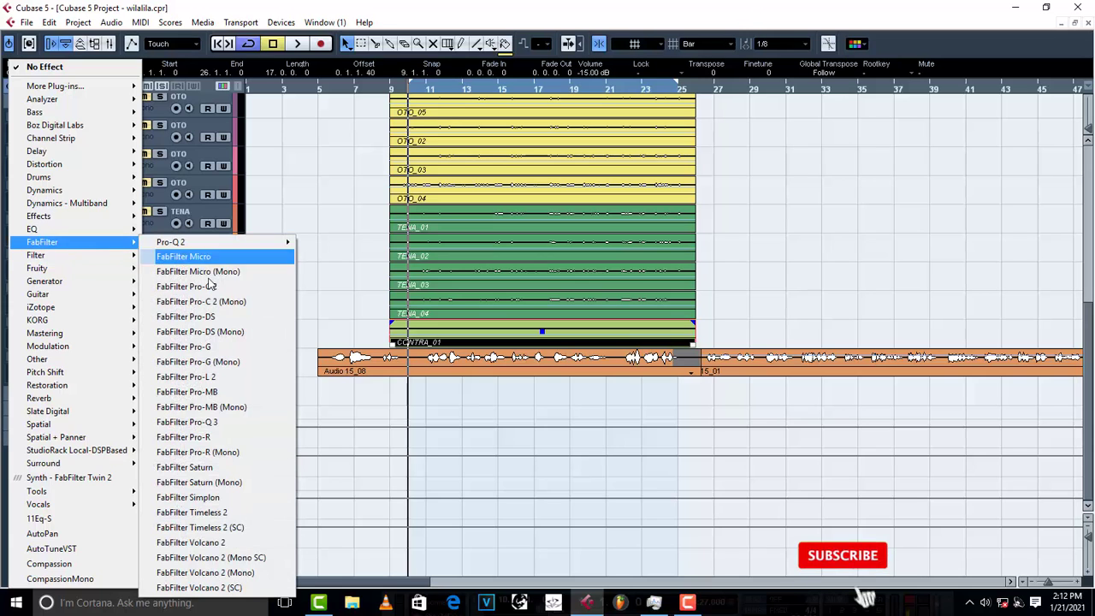
{"action": "left_click", "coordinate": [188, 422]}
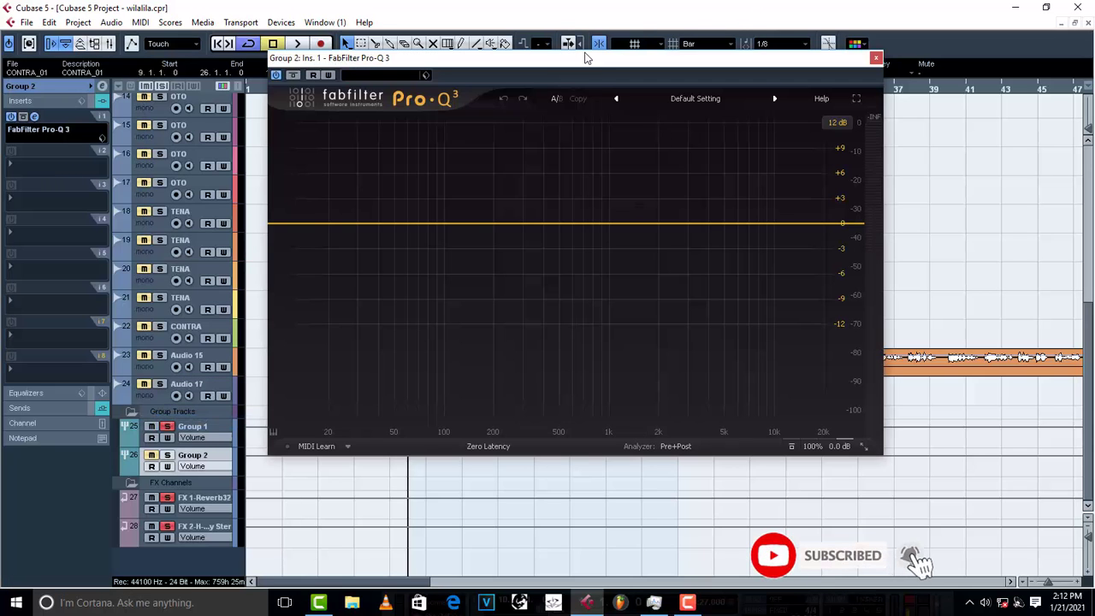
Load the "backings" preset into Group 2's Pro-Q 3 and close the plug-in window.
{"action": "left_click", "coordinate": [426, 75]}
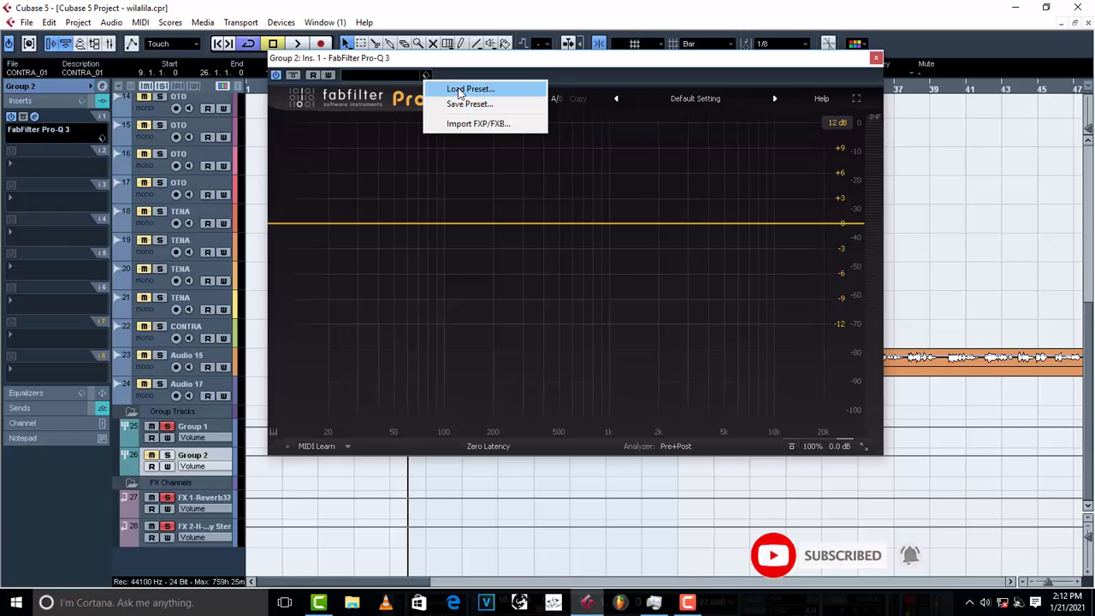
{"action": "left_click", "coordinate": [461, 91]}
{"action": "double_click", "coordinate": [499, 387]}
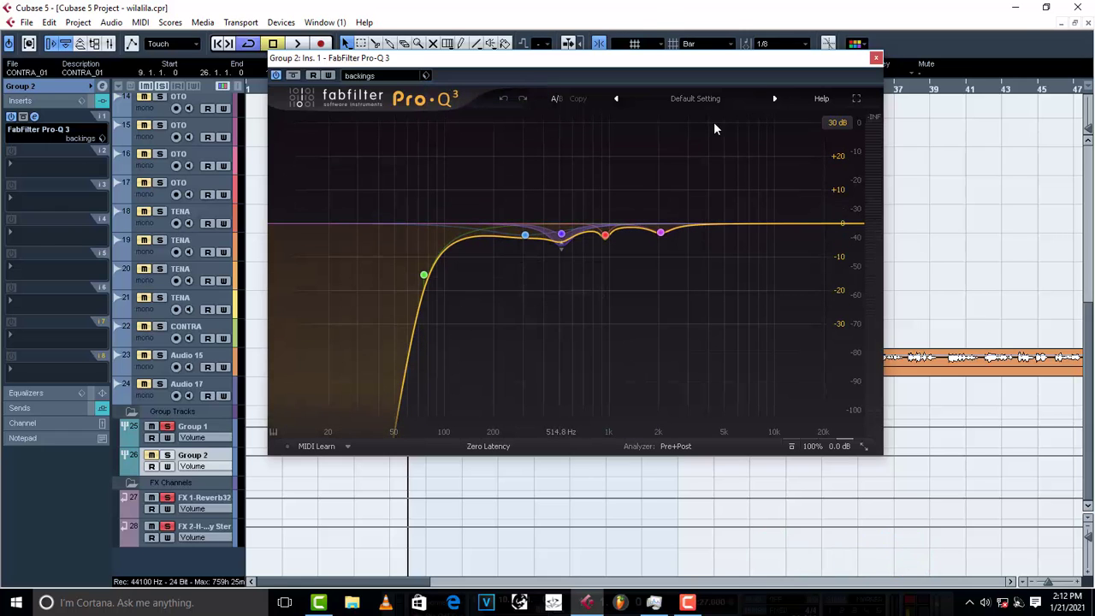
{"action": "left_click", "coordinate": [877, 57]}
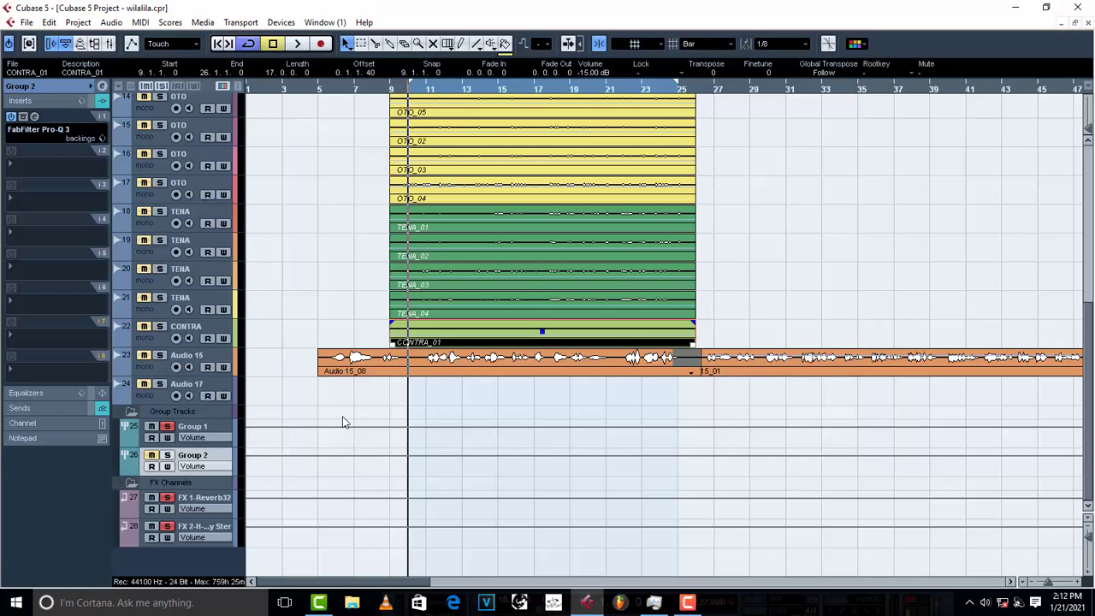
Turn off the solo on Group 1 and audition the backing vocals through both groups.
{"action": "left_click", "coordinate": [167, 427]}
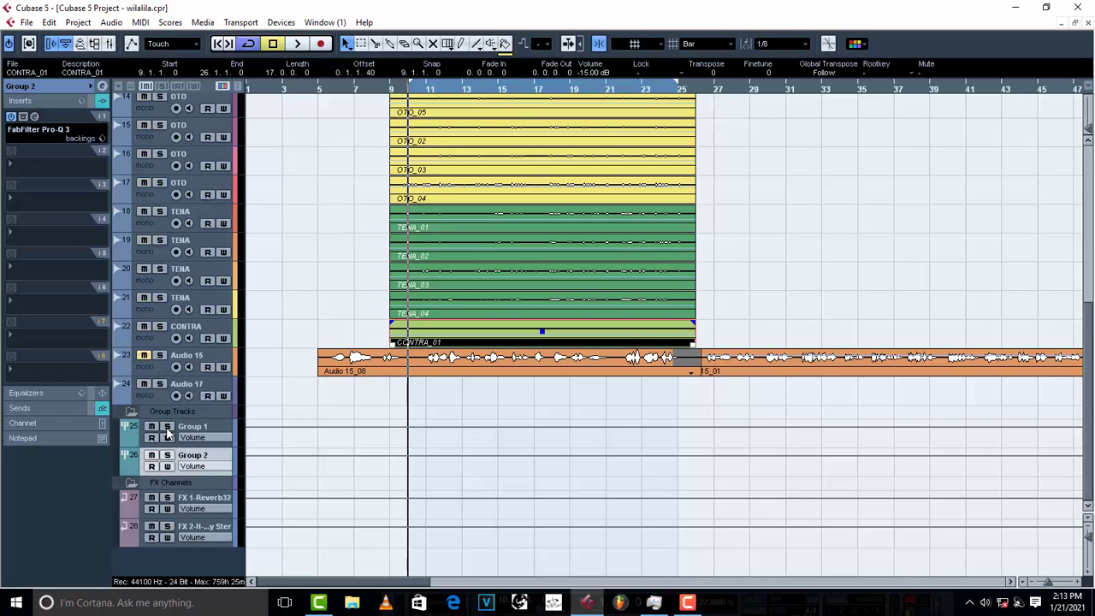
{"action": "key", "text": "space"}
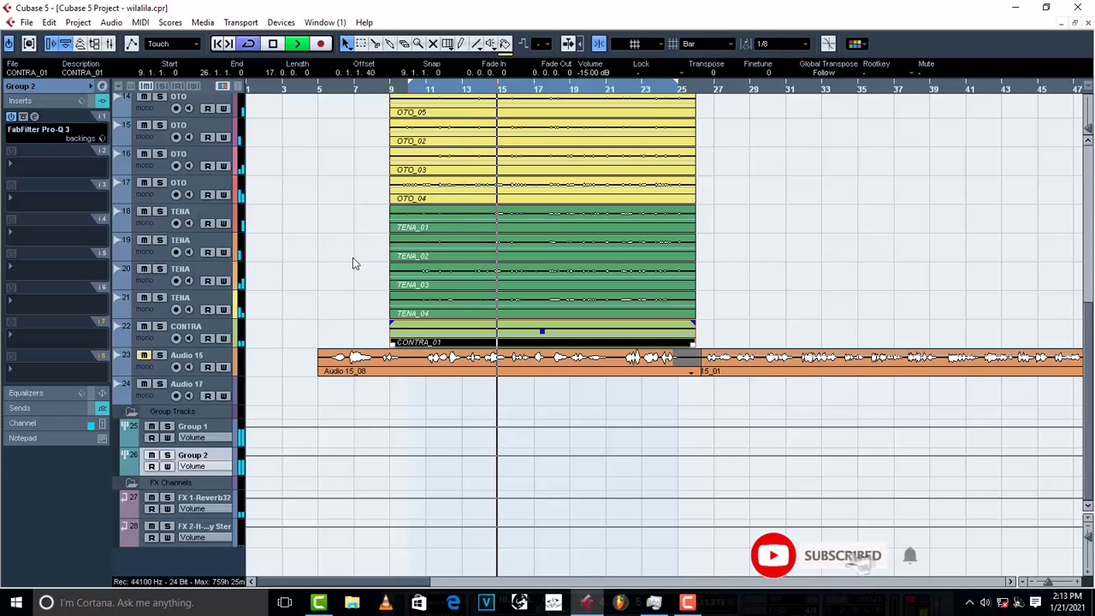
{"action": "key", "text": "space"}
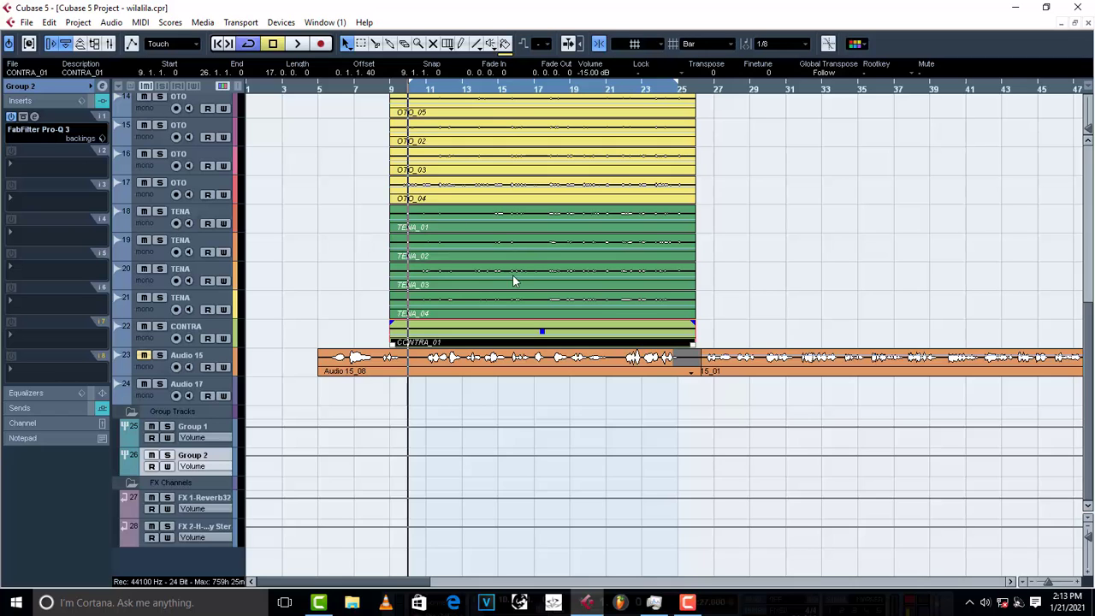
Insert the RCompressor Stereo plug-in in the second insert slot of Group 1.
{"action": "scroll", "coordinate": [502, 324], "scroll_direction": "up", "scroll_amount": 4}
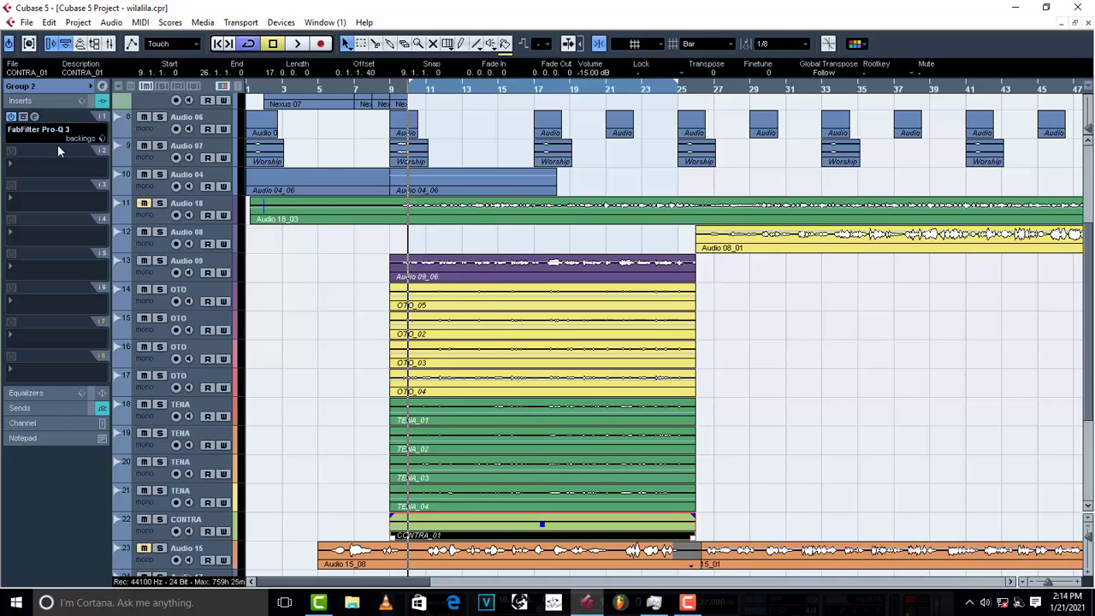
{"action": "left_click", "coordinate": [160, 260]}
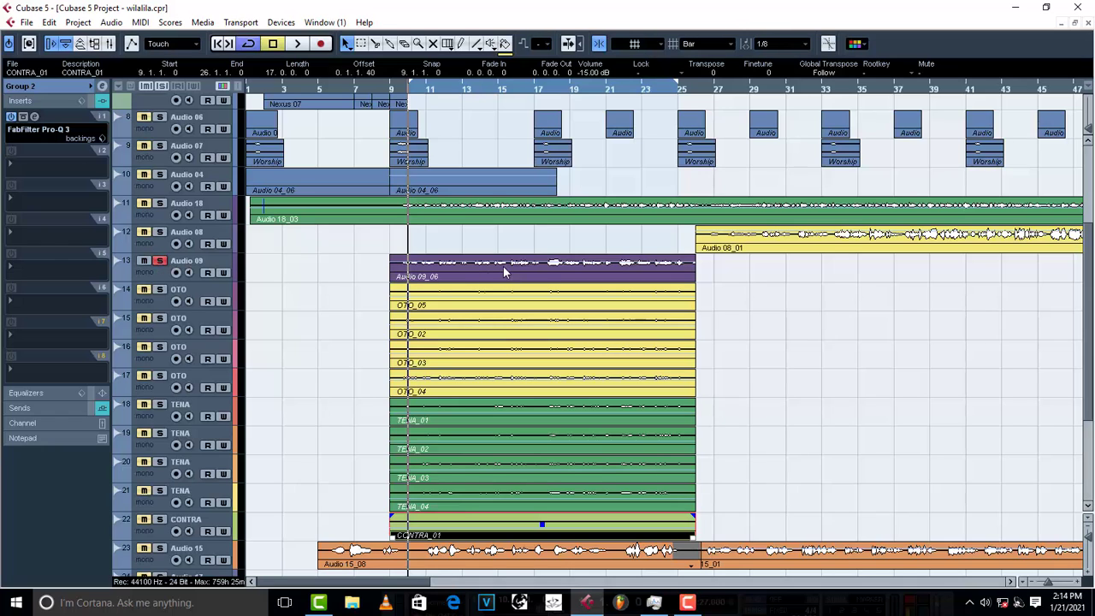
{"action": "left_click", "coordinate": [35, 171]}
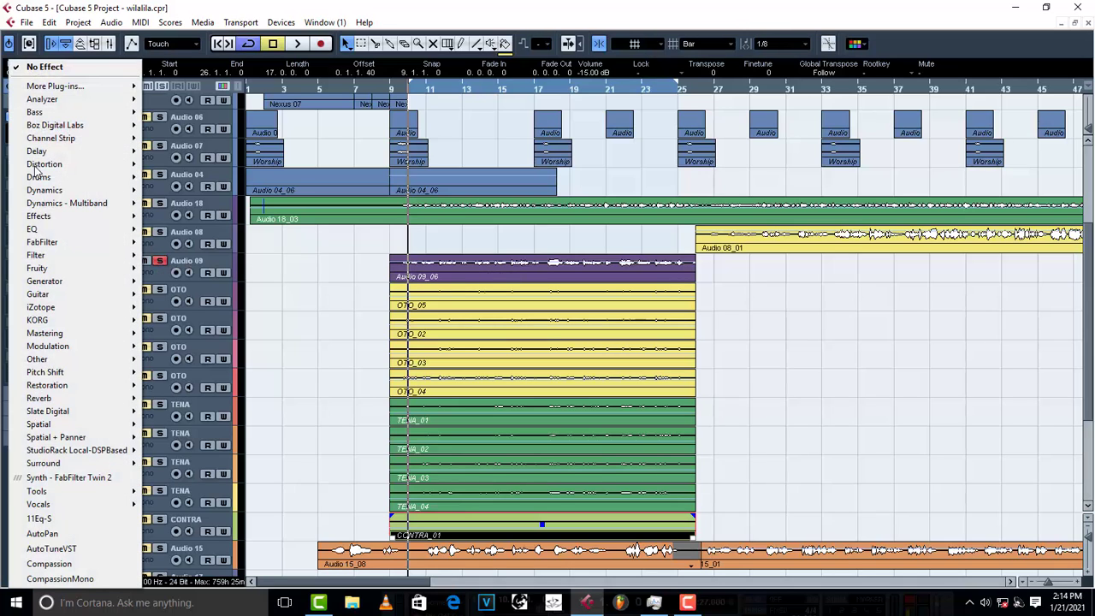
{"action": "mouse_move", "coordinate": [60, 191]}
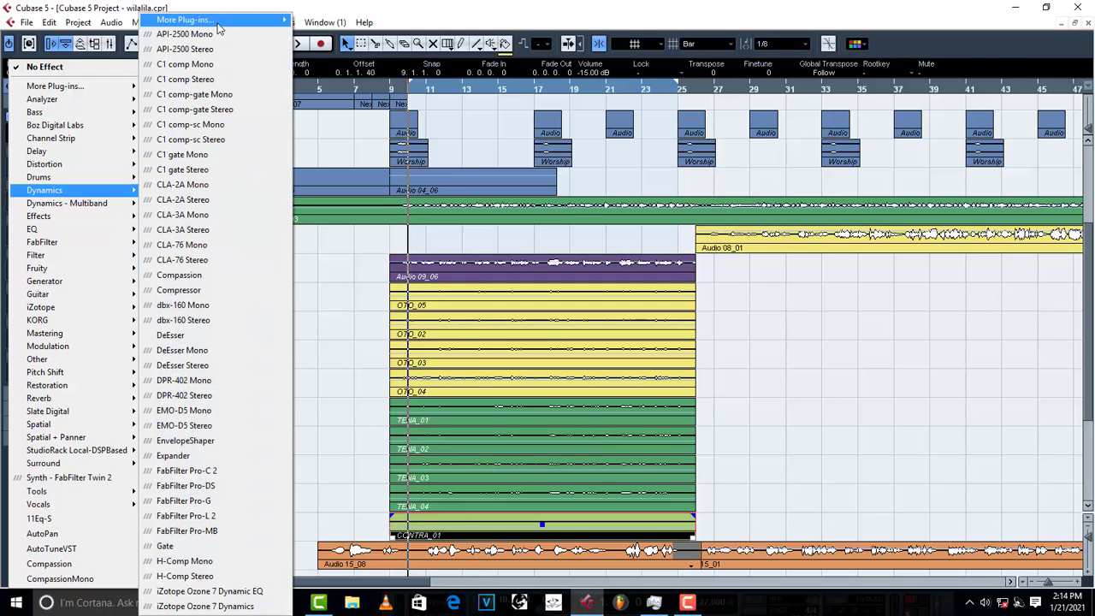
{"action": "mouse_move", "coordinate": [198, 19]}
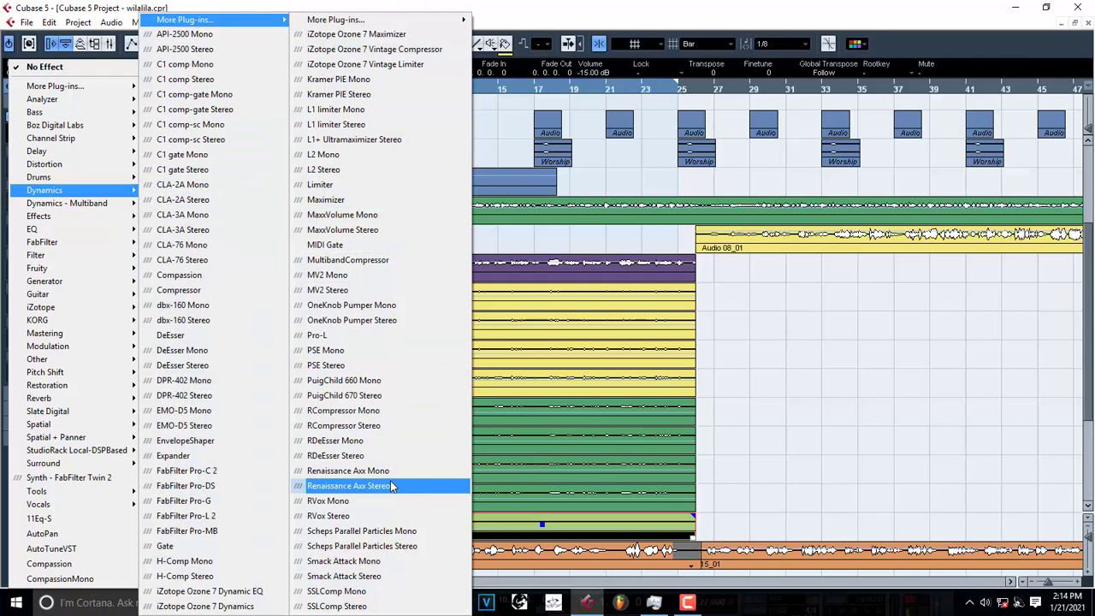
{"action": "left_click", "coordinate": [377, 426]}
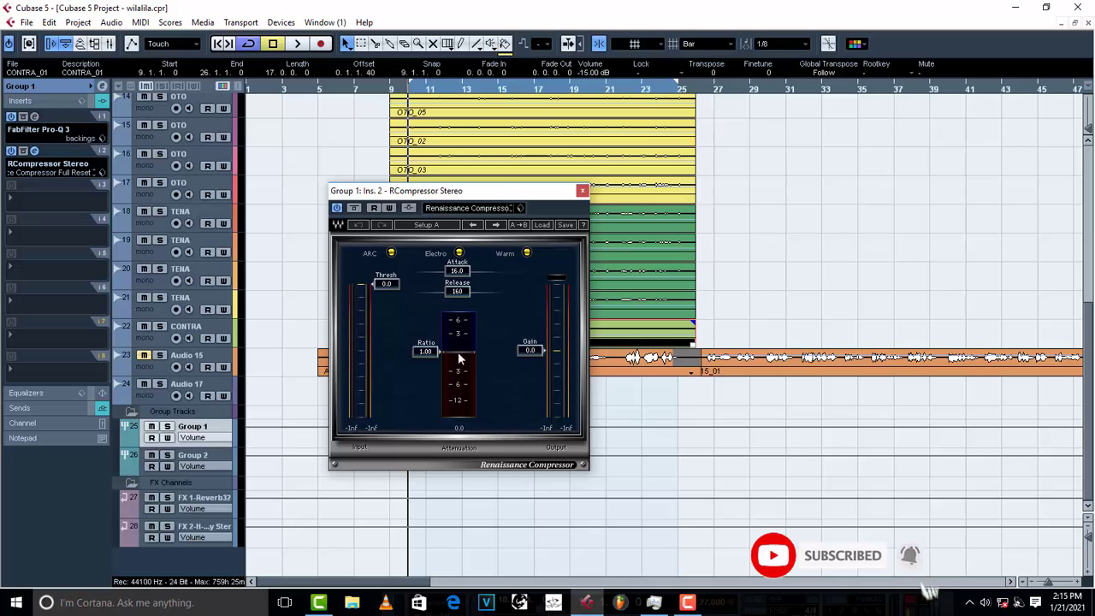
Set the RCompressor ratio on Group 1 to 3.01 and solo Audio 09 for playback.
{"action": "left_click_drag", "start_coordinate": [425, 351], "coordinate": [425, 369]}
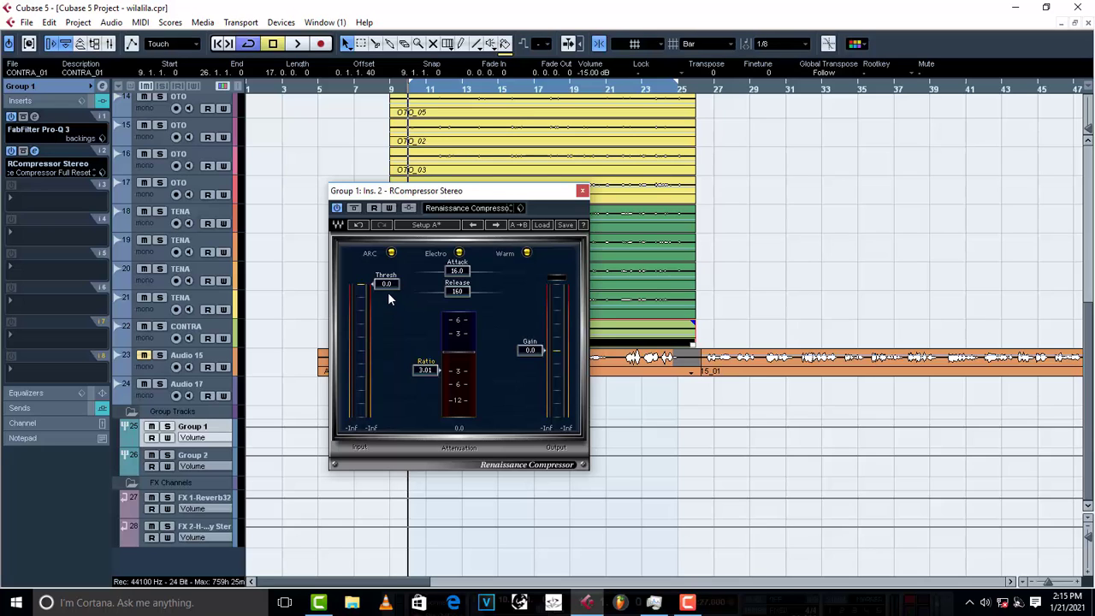
{"action": "key", "text": "space"}
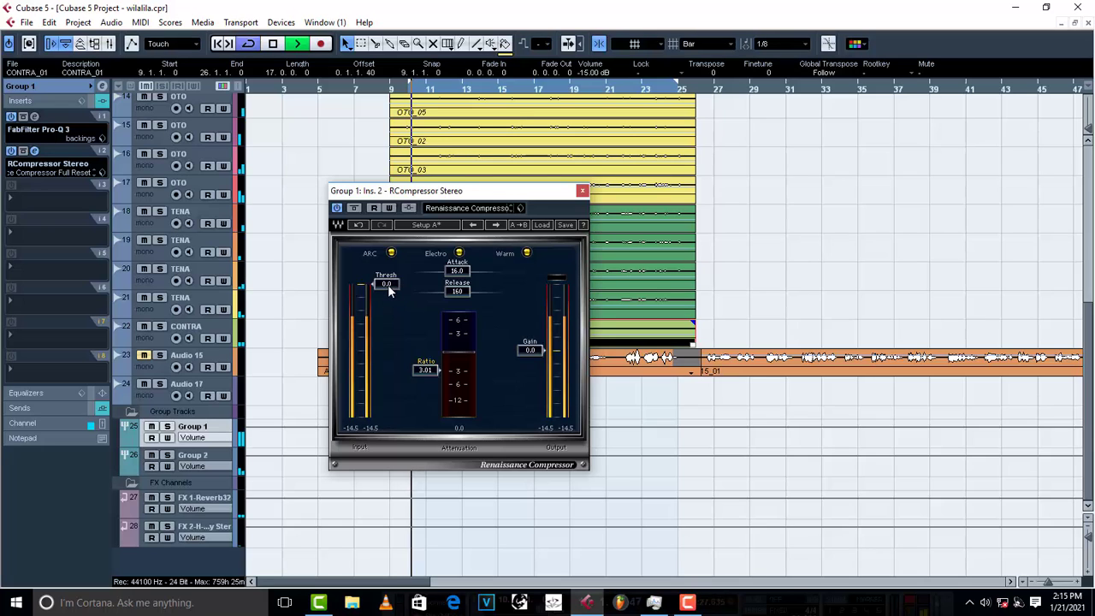
{"action": "scroll", "coordinate": [264, 242], "scroll_direction": "down", "scroll_amount": 5}
{"action": "scroll", "coordinate": [263, 242], "scroll_direction": "up", "scroll_amount": 8}
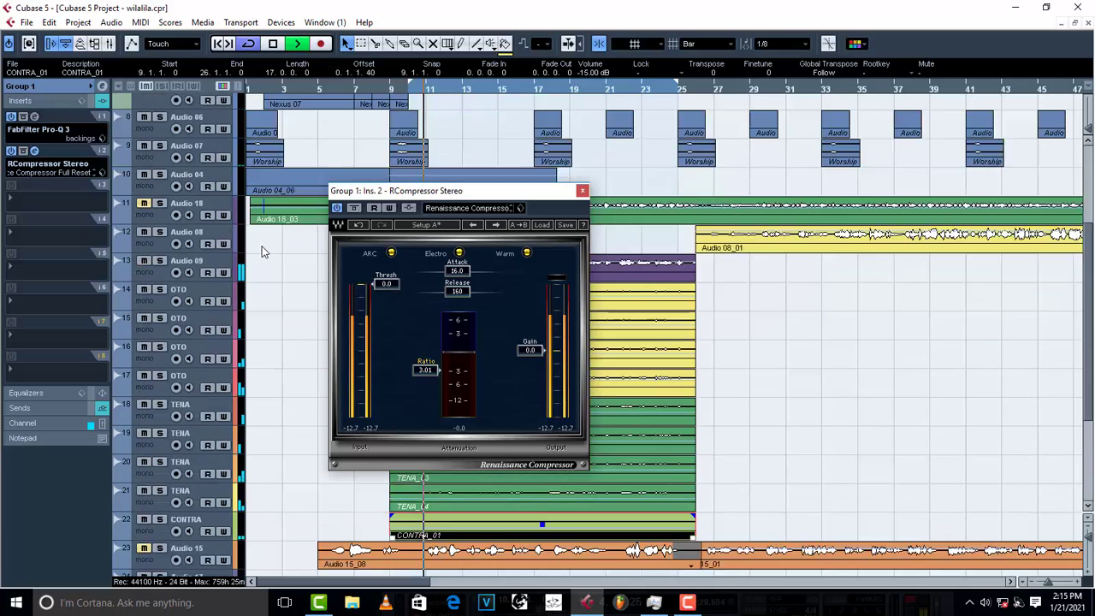
{"action": "scroll", "coordinate": [244, 209], "scroll_direction": "down", "scroll_amount": 3}
{"action": "key", "text": "space"}
{"action": "scroll", "coordinate": [243, 193], "scroll_direction": "up", "scroll_amount": 3}
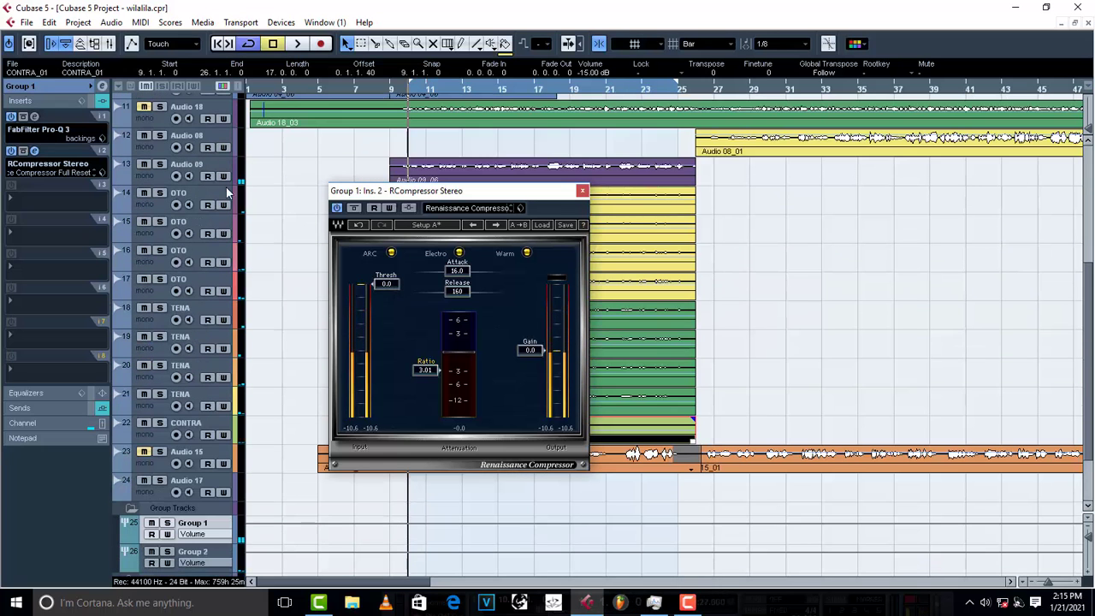
{"action": "left_click", "coordinate": [159, 163]}
{"action": "key", "text": "space"}
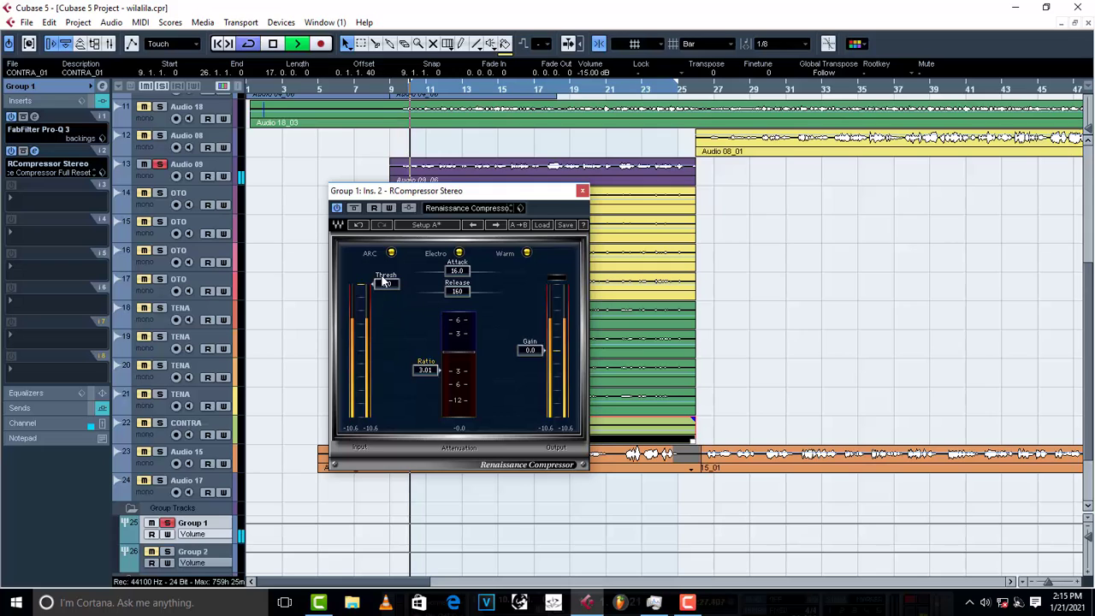
Lower the RCompressor threshold to -20.9 while auditioning the soloed Audio 09 track.
{"action": "left_click_drag", "start_coordinate": [386, 284], "coordinate": [386, 323]}
{"action": "key", "text": "space"}
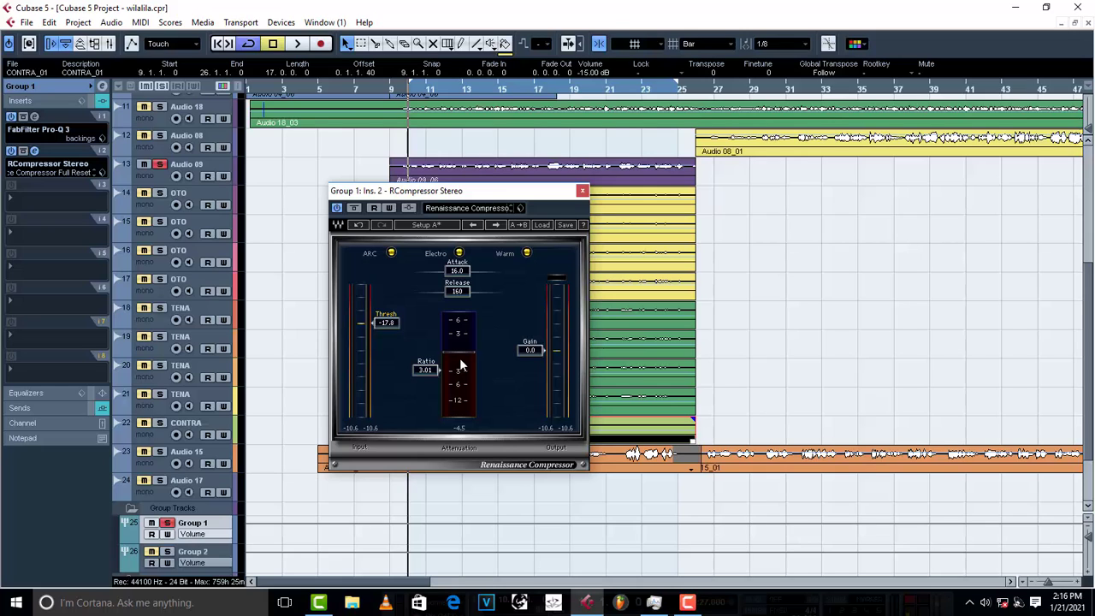
{"action": "key", "text": "space"}
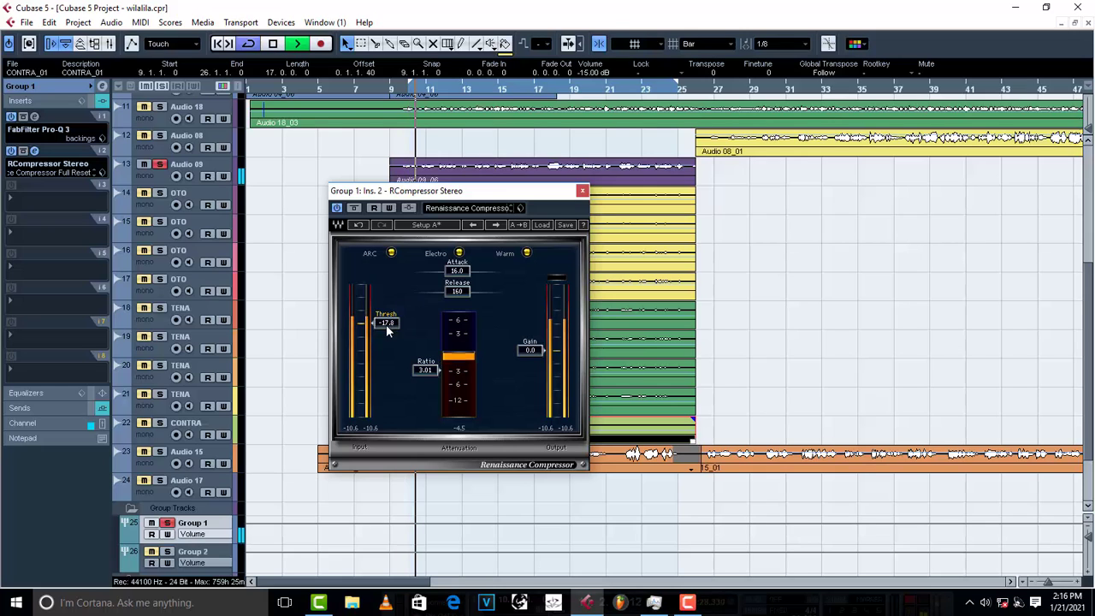
{"action": "left_click_drag", "start_coordinate": [386, 324], "coordinate": [386, 330]}
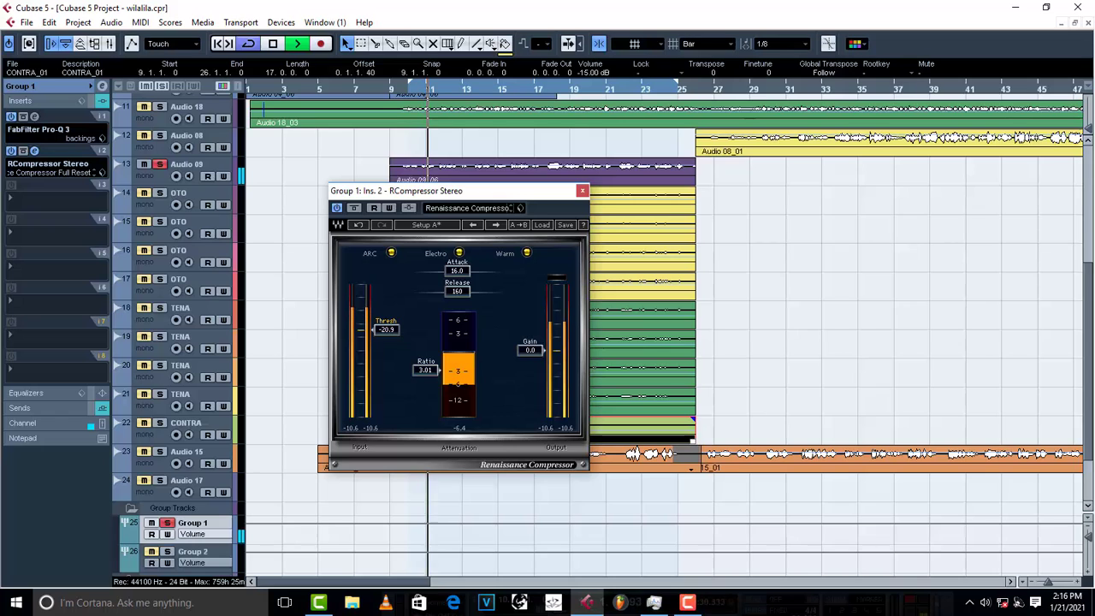
{"action": "key", "text": "space"}
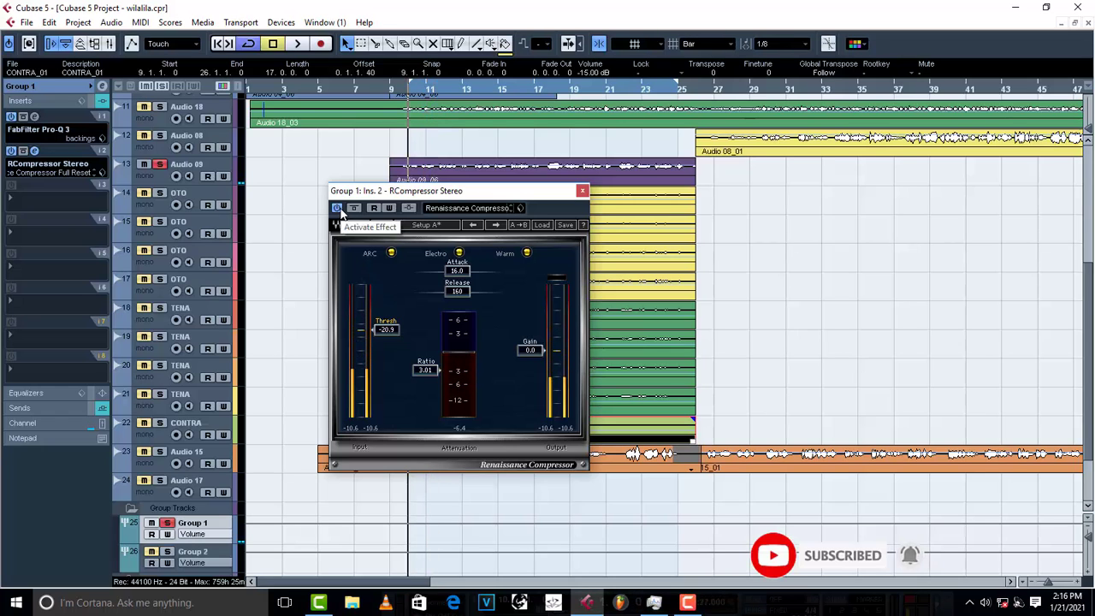
Compare the soloed Audio 09 with RCompressor deactivated and activated, leaving the effect active.
{"action": "left_click", "coordinate": [338, 207]}
{"action": "key", "text": "space"}
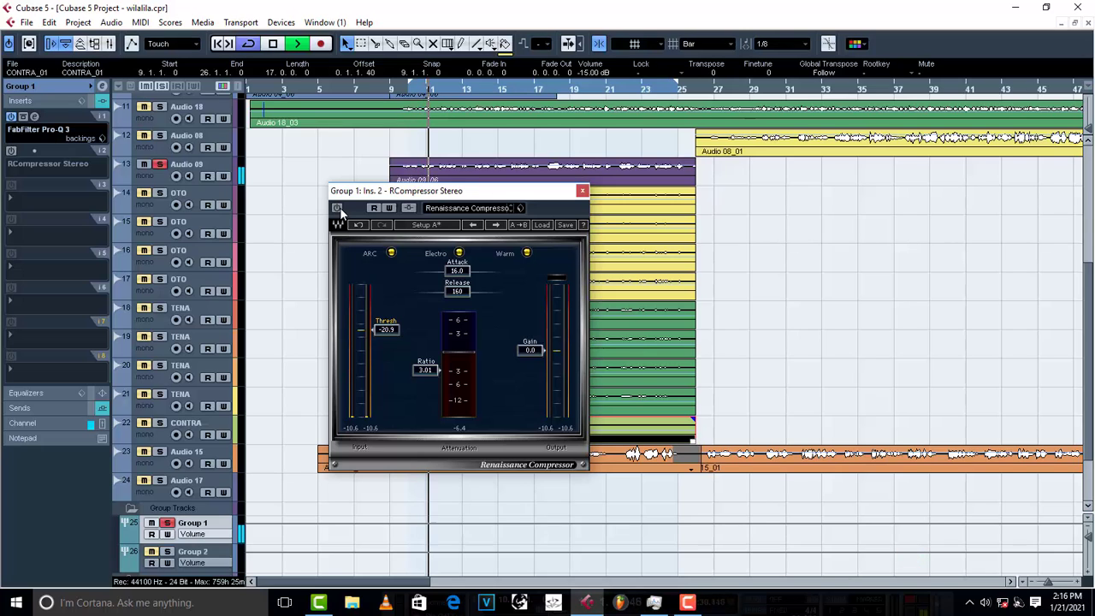
{"action": "key", "text": "space"}
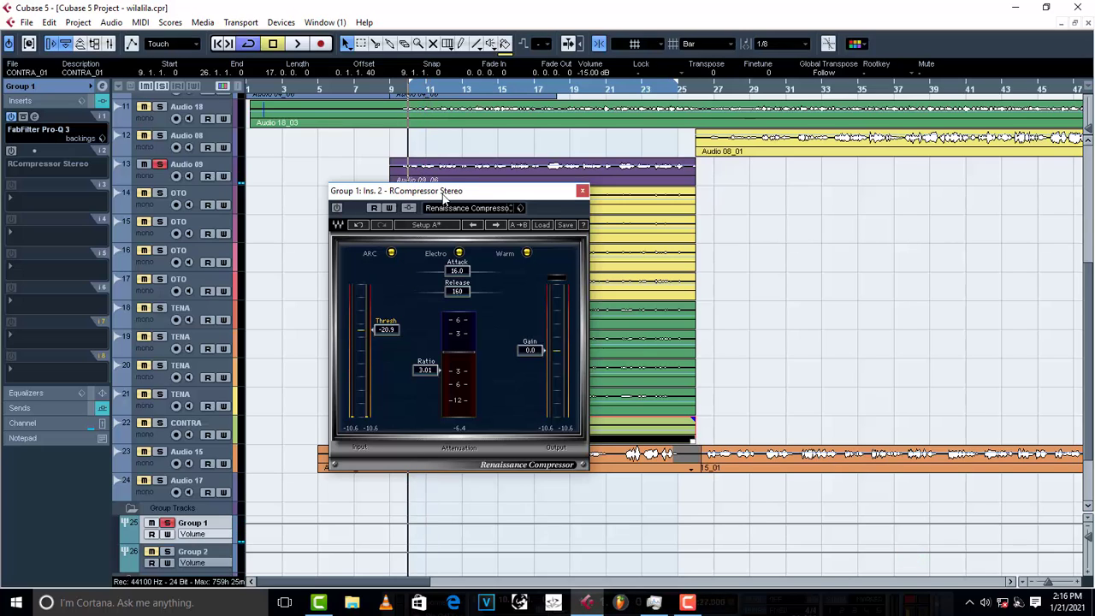
{"action": "left_click_drag", "start_coordinate": [443, 186], "coordinate": [490, 234]}
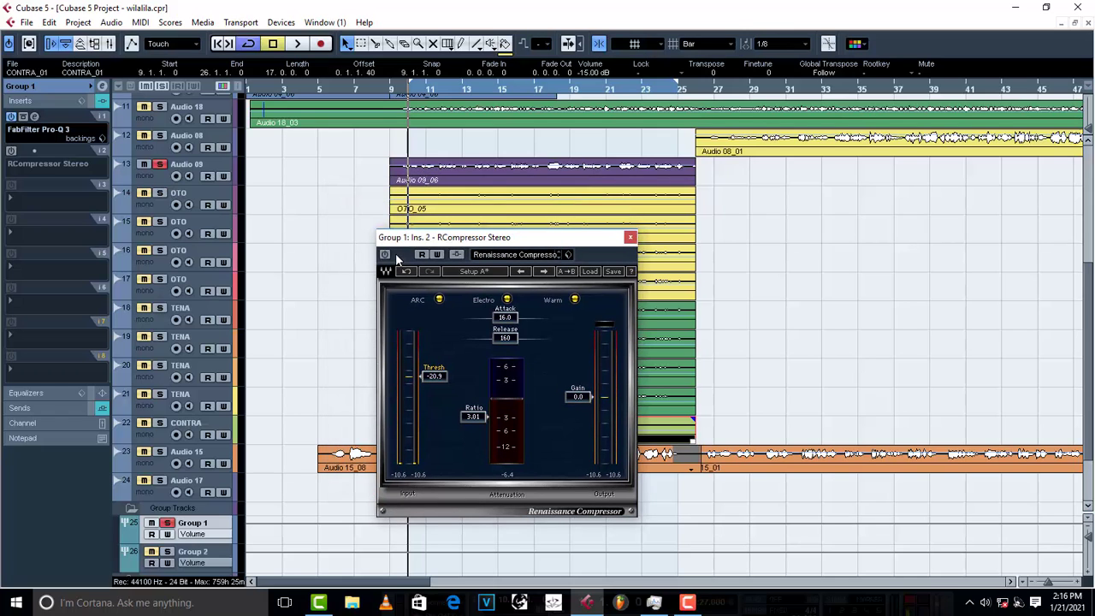
{"action": "key", "text": "space"}
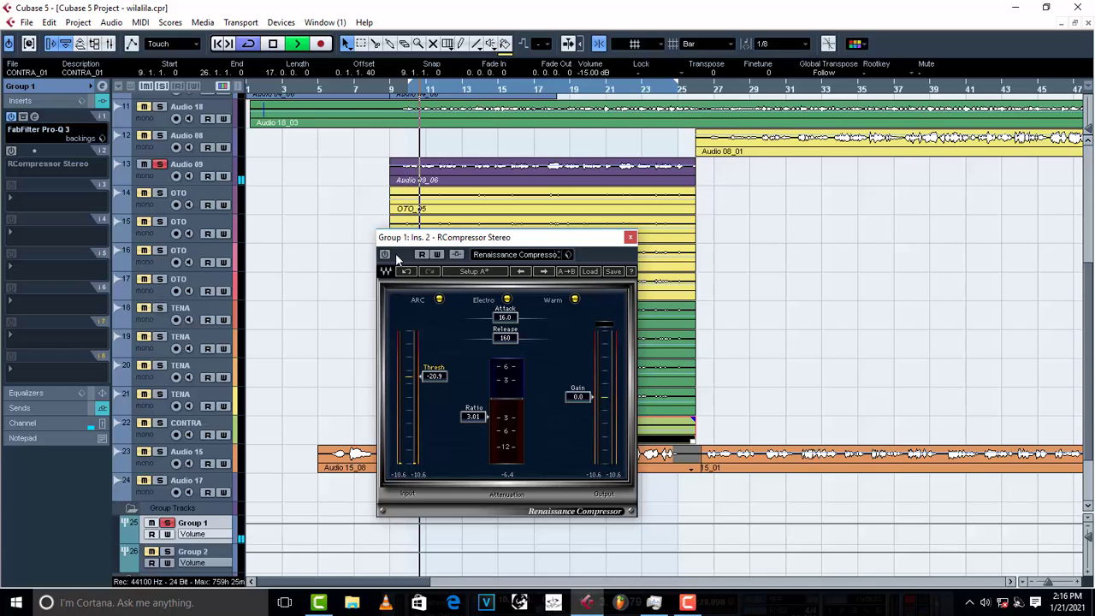
{"action": "key", "text": "space"}
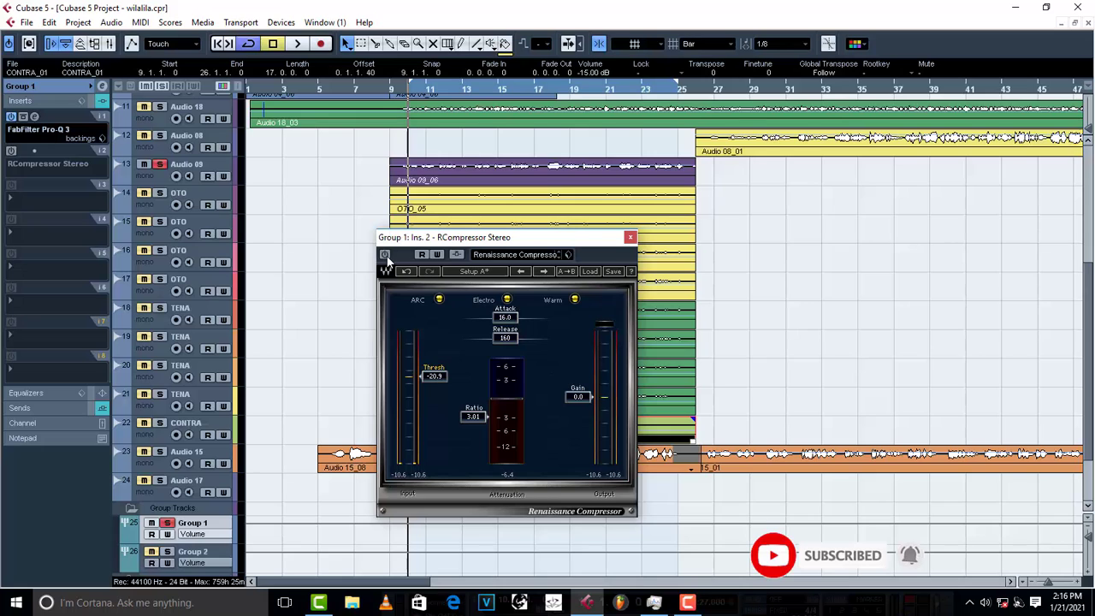
{"action": "left_click", "coordinate": [385, 256]}
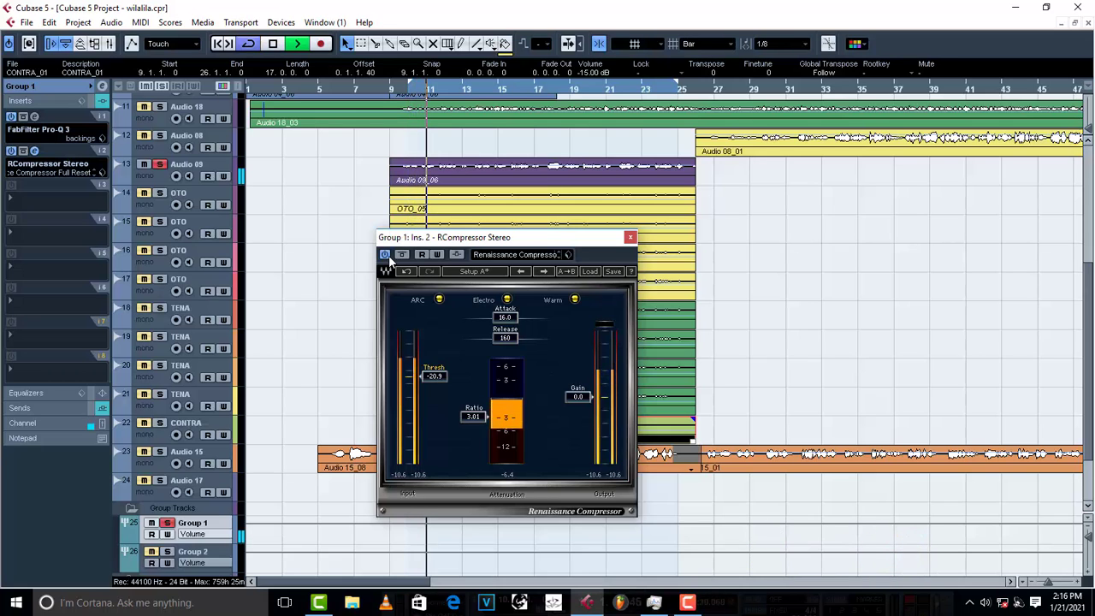
{"action": "key", "text": "space"}
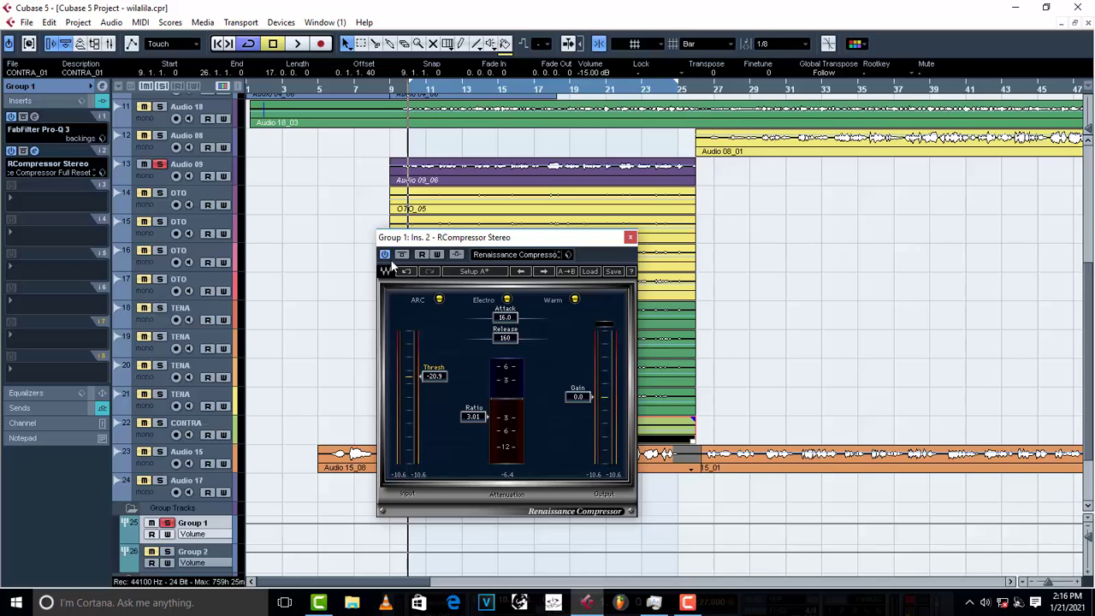
{"action": "left_click", "coordinate": [385, 255]}
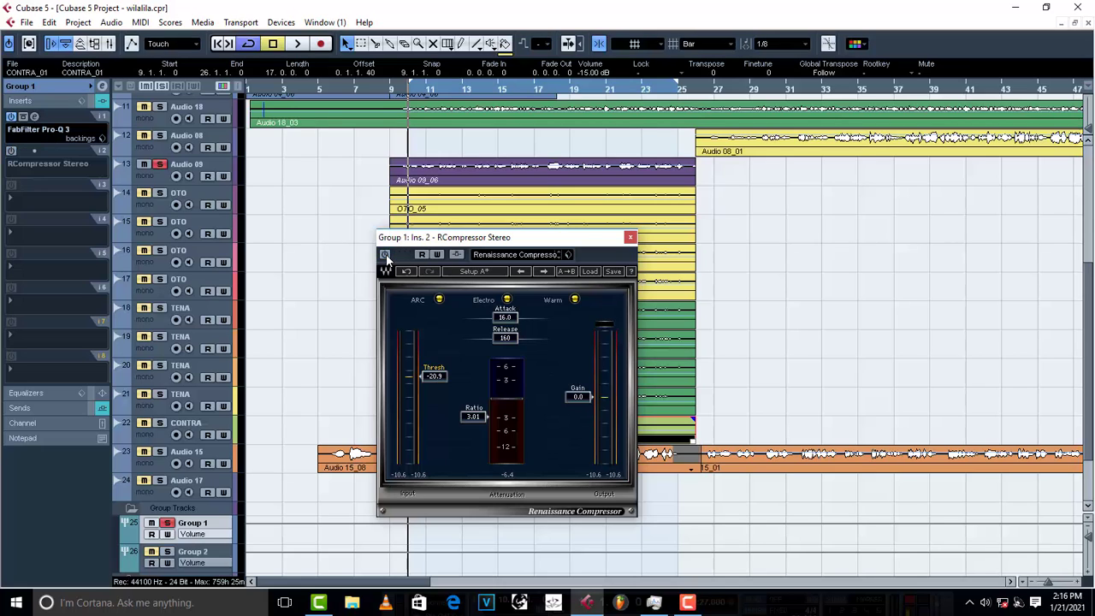
{"action": "key", "text": "space"}
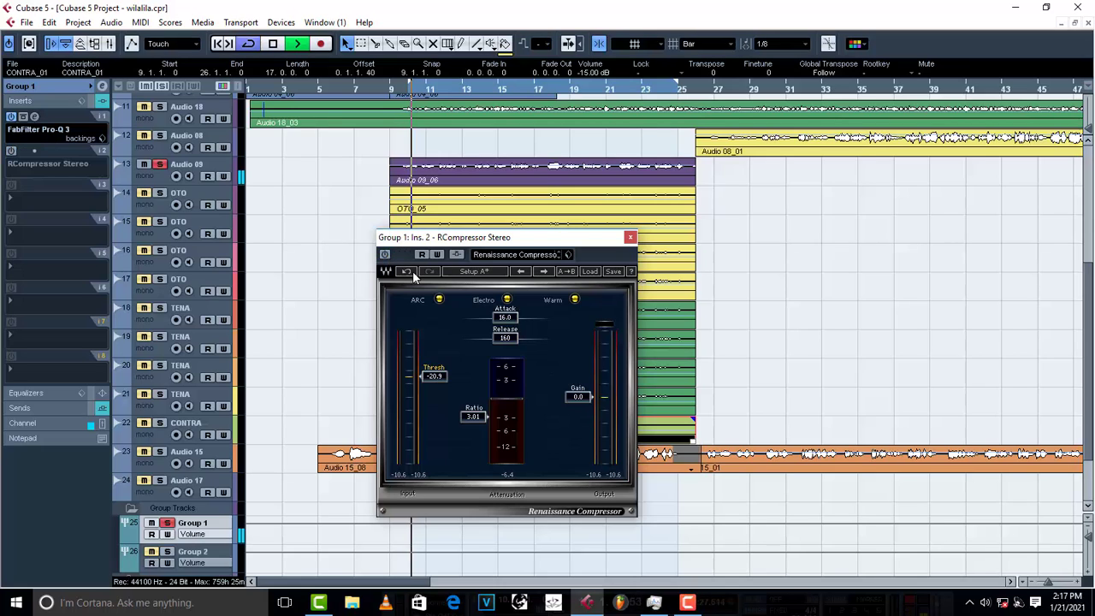
{"action": "key", "text": "space"}
{"action": "left_click", "coordinate": [386, 255]}
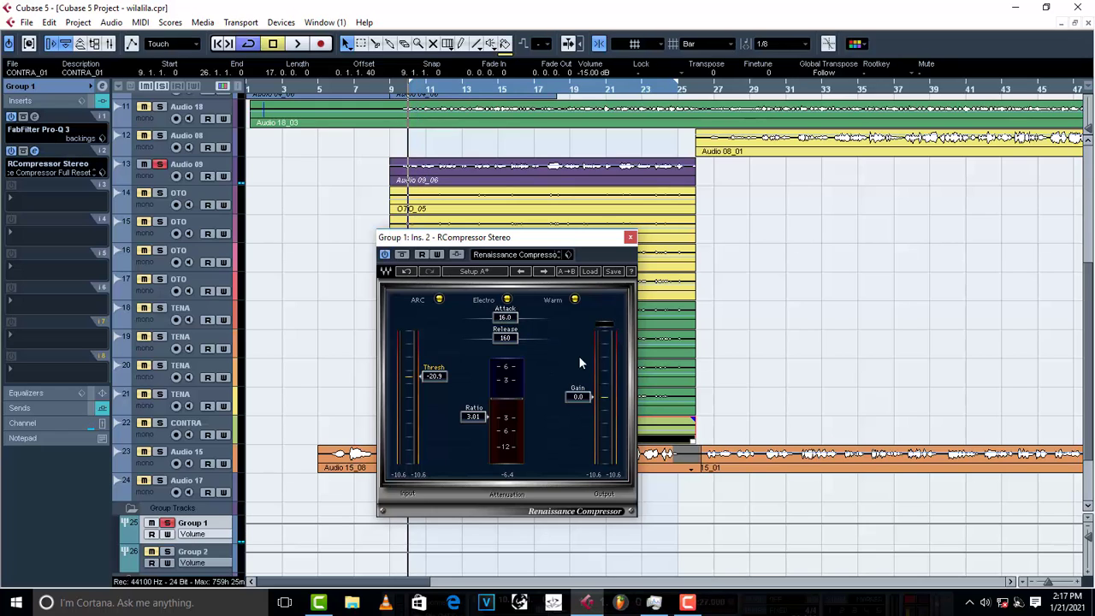
Raise the RCompressor output gain to 4.7 while auditioning Audio 09, and close the plug-in window.
{"action": "left_click_drag", "start_coordinate": [579, 398], "coordinate": [580, 392]}
{"action": "key", "text": "space"}
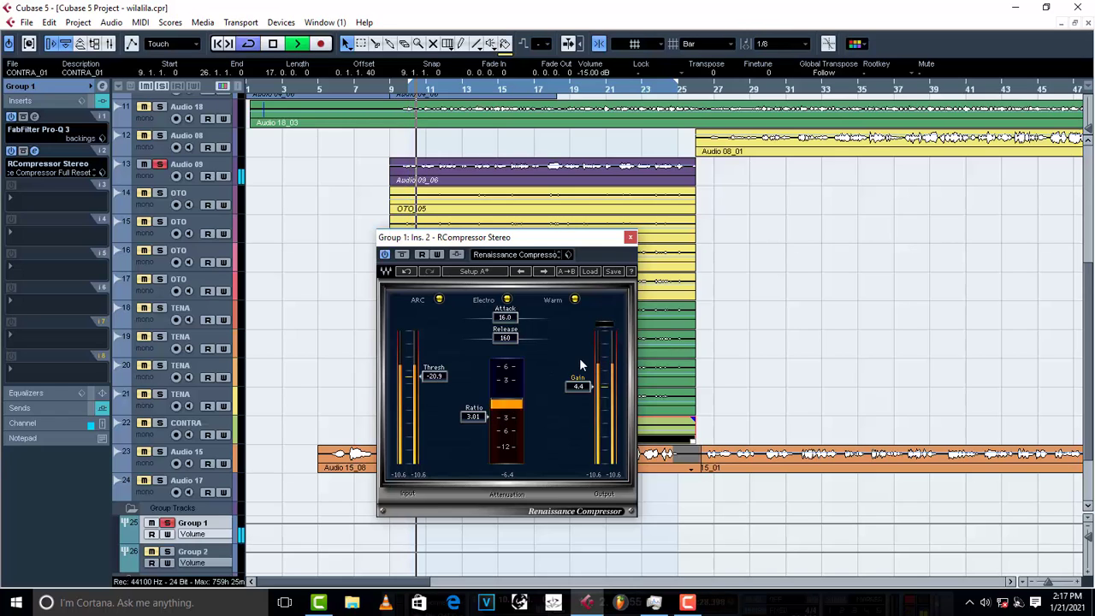
{"action": "left_click_drag", "start_coordinate": [579, 386], "coordinate": [579, 384]}
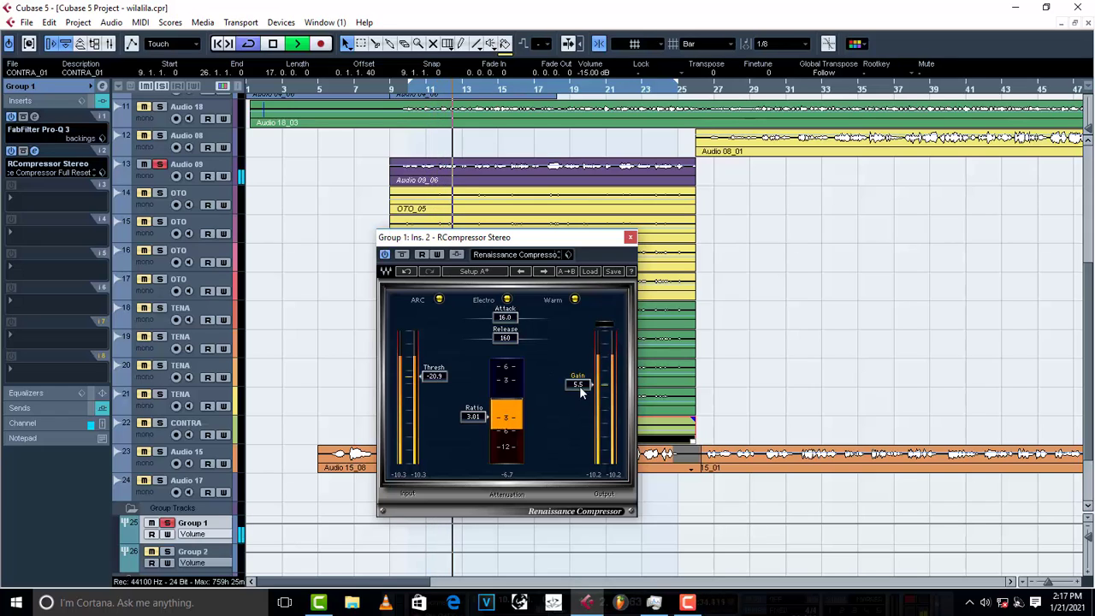
{"action": "left_click_drag", "start_coordinate": [579, 386], "coordinate": [577, 387]}
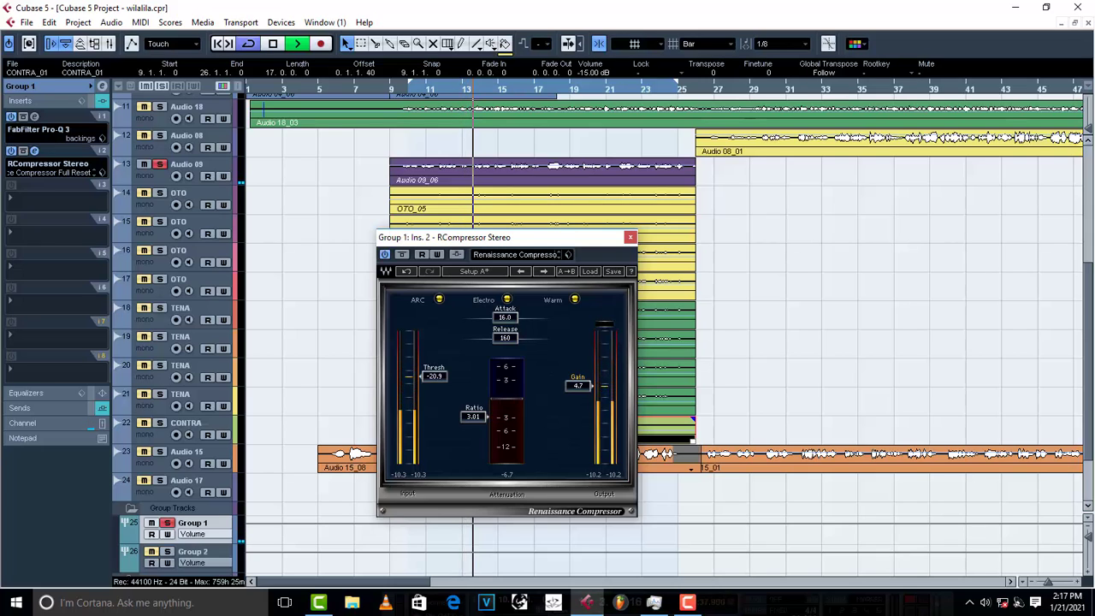
{"action": "left_click", "coordinate": [578, 386]}
{"action": "key", "text": "space"}
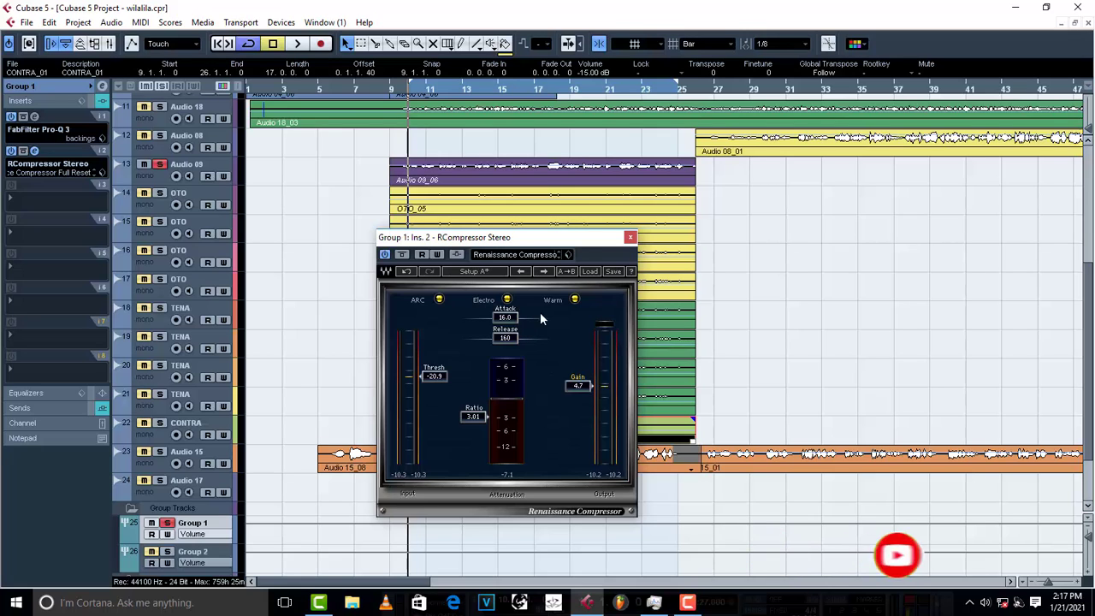
{"action": "left_click", "coordinate": [629, 237]}
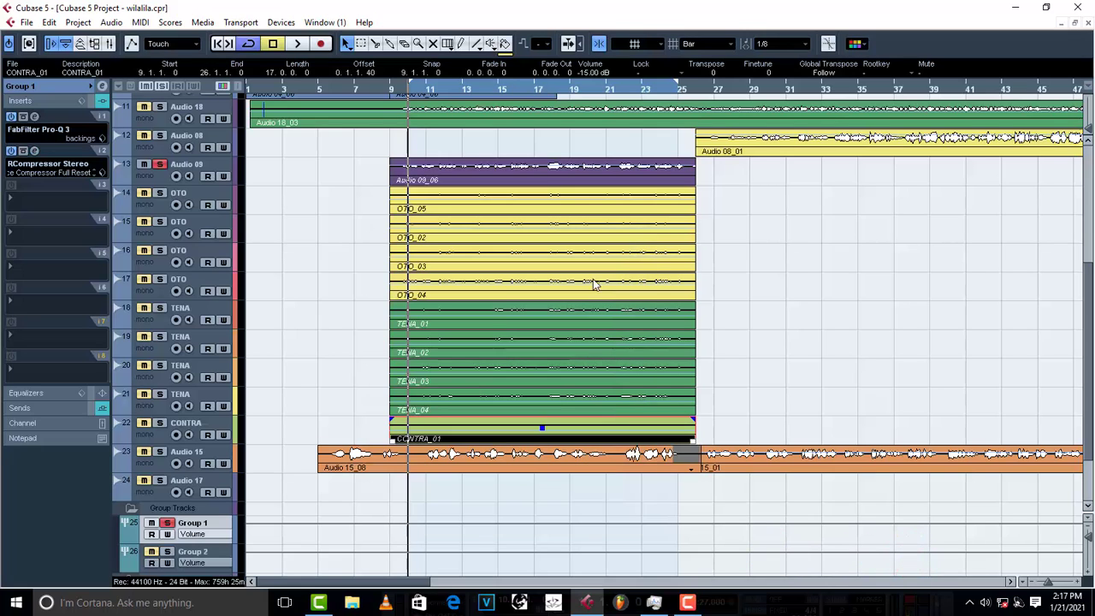
Turn off solo on Audio 09 and save Group 1's RCompressor settings as a preset named "backings".
{"action": "left_click", "coordinate": [161, 165]}
{"action": "left_click", "coordinate": [34, 151]}
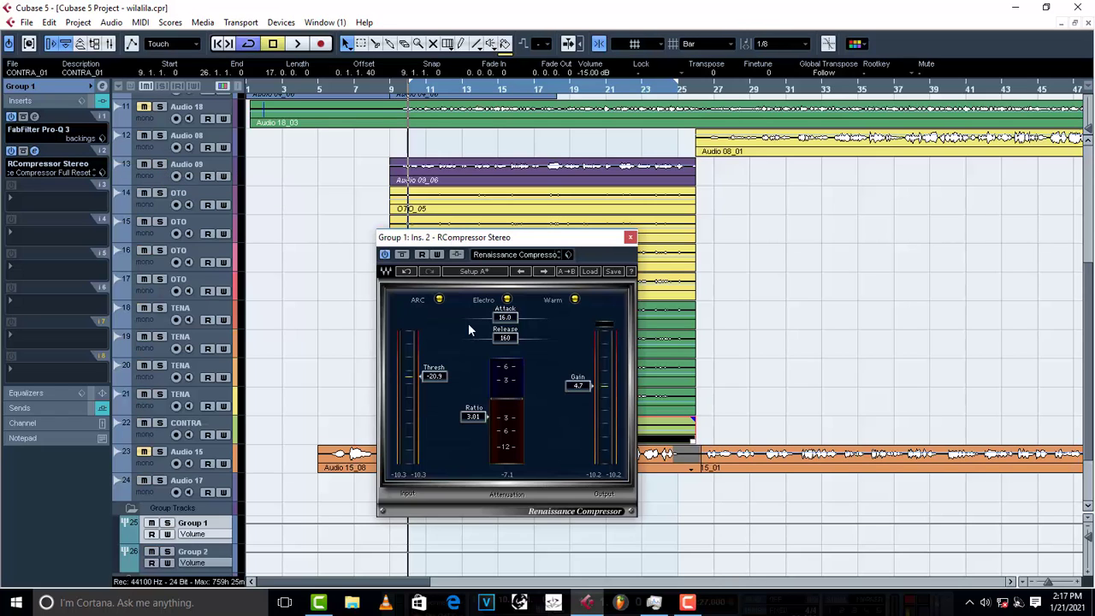
{"action": "left_click", "coordinate": [567, 254]}
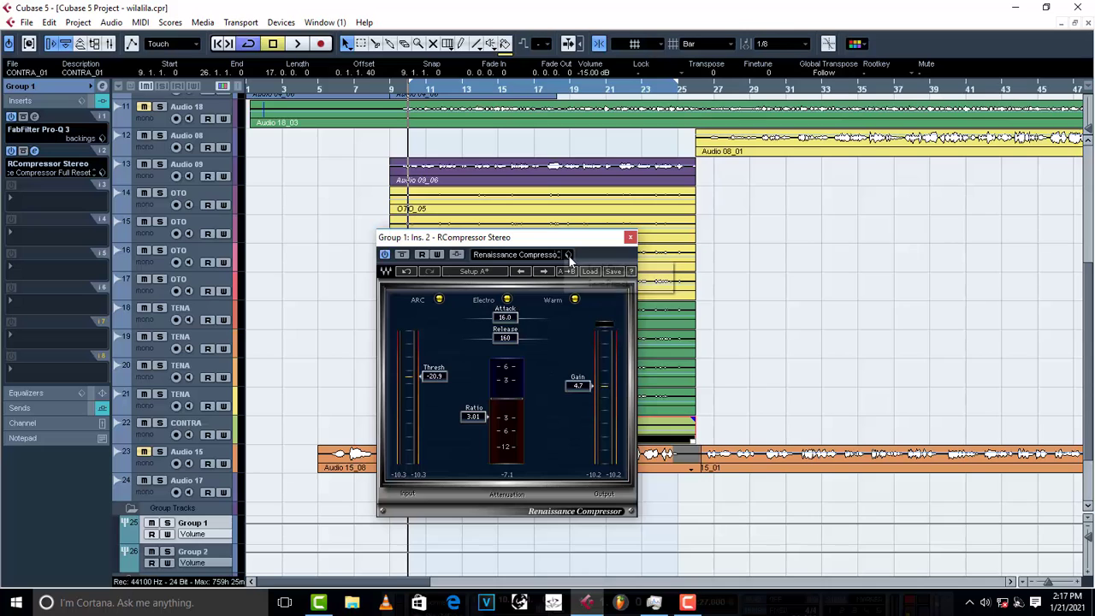
{"action": "left_click", "coordinate": [606, 284]}
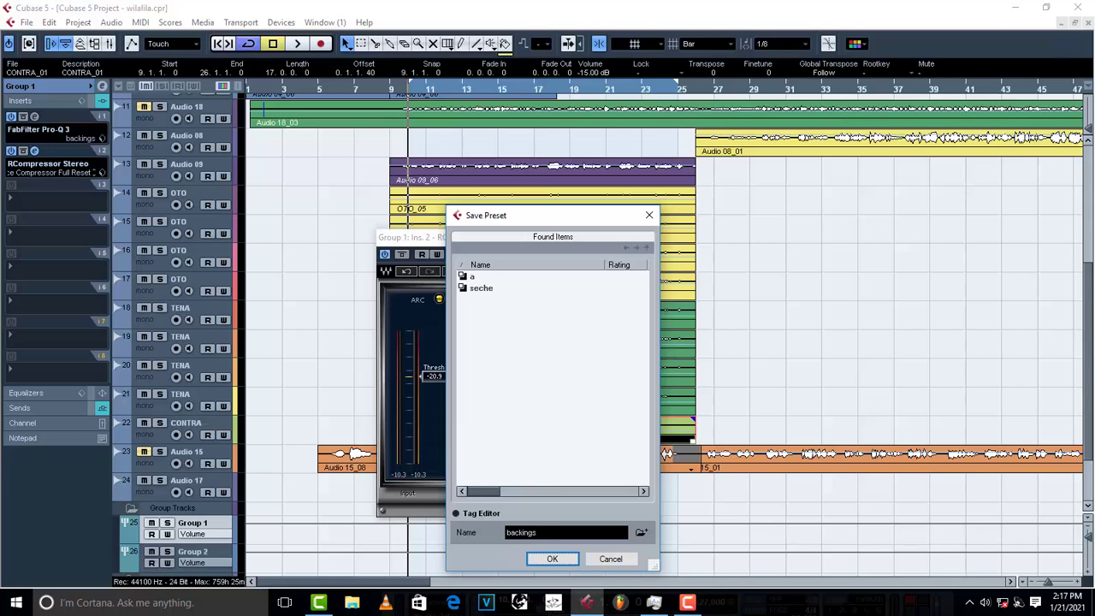
{"action": "left_click", "coordinate": [552, 557]}
Load the "backings" preset into Group 2's RCompressor, start playback and close both compressor windows.
{"action": "left_click", "coordinate": [219, 548]}
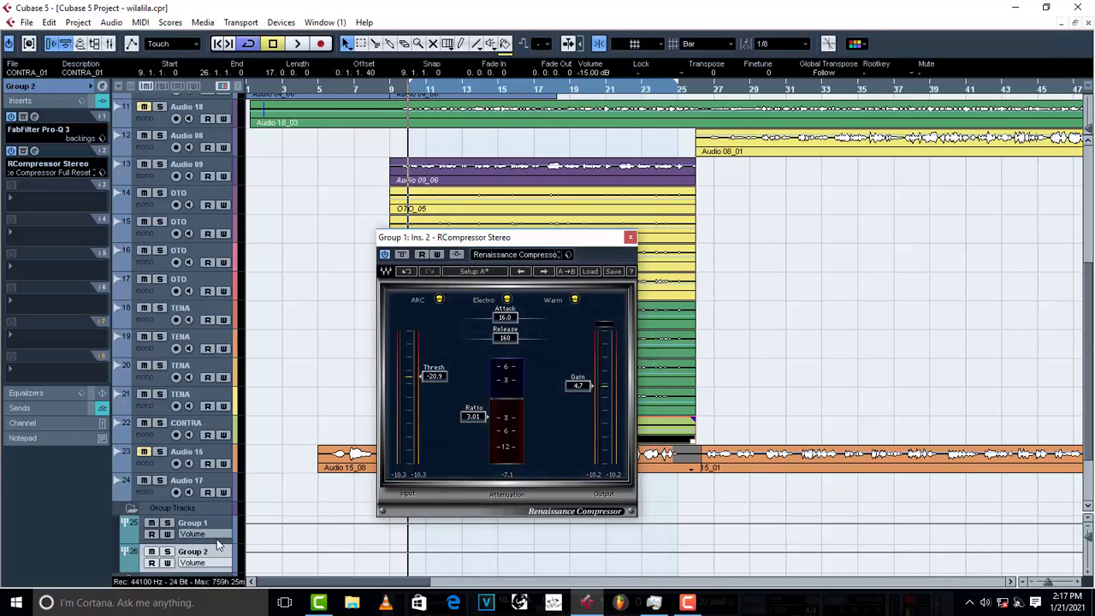
{"action": "left_click", "coordinate": [36, 150]}
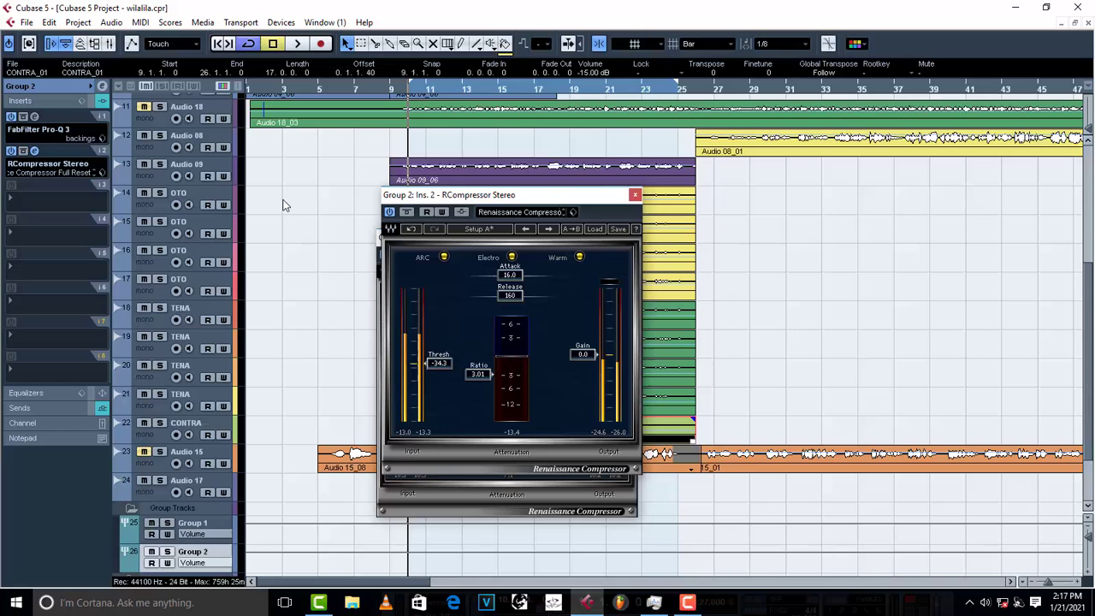
{"action": "left_click", "coordinate": [573, 213]}
{"action": "left_click", "coordinate": [606, 222]}
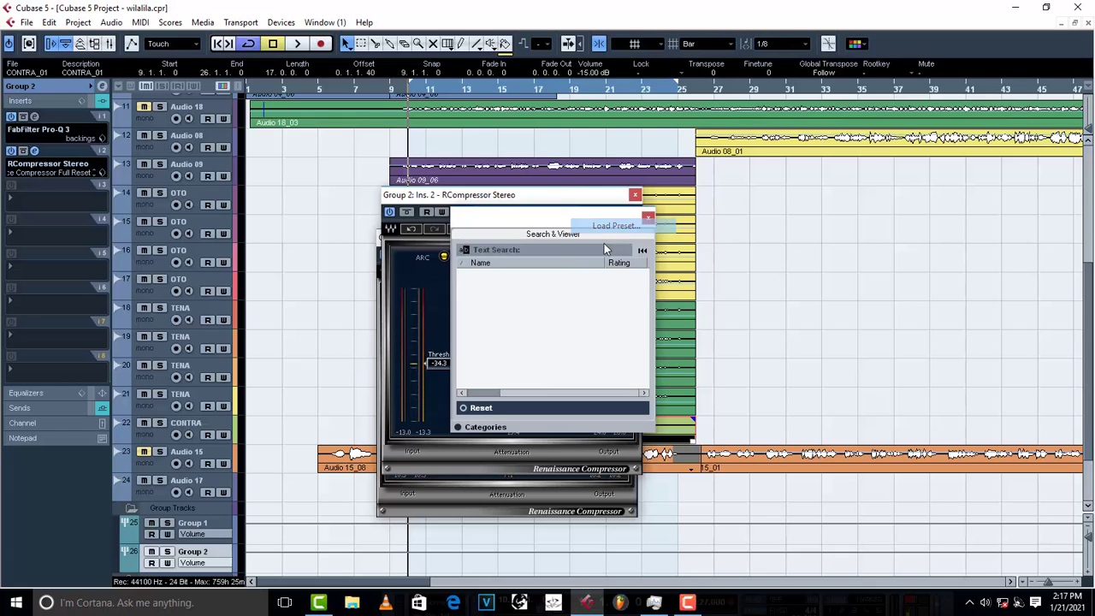
{"action": "double_click", "coordinate": [497, 303]}
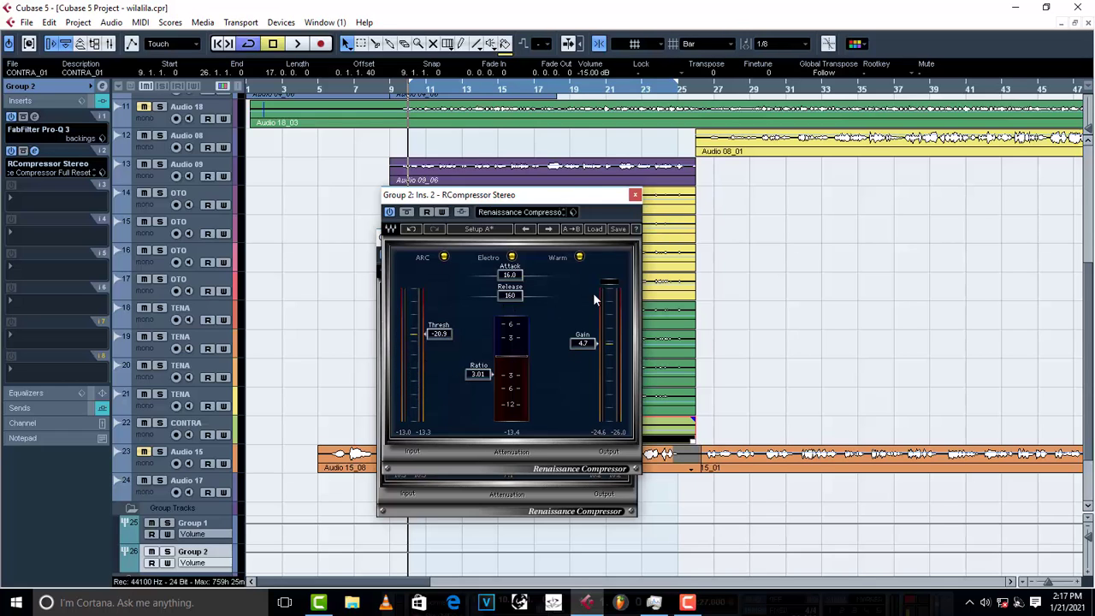
{"action": "left_click", "coordinate": [634, 196]}
{"action": "key", "text": "space"}
{"action": "left_click", "coordinate": [635, 235]}
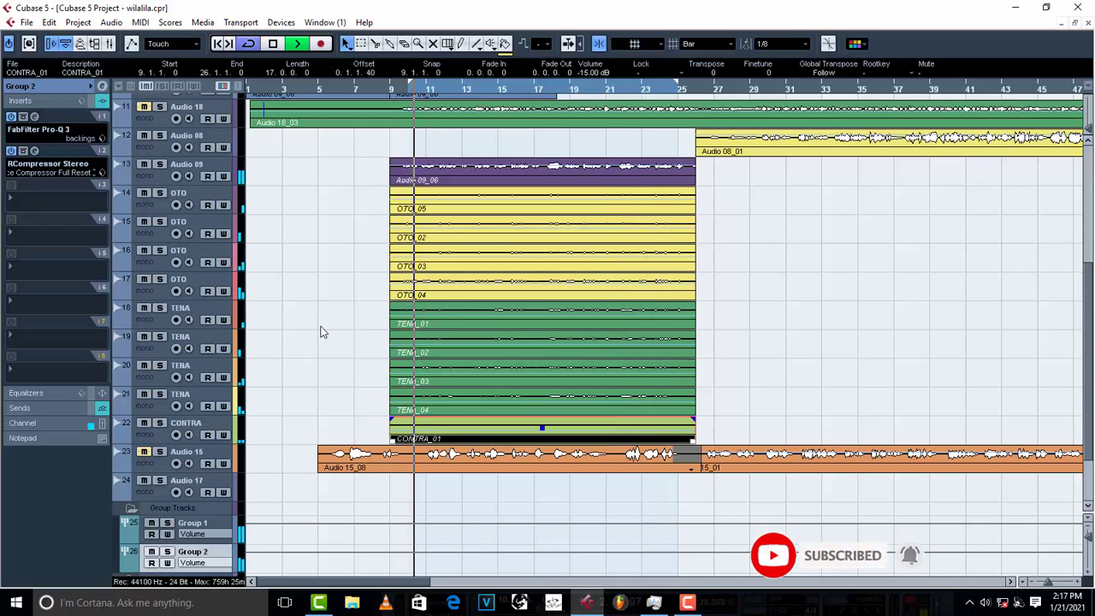
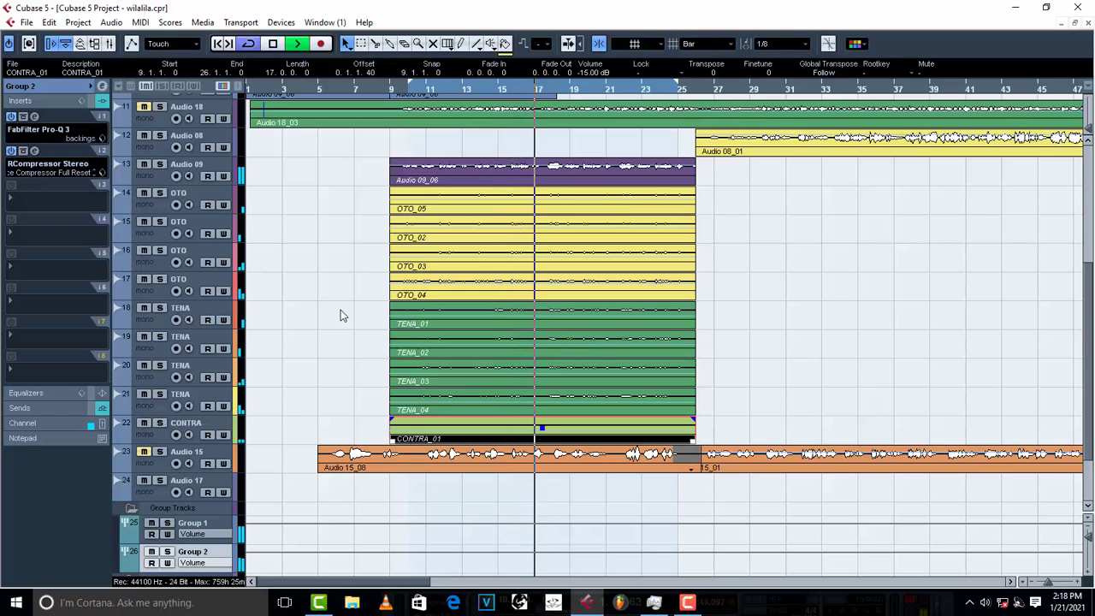
Audition the full backing vocals and the soloed OTO_04 track, leaving solo off and playback stopped.
{"action": "key", "text": "space"}
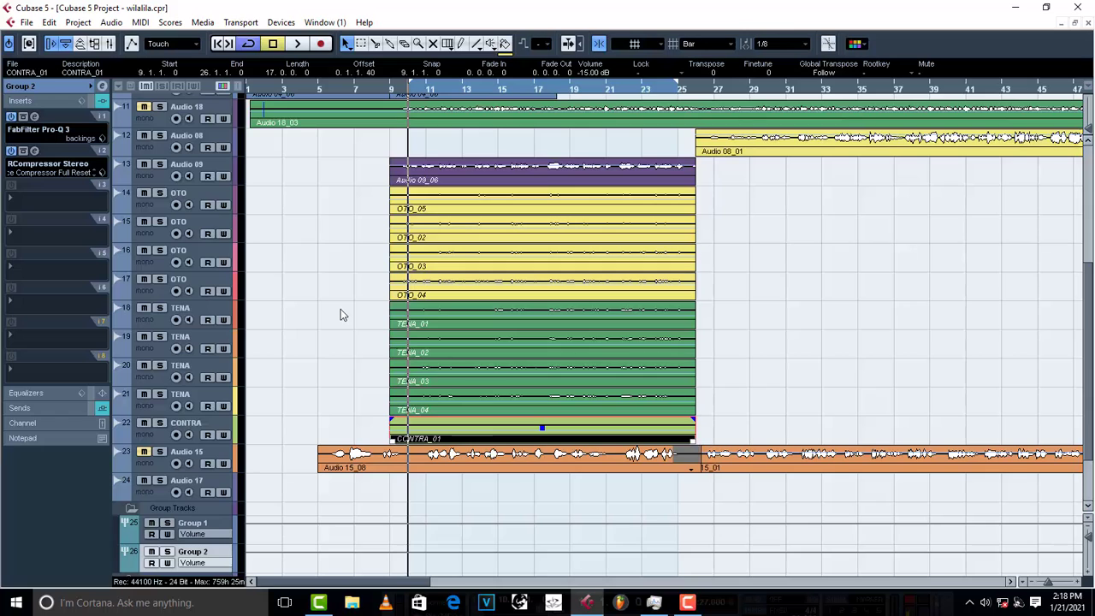
{"action": "key", "text": "space"}
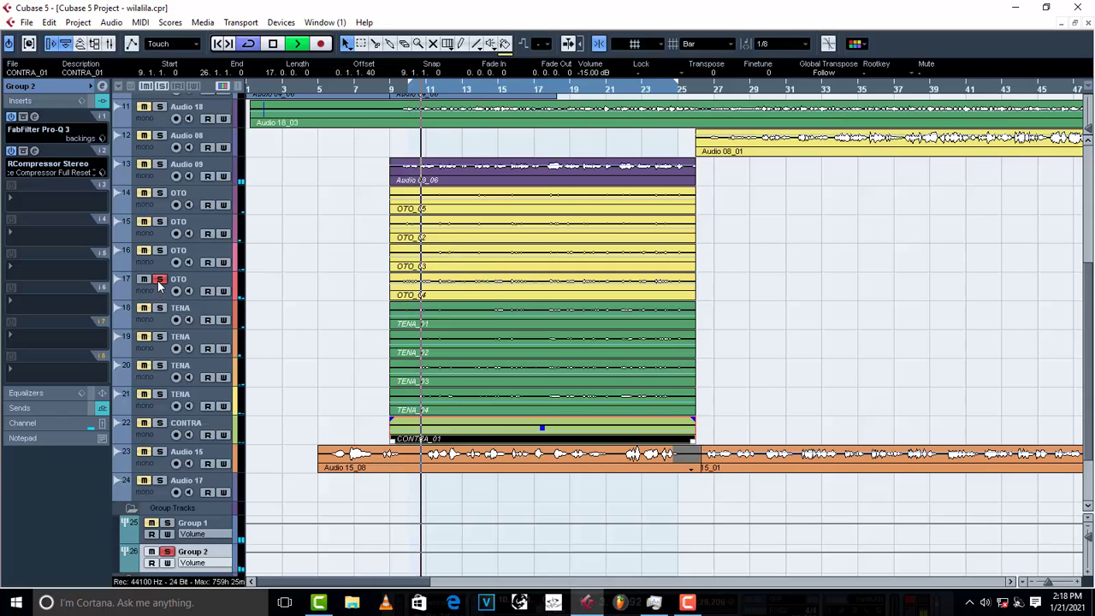
{"action": "key", "text": "space"}
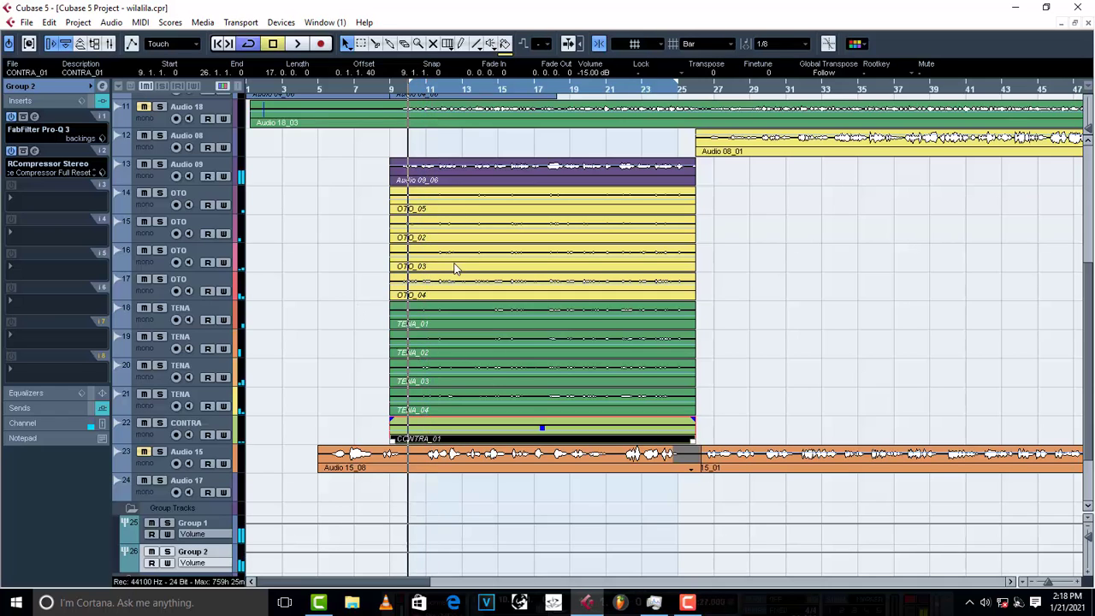
Compare the event volumes of OTO_03 and OTO_04, set OTO_04 to -12 dB and check it in playback.
{"action": "left_click", "coordinate": [456, 272]}
{"action": "left_click", "coordinate": [458, 296]}
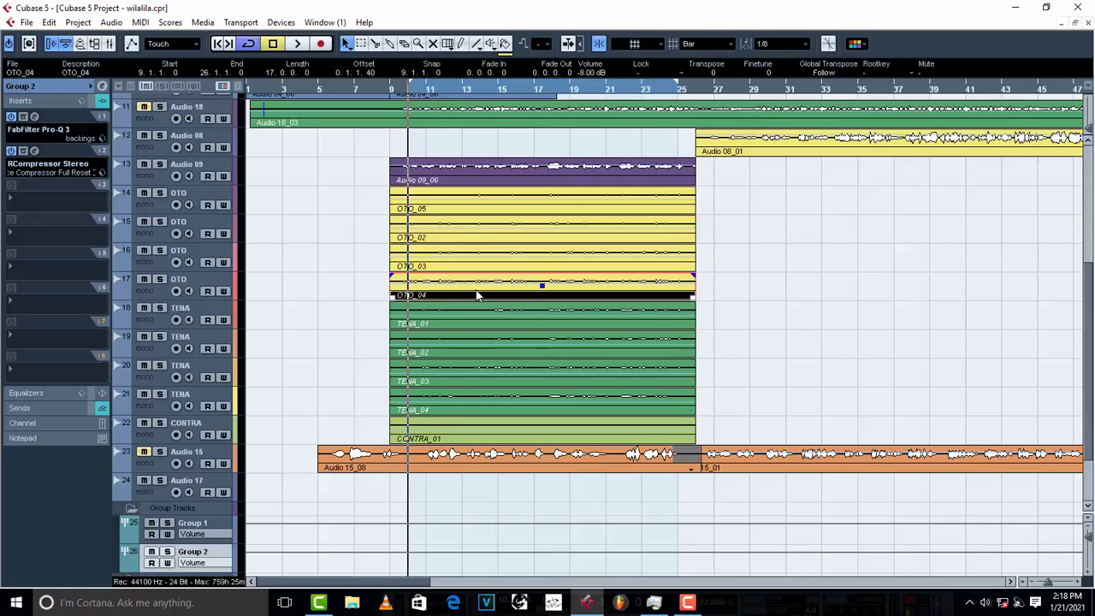
{"action": "left_click", "coordinate": [480, 266]}
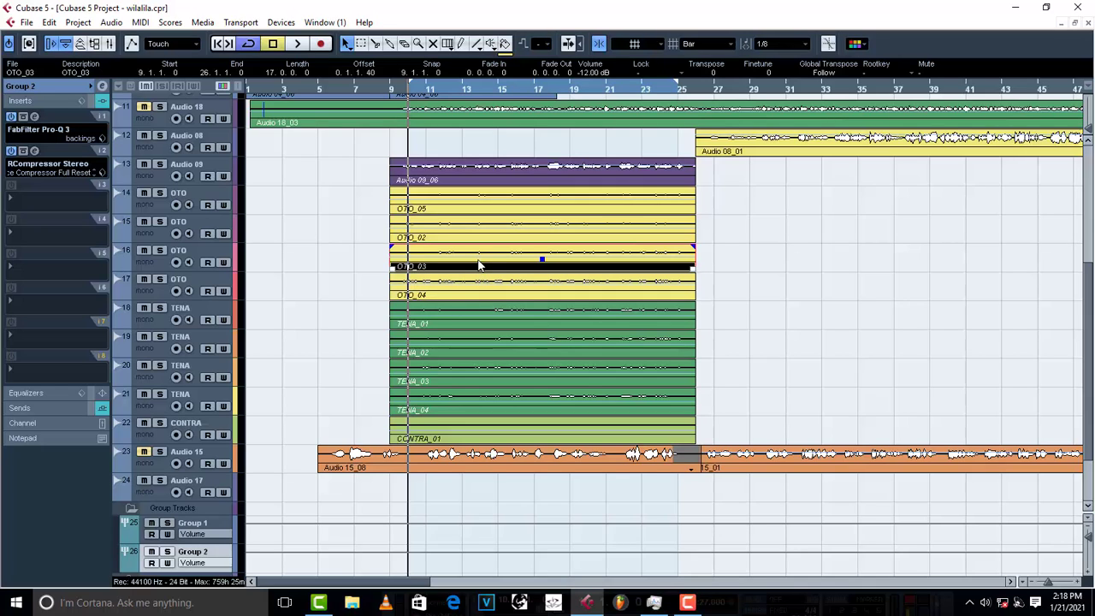
{"action": "left_click", "coordinate": [462, 297]}
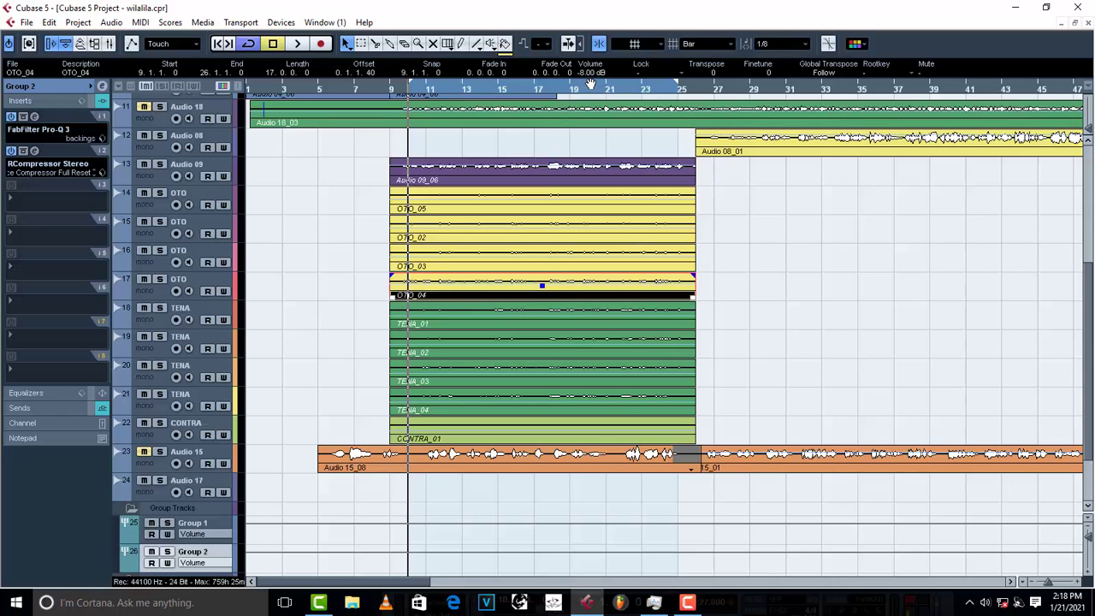
{"action": "left_click", "coordinate": [502, 269]}
{"action": "left_click", "coordinate": [486, 293]}
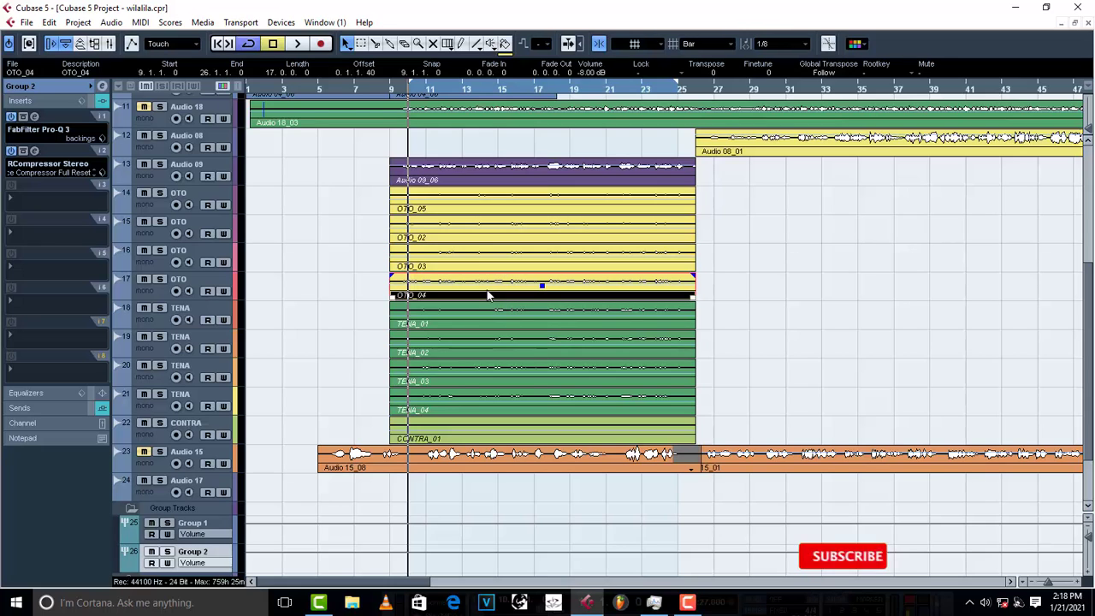
{"action": "left_click", "coordinate": [504, 270]}
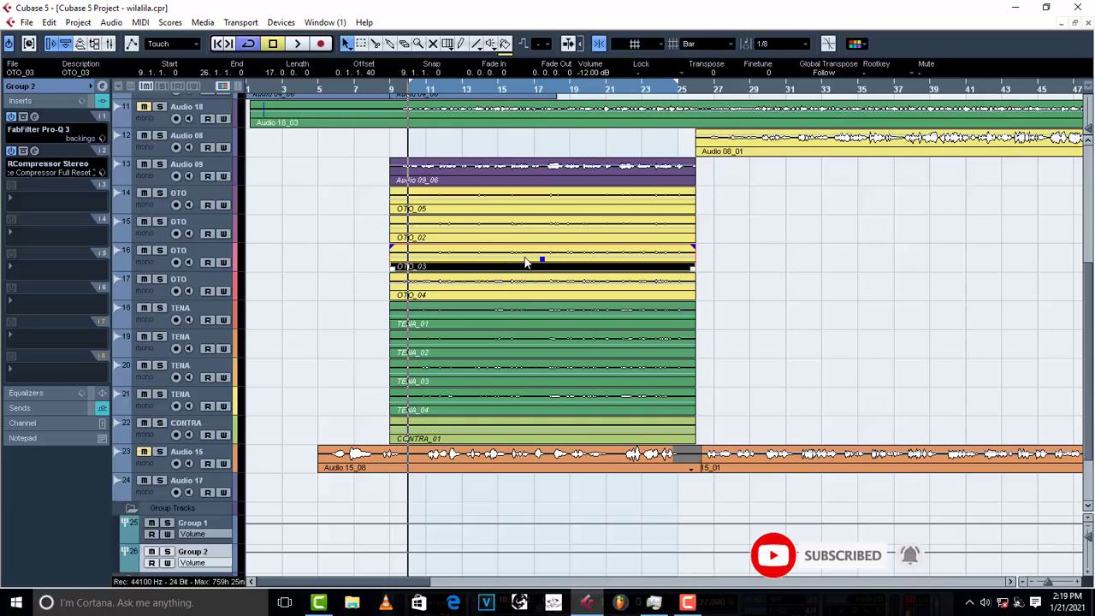
{"action": "left_click", "coordinate": [512, 293]}
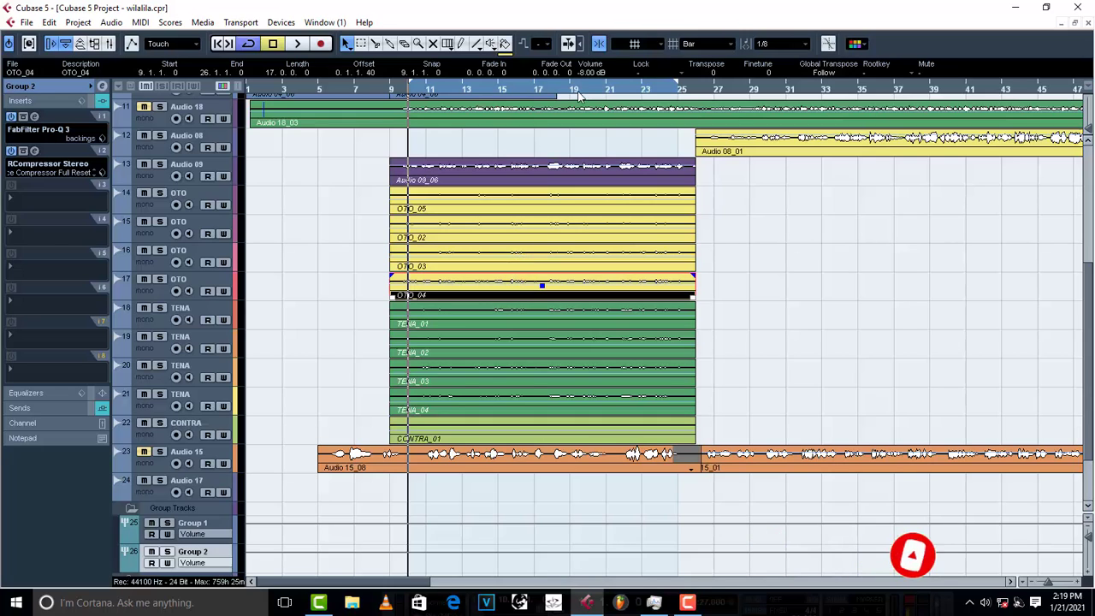
{"action": "scroll", "coordinate": [587, 75], "scroll_direction": "down", "scroll_amount": 3}
{"action": "scroll", "coordinate": [587, 74], "scroll_direction": "down", "scroll_amount": 1}
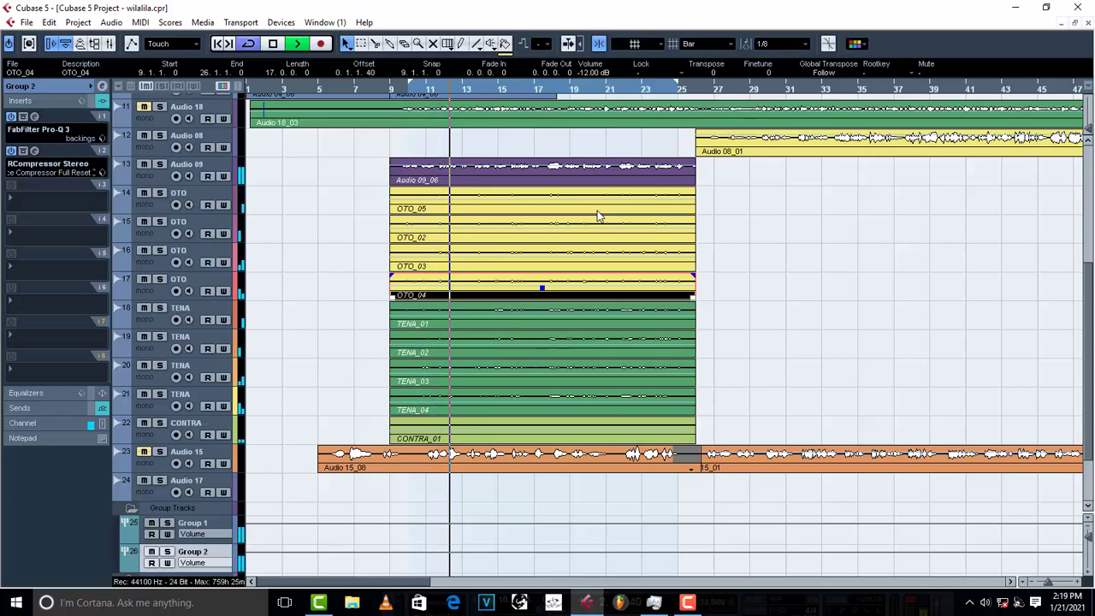
{"action": "key", "text": "space"}
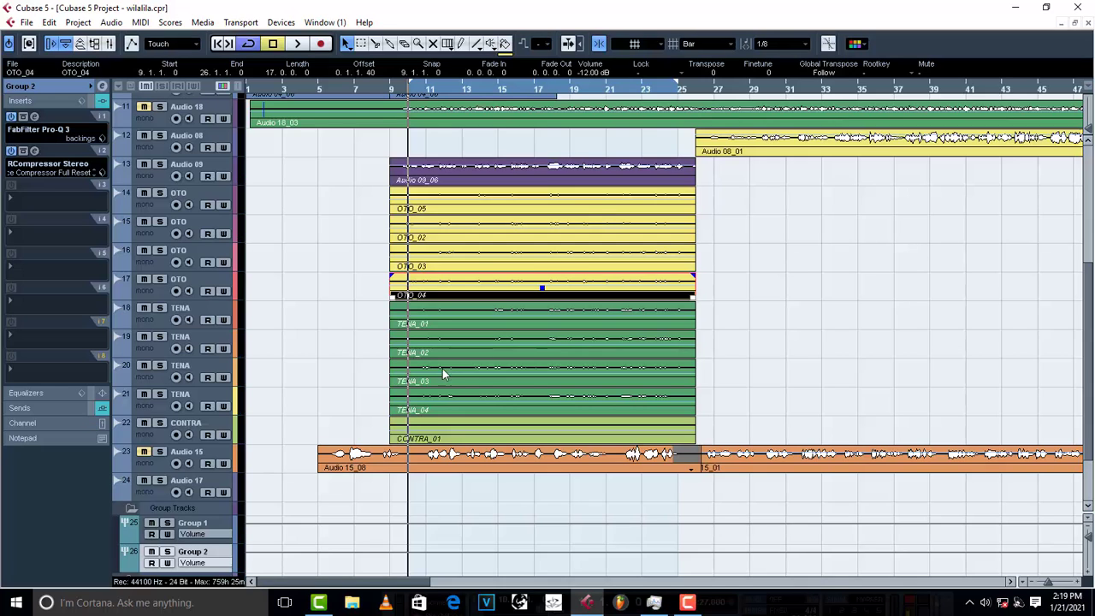
Briefly solo the CONTRA track in playback, then set the CONTRA_01 event volume to -15 dB.
{"action": "left_click", "coordinate": [160, 423]}
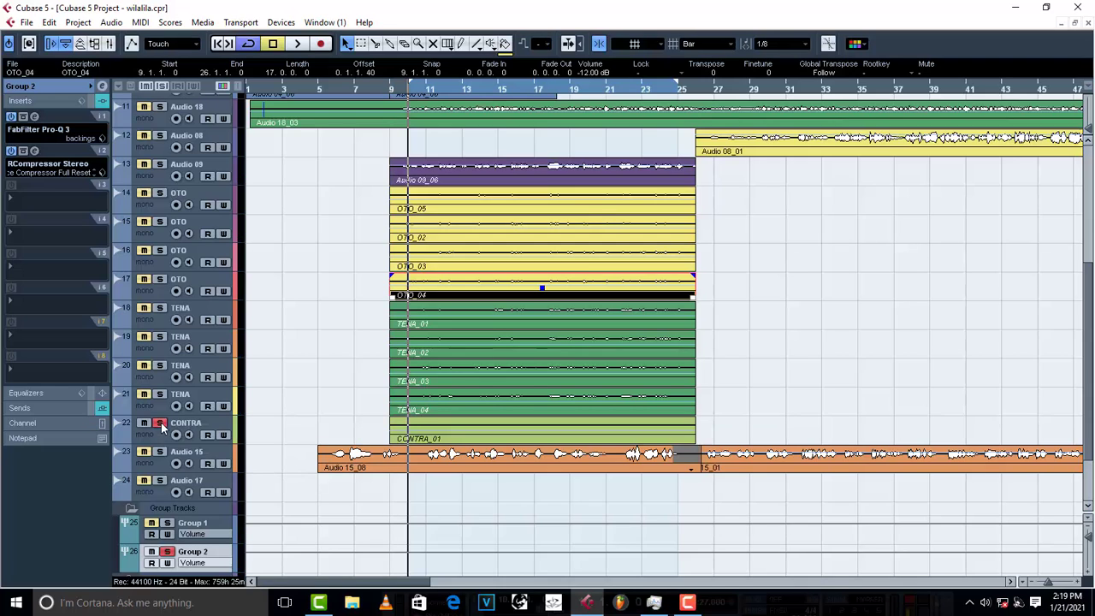
{"action": "key", "text": "space"}
{"action": "left_click", "coordinate": [160, 423]}
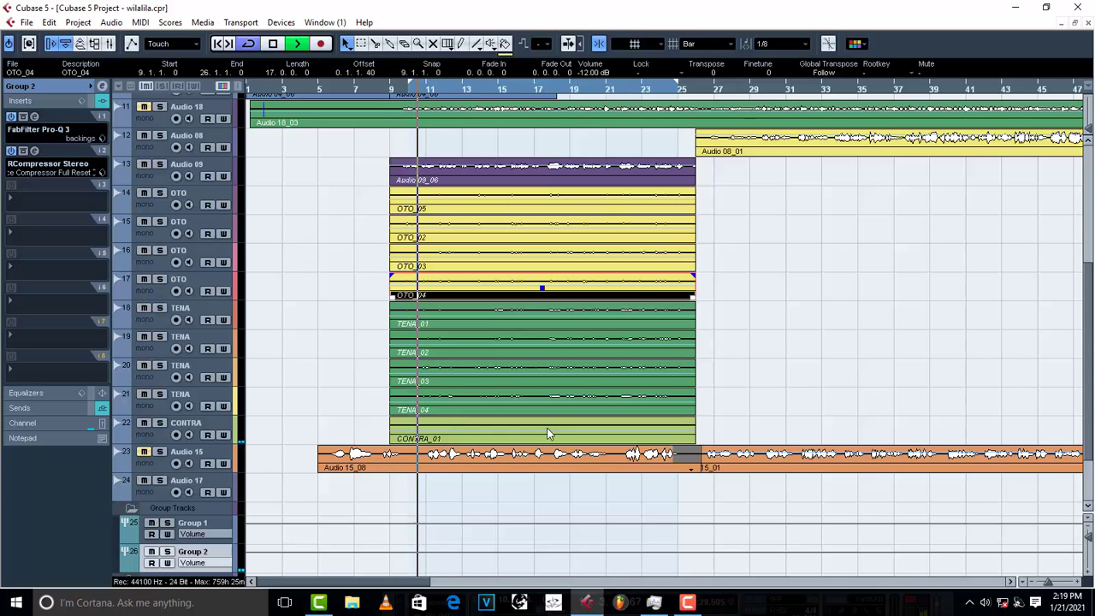
{"action": "left_click", "coordinate": [545, 430]}
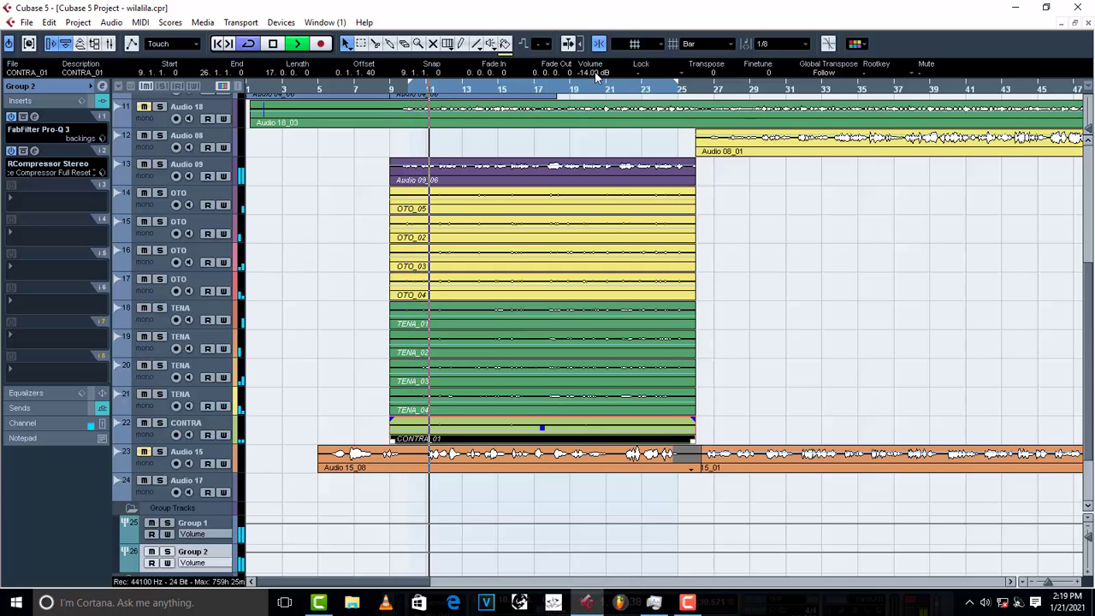
{"action": "scroll", "coordinate": [597, 77], "scroll_direction": "down", "scroll_amount": 3}
{"action": "scroll", "coordinate": [597, 77], "scroll_direction": "down", "scroll_amount": 3}
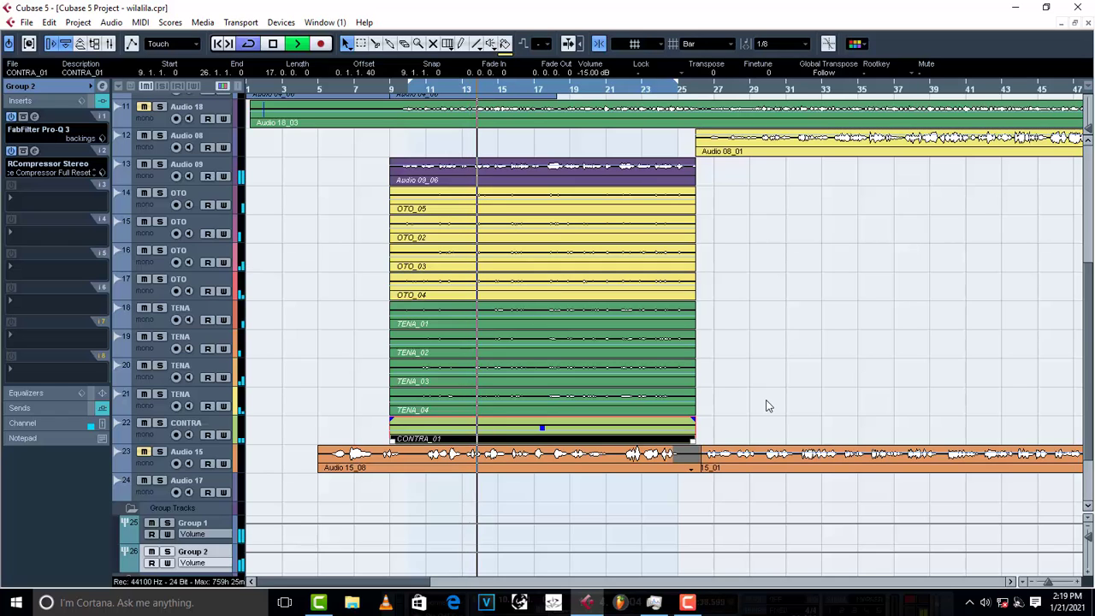
Raise the Audio 09_06 event volume to -5 dB and the four OTO events to -10 dB during playback.
{"action": "left_click", "coordinate": [610, 167]}
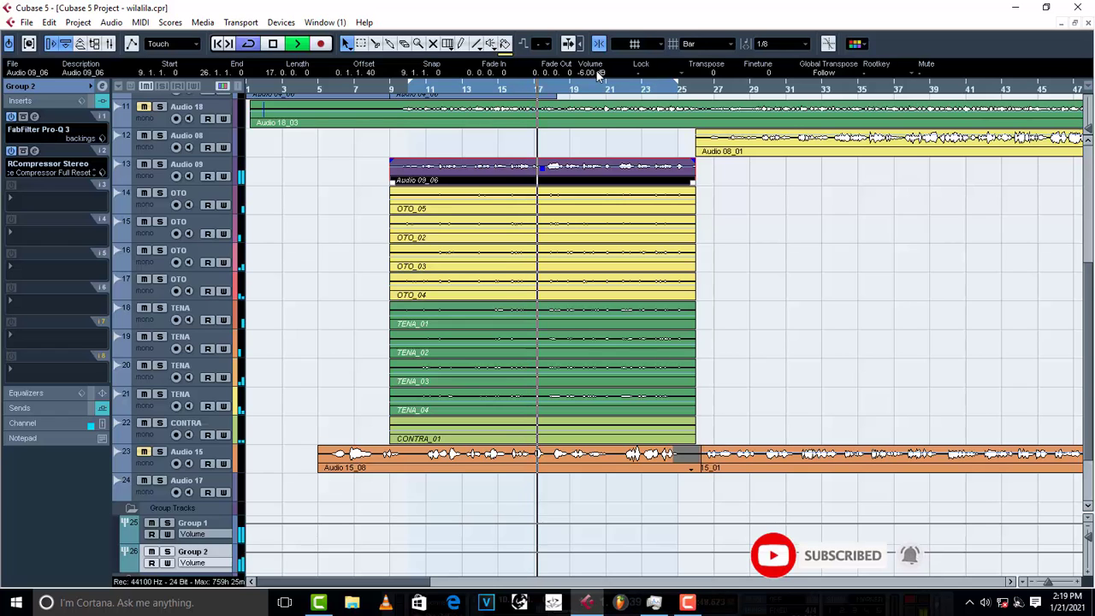
{"action": "scroll", "coordinate": [599, 74], "scroll_direction": "up", "scroll_amount": 1}
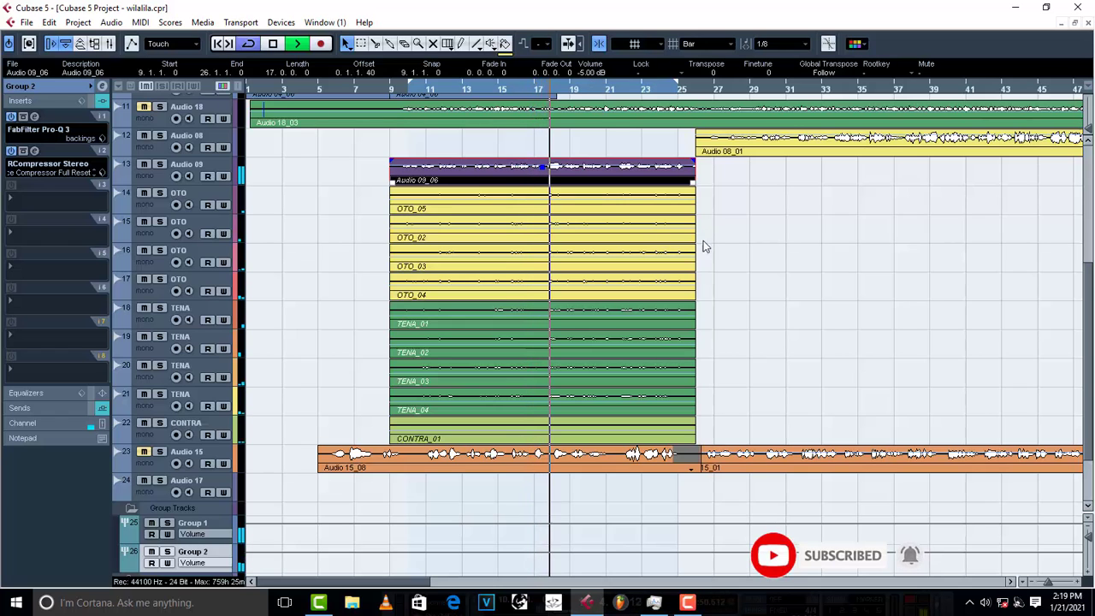
{"action": "left_click_drag", "start_coordinate": [723, 197], "coordinate": [658, 292]}
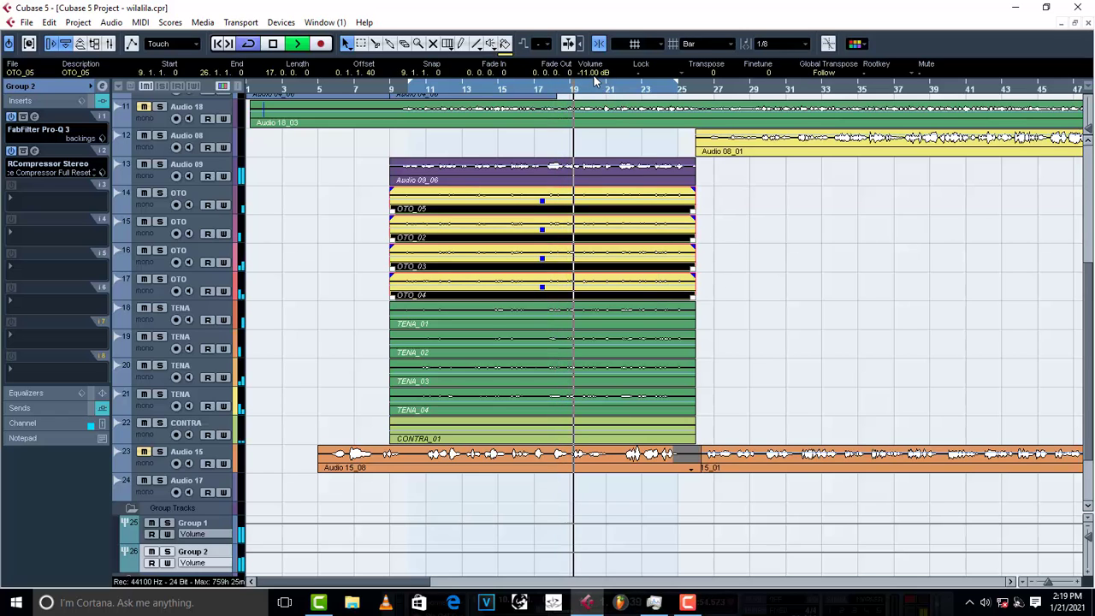
{"action": "scroll", "coordinate": [597, 79], "scroll_direction": "up", "scroll_amount": 1}
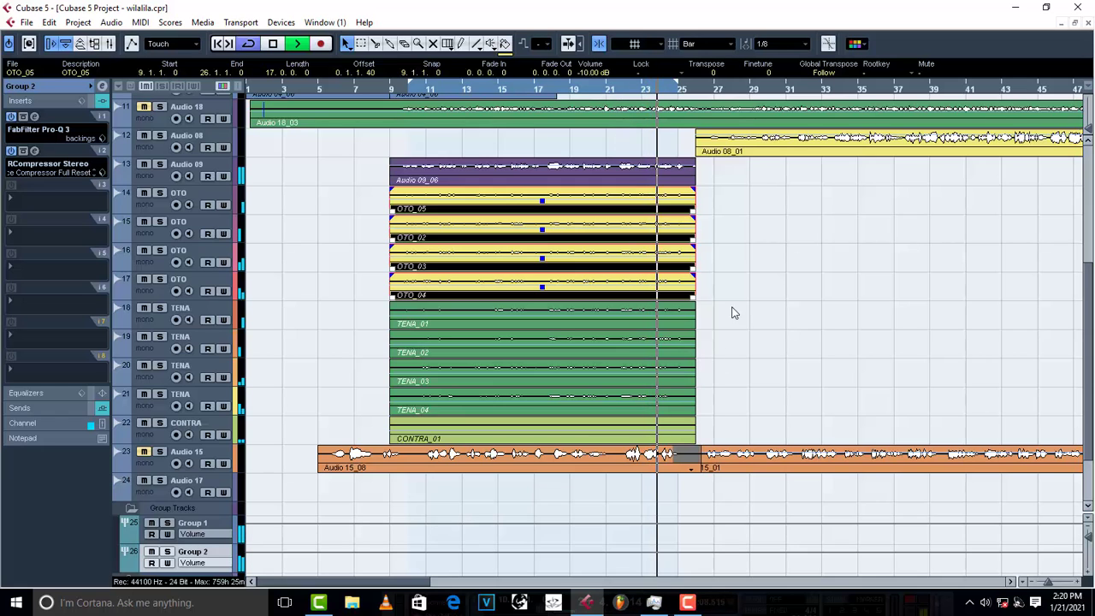
Restart playback and lower the volume of the four TENA events together to -20 dB.
{"action": "left_click_drag", "start_coordinate": [731, 311], "coordinate": [672, 395]}
{"action": "key", "text": "space"}
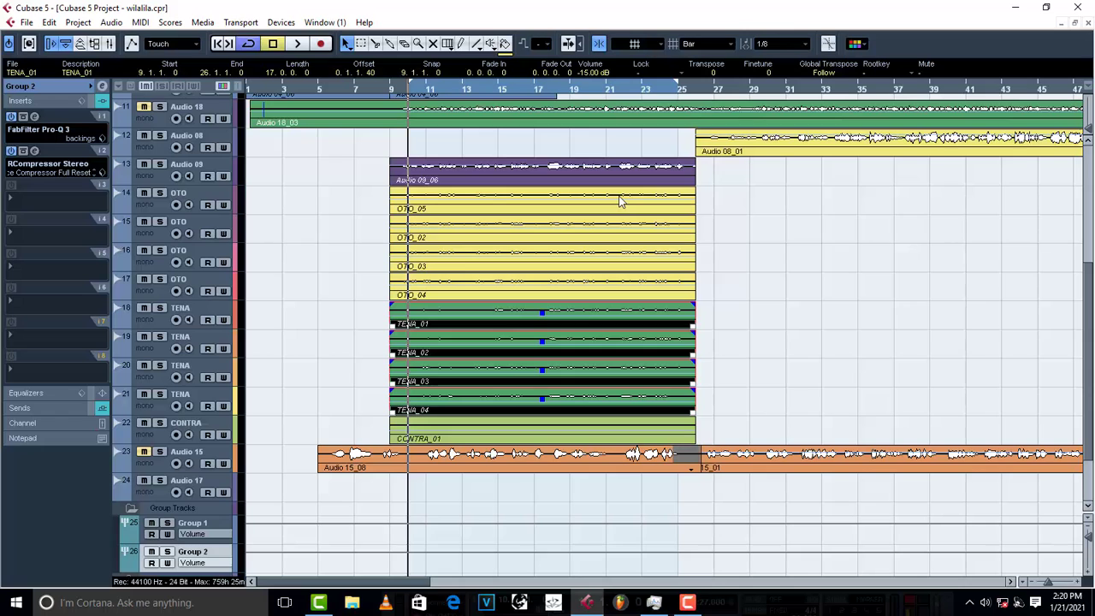
{"action": "key", "text": "space"}
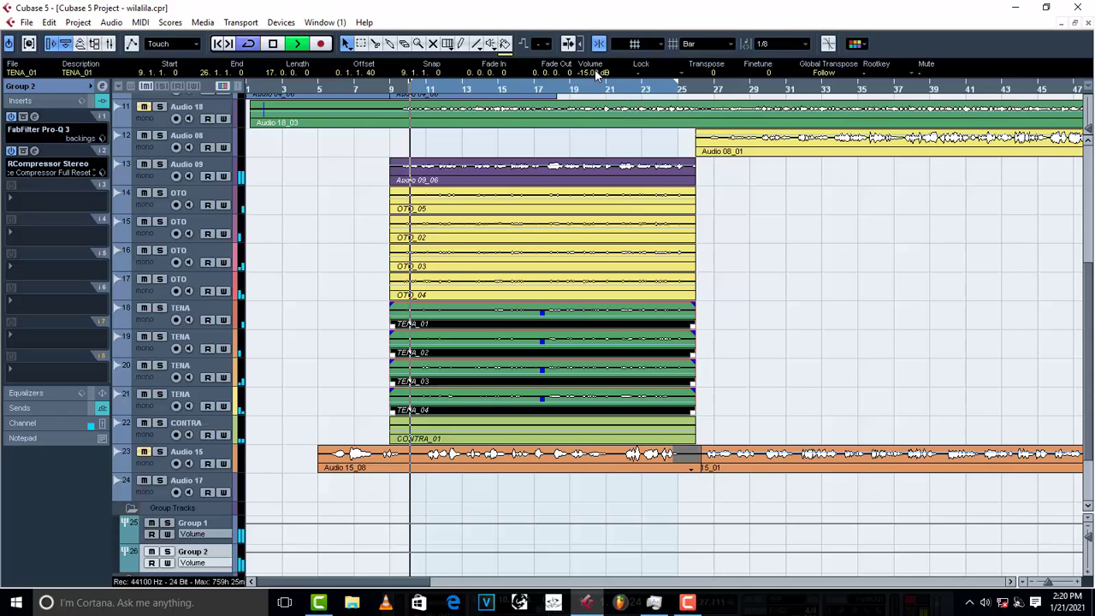
{"action": "scroll", "coordinate": [596, 72], "scroll_direction": "down", "scroll_amount": 3}
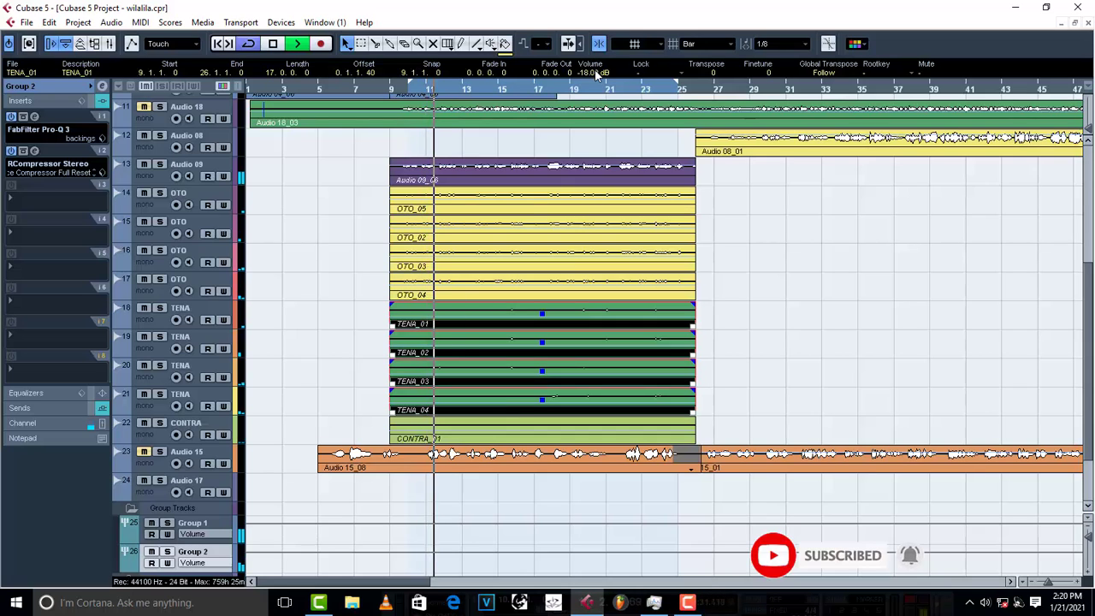
{"action": "scroll", "coordinate": [596, 72], "scroll_direction": "down", "scroll_amount": 2}
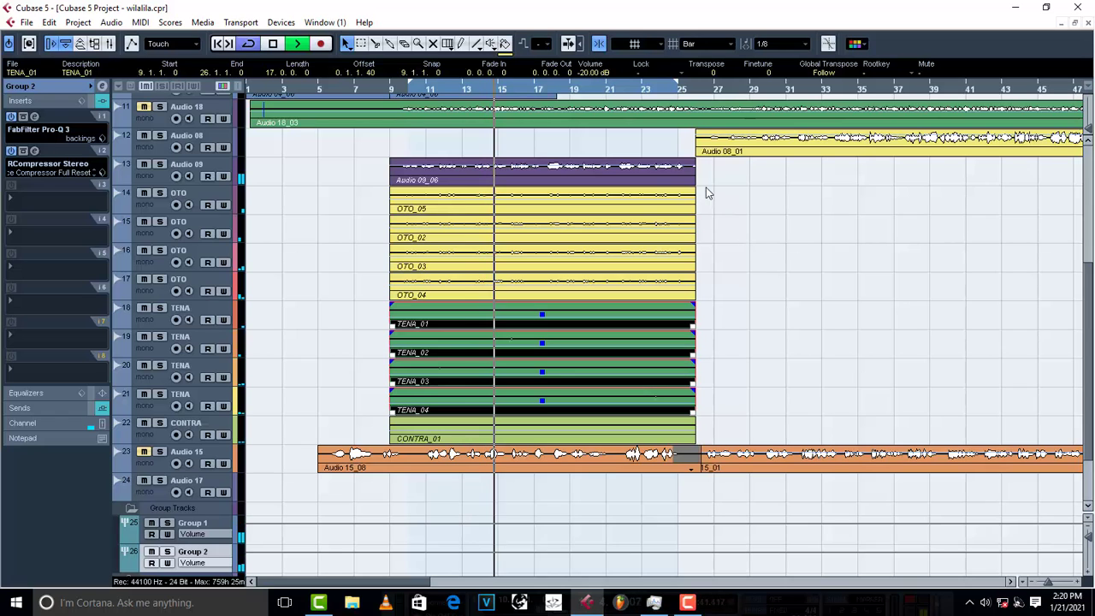
Lower the four OTO events to -12 dB and set the four TENA events to -19 dB.
{"action": "left_click_drag", "start_coordinate": [710, 197], "coordinate": [679, 277]}
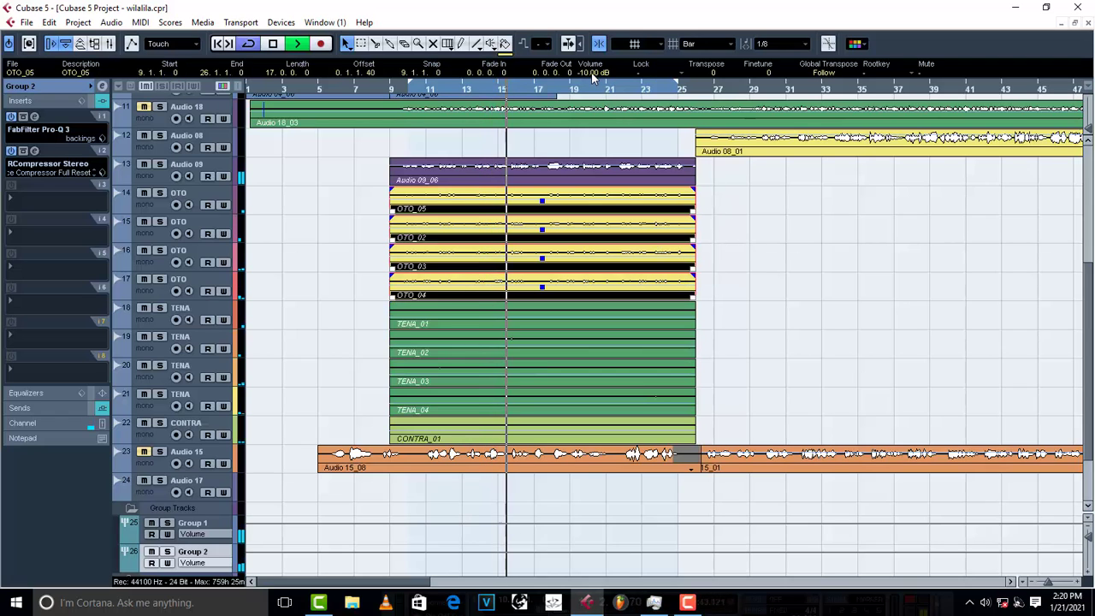
{"action": "scroll", "coordinate": [593, 74], "scroll_direction": "down", "scroll_amount": 2}
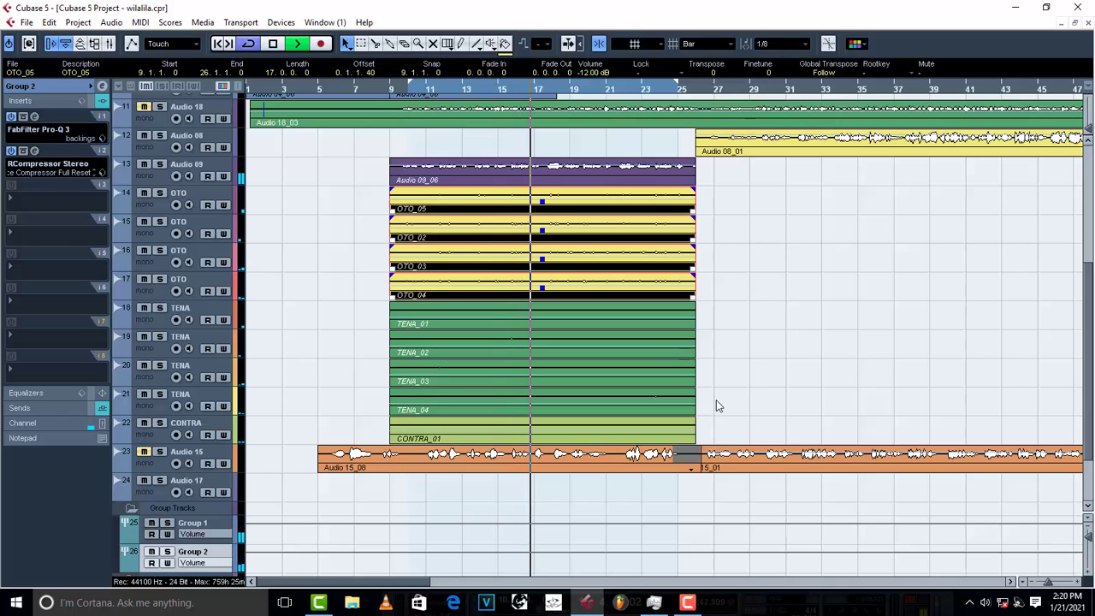
{"action": "left_click_drag", "start_coordinate": [716, 400], "coordinate": [653, 316]}
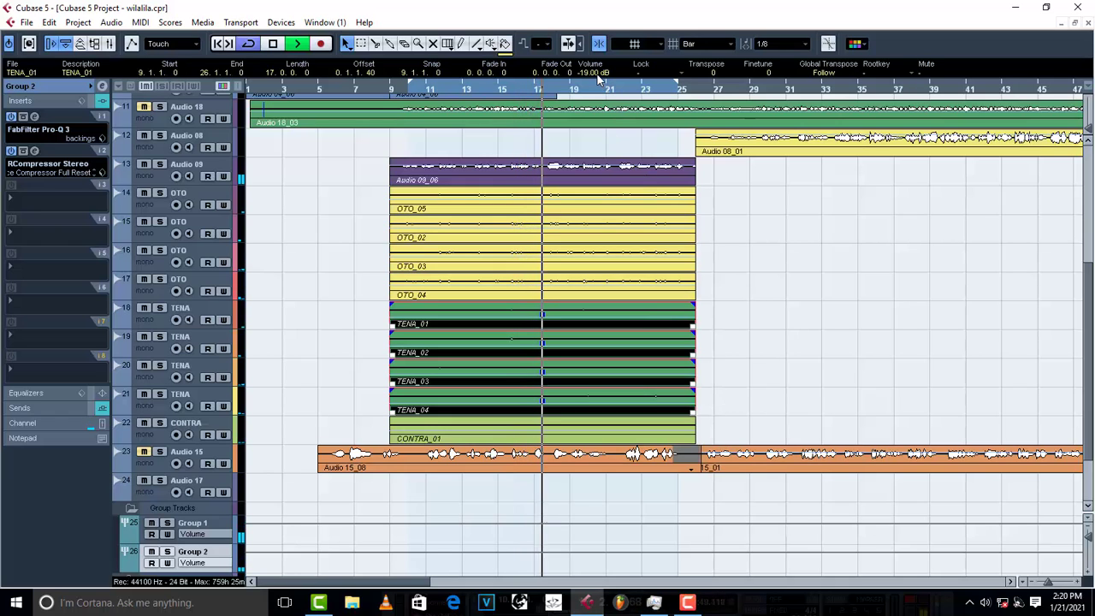
Raise the volume of the four selected TENA events to -17 dB during playback, and stop playback.
{"action": "scroll", "coordinate": [599, 74], "scroll_direction": "up", "scroll_amount": 2}
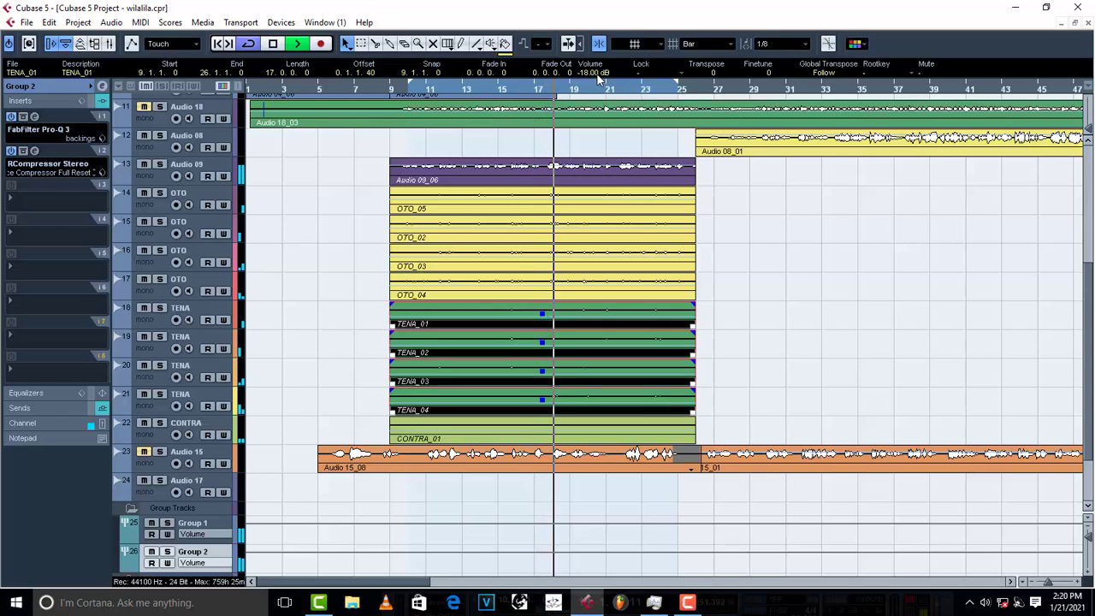
{"action": "scroll", "coordinate": [599, 74], "scroll_direction": "up", "scroll_amount": 1}
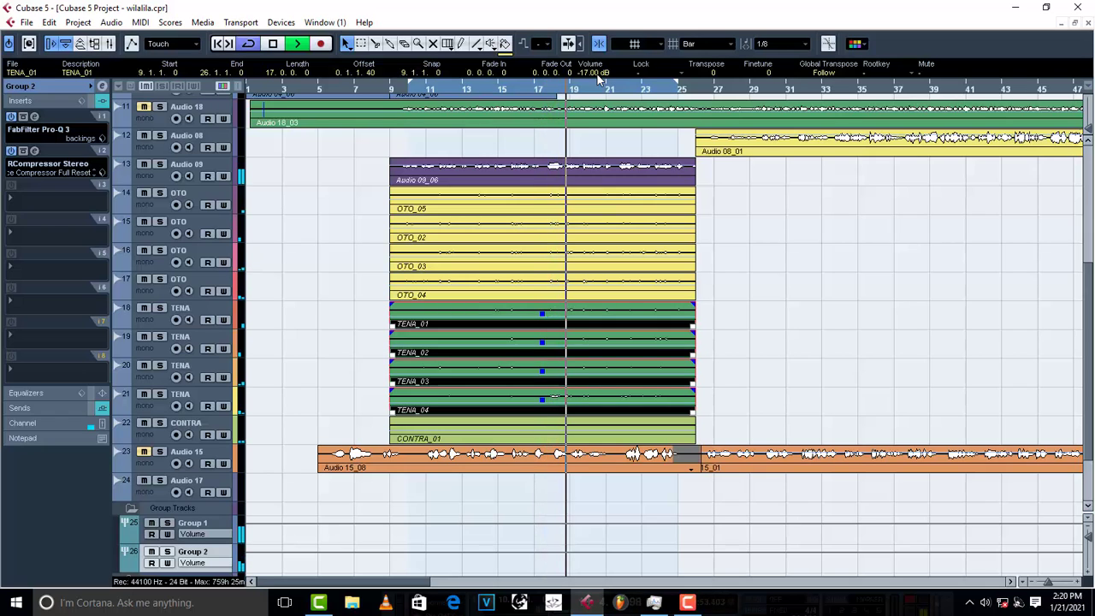
{"action": "key", "text": "space"}
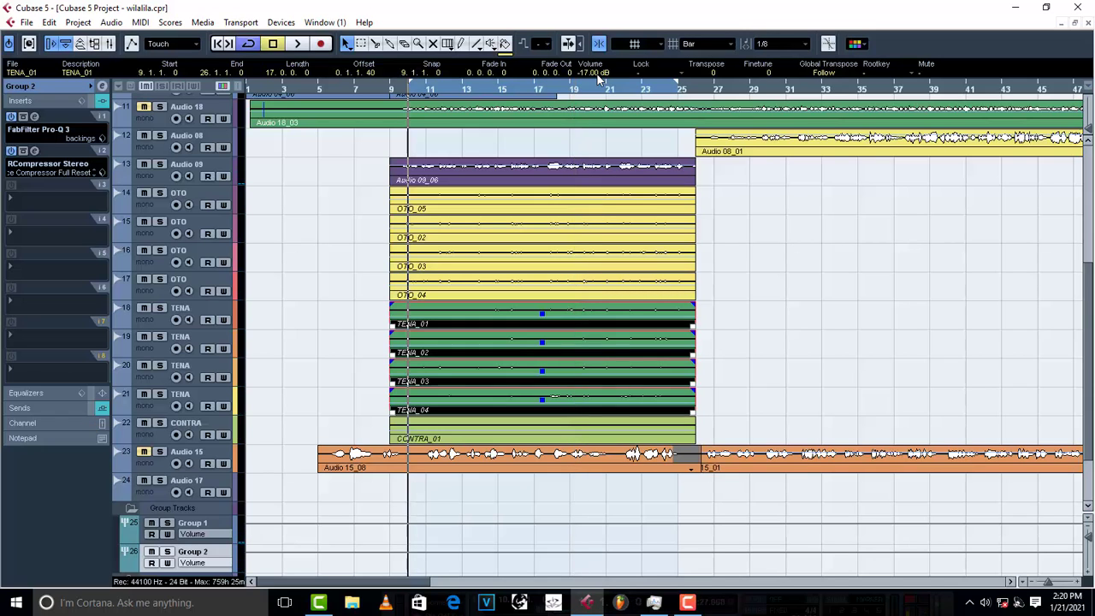
Insert a MultibandCompressor in Group 2's third insert slot and bypass its three lower frequency bands.
{"action": "left_click", "coordinate": [45, 205]}
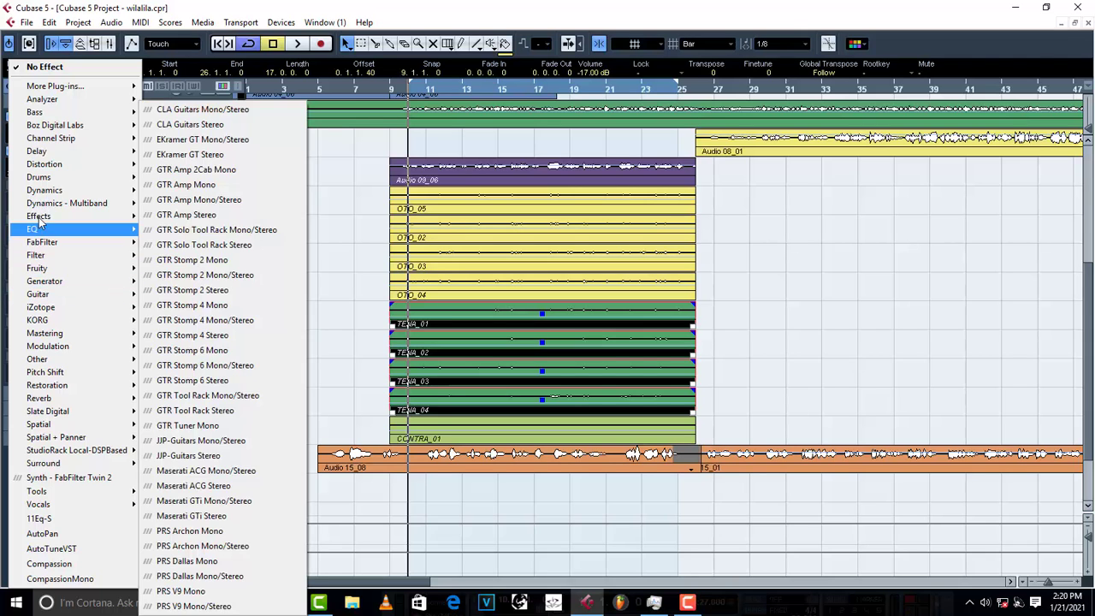
{"action": "mouse_move", "coordinate": [58, 205]}
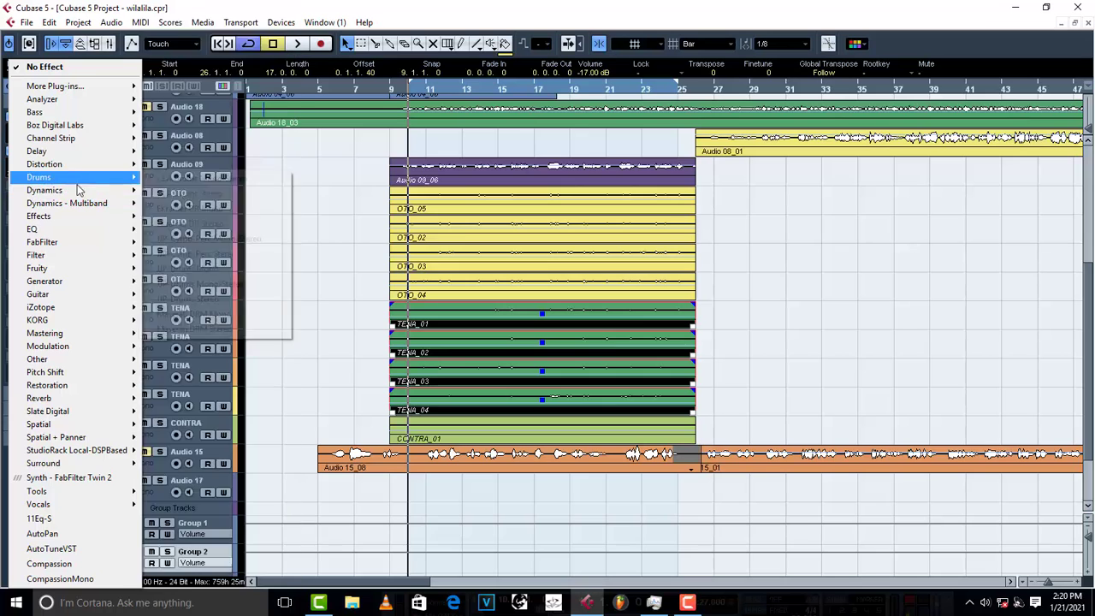
{"action": "mouse_move", "coordinate": [82, 190]}
{"action": "mouse_move", "coordinate": [214, 22]}
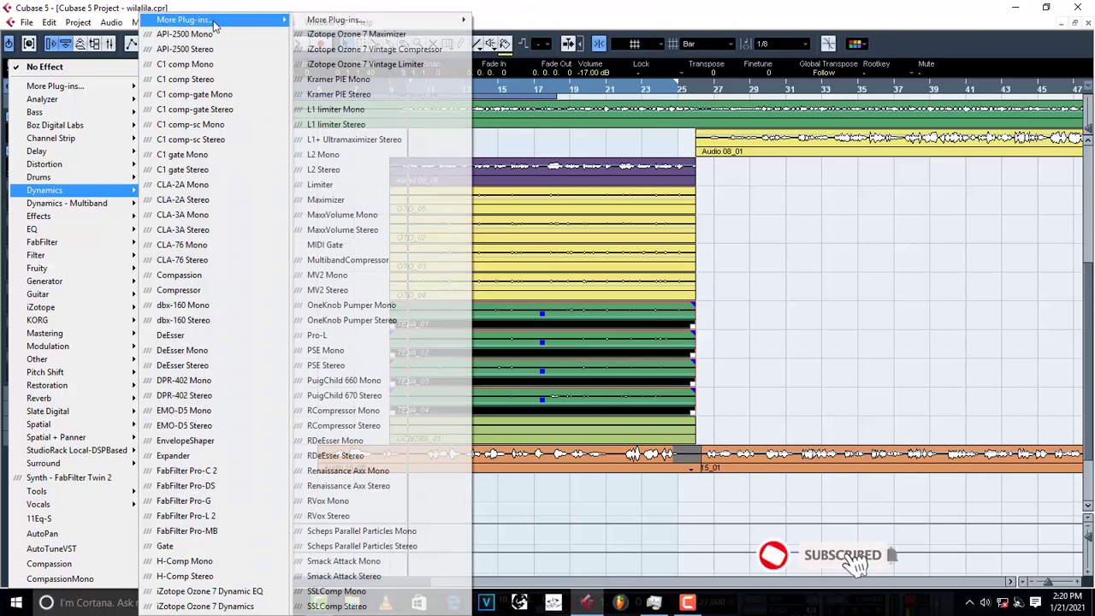
{"action": "left_click", "coordinate": [379, 260]}
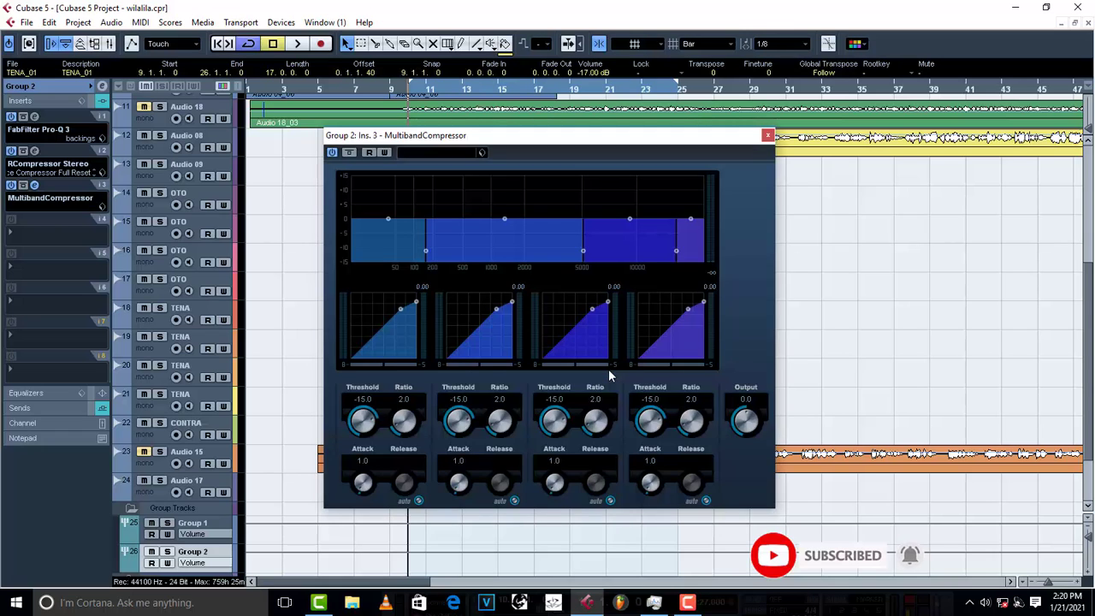
{"action": "left_click", "coordinate": [362, 365]}
{"action": "left_click", "coordinate": [466, 365]}
{"action": "left_click", "coordinate": [552, 366]}
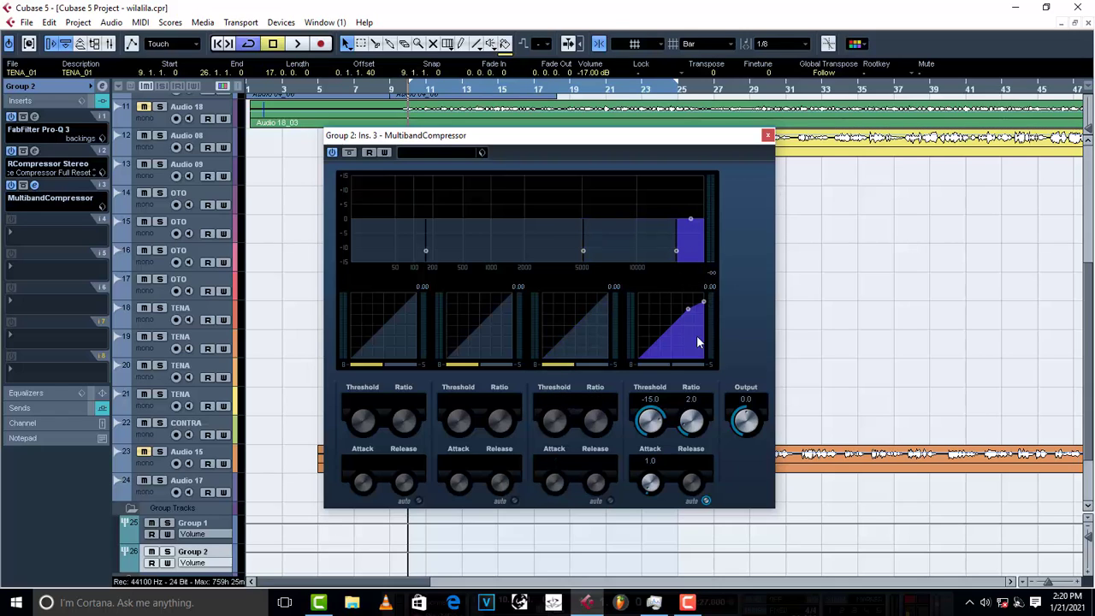
During playback, set the compressor's highest band to threshold -37.2 and ratio 3.3, and lower that band's gain to about -5 dB.
{"action": "key", "text": "space"}
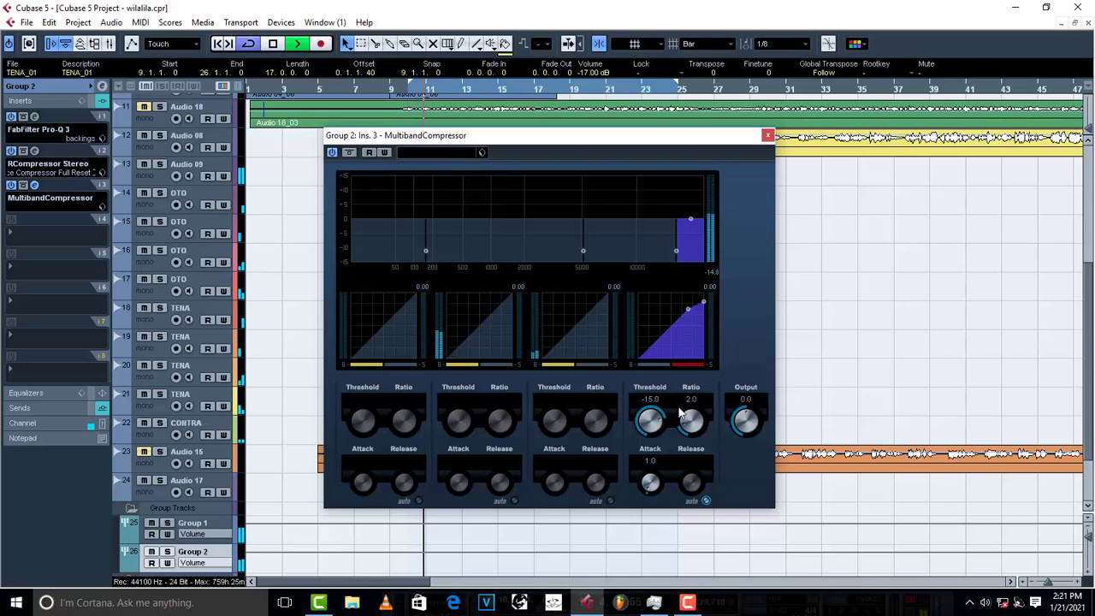
{"action": "left_click_drag", "start_coordinate": [651, 419], "coordinate": [691, 410]}
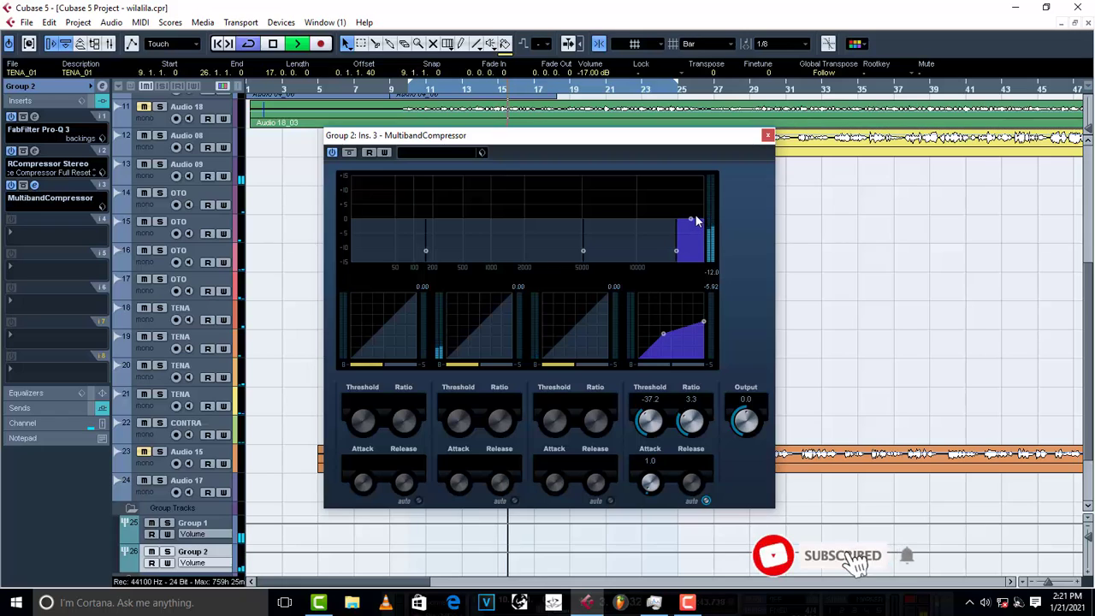
{"action": "key", "text": "space"}
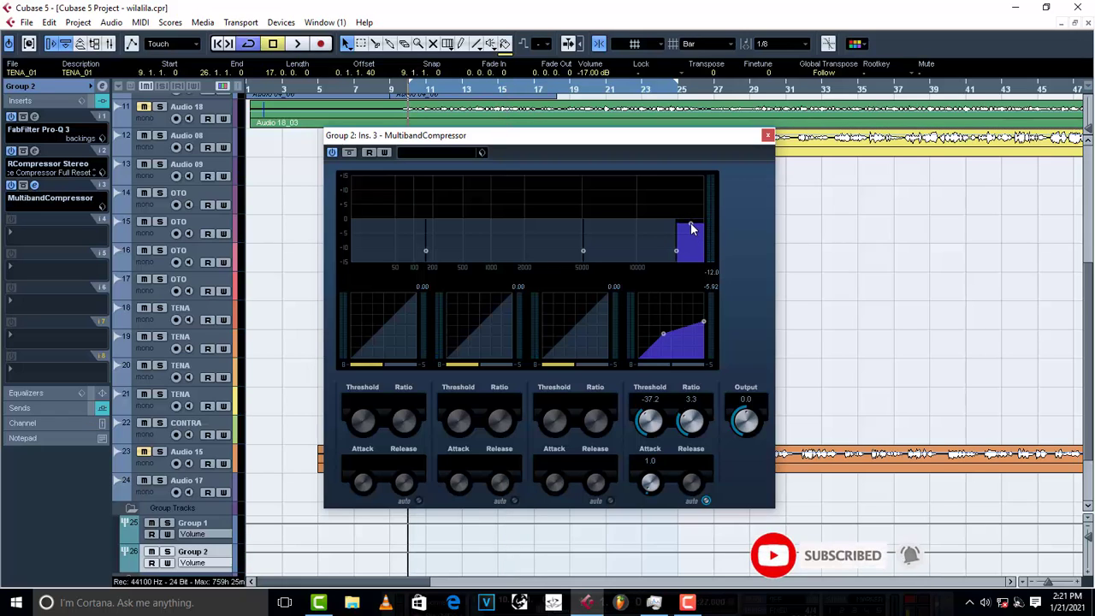
{"action": "key", "text": "space"}
{"action": "left_click_drag", "start_coordinate": [693, 233], "coordinate": [693, 239]}
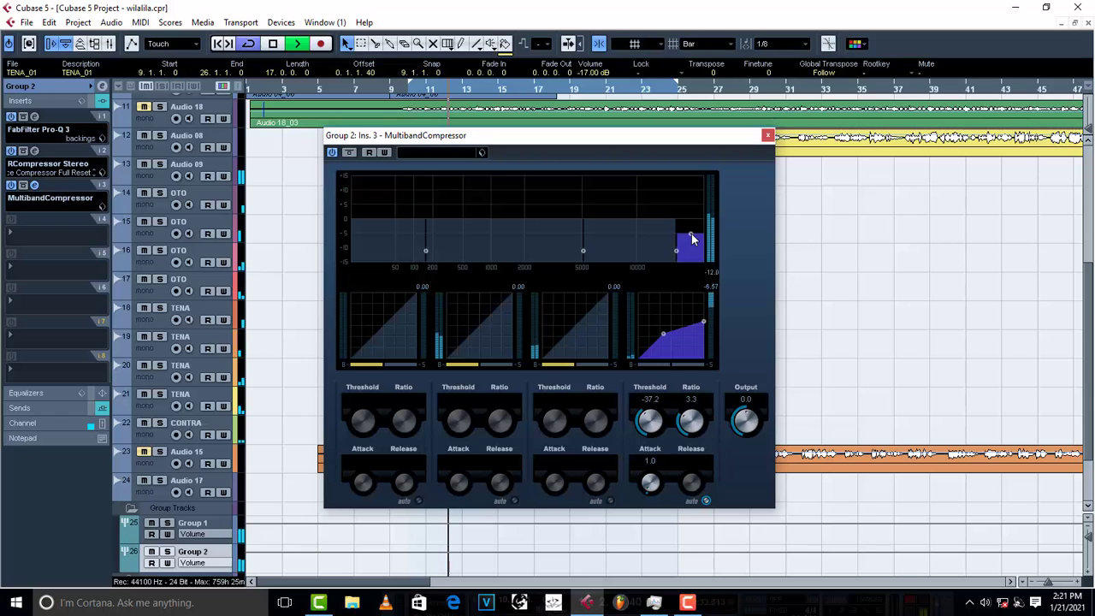
{"action": "left_click", "coordinate": [768, 136]}
{"action": "key", "text": "space"}
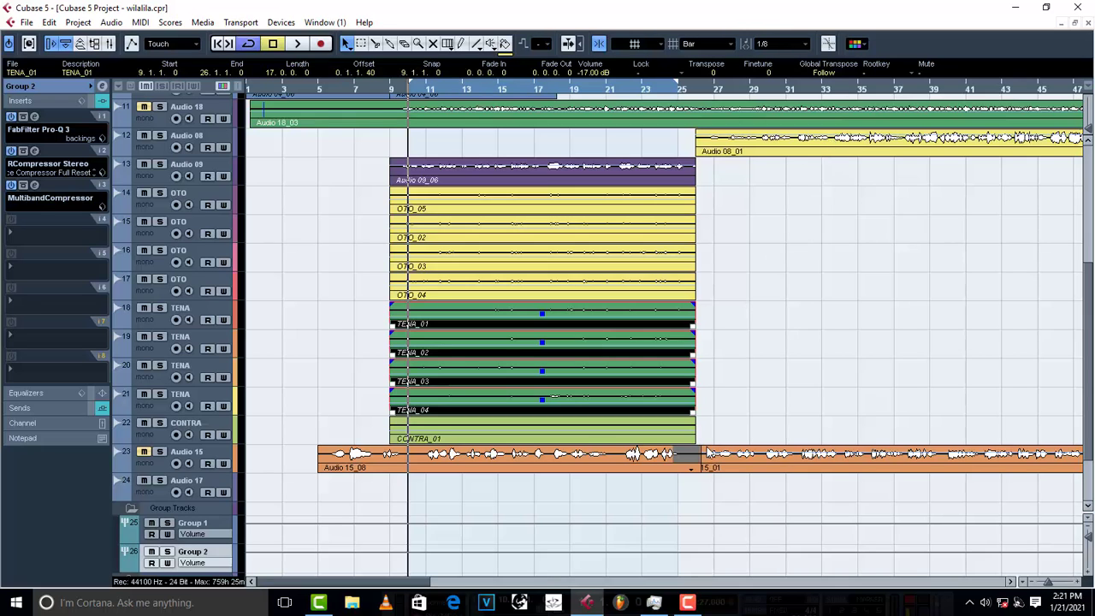
Process the Audio 09_06, OTO, TENA and CONTRA_01 events together with the RX 7 De-crackle plug-in, creating new versions.
{"action": "left_click_drag", "start_coordinate": [738, 433], "coordinate": [355, 175]}
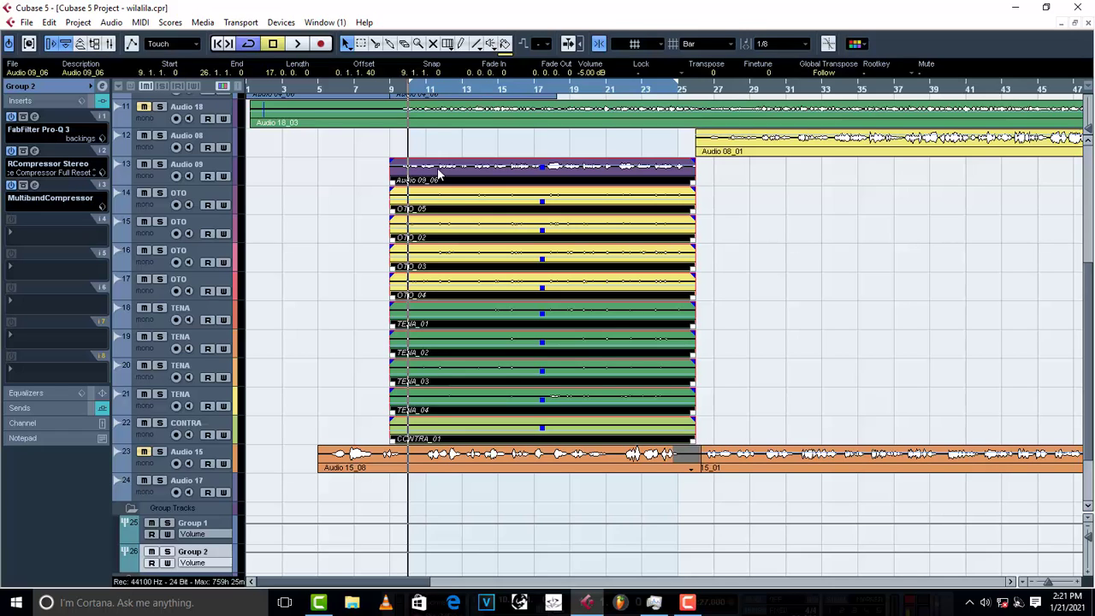
{"action": "right_click", "coordinate": [437, 168]}
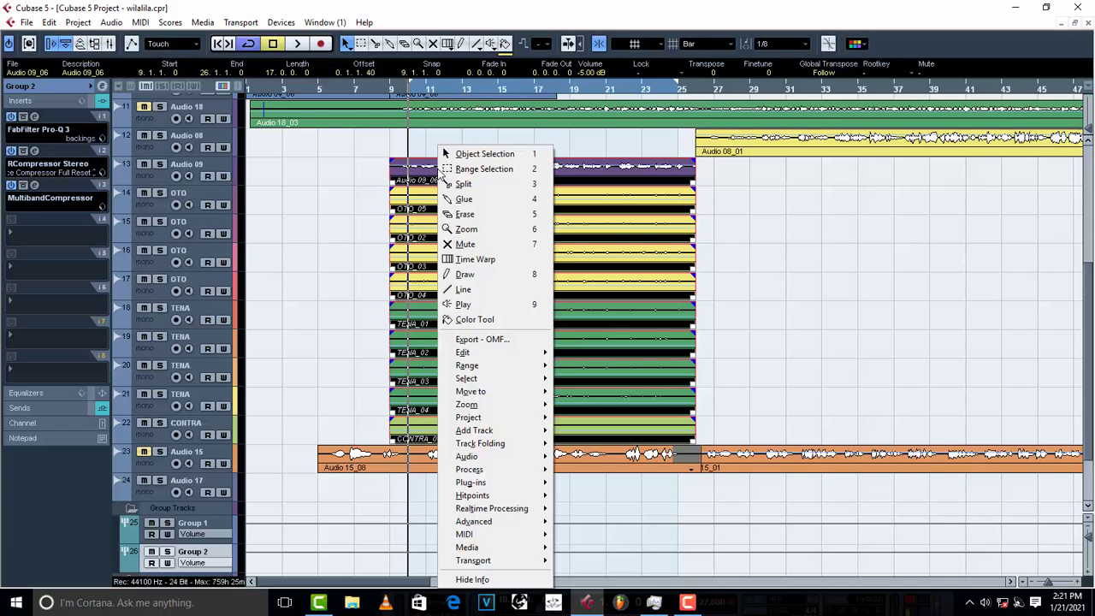
{"action": "mouse_move", "coordinate": [541, 488]}
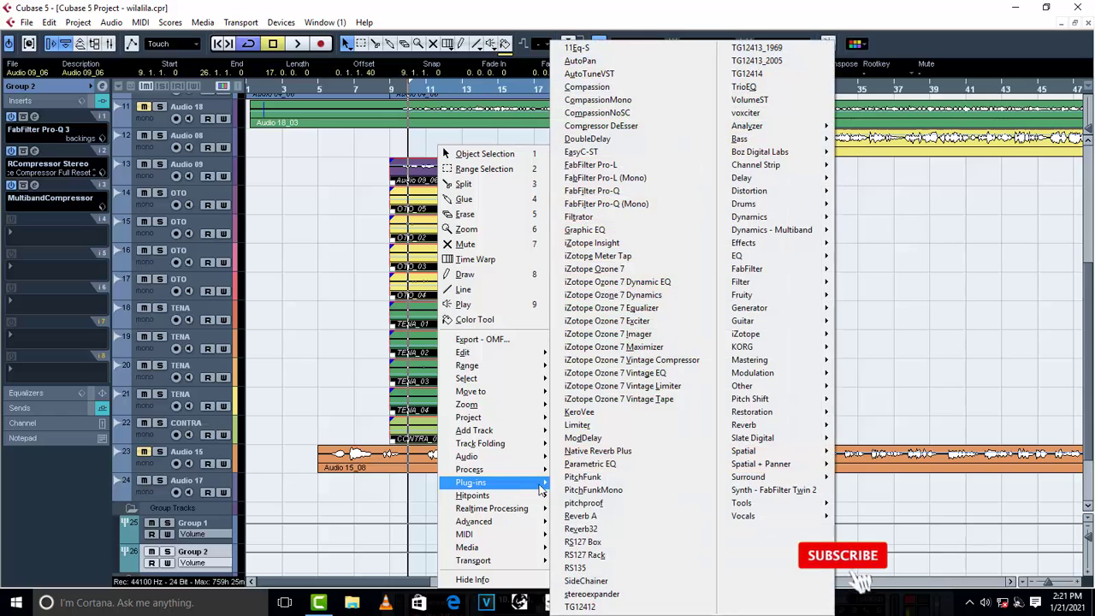
{"action": "mouse_move", "coordinate": [791, 187]}
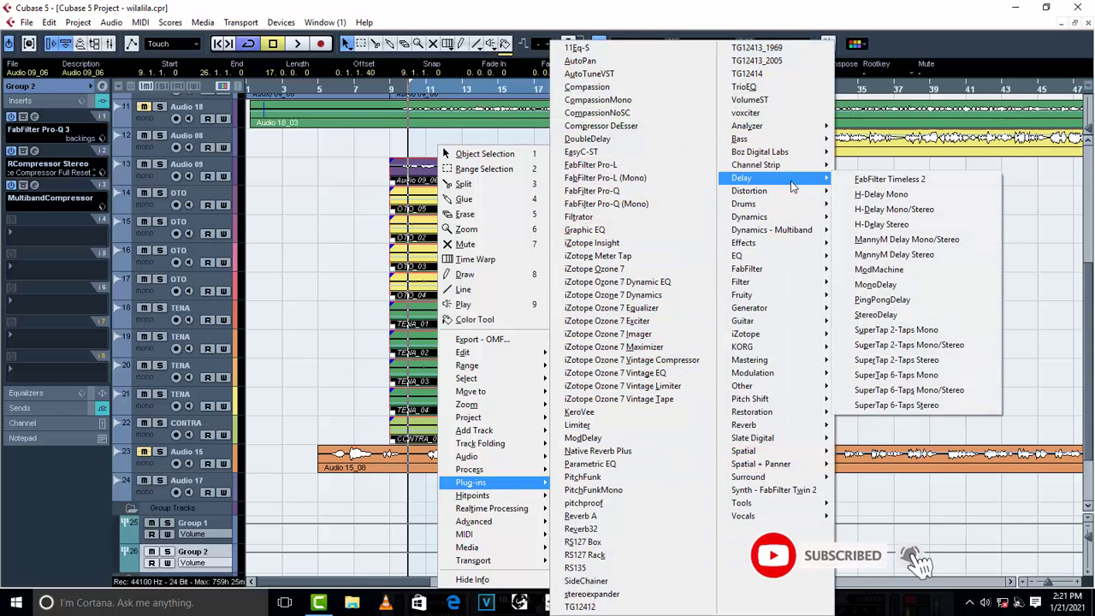
{"action": "mouse_move", "coordinate": [787, 411]}
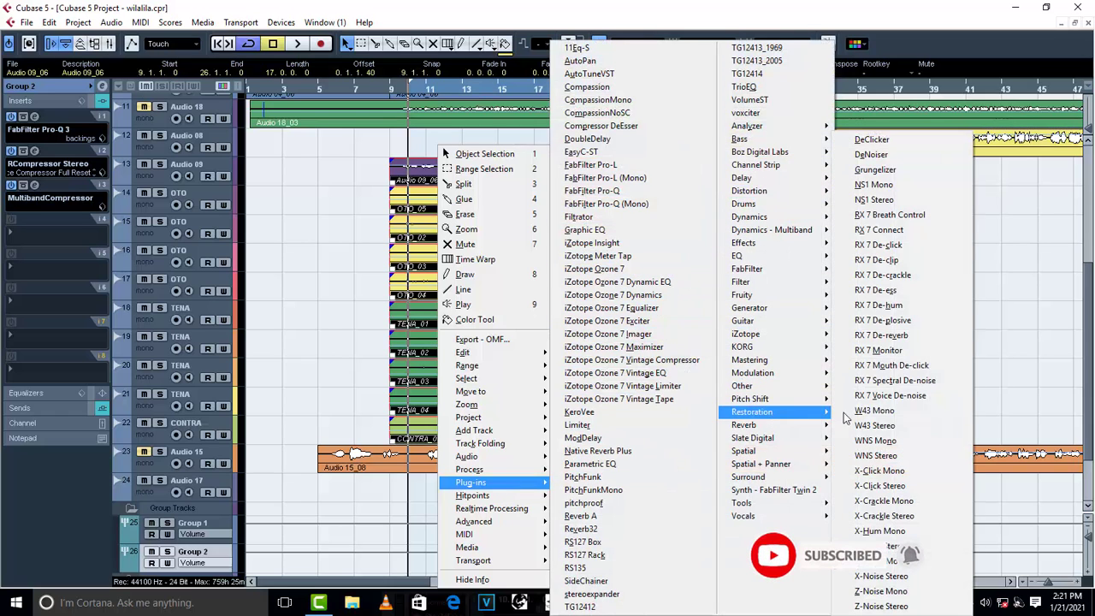
{"action": "left_click", "coordinate": [888, 283]}
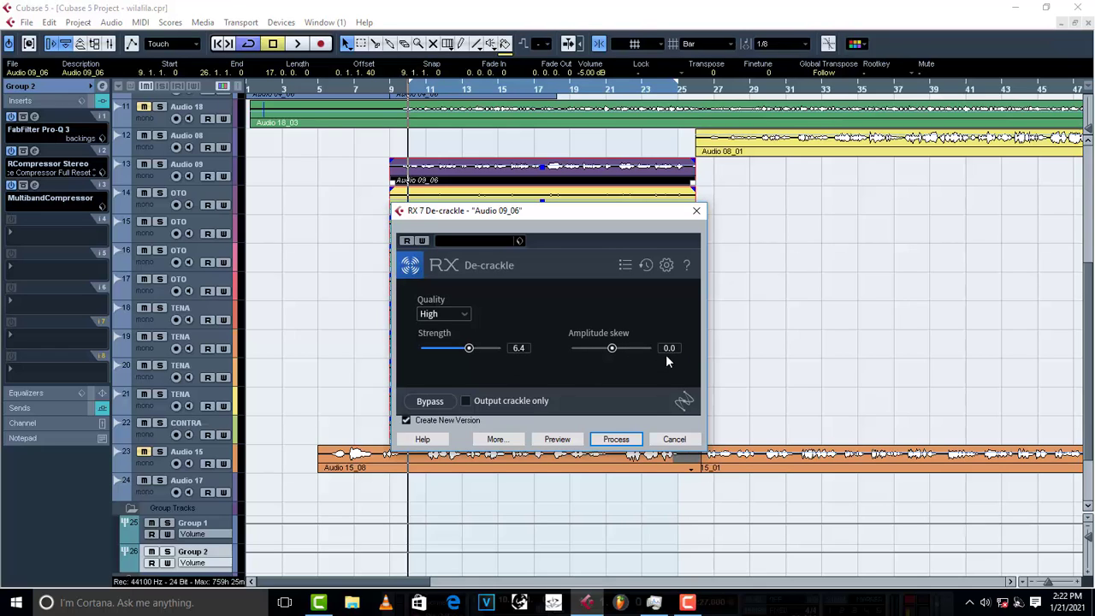
{"action": "left_click", "coordinate": [616, 439]}
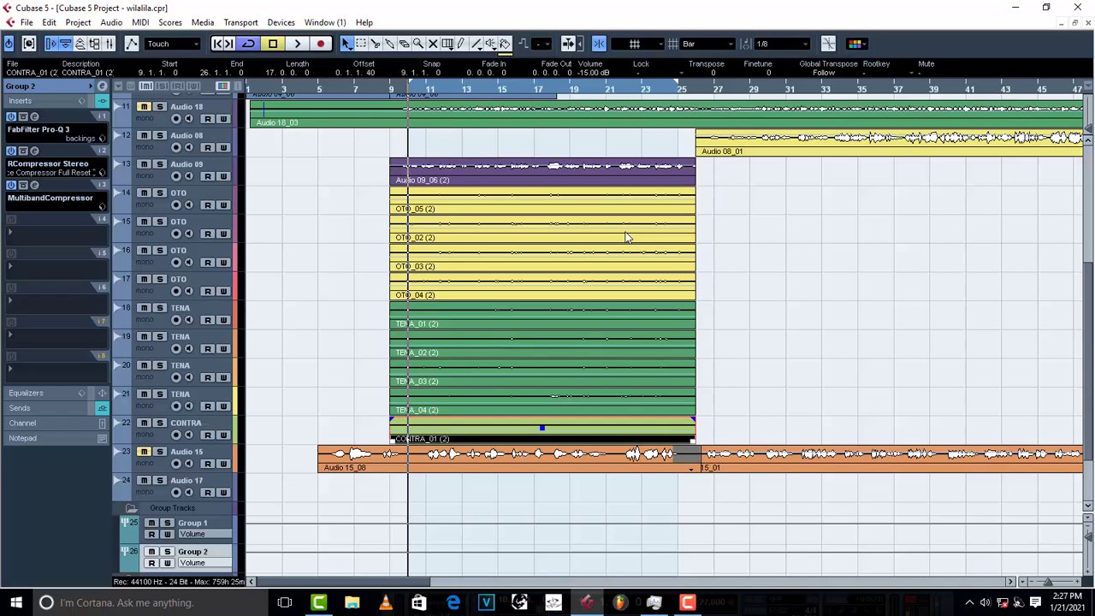
{"action": "left_click", "coordinate": [322, 331]}
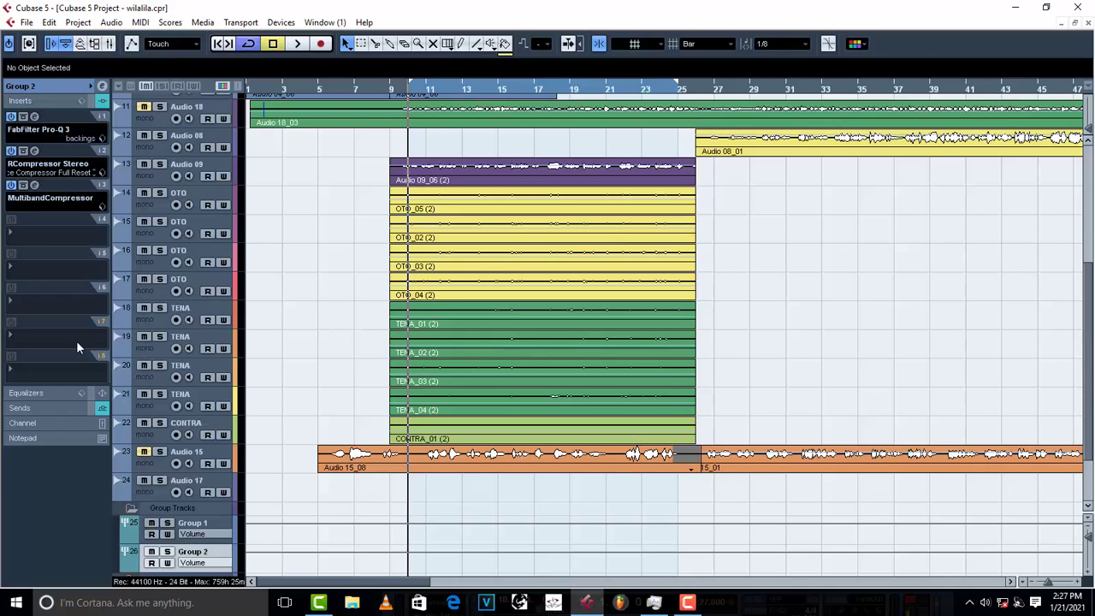
{"action": "left_click", "coordinate": [37, 370]}
{"action": "mouse_move", "coordinate": [40, 363]}
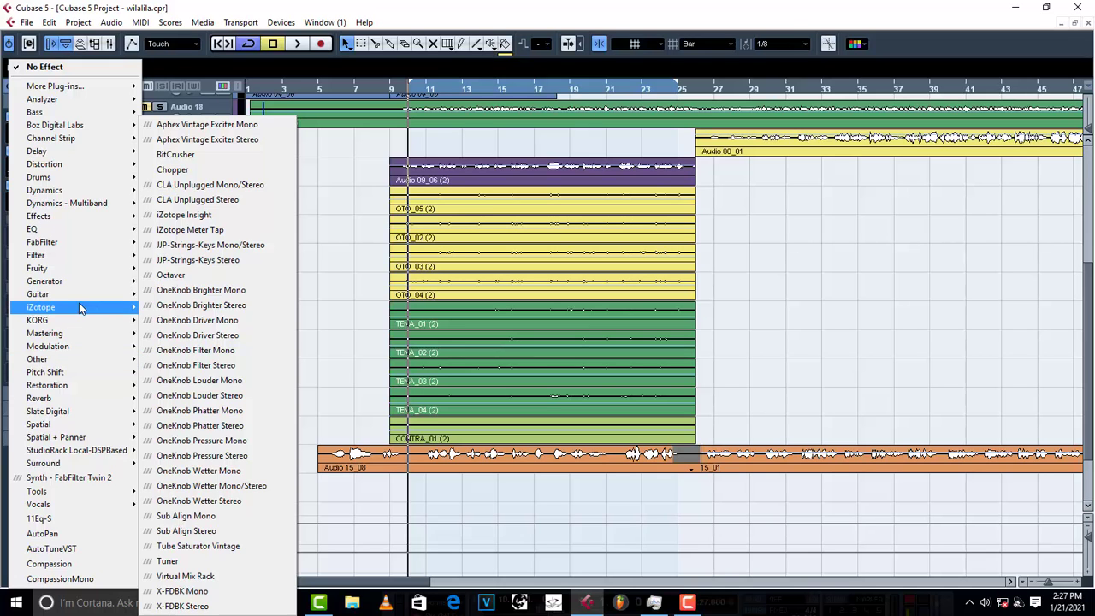
{"action": "left_click", "coordinate": [351, 182]}
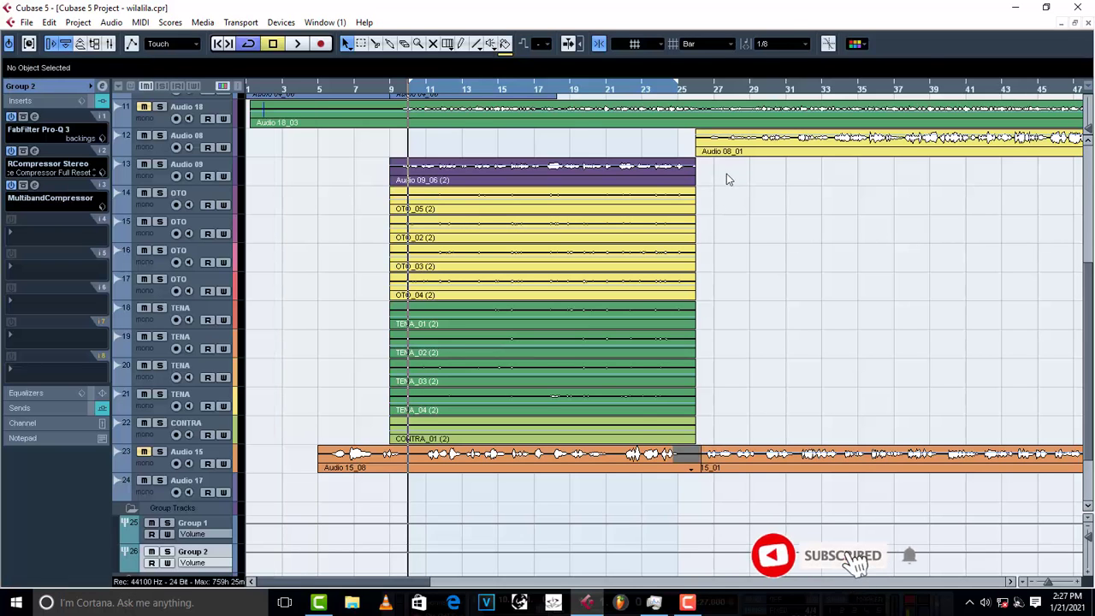
{"action": "left_click_drag", "start_coordinate": [726, 174], "coordinate": [638, 415]}
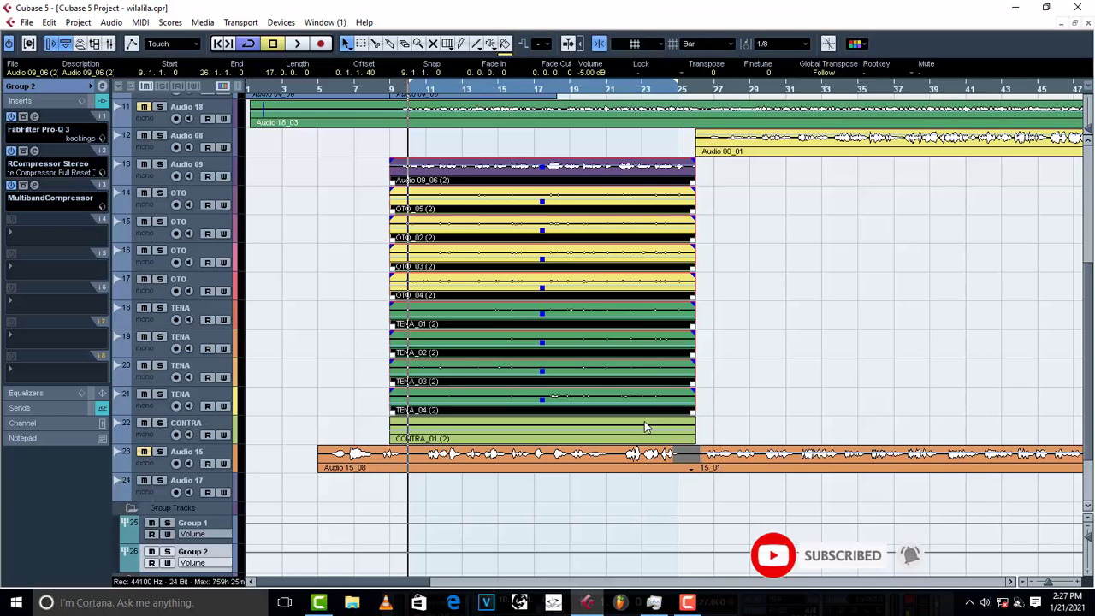
{"action": "left_click", "coordinate": [310, 299]}
{"action": "left_click", "coordinate": [33, 370]}
{"action": "mouse_move", "coordinate": [34, 375]}
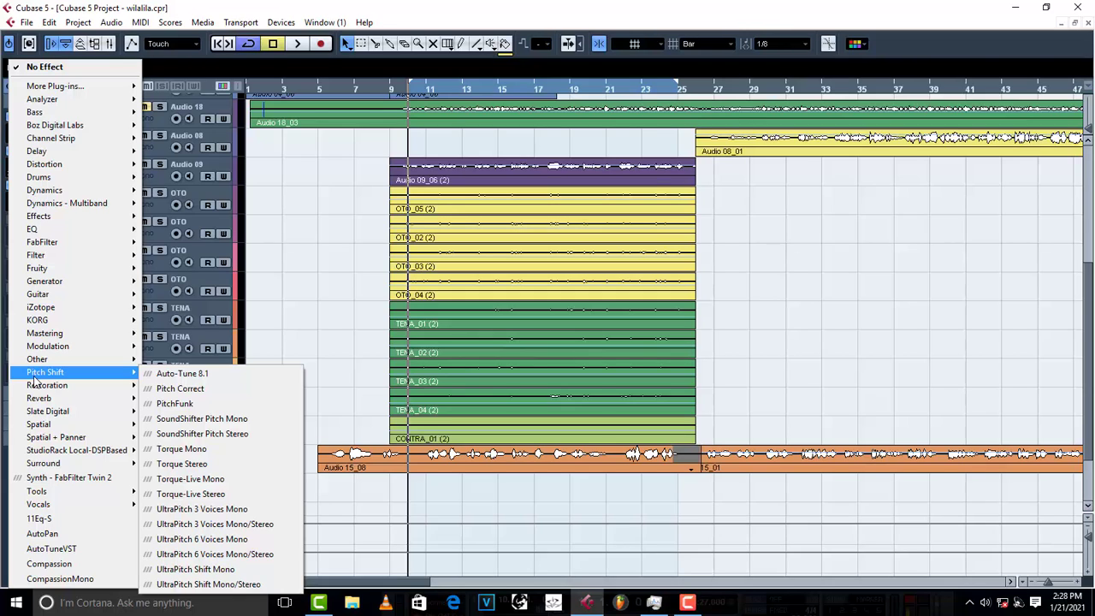
{"action": "left_click", "coordinate": [765, 418]}
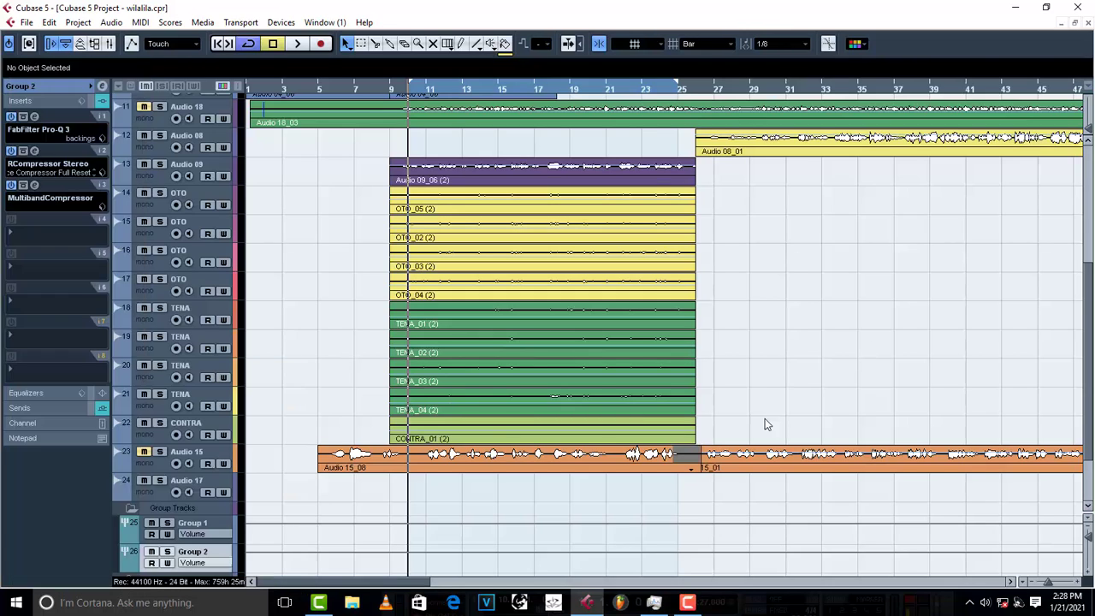
{"action": "left_click_drag", "start_coordinate": [765, 418], "coordinate": [605, 167]}
{"action": "left_click", "coordinate": [805, 319]}
Insert a DeNoiser in Group 2's eighth insert slot with the Medium preset and audition it in playback.
{"action": "left_click", "coordinate": [39, 372]}
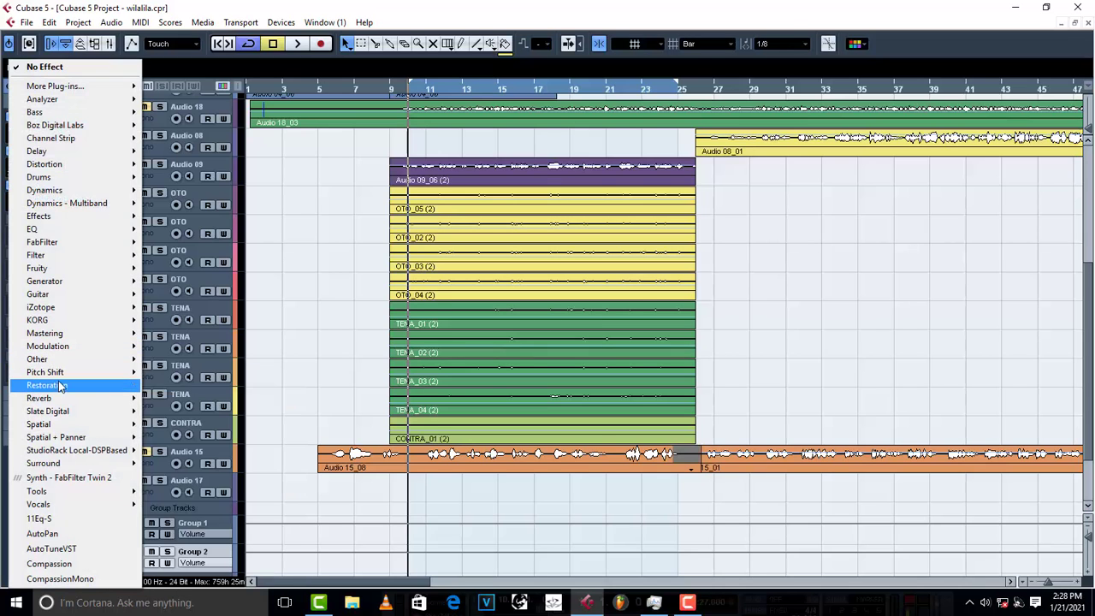
{"action": "mouse_move", "coordinate": [60, 386]}
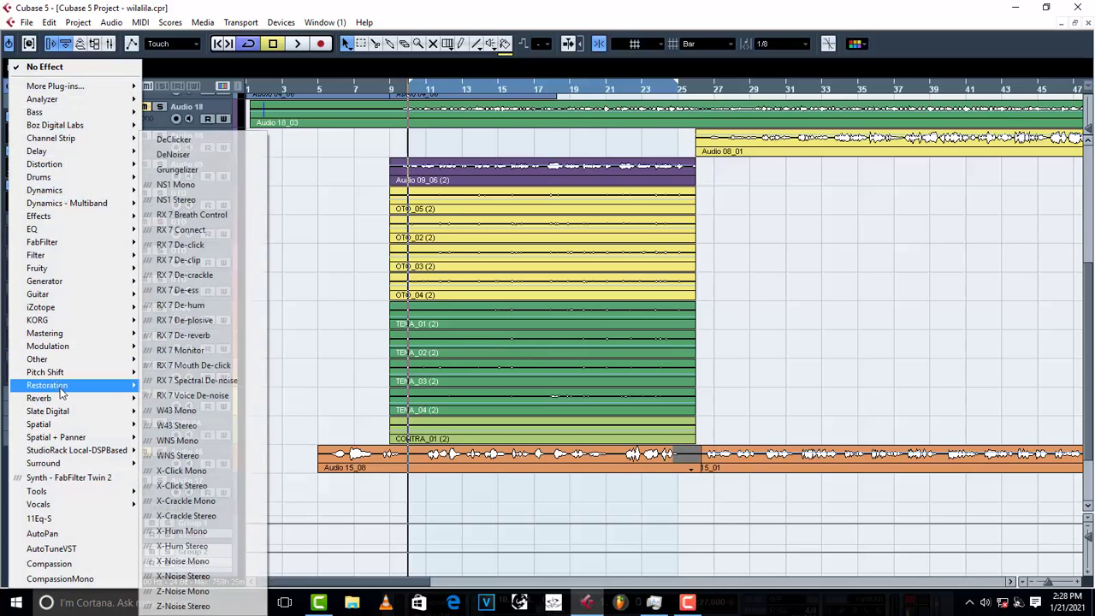
{"action": "left_click", "coordinate": [179, 155]}
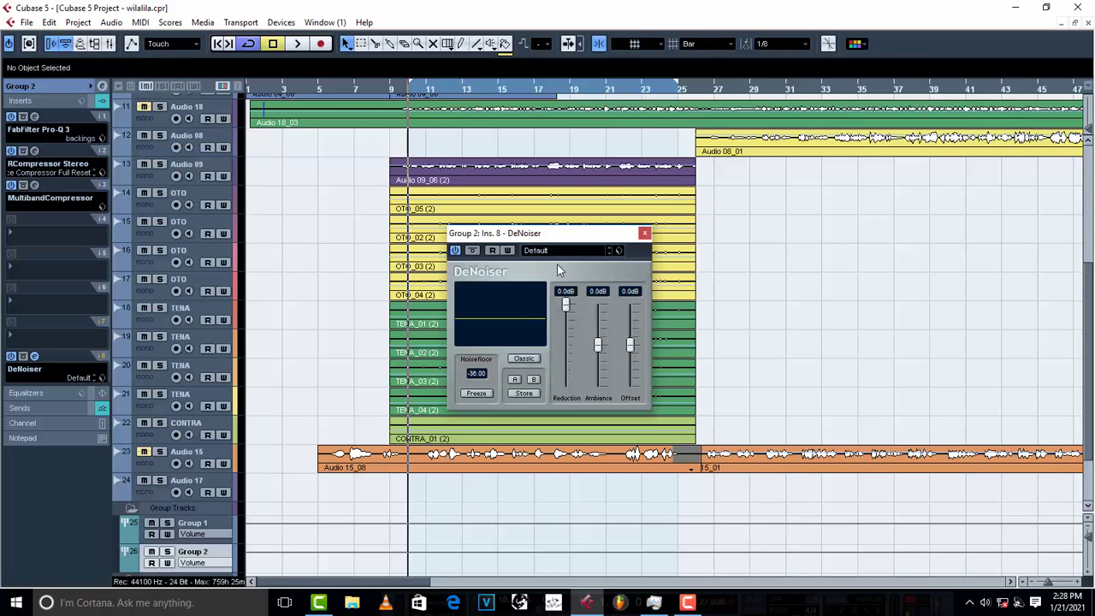
{"action": "left_click", "coordinate": [569, 253]}
{"action": "left_click", "coordinate": [579, 296]}
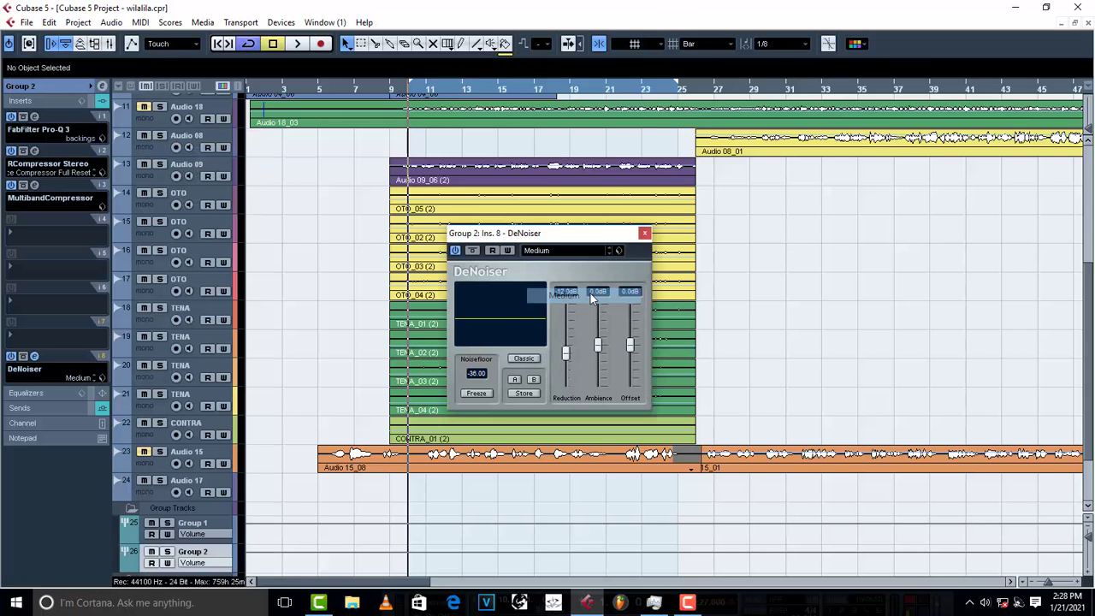
{"action": "left_click", "coordinate": [645, 233]}
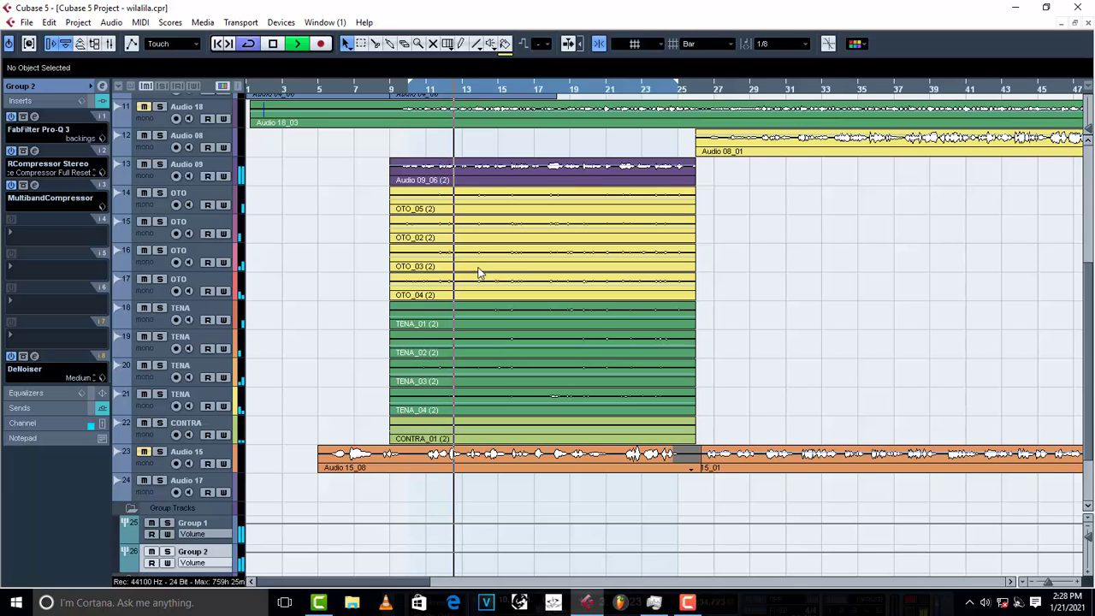
{"action": "key", "text": "space"}
Insert a DeNoiser in the eighth insert slot of Group 1.
{"action": "left_click", "coordinate": [225, 529]}
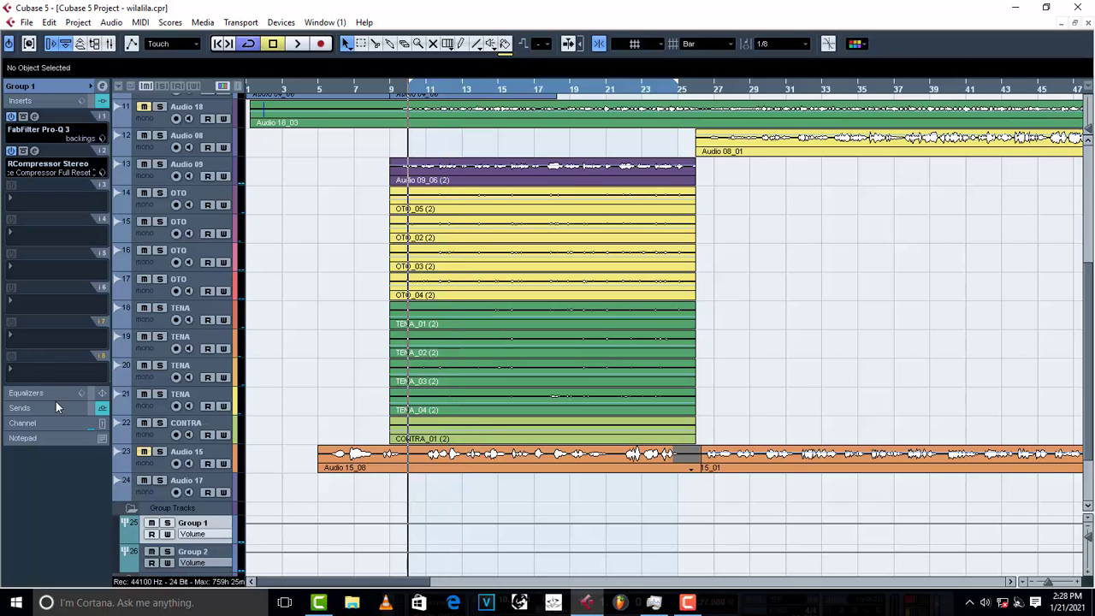
{"action": "left_click", "coordinate": [23, 376]}
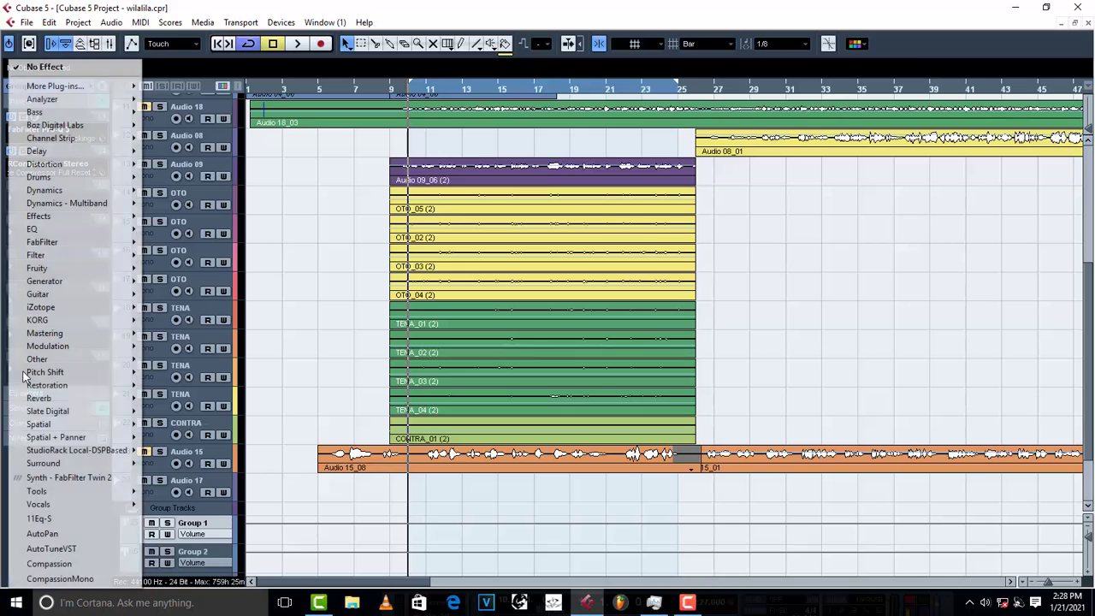
{"action": "mouse_move", "coordinate": [66, 390]}
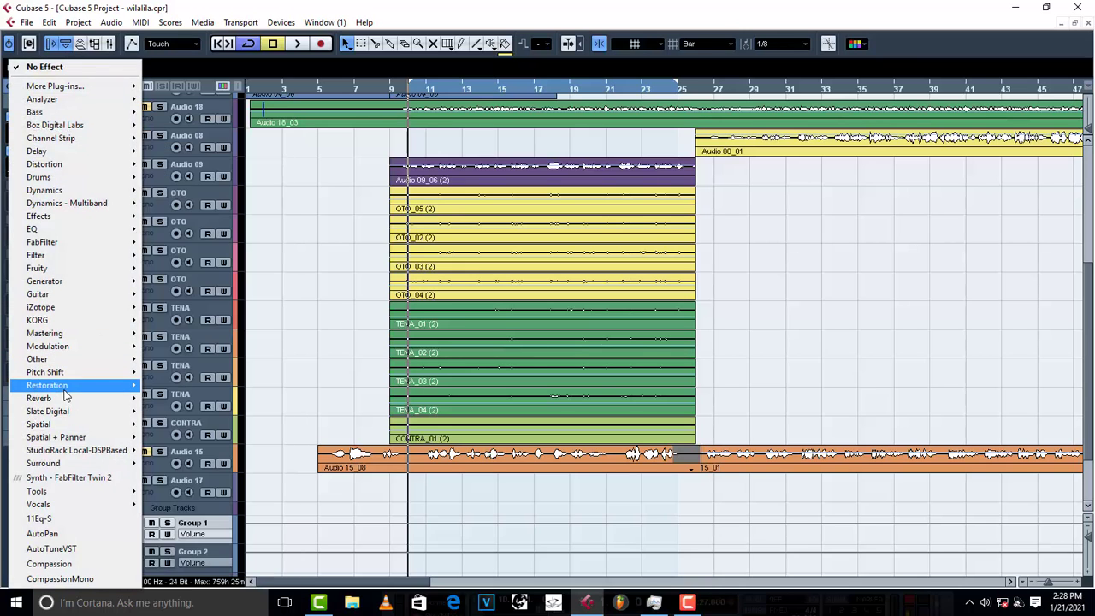
{"action": "left_click", "coordinate": [175, 155]}
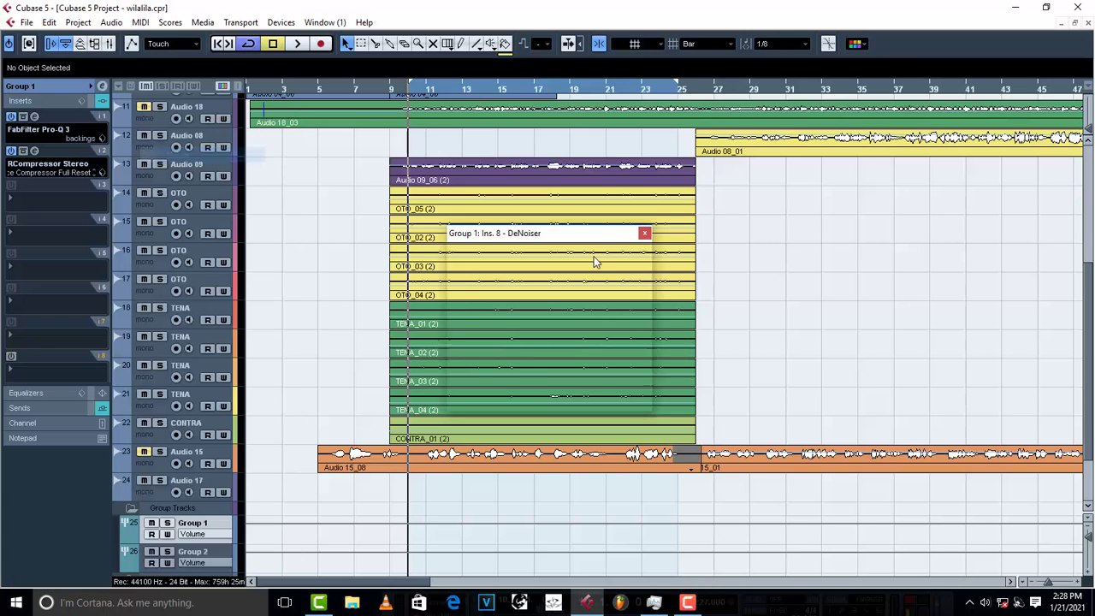
Load the Medium preset in Group 1's DeNoiser, close its window and audition the mix in playback.
{"action": "left_click", "coordinate": [548, 251]}
{"action": "left_click", "coordinate": [565, 291]}
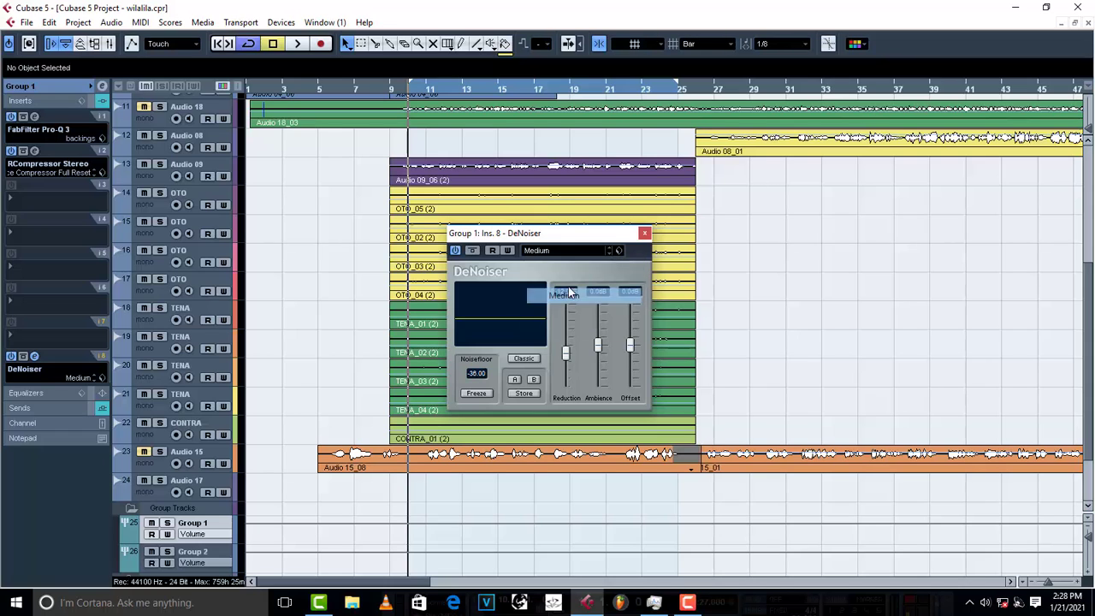
{"action": "left_click", "coordinate": [646, 233]}
{"action": "key", "text": "space"}
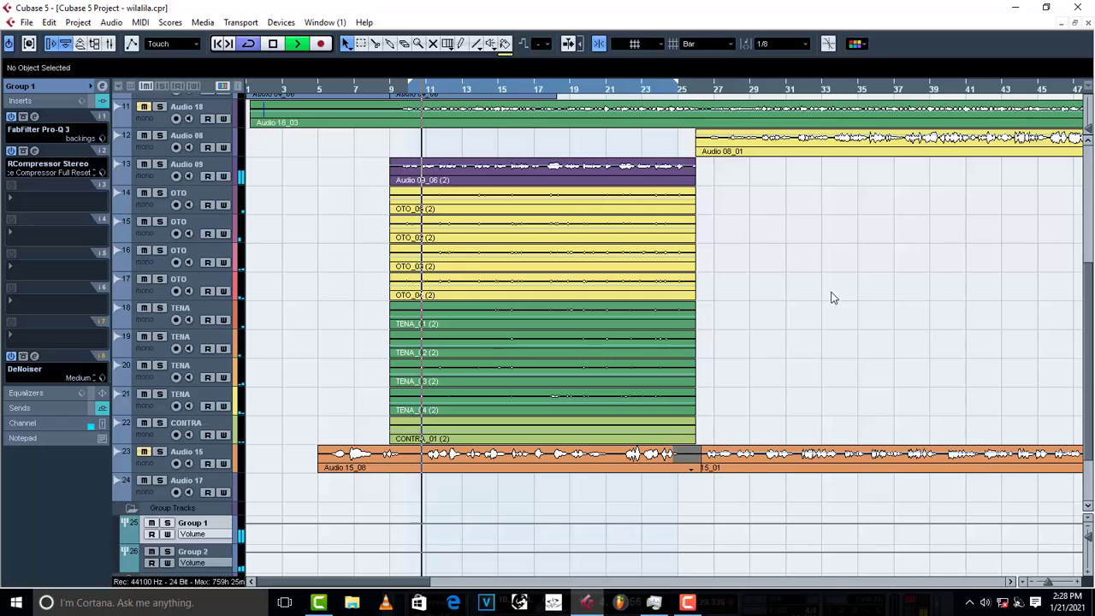
{"action": "key", "text": "space"}
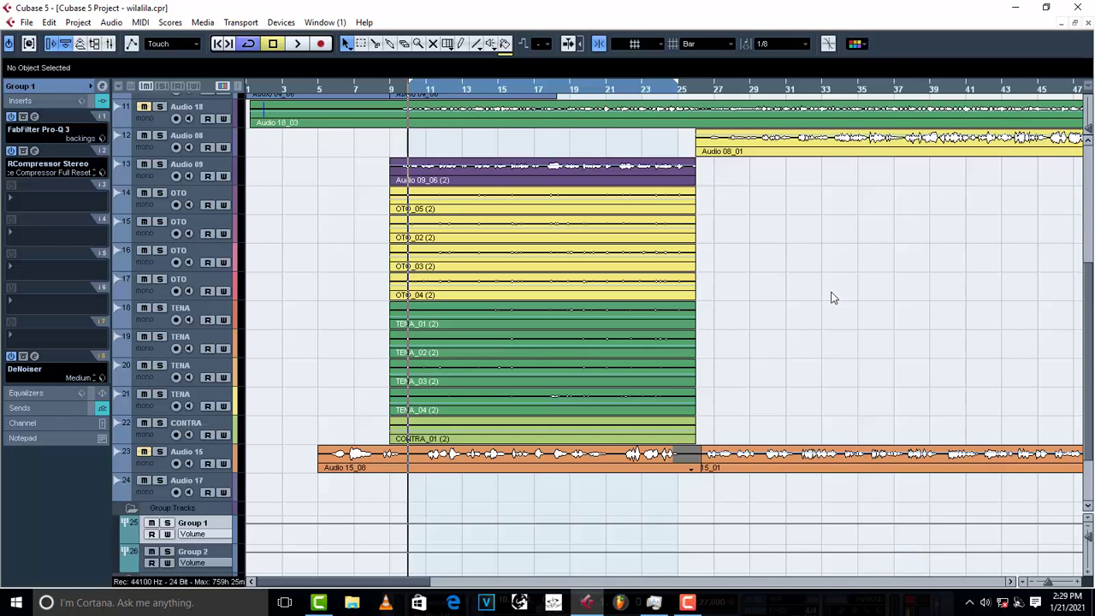
Audition the full mix, show Group 1's sends, and listen to Group 1 soloed before clearing the solo.
{"action": "key", "text": "space"}
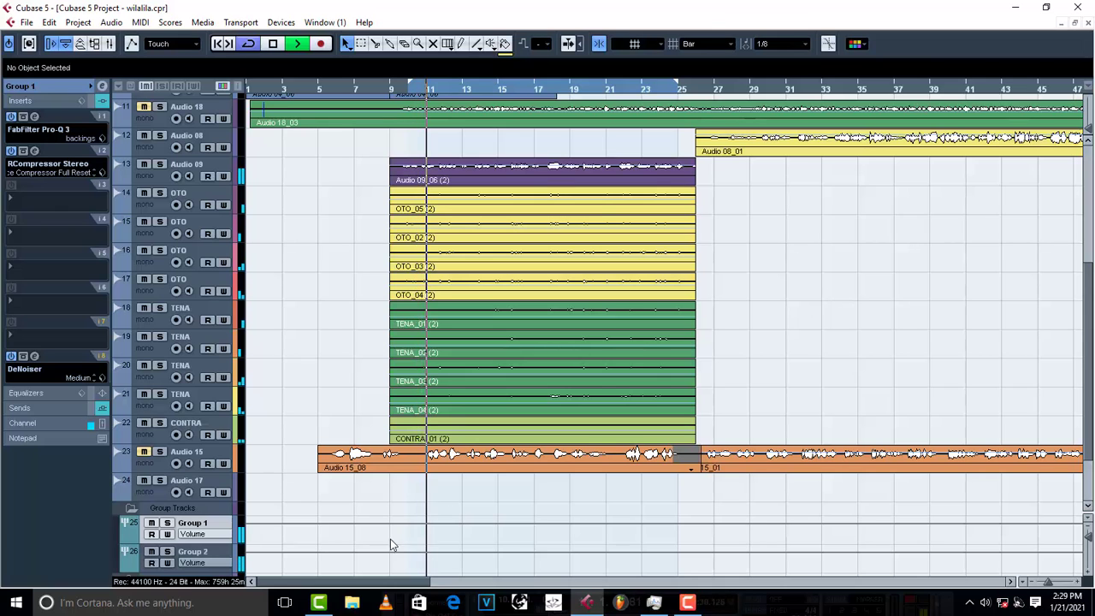
{"action": "scroll", "coordinate": [338, 328], "scroll_direction": "down", "scroll_amount": 3}
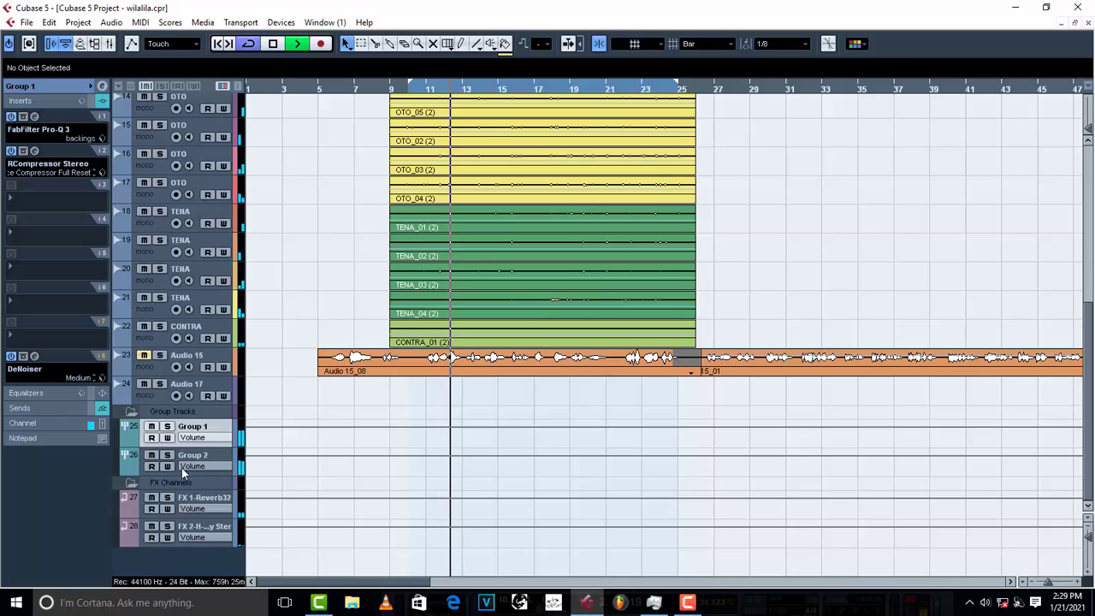
{"action": "key", "text": "space"}
{"action": "left_click", "coordinate": [31, 409]}
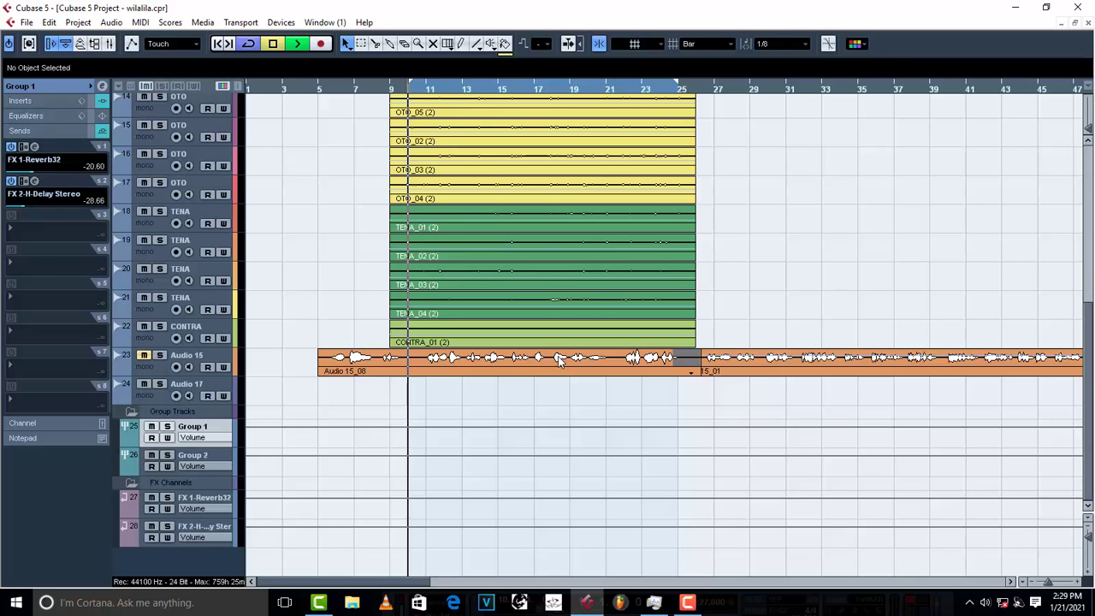
{"action": "key", "text": "space"}
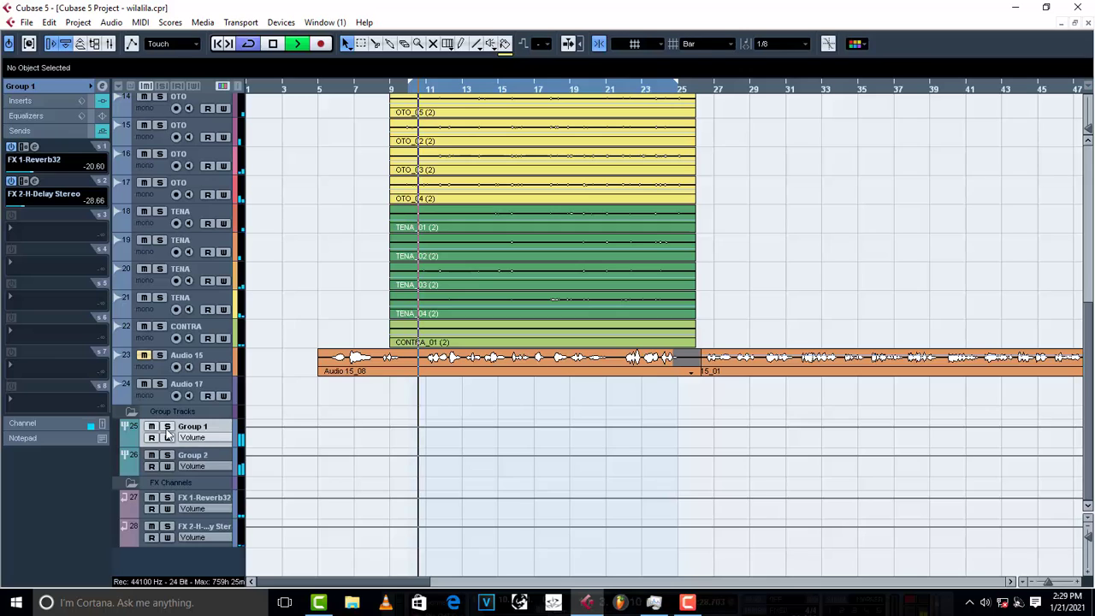
{"action": "left_click", "coordinate": [167, 428]}
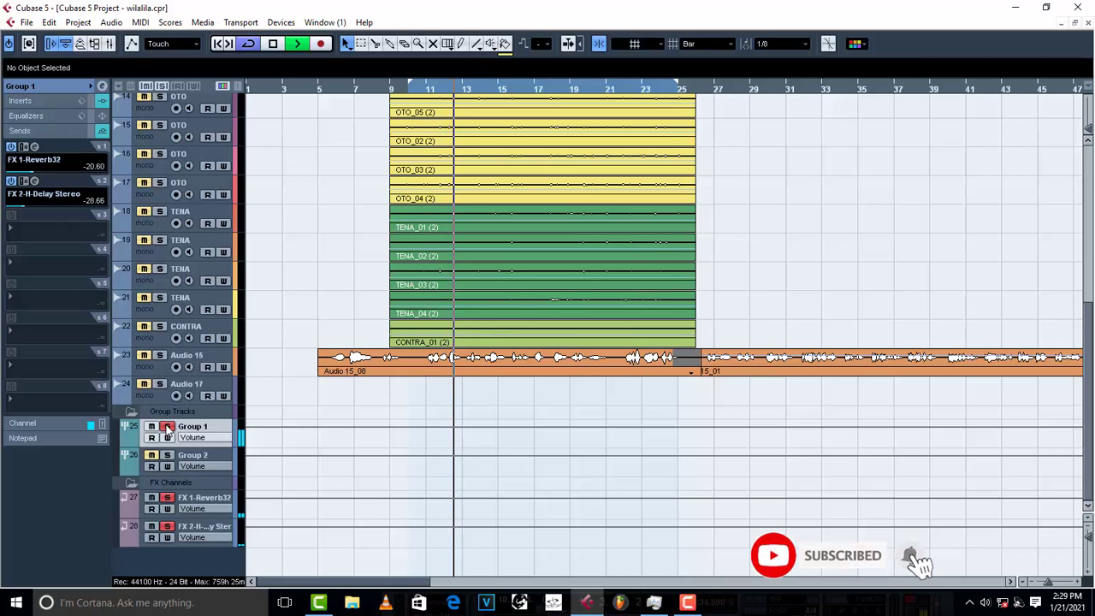
{"action": "key", "text": "space"}
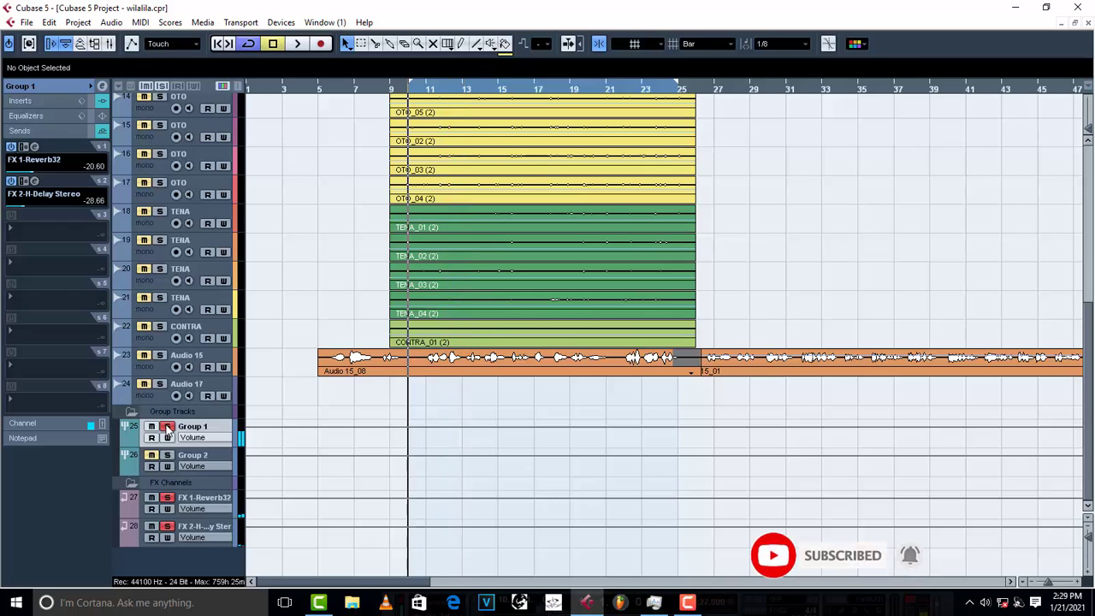
{"action": "left_click", "coordinate": [167, 427]}
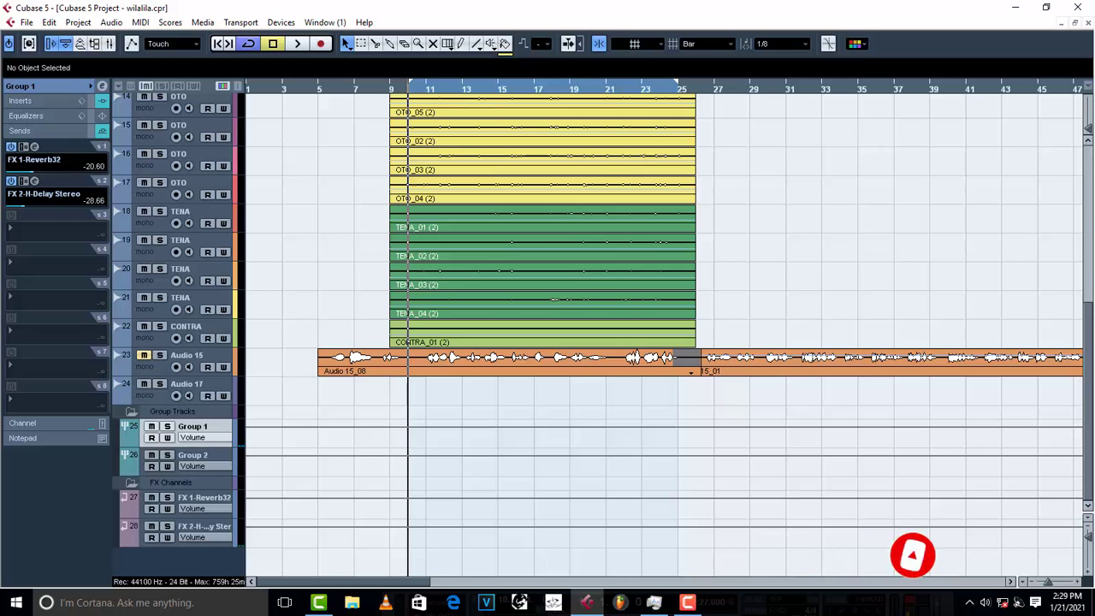
Switch off the FabFilter Pro-Q 3, RCompressor Stereo and DeNoiser inserts on Group 1.
{"action": "left_click", "coordinate": [47, 100]}
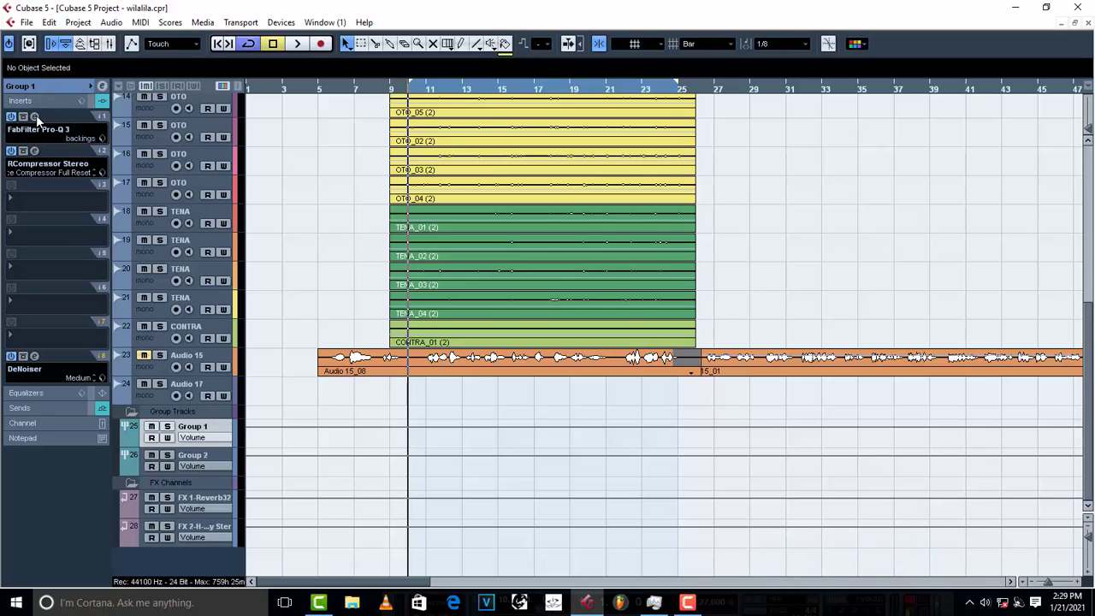
{"action": "left_click", "coordinate": [35, 116]}
{"action": "left_click", "coordinate": [35, 116]}
{"action": "left_click", "coordinate": [36, 151]}
{"action": "left_click", "coordinate": [35, 152]}
{"action": "left_click", "coordinate": [9, 120]}
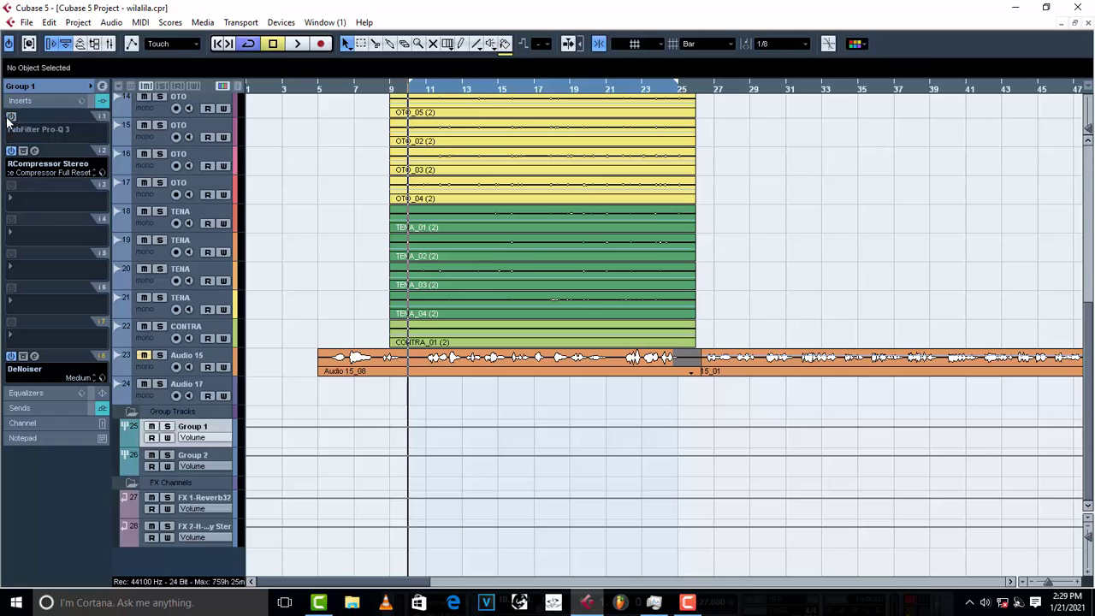
{"action": "left_click", "coordinate": [11, 151]}
{"action": "left_click", "coordinate": [11, 355]}
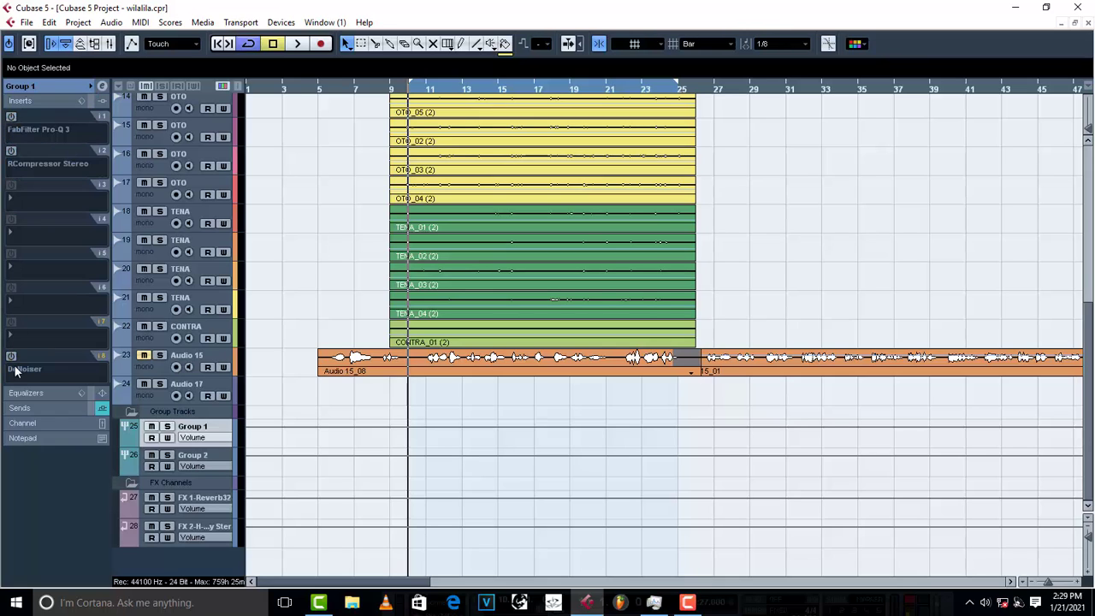
Switch off the FabFilter Pro-Q 3, RCompressor Stereo, MultibandCompressor and DeNoiser inserts on Group 2.
{"action": "left_click", "coordinate": [215, 460]}
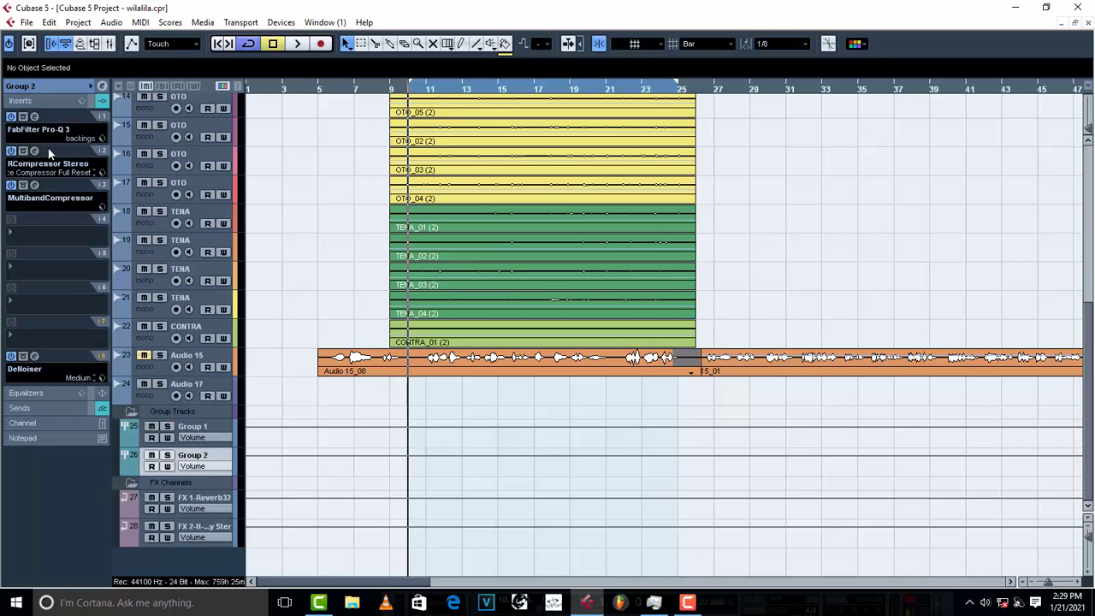
{"action": "left_click", "coordinate": [11, 117]}
{"action": "left_click", "coordinate": [11, 185]}
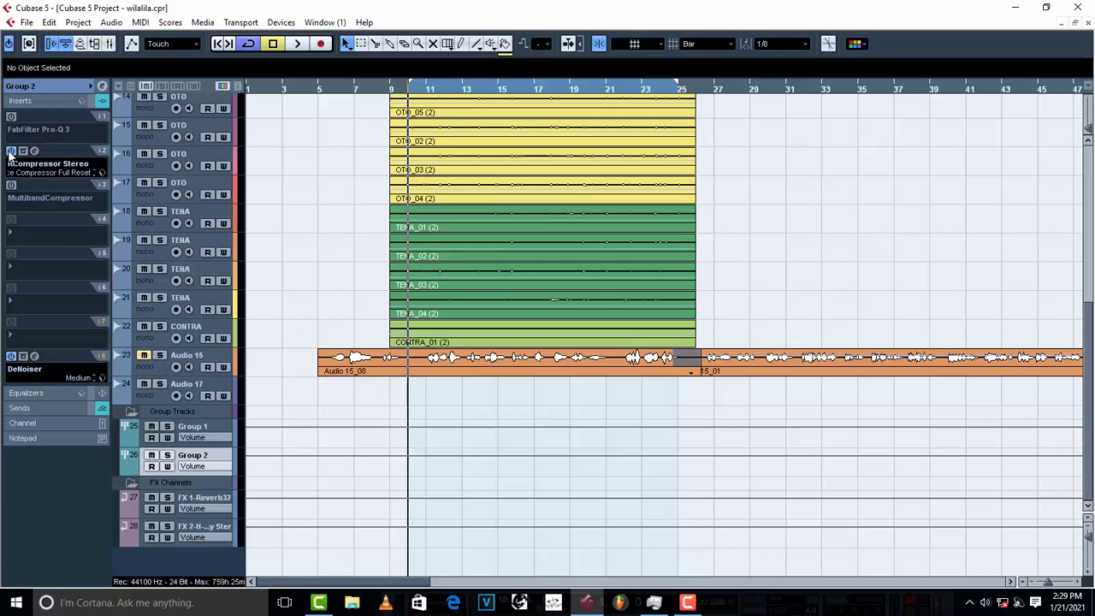
{"action": "left_click", "coordinate": [11, 355]}
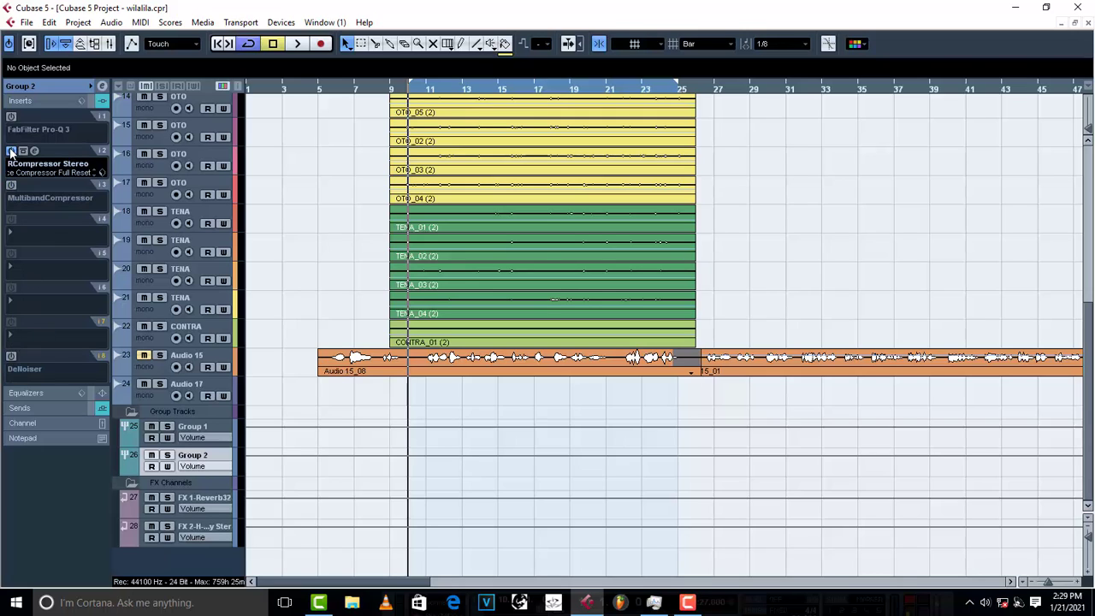
{"action": "left_click", "coordinate": [11, 151]}
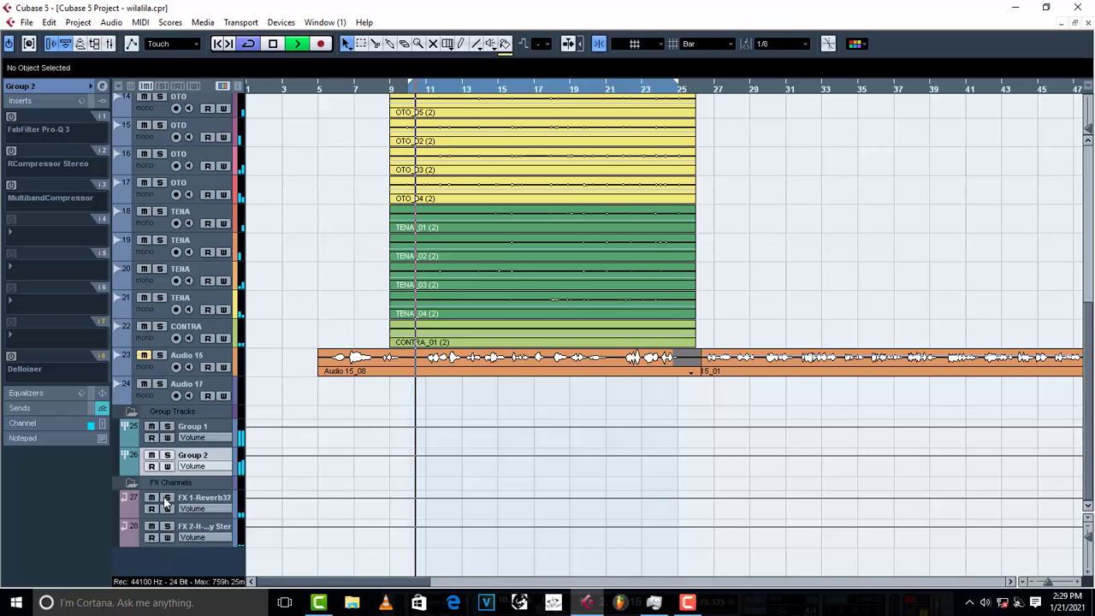
Mute the FX 1 reverb and FX 2 delay channels and play the backing vocals without any effects.
{"action": "key", "text": "space"}
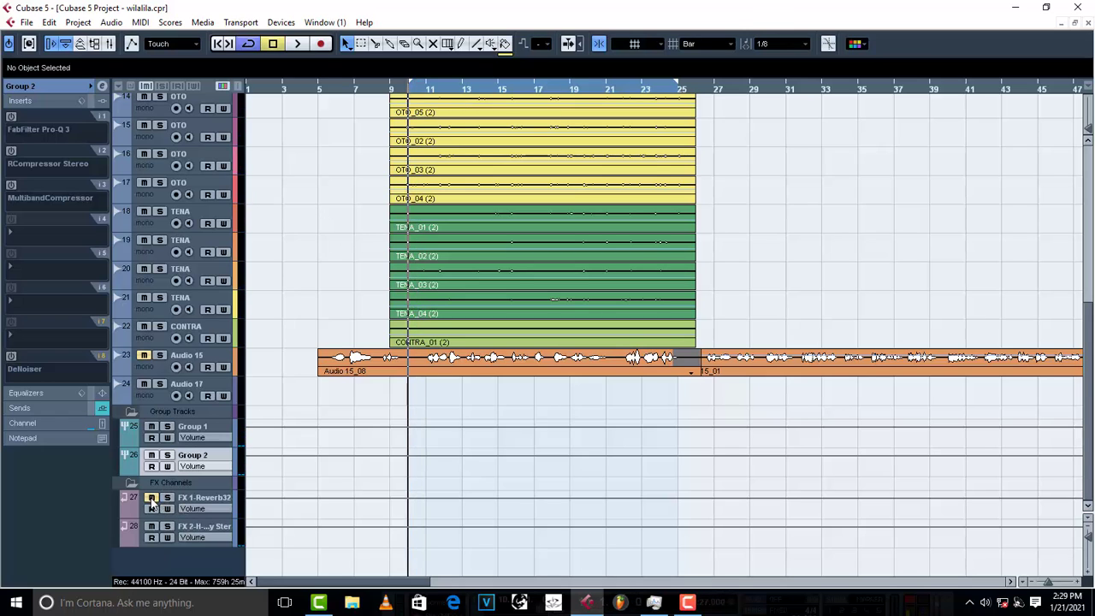
{"action": "key", "text": "space"}
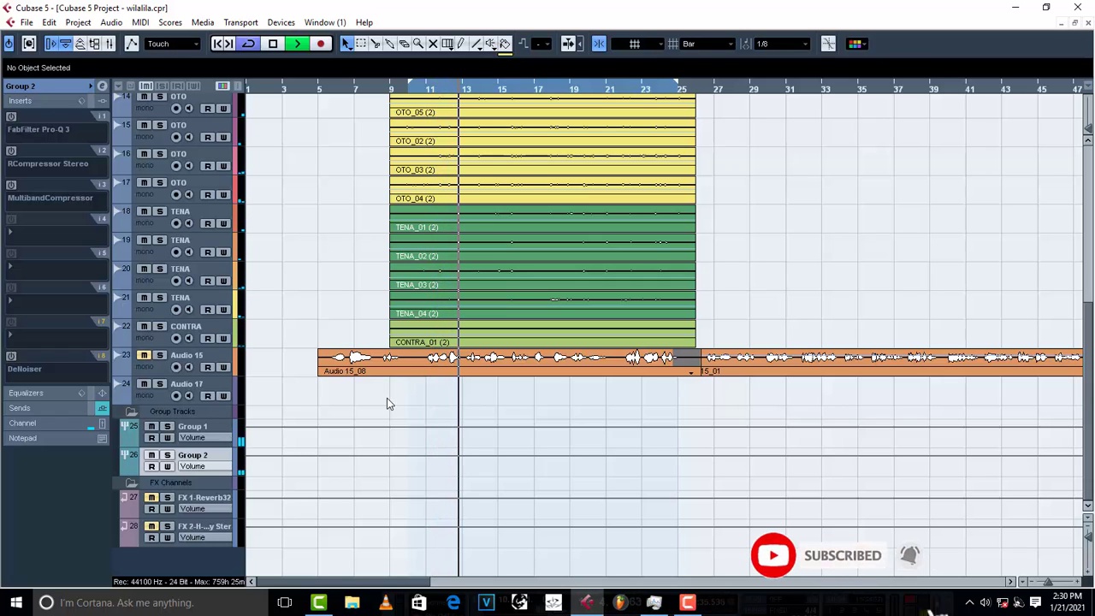
{"action": "key", "text": "space"}
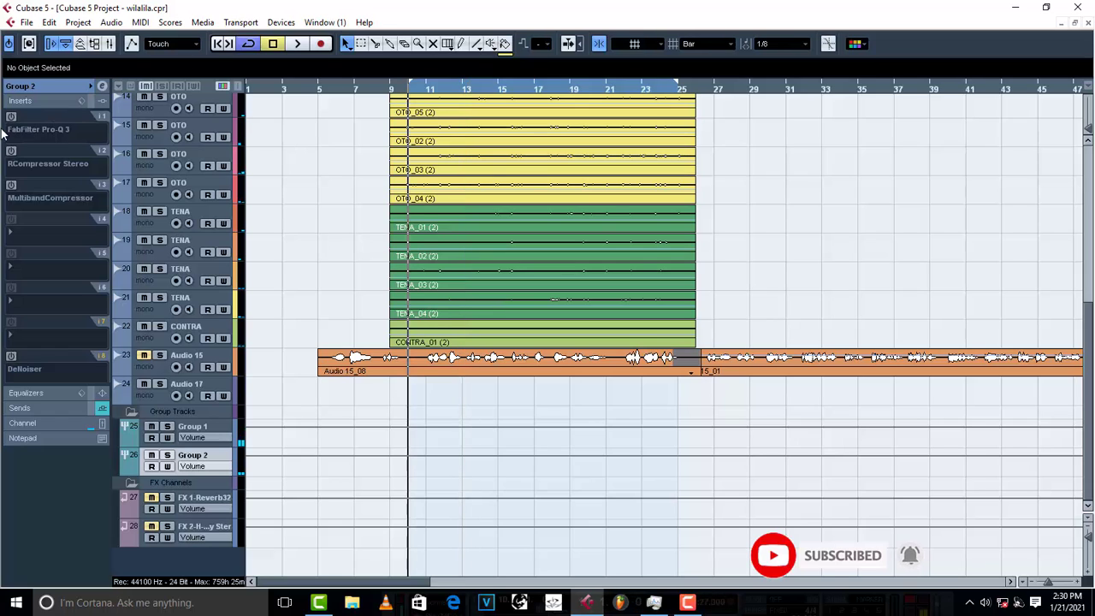
Switch Group 2's FabFilter Pro-Q 3, RCompressor Stereo, MultibandCompressor and DeNoiser inserts back on.
{"action": "left_click", "coordinate": [12, 117]}
{"action": "left_click", "coordinate": [11, 151]}
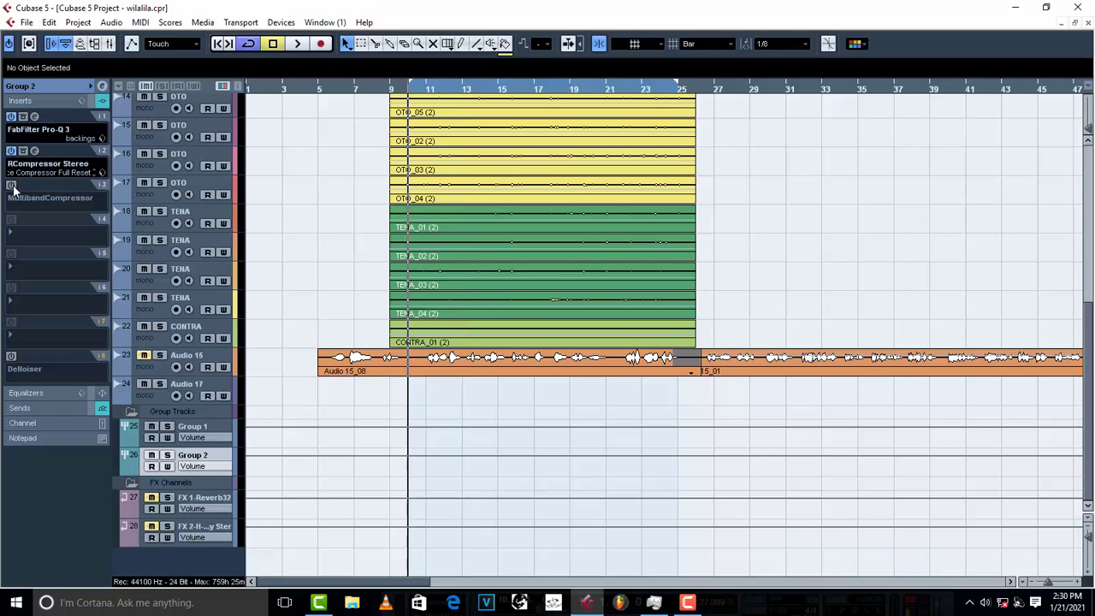
{"action": "left_click", "coordinate": [12, 186]}
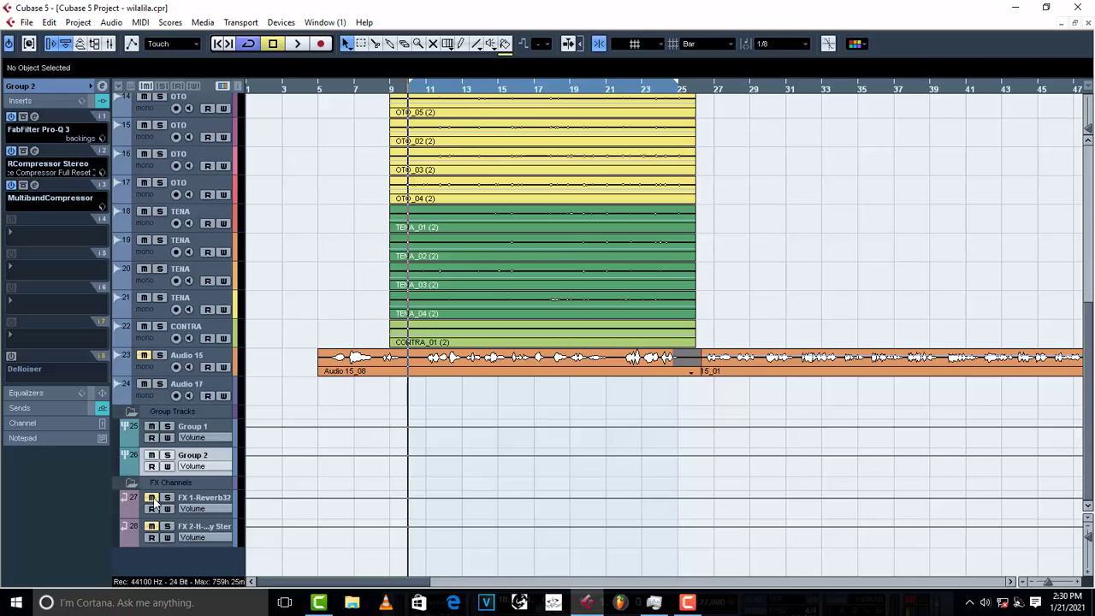
{"action": "left_click", "coordinate": [11, 356]}
Switch Group 1's FabFilter Pro-Q 3, RCompressor Stereo and DeNoiser inserts back on, with the reverb and delay channels unmuted.
{"action": "double_click", "coordinate": [206, 426]}
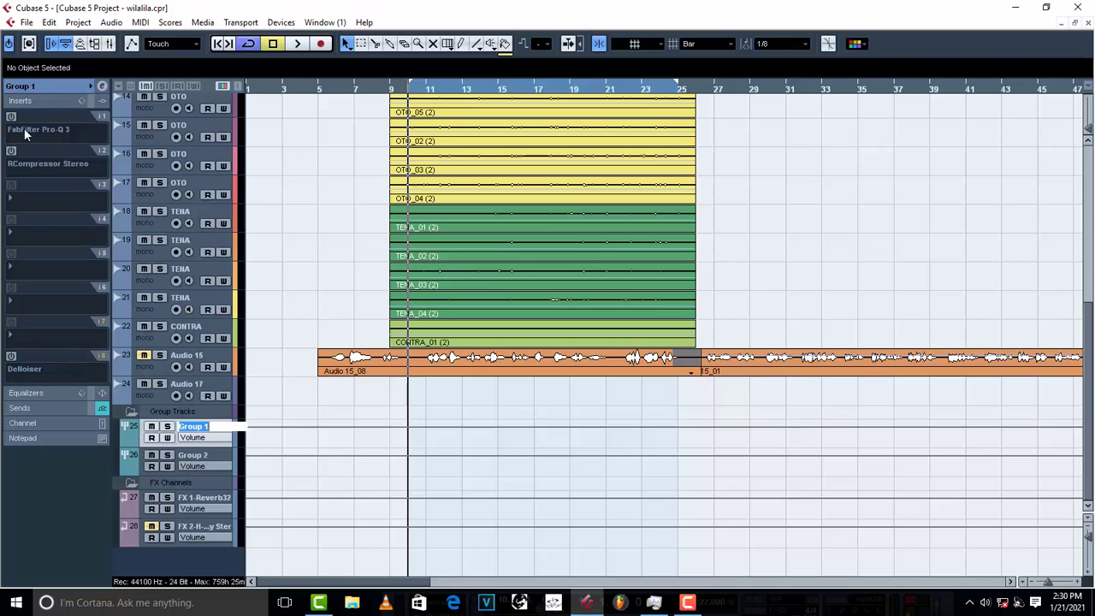
{"action": "left_click", "coordinate": [11, 117]}
{"action": "left_click", "coordinate": [11, 152]}
{"action": "left_click", "coordinate": [11, 356]}
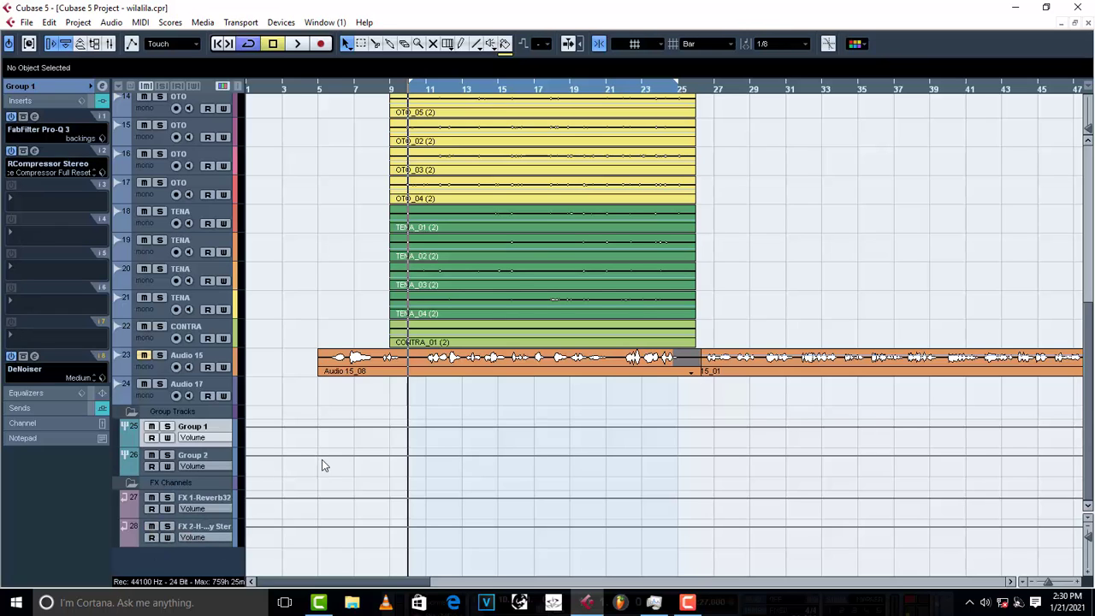
Solo Group 1 and Group 2 and audition the processed backing vocals in playback.
{"action": "key", "text": "space"}
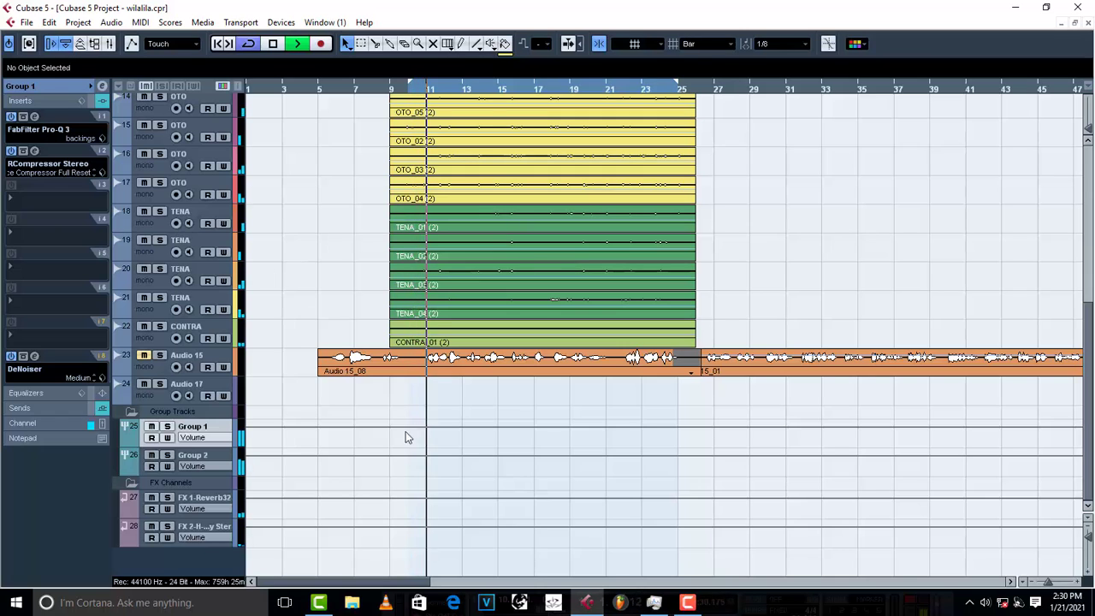
{"action": "key", "text": "space"}
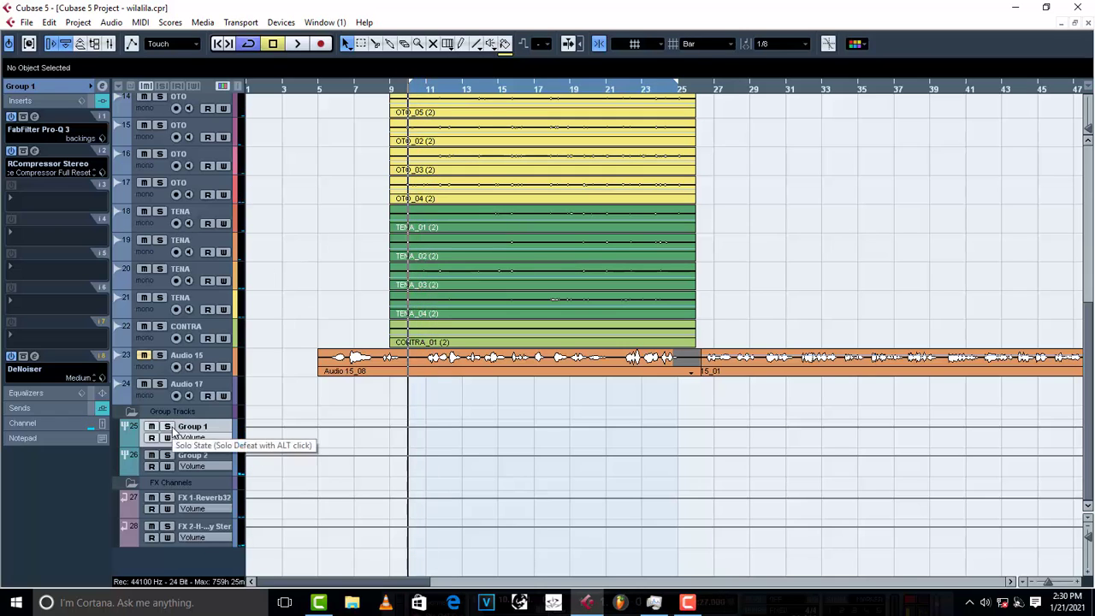
{"action": "left_click", "coordinate": [168, 427]}
{"action": "key", "text": "space"}
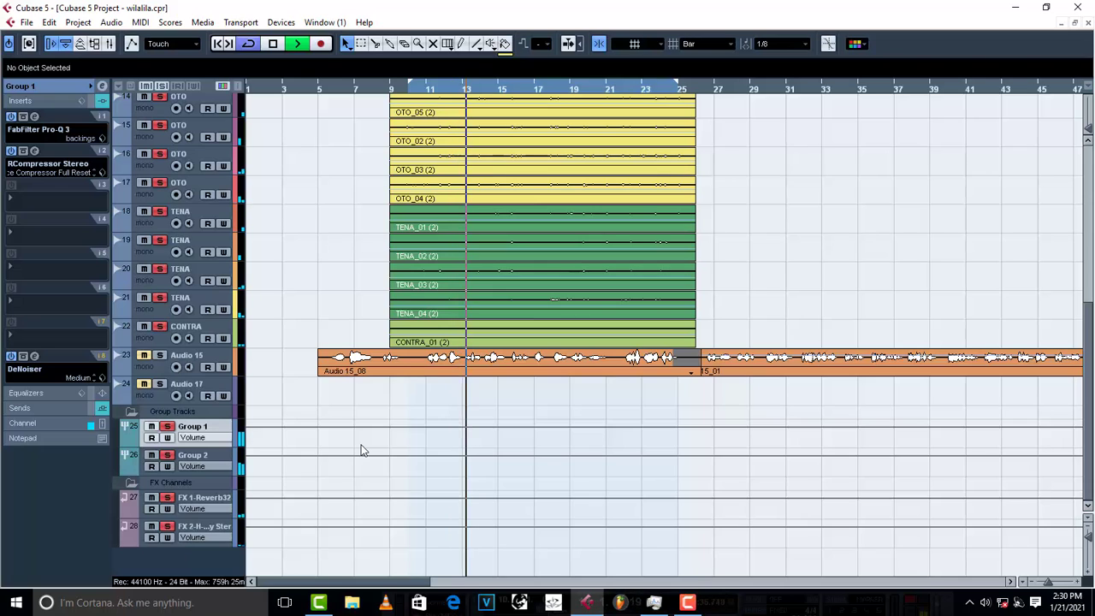
{"action": "key", "text": "space"}
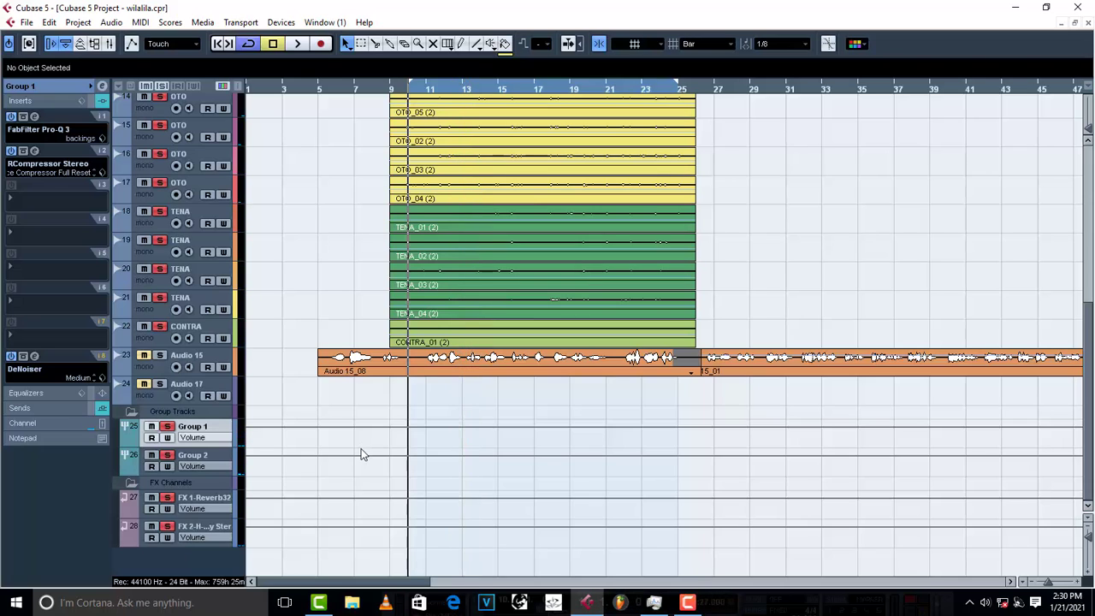